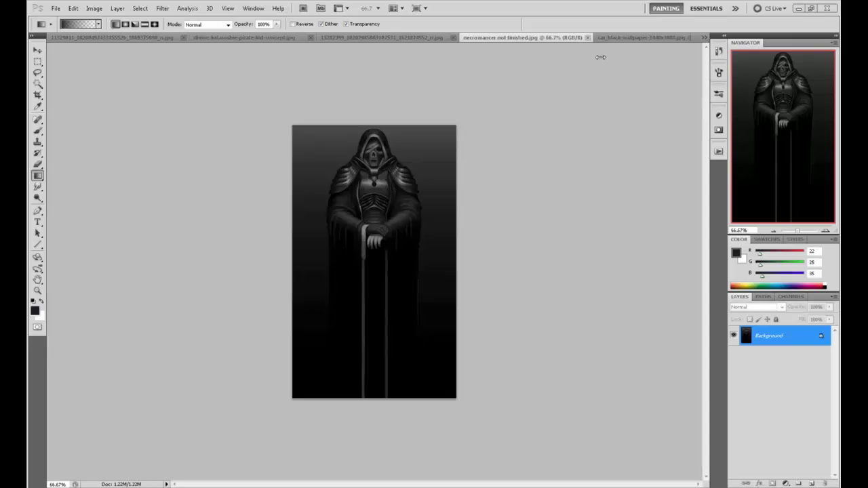
Step: Compare the unfinished necromancer painting with the painting of the armoured skeletal horse and its rider
left_click(619, 38)
left_click(481, 38)
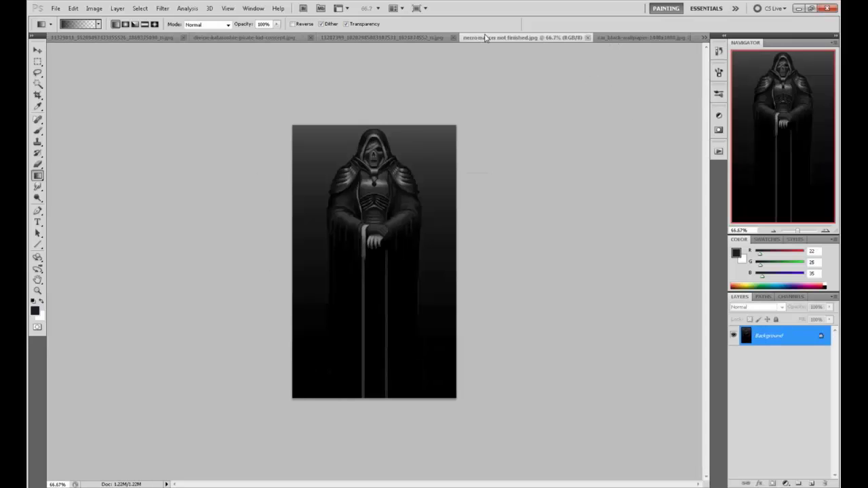
left_click(400, 37)
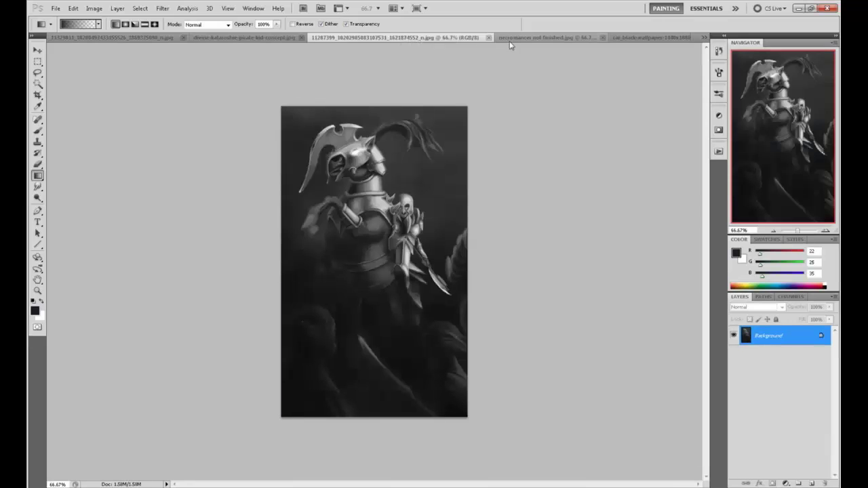
left_click(527, 39)
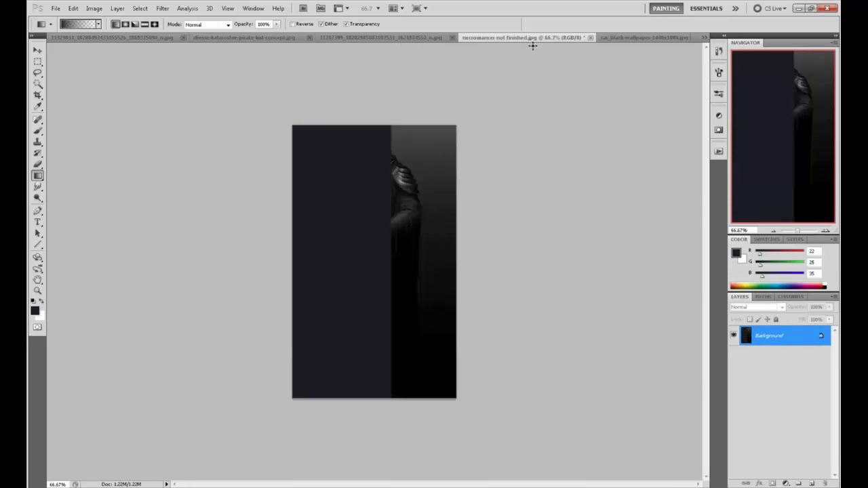
left_click(423, 38)
left_click(491, 38)
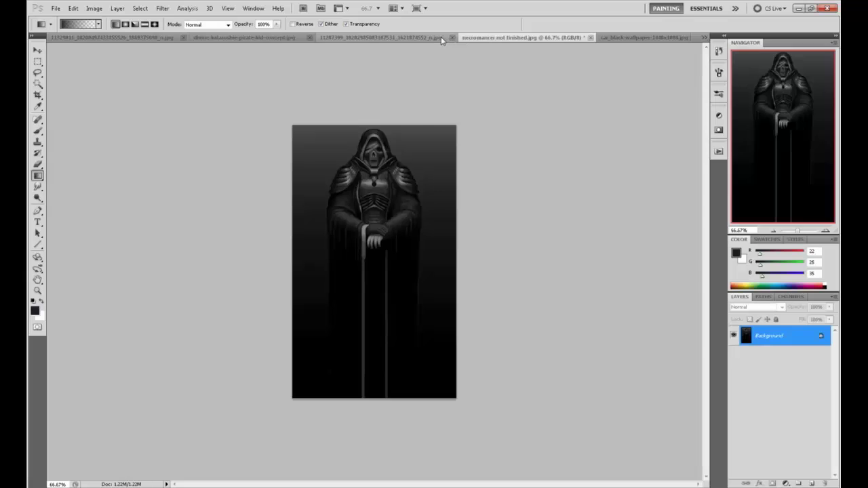
left_click(441, 37)
left_click(516, 38)
left_click(437, 37)
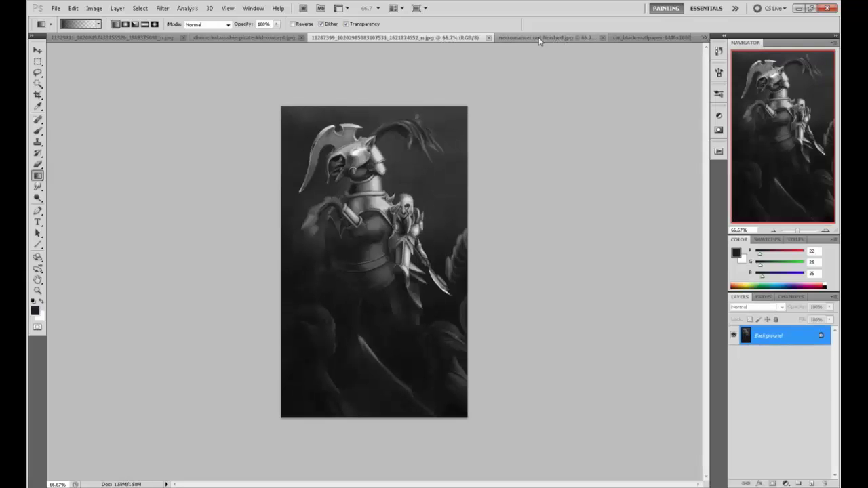
Step: Activate the Brush tool and compare the black car wallpaper with the necromancer and armoured horse paintings
left_click(38, 130)
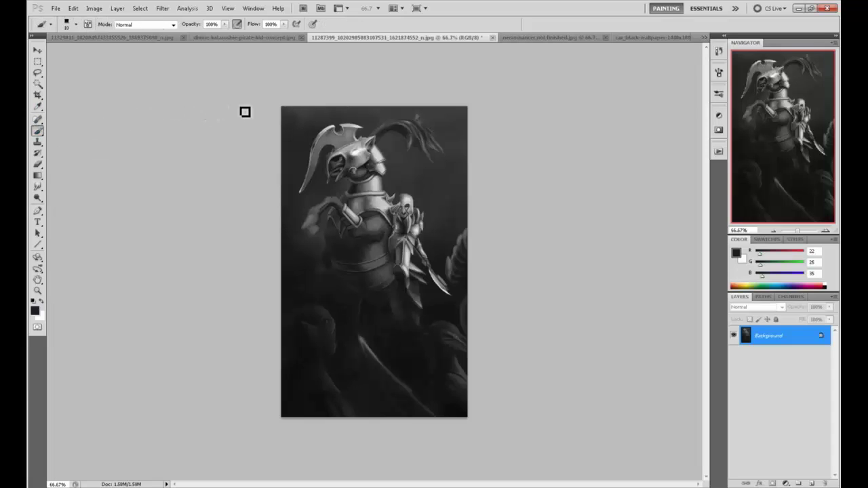
left_click(543, 37)
left_click(631, 37)
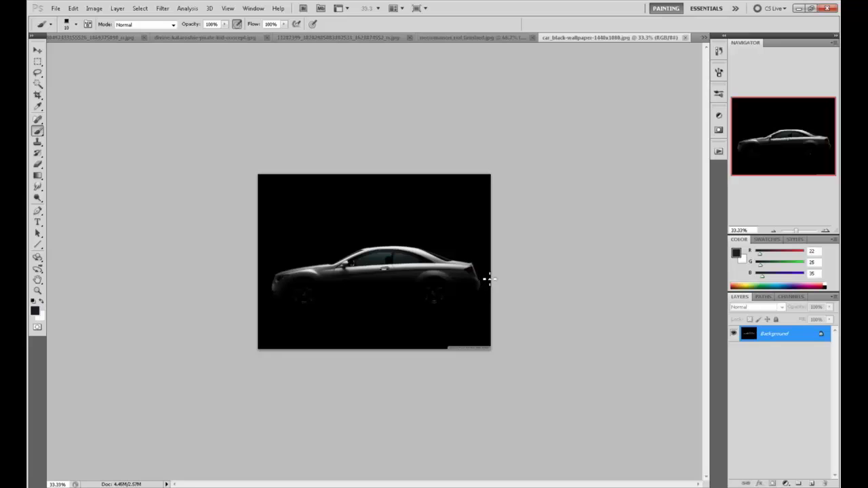
key("ctrl+plus")
left_click(454, 38)
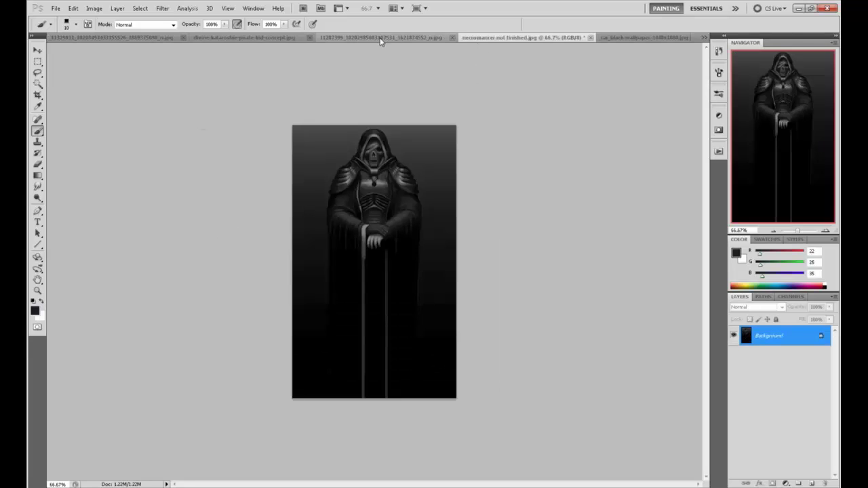
left_click(383, 38)
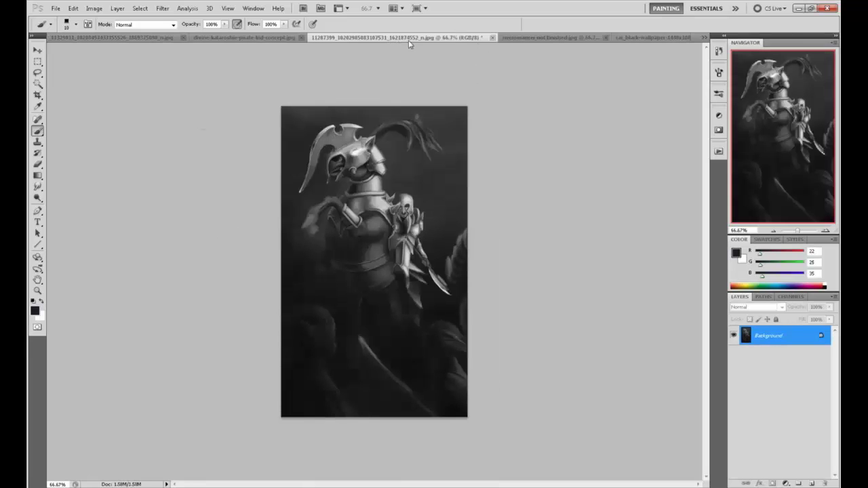
left_click(530, 39)
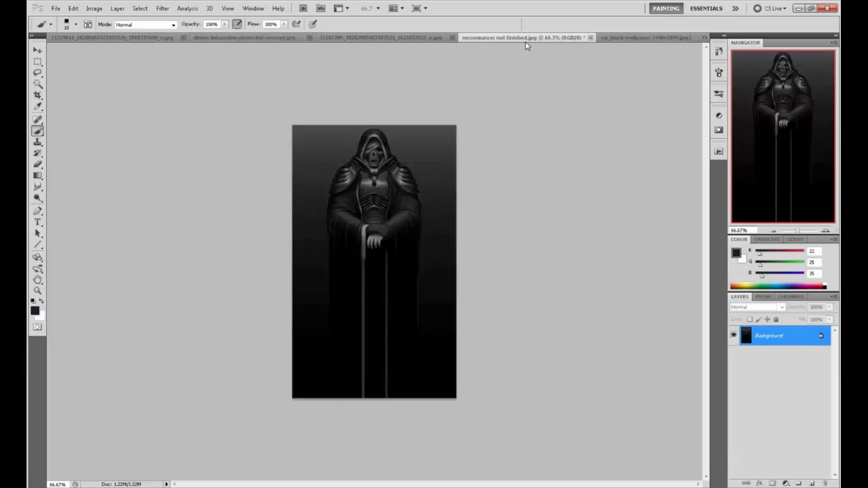
left_click(408, 37)
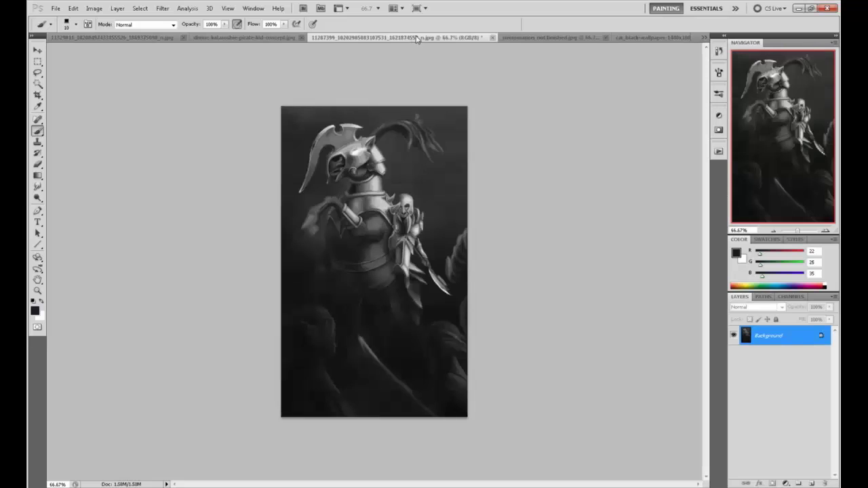
left_click(540, 38)
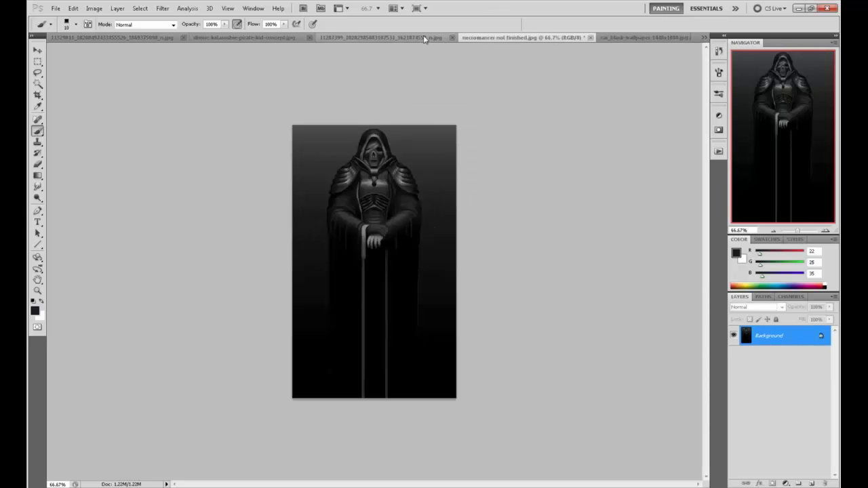
left_click(422, 38)
left_click(634, 38)
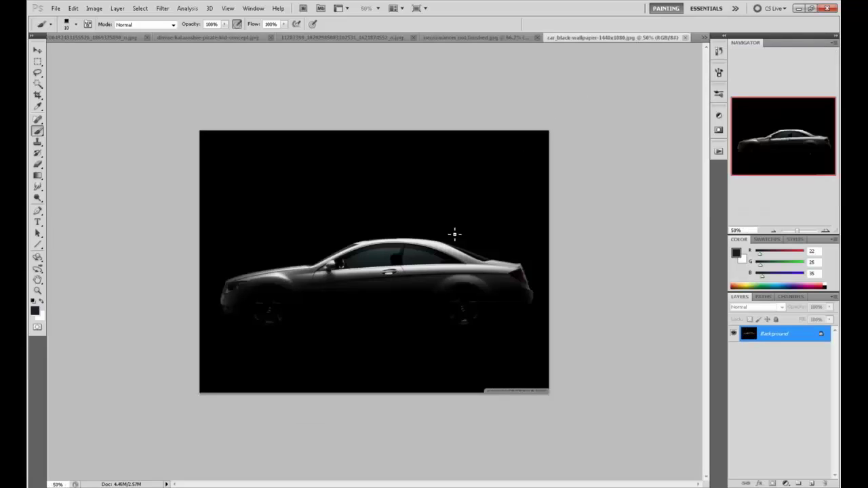
left_click(473, 38)
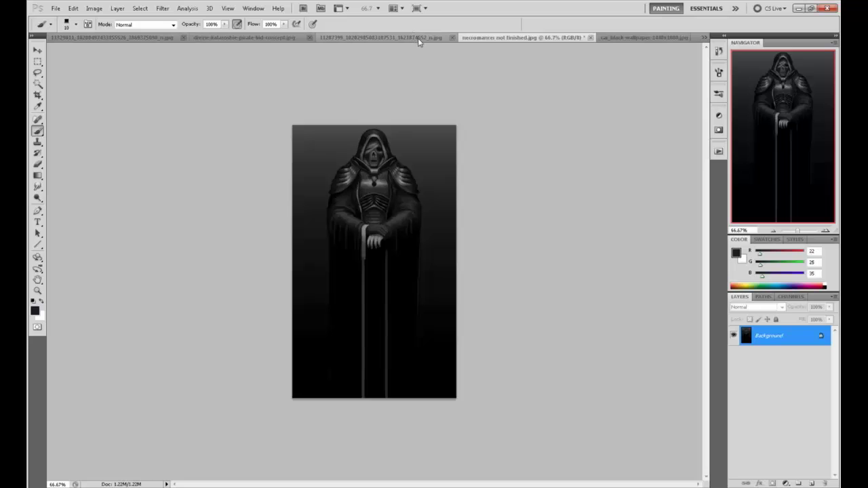
left_click(420, 37)
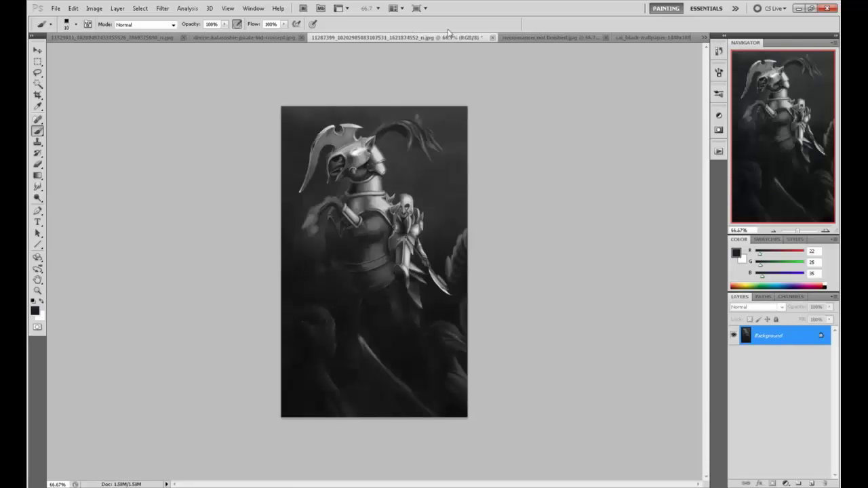
left_click(630, 38)
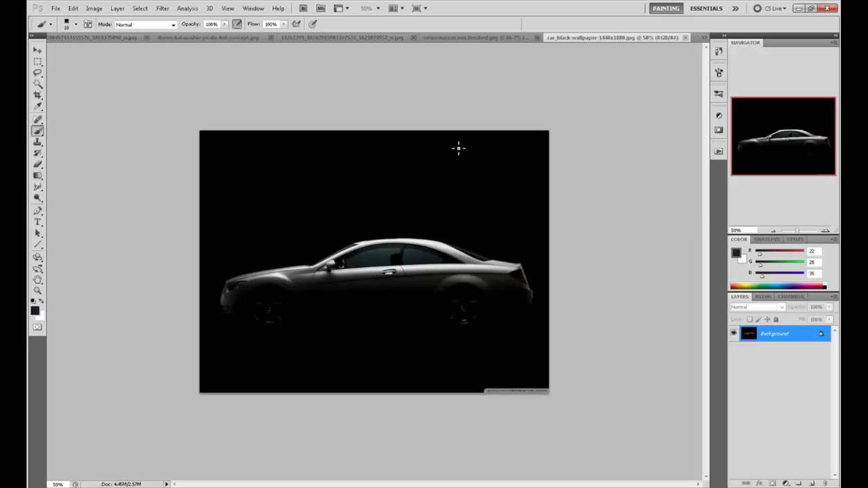
Step: Set the foreground colour to white (ffffff) and return to the Brush tool
left_click(736, 253)
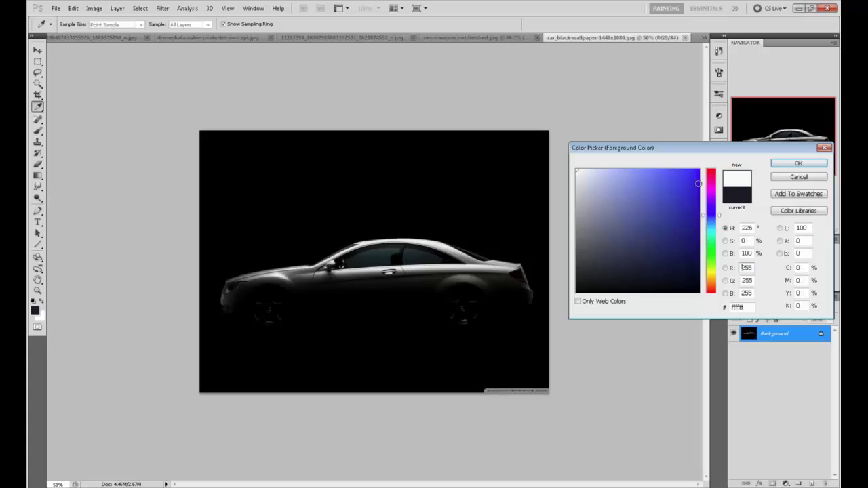
left_click(798, 163)
key("b")
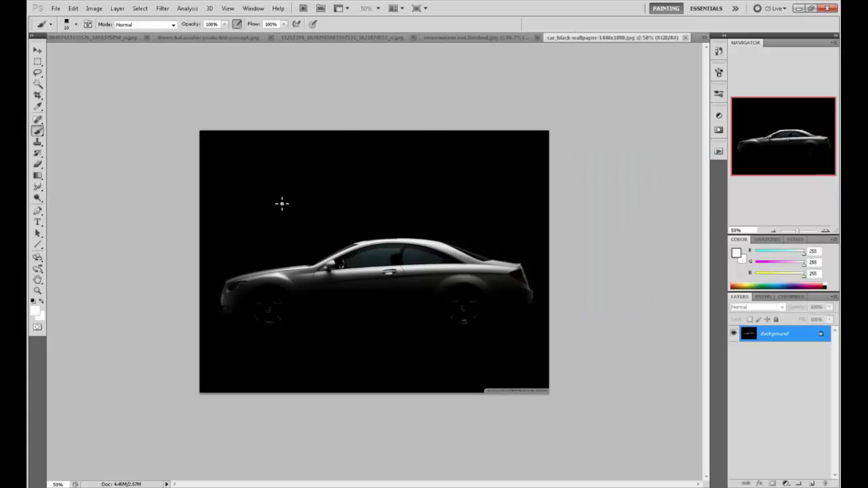
Step: On the car wallpaper, sketch a white box above the hood with a downward light arrow and hatching on its top face
left_click(478, 36)
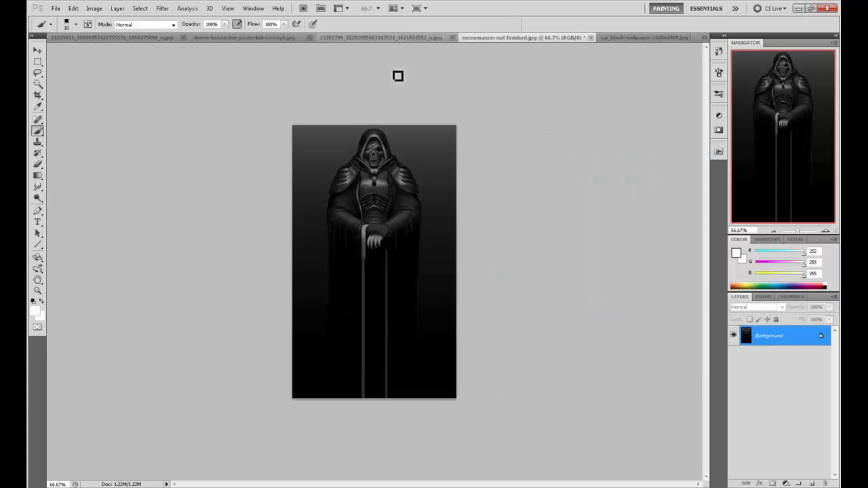
left_click(404, 38)
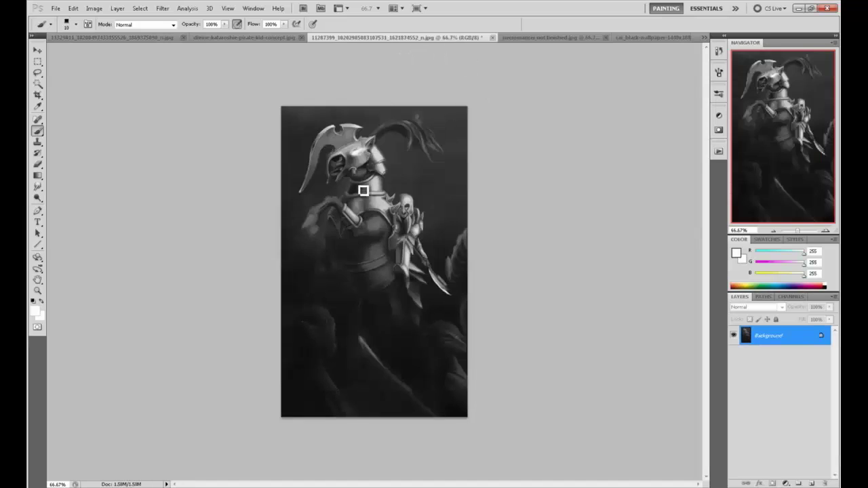
left_click(627, 37)
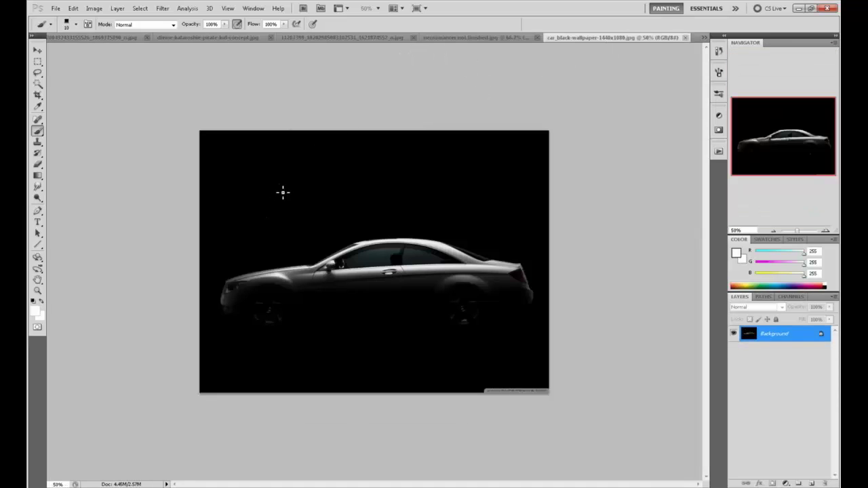
mouse_move(238, 218)
left_mouse_down()
mouse_move(309, 179)
mouse_move(233, 225)
mouse_move(232, 264)
mouse_move(354, 202)
left_mouse_up()
mouse_move(341, 160)
left_mouse_down()
mouse_move(350, 200)
mouse_move(372, 227)
left_mouse_up()
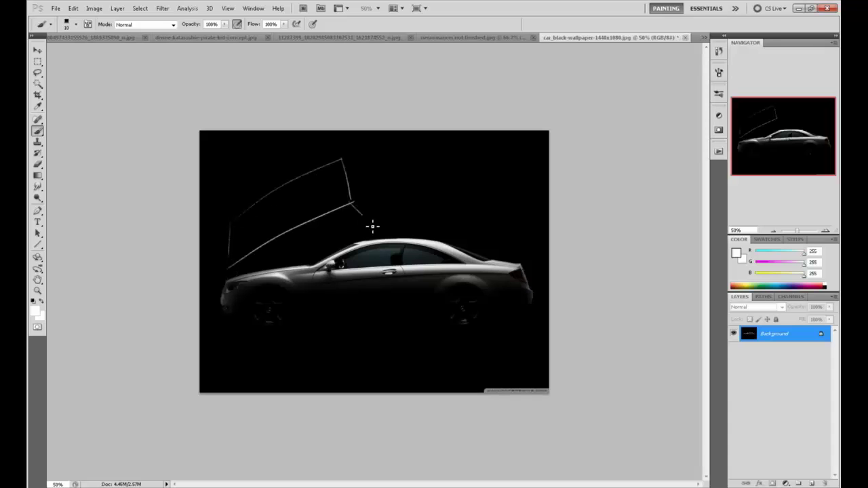
mouse_move(228, 262)
left_mouse_down()
mouse_move(262, 297)
mouse_move(351, 242)
mouse_move(376, 226)
left_mouse_up()
left_click_drag(367, 168, 376, 225)
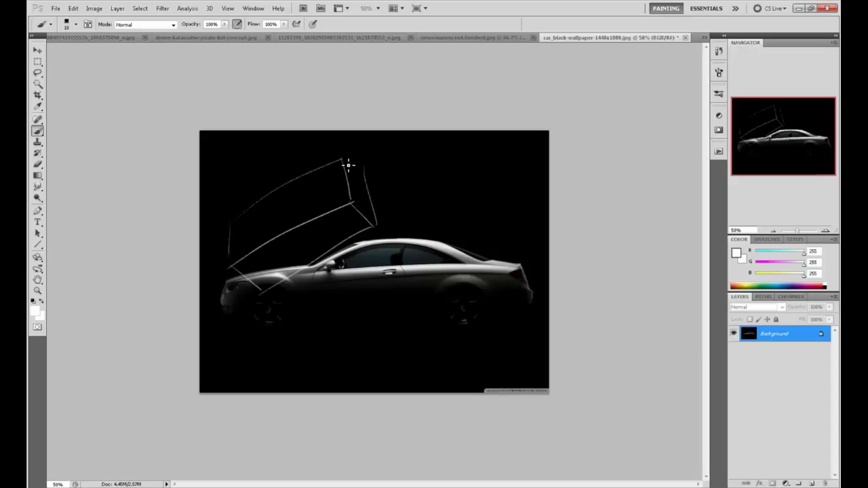
left_click_drag(341, 159, 367, 183)
mouse_move(283, 143)
left_mouse_down()
mouse_move(293, 185)
mouse_move(297, 178)
mouse_move(302, 164)
mouse_move(236, 231)
mouse_move(248, 228)
mouse_move(227, 235)
mouse_move(326, 210)
mouse_move(222, 259)
mouse_move(333, 195)
mouse_move(233, 261)
left_mouse_up()
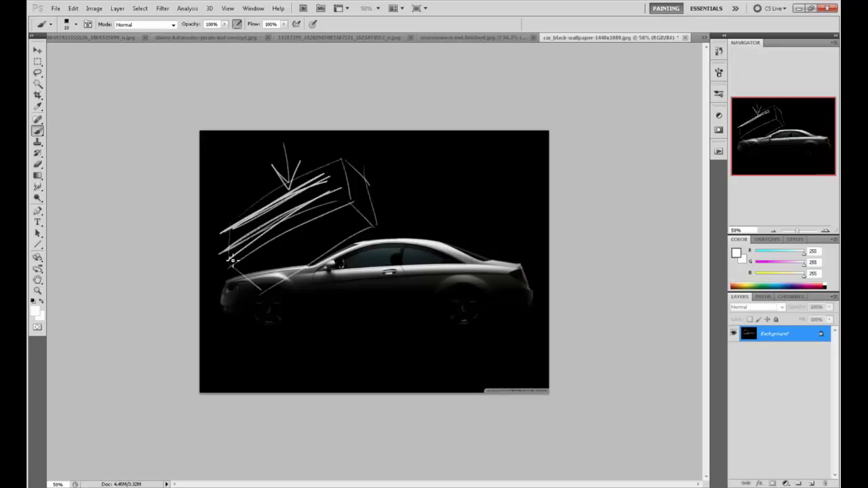
Step: Undo all the white box, arrow and hatching strokes on the car wallpaper
key("ctrl+alt+z")
key("ctrl+alt+z")
key("ctrl+alt+z")
key("ctrl+alt+z")
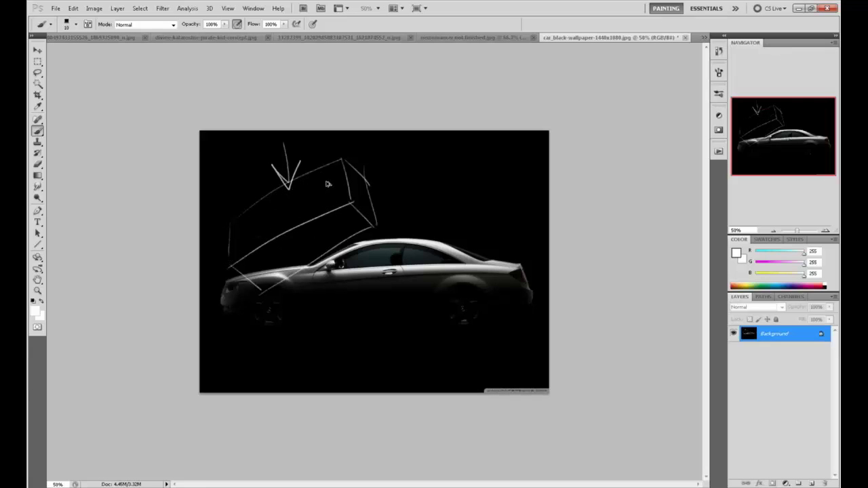
key("ctrl+alt+z")
key("ctrl+alt+z")
key("ctrl+alt+z")
key("ctrl+alt+z")
key("ctrl+alt+z")
key("ctrl+alt+z")
key("ctrl+alt+z")
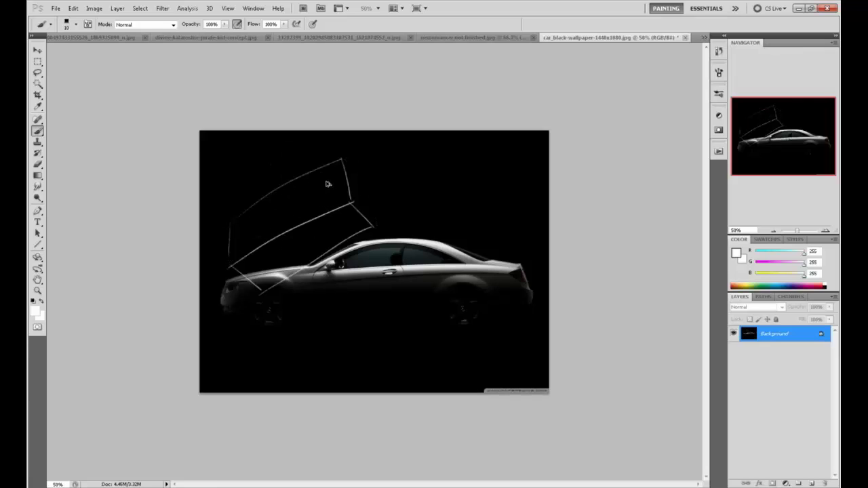
key("ctrl+alt+z")
key("ctrl+alt+z")
key("ctrl+alt+z")
key("ctrl+alt+z")
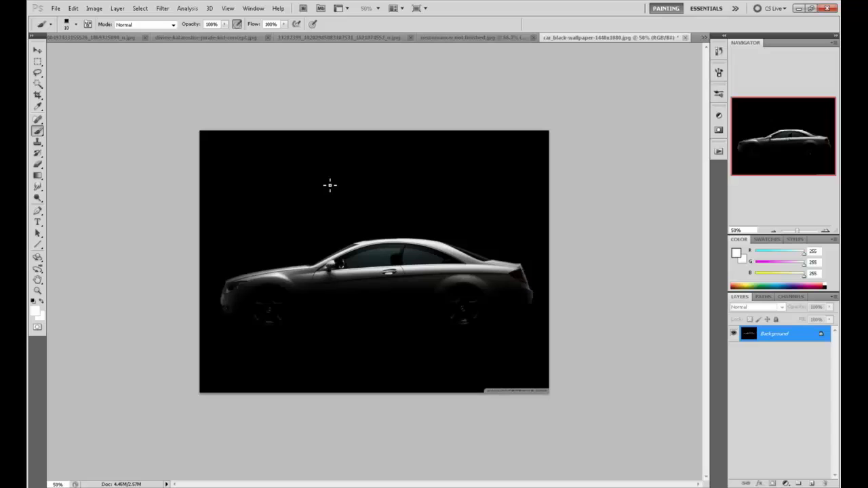
Step: Choose the small 9 px round brush preset from the last row of the brush list
right_click(436, 189)
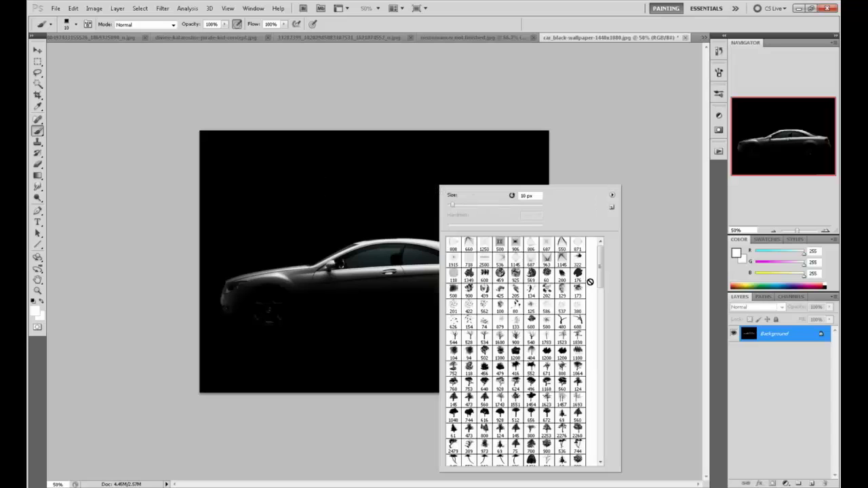
mouse_move(600, 261)
left_mouse_down()
mouse_move(609, 437)
mouse_move(601, 451)
left_mouse_up()
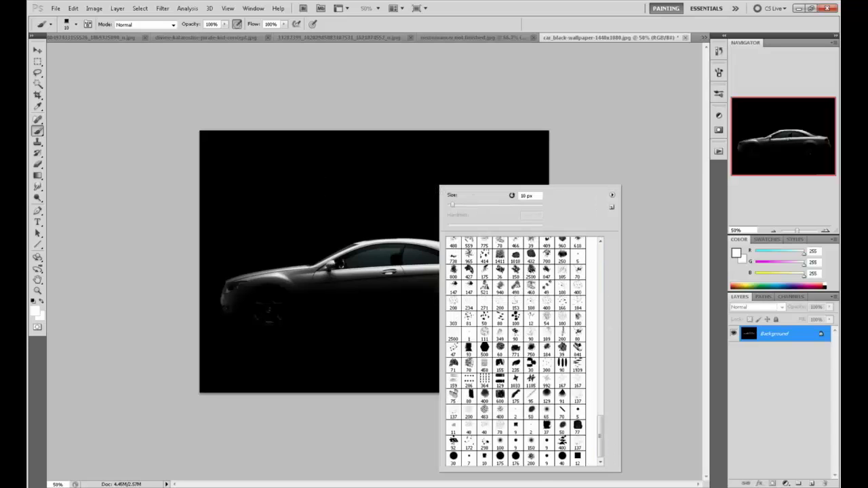
left_click(546, 460)
left_click(680, 337)
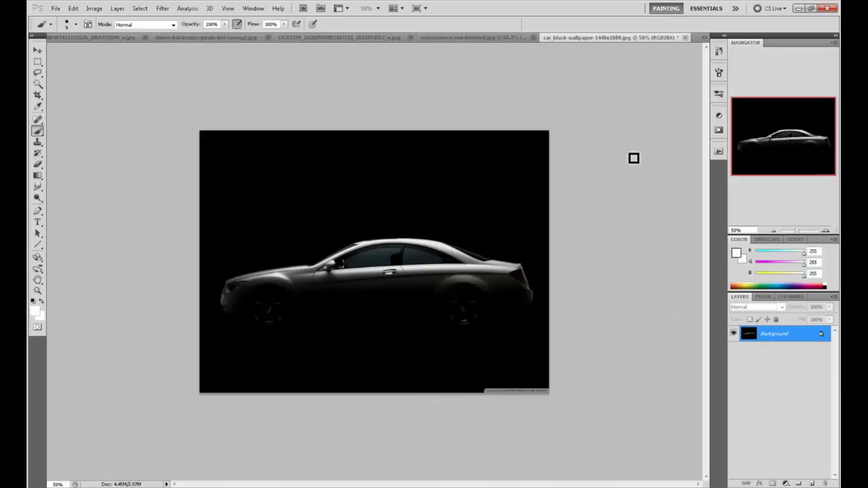
Step: Set the foreground colour to pure red (R 255, G 0, B 0)
left_click(737, 257)
left_click(700, 170)
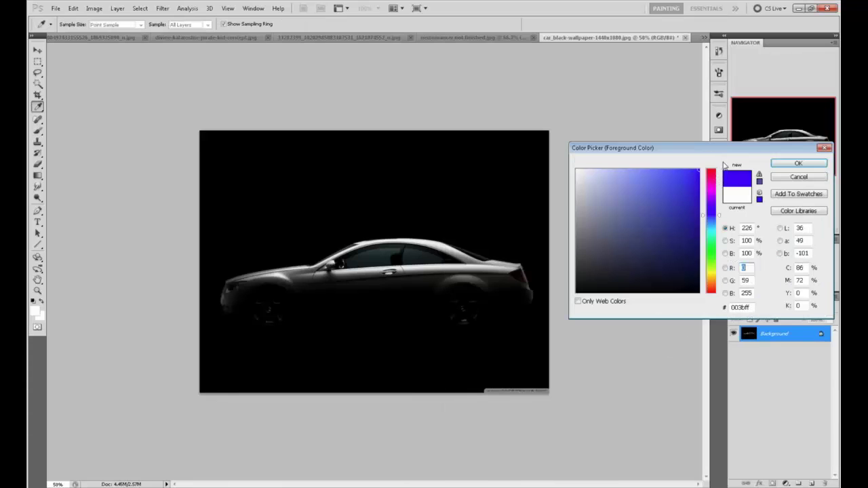
left_click(710, 170)
left_click(798, 163)
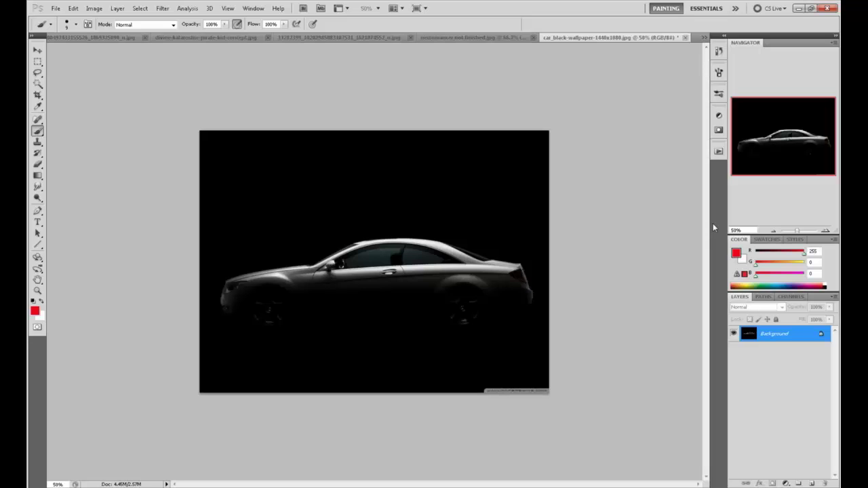
Step: Switch to the unfinished necromancer painting and convert its locked Background into a regular layer named Layer 0
left_click(462, 39)
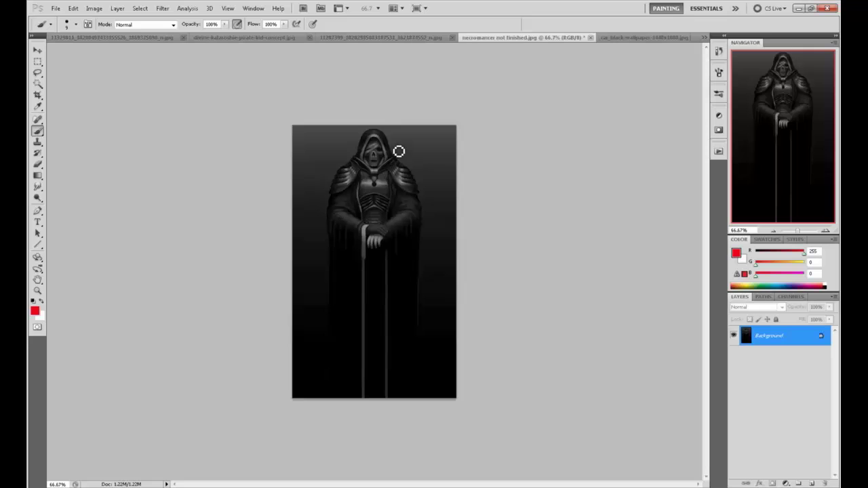
mouse_move(346, 129)
left_mouse_down()
mouse_move(333, 262)
mouse_move(358, 126)
left_mouse_up()
key("ctrl+alt+z")
key("ctrl+1")
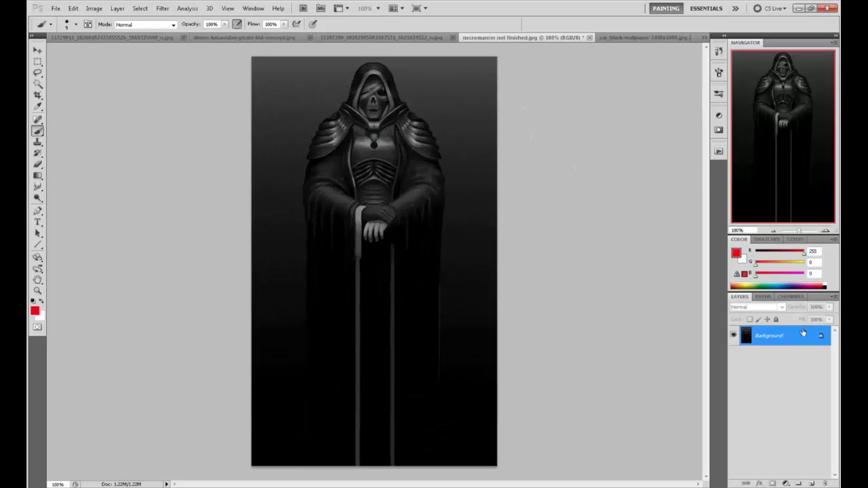
double_click(803, 333)
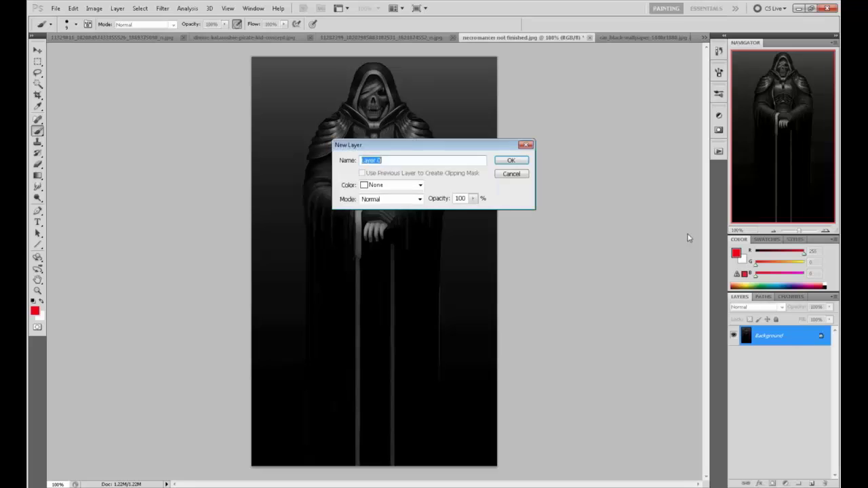
left_click(518, 161)
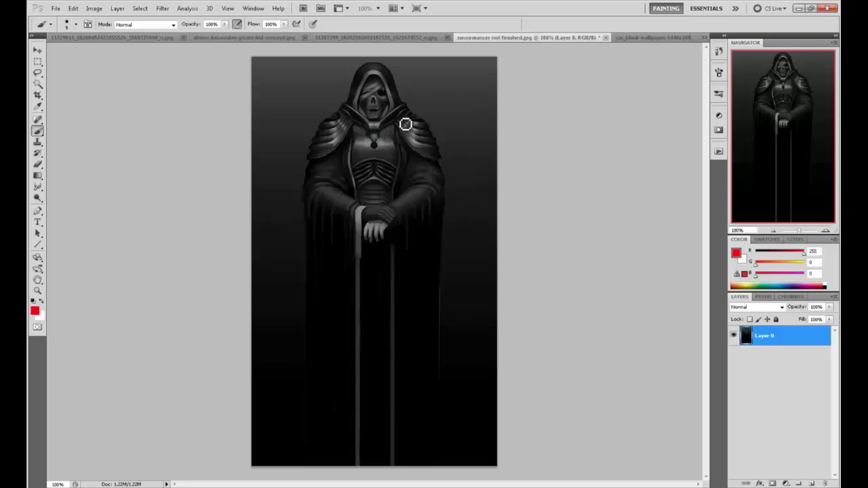
Step: Circle the necromancer's head and upper body with a freehand red double loop, and undo the stroke
mouse_move(445, 75)
left_mouse_down()
mouse_move(351, 81)
mouse_move(342, 179)
mouse_move(460, 155)
mouse_move(418, 72)
mouse_move(291, 106)
mouse_move(318, 194)
mouse_move(429, 190)
mouse_move(456, 107)
mouse_move(391, 64)
mouse_move(441, 84)
left_mouse_up()
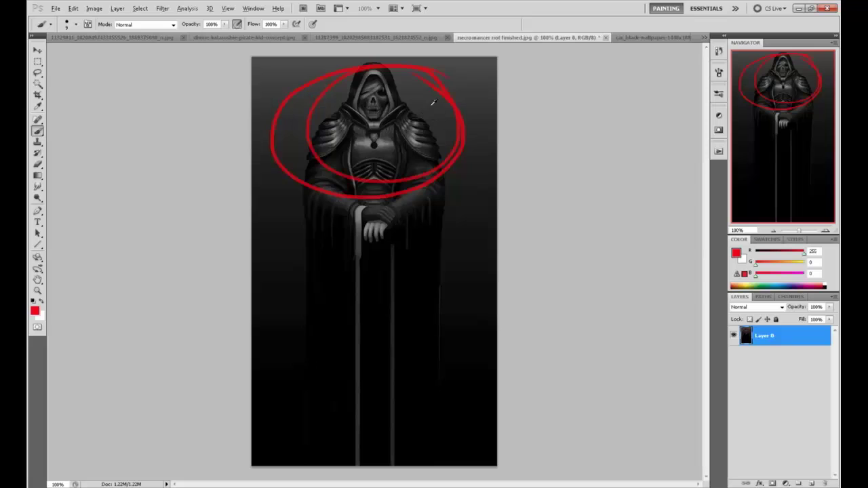
key("ctrl+z")
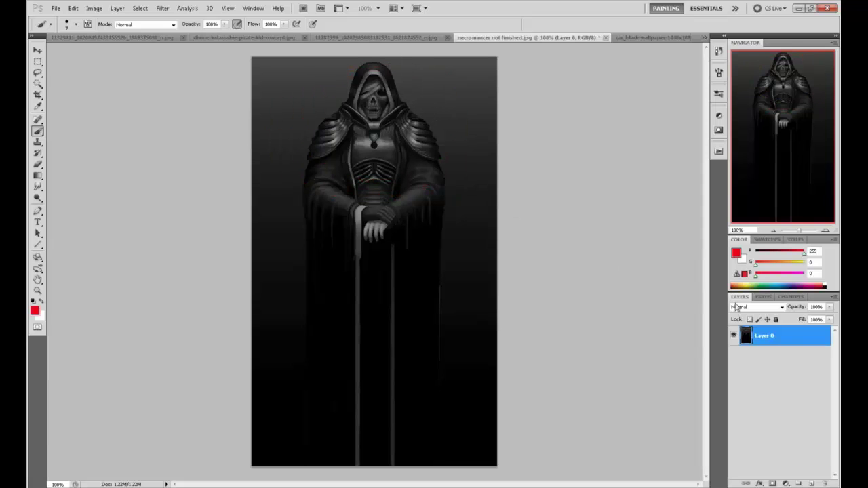
Step: Scale Layer 0 proportionally to about 92.35% and seat it roughly centred against the bottom edge of the canvas
key("v")
left_click_drag(500, 59, 478, 86)
left_click_drag(417, 179, 425, 182)
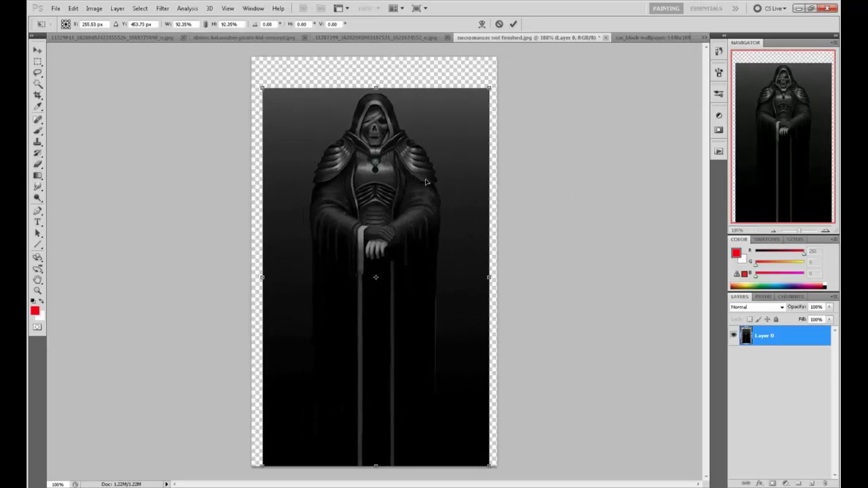
left_click(513, 23)
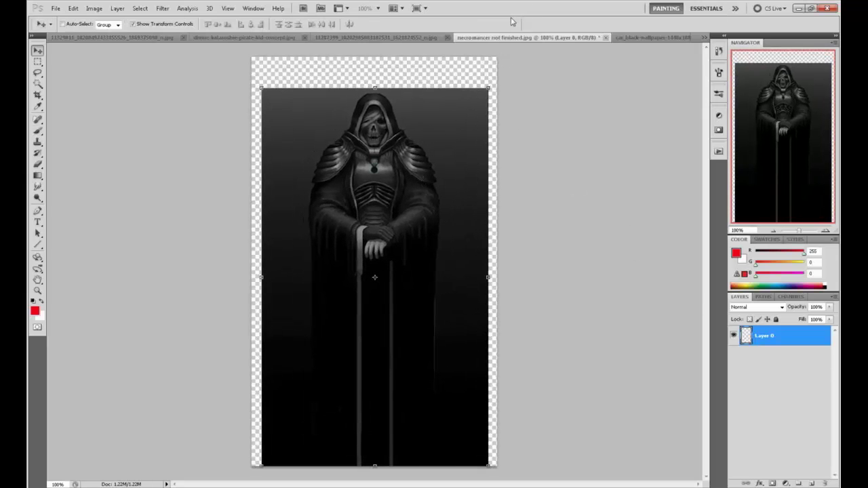
Step: Add a new layer filled with a near-black sampled from the painting (R 2, G 2, B 2) and place it beneath Layer 0
left_click(811, 484)
key("g")
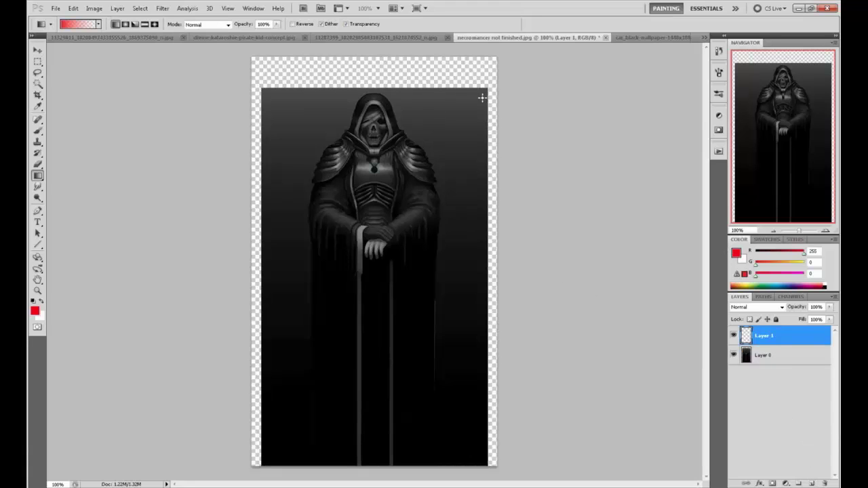
left_click(472, 343, "alt")
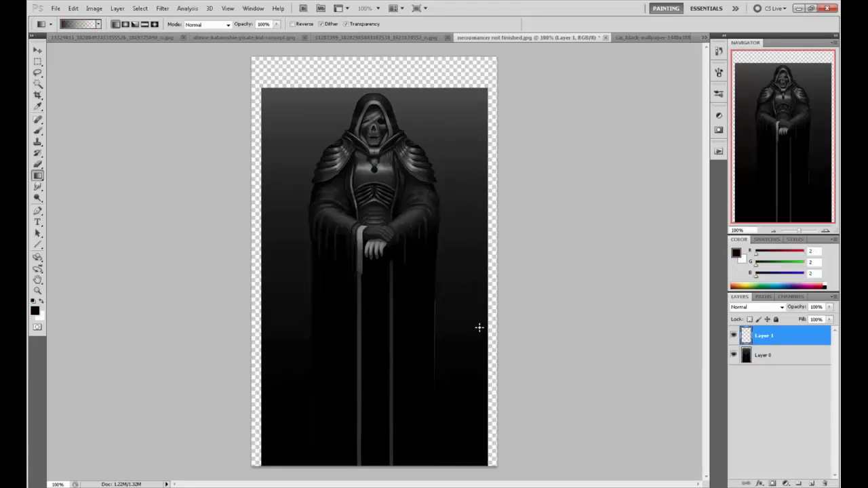
key("shift+g")
left_click(468, 278)
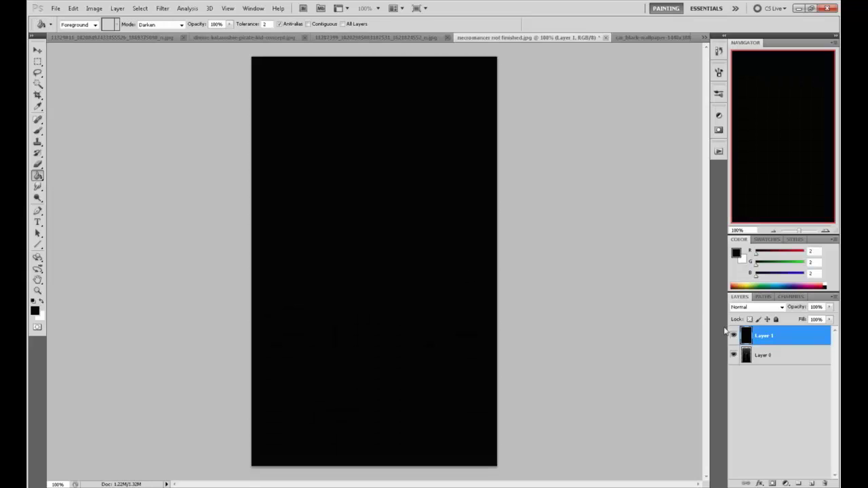
left_click_drag(798, 342, 800, 373)
left_click(780, 337)
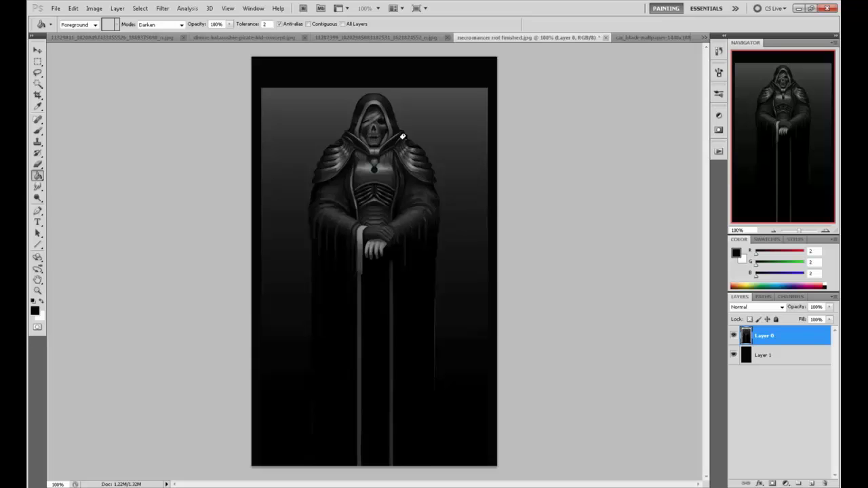
Step: Paint over the necromancer's rib area on Layer 0 with an enlarged soft round brush and a dark tone sampled from the torso
key("b")
right_click(417, 182)
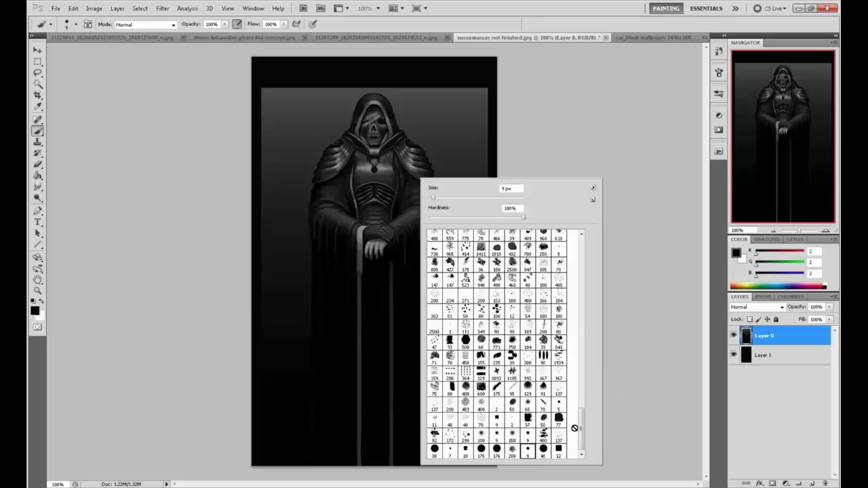
left_click(528, 404)
left_click(646, 339)
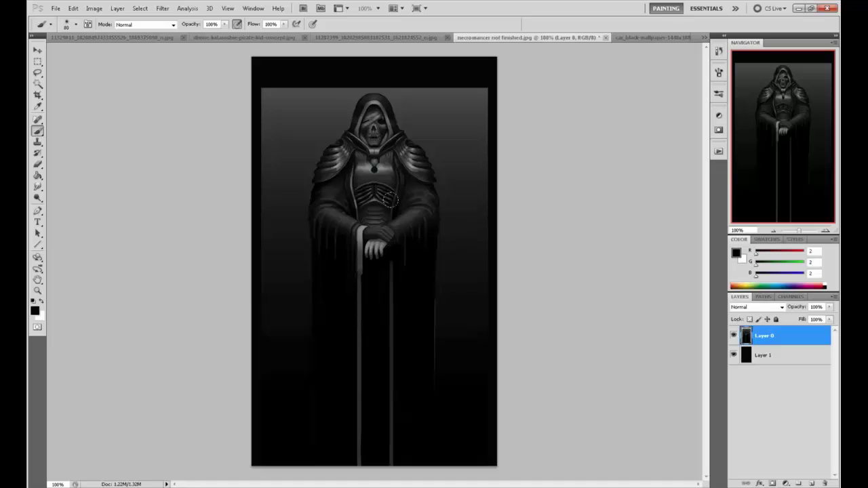
key("bracketright")
key("bracketright")
key("bracketright")
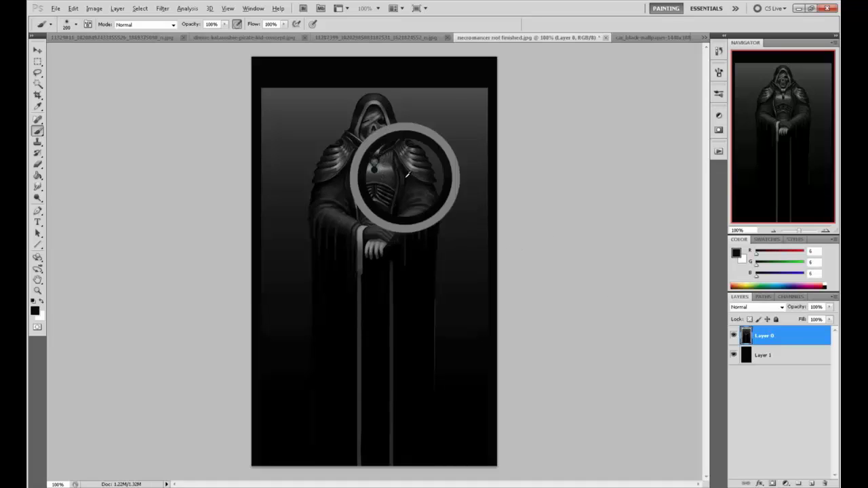
left_click(370, 167, "alt")
mouse_move(354, 209)
left_mouse_down()
mouse_move(352, 178)
mouse_move(356, 203)
left_mouse_up()
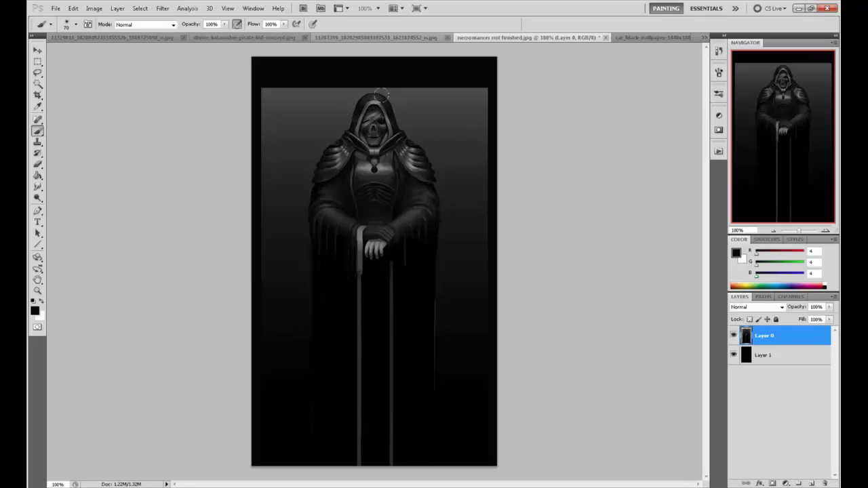
Step: Reduce the brush to 20 px at 74% opacity and darken the hood and face area
key("bracketleft")
key("bracketleft")
key("bracketleft")
left_click(224, 24)
left_click_drag(224, 34, 211, 37)
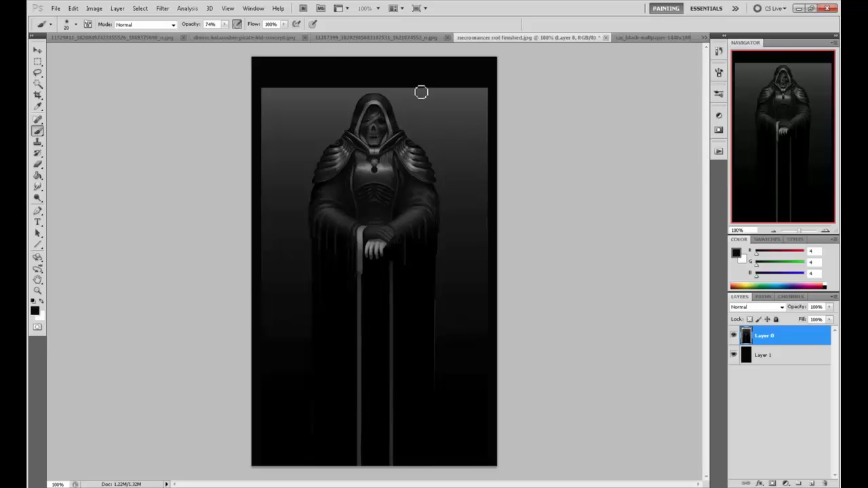
left_click_drag(393, 128, 389, 122)
Step: Select the gradient background above the figure and along its left side with the Magic Wand at tolerance 5
left_click(38, 83)
left_click(74, 95)
left_click(331, 122)
left_click(420, 107, "shift")
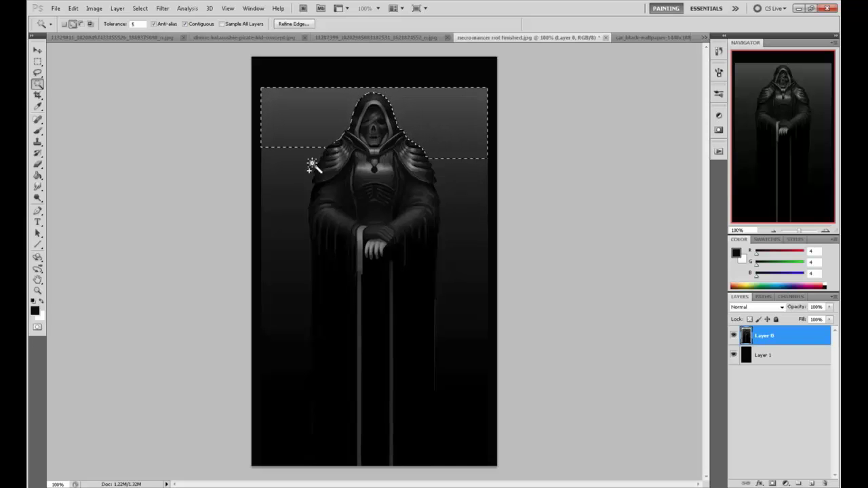
left_click(301, 193, "shift")
left_click(296, 224, "shift")
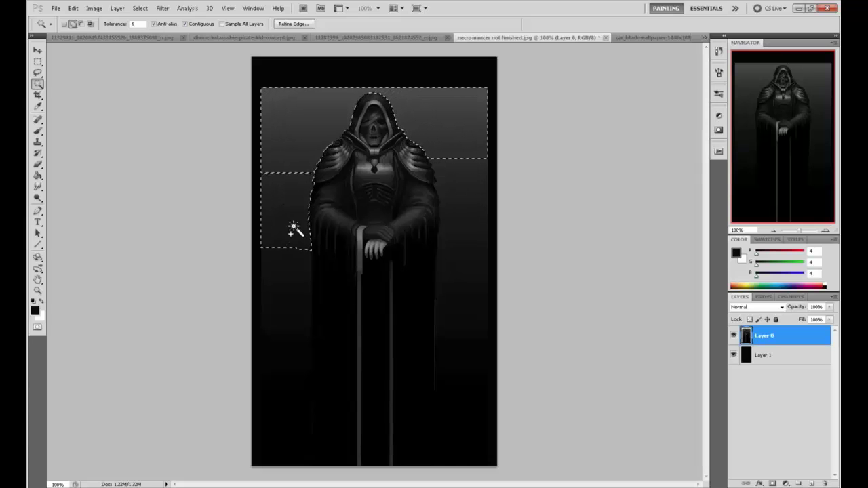
left_click(294, 174, "shift")
left_click(288, 278, "shift")
left_click(285, 341, "shift")
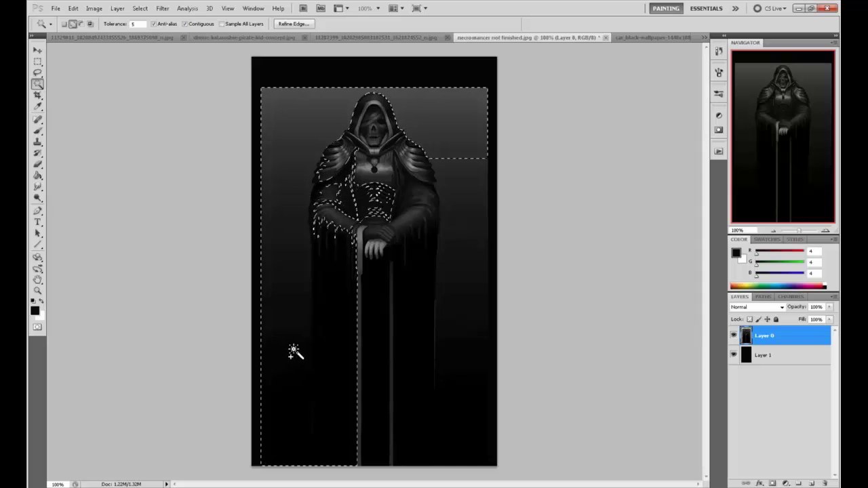
key("ctrl+z")
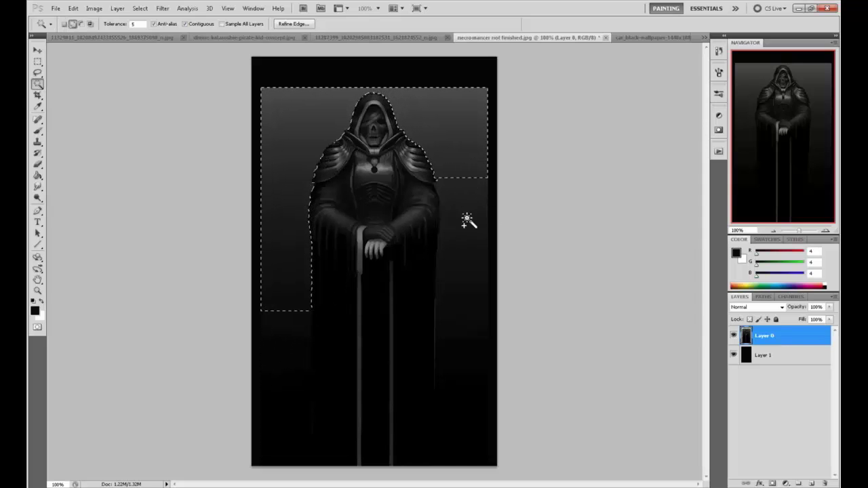
Step: Extend the selection down the figure's right side, delete the selected background from Layer 0, and deselect
left_click(465, 210, "shift")
left_click(461, 275, "shift")
left_click(465, 310, "shift")
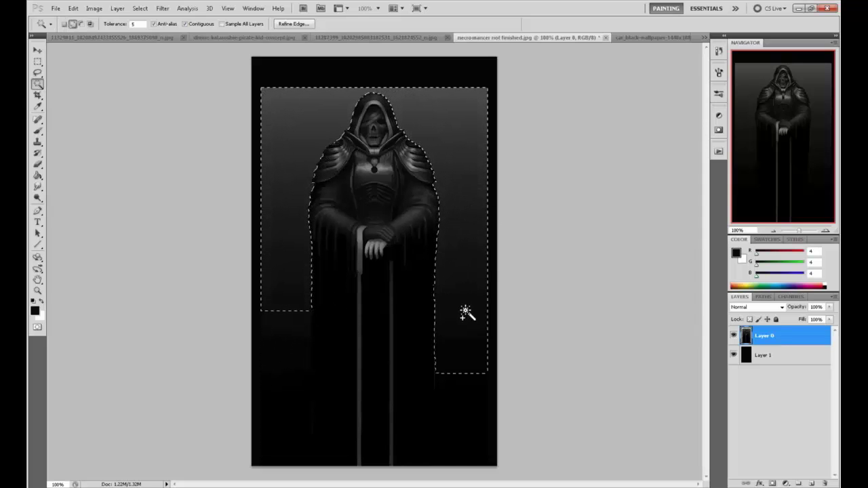
left_click(300, 359, "shift")
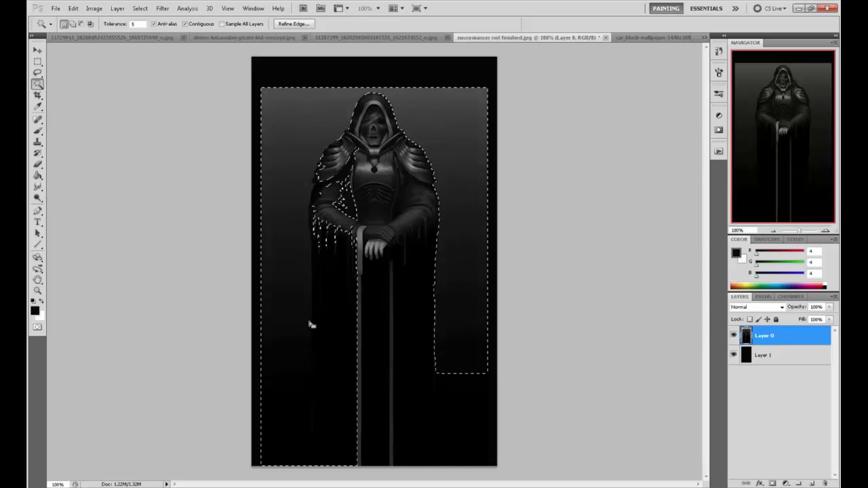
key("ctrl+z")
key("Delete")
key("m")
right_click(460, 191)
left_click(471, 194)
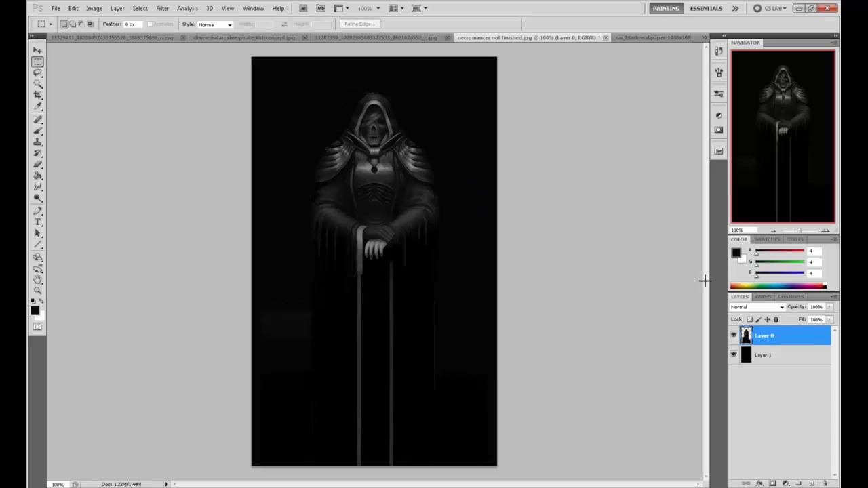
Step: Raise the Lightness of Layer 1 to about +8 with Hue/Saturation for a dark grey backdrop
left_click(784, 358)
key("ctrl+u")
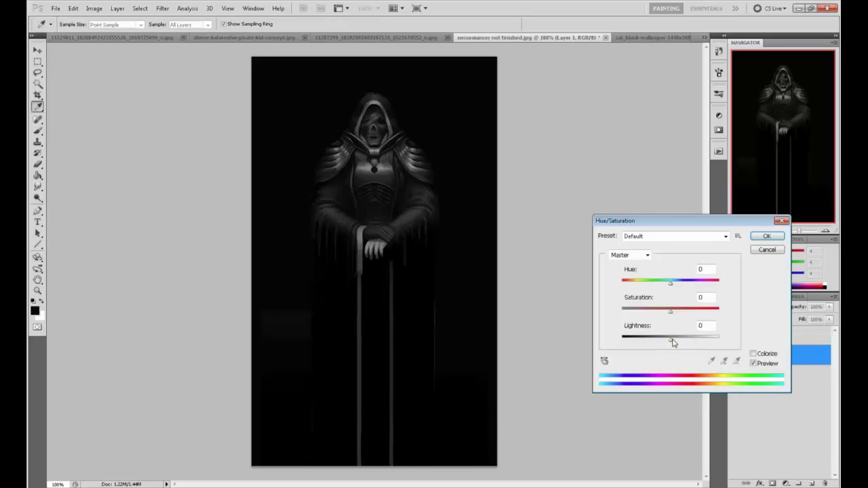
left_click_drag(671, 337, 676, 344)
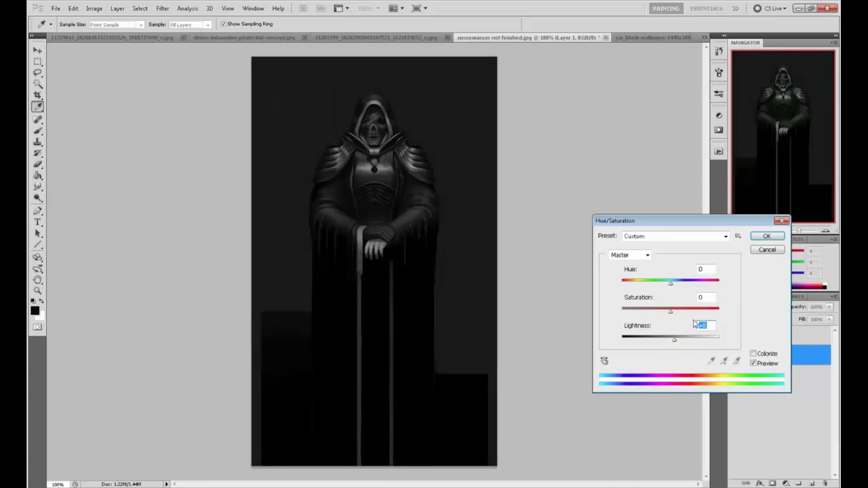
left_click(767, 236)
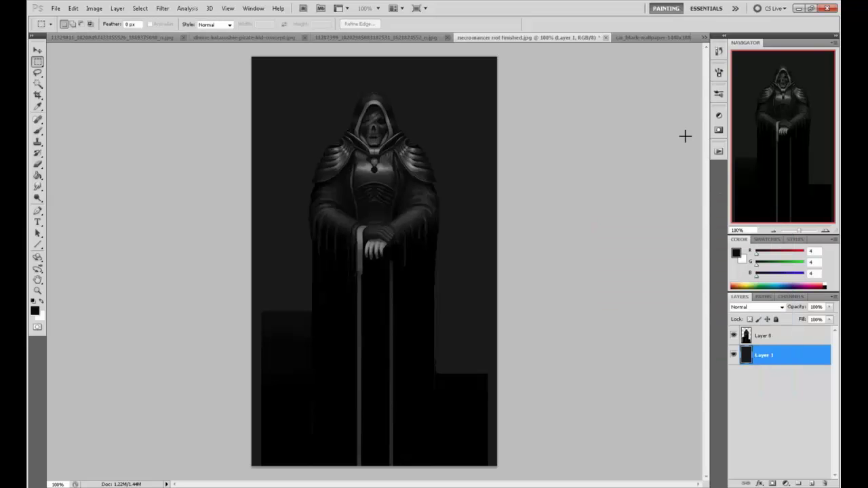
Step: Make Layer 0 active and reduce the eraser to 15 px for cleaning up the figure's outline
left_click(762, 337)
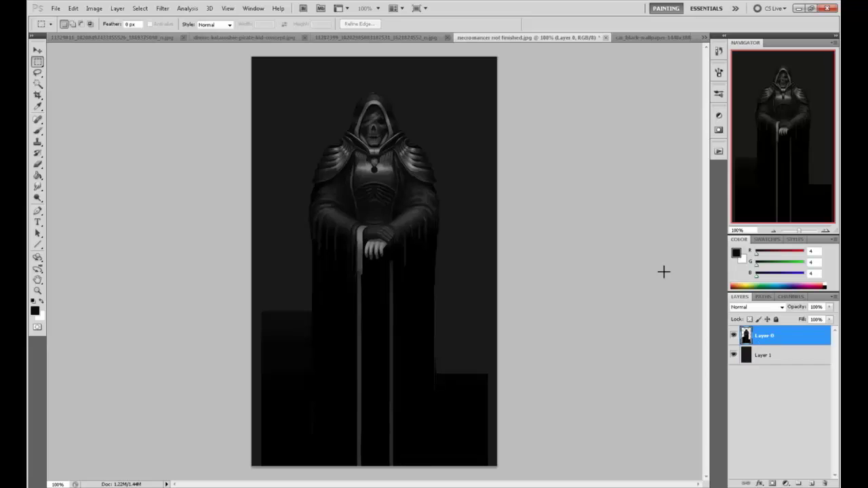
key("w")
key("e")
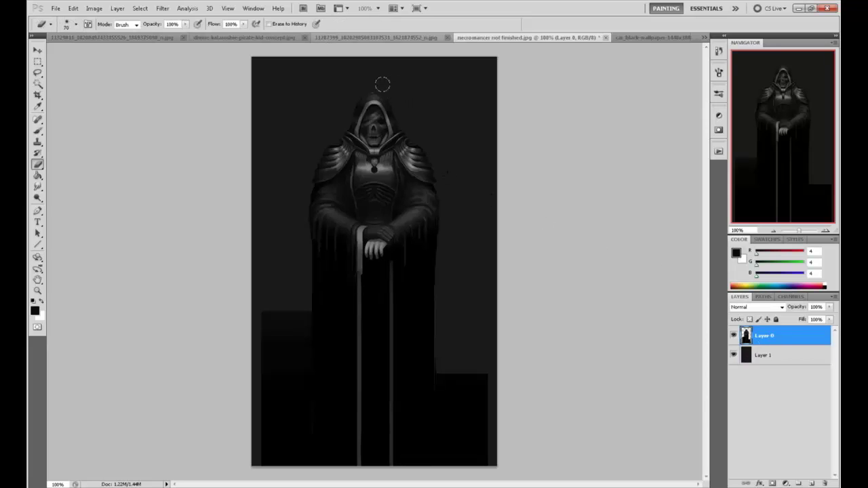
key("bracketleft")
key("bracketleft")
key("bracketleft")
key("bracketleft")
left_click(766, 355)
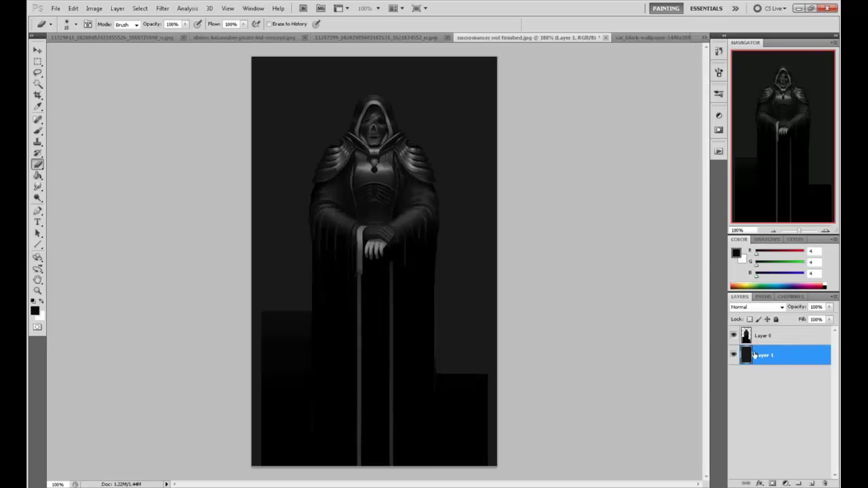
key("ctrl+u")
left_click_drag(674, 346, 666, 343)
left_click(766, 250)
key("e")
Step: Select the leftover dark blocks on both sides of the lower cloak with rectangular marquees, delete them from Layer 0, and deselect
left_click(770, 335)
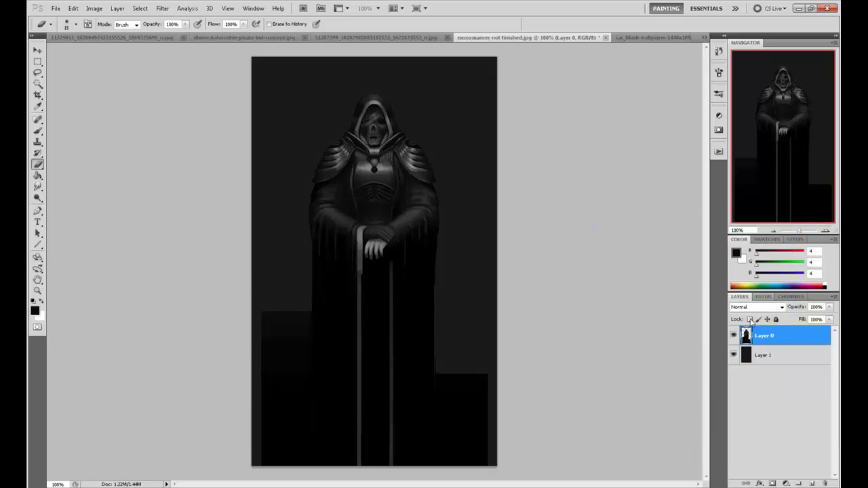
key("m")
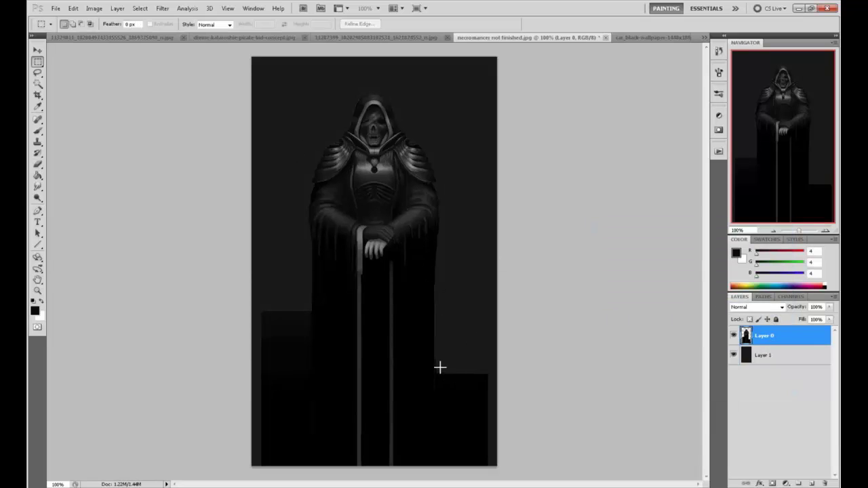
left_click_drag(436, 353, 498, 467)
mouse_move(252, 297)
left_mouse_down()
mouse_move(316, 468)
mouse_move(312, 483)
left_mouse_up()
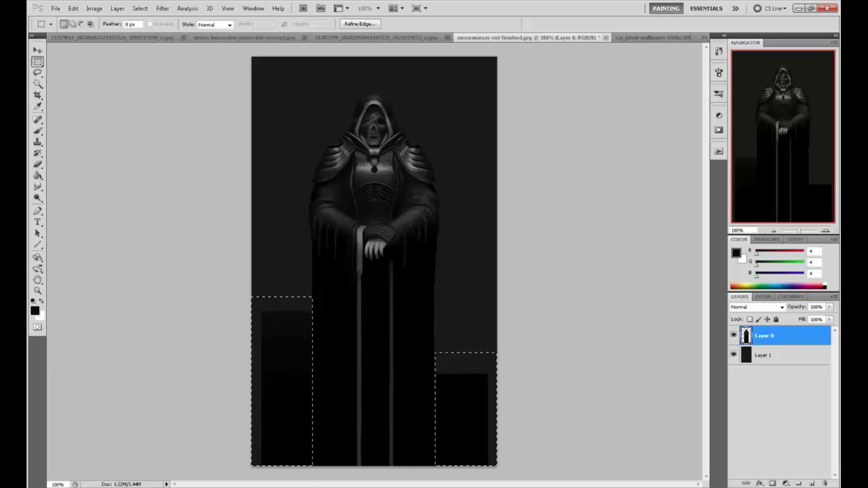
key("Delete")
right_click(405, 258)
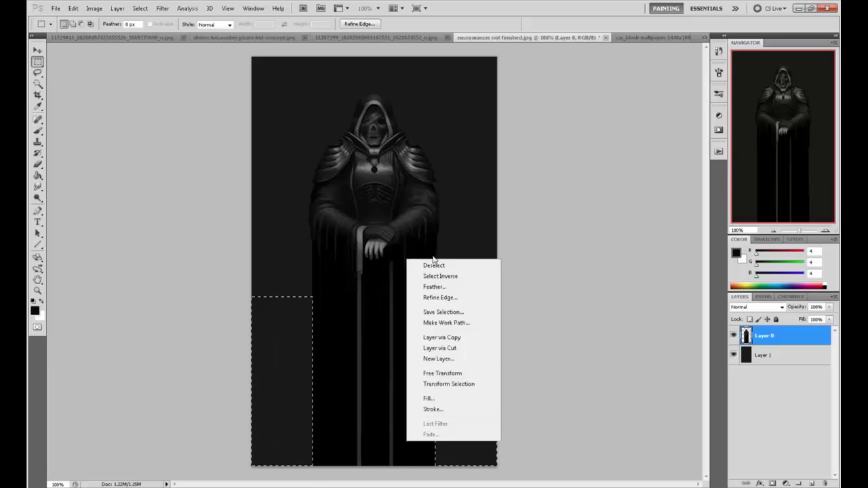
left_click(449, 268)
Step: Clear the fixed width and height of the Crop tool so that it crops freely
key("c")
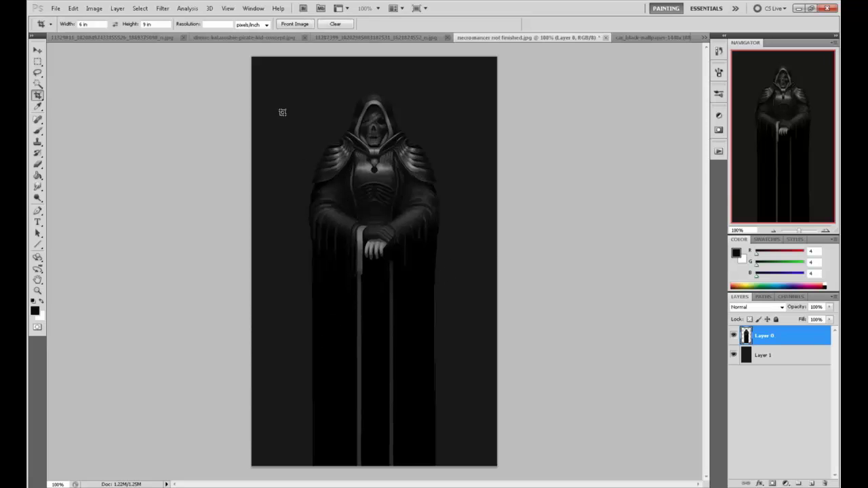
left_click_drag(249, 48, 569, 417)
key("Escape")
double_click(100, 23)
key("BackSpace")
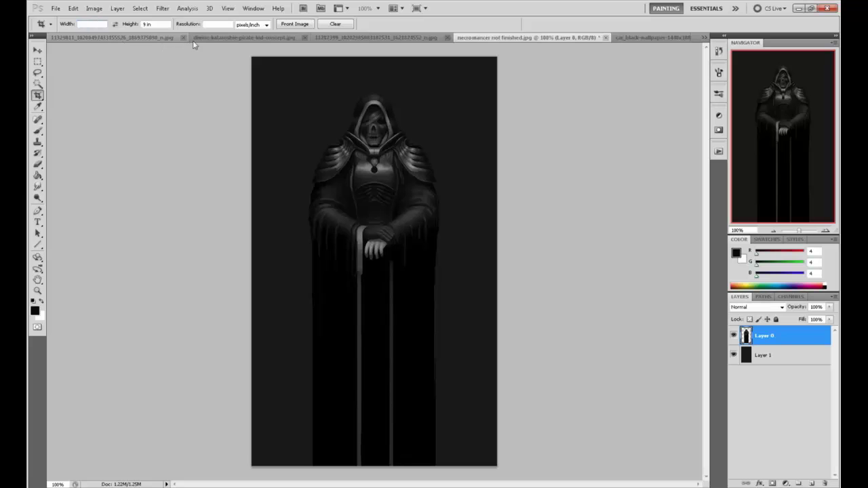
double_click(148, 24)
key("BackSpace")
Step: Try two shorter crops of the canvas that trim the bottom of the cloak, undoing each
left_click_drag(250, 52, 576, 405)
key("Return")
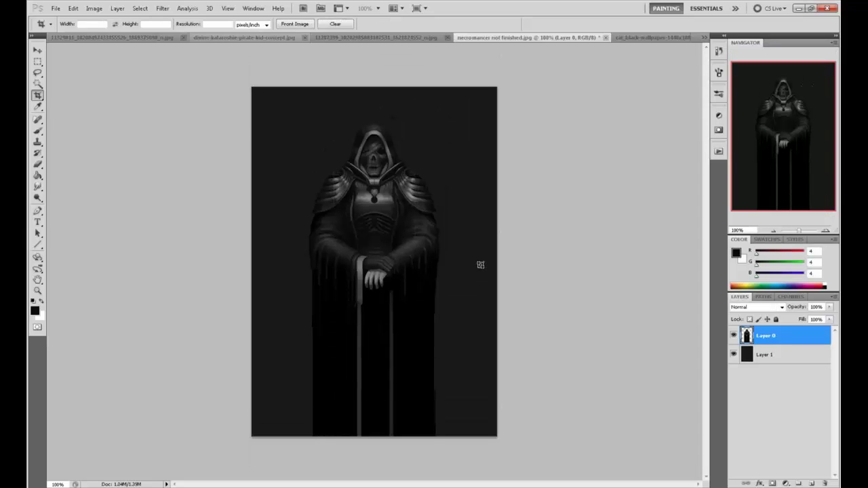
key("ctrl+z")
left_click_drag(245, 47, 565, 412)
key("Return")
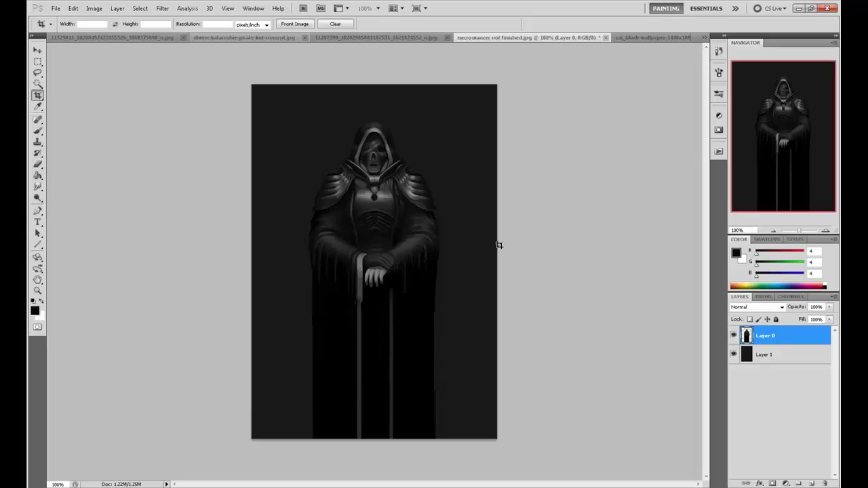
key("ctrl+z")
Step: Crop a strip off the bottom of the canvas, keeping its full width and the space above the hood
left_click_drag(245, 50, 554, 420)
key("Return")
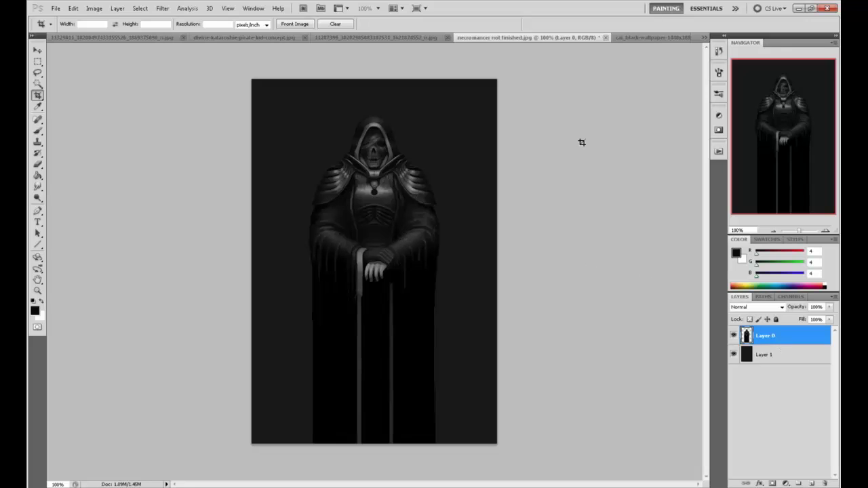
Step: Set the brush to 90 px and sample near-black from the figure as the painting colour
key("b")
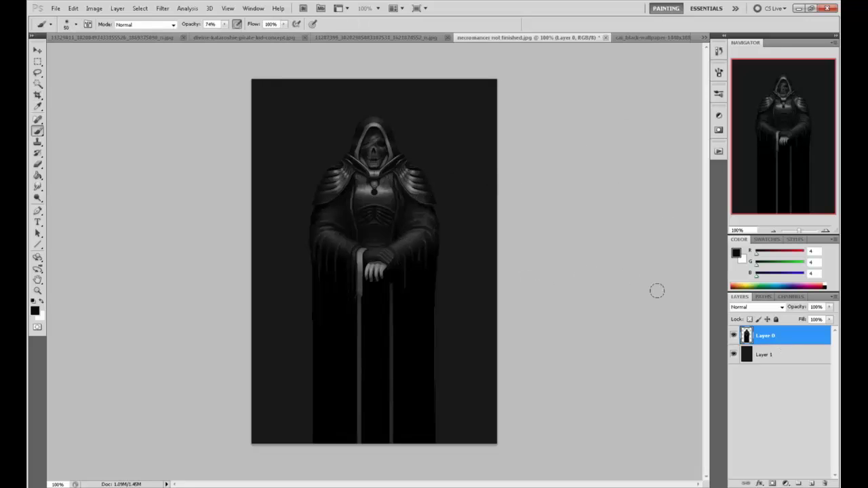
key("bracketright")
key("bracketright")
key("bracketright")
key("bracketright")
left_click(340, 186, "alt")
key("ctrl+plus")
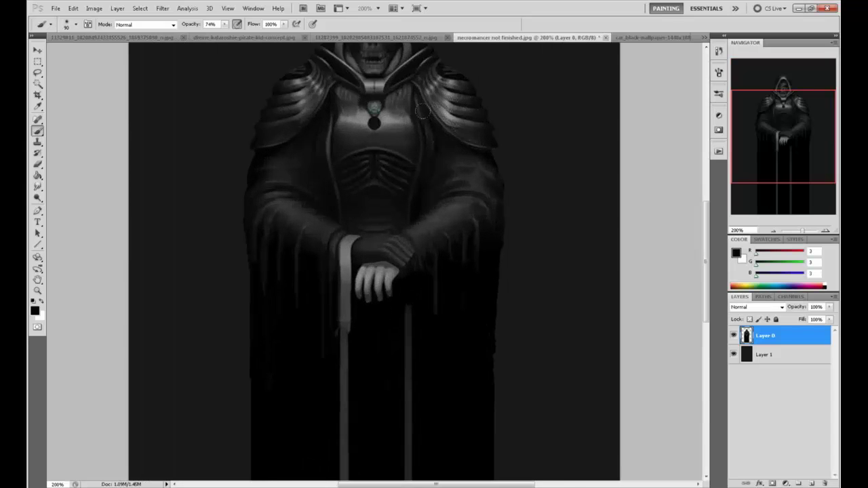
left_click_drag(420, 123, 453, 214)
Step: Adjust the brush size to 70 px
key("bracketleft")
key("bracketleft")
key("bracketleft")
key("bracketleft")
key("bracketleft")
key("bracketleft")
key("bracketleft")
key("bracketleft")
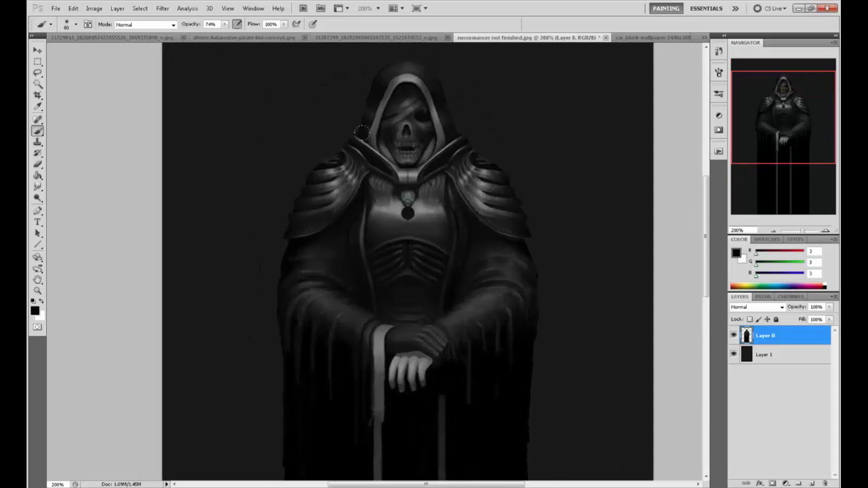
key("bracketleft")
key("bracketleft")
key("bracketleft")
key("bracketleft")
key("bracketleft")
key("bracketleft")
key("bracketleft")
key("bracketleft")
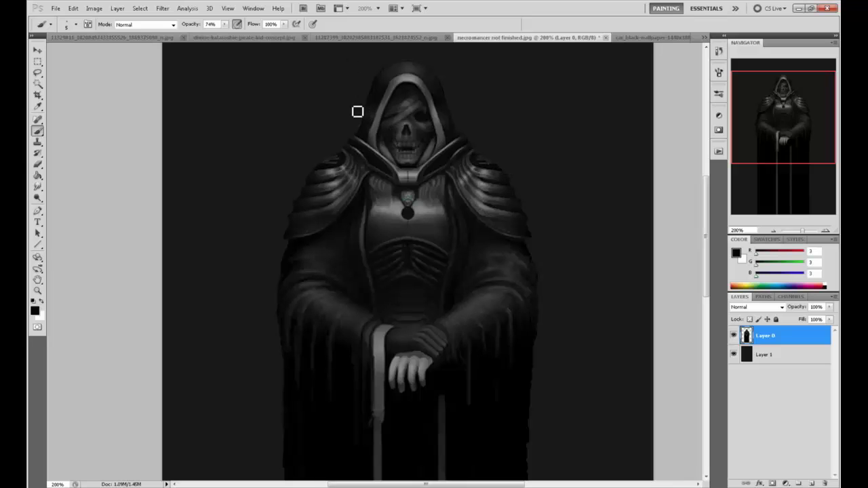
key("bracketright")
key("bracketright")
key("bracketright")
key("bracketright")
key("bracketright")
key("bracketright")
key("bracketright")
key("bracketright")
key("ctrl+a")
key("v")
key("Up")
key("Down")
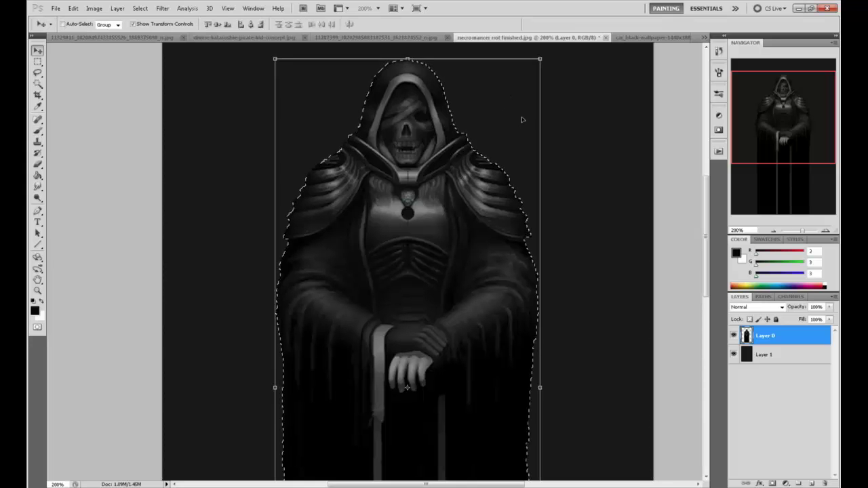
key("ctrl+d")
Step: Try painting a light grey highlight, sampled from the hood's trim, across the top of the hood
key("b")
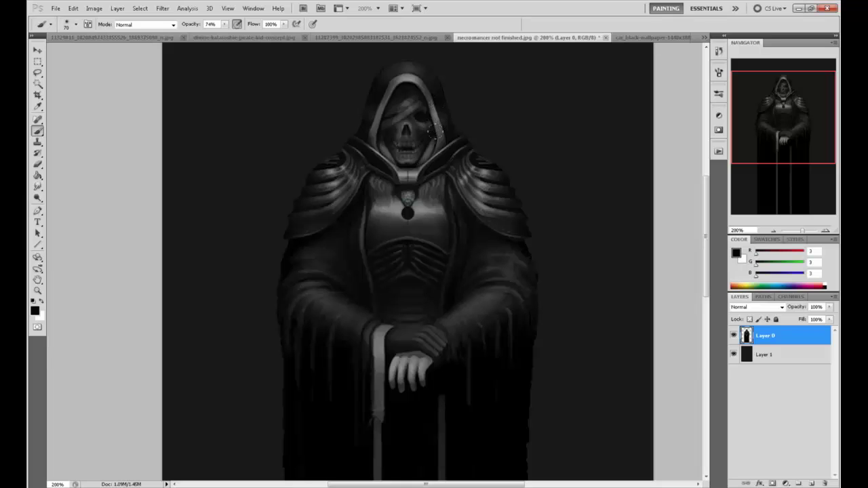
scroll(455, 103, "up", 3)
left_click(404, 126, "alt")
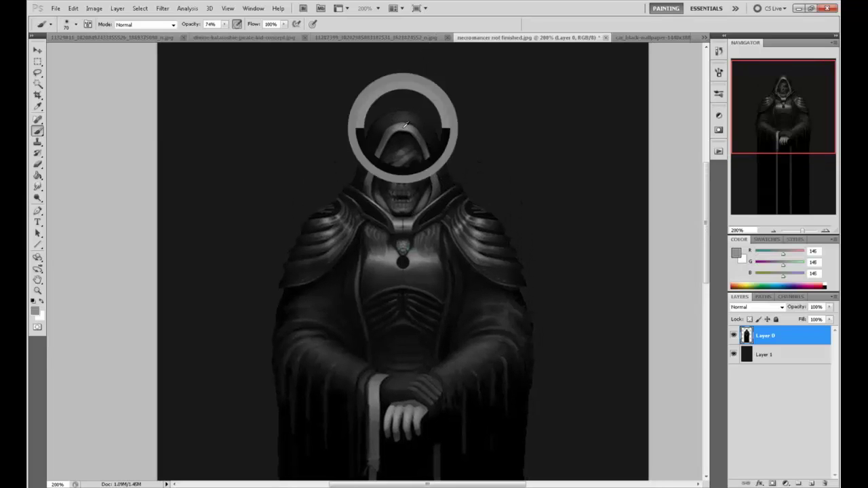
left_click_drag(391, 114, 415, 115)
key("ctrl+z")
key("ctrl+z")
key("ctrl+z")
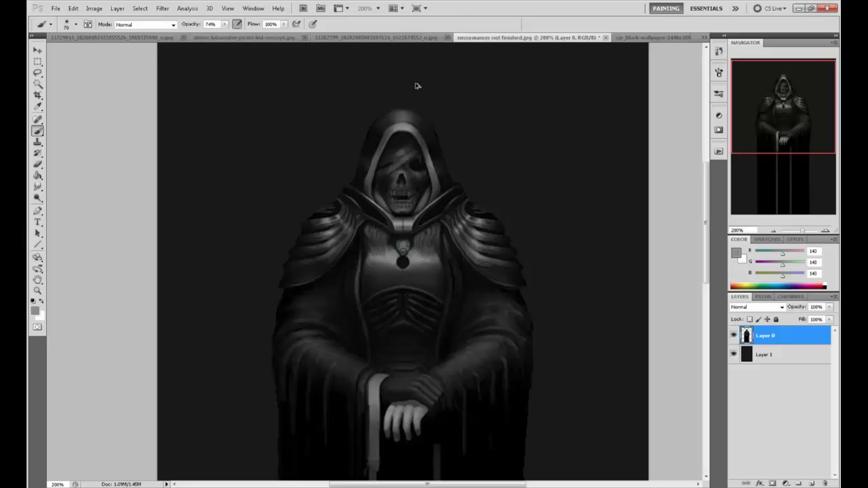
key("ctrl+z")
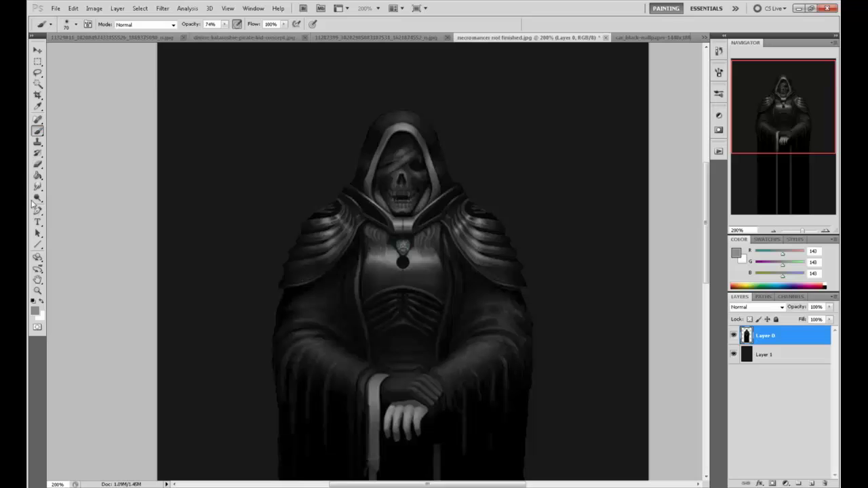
Step: Dodge the highlights on both shoulder plates and the hood's trim with 79% exposure
left_click_drag(38, 198, 68, 196)
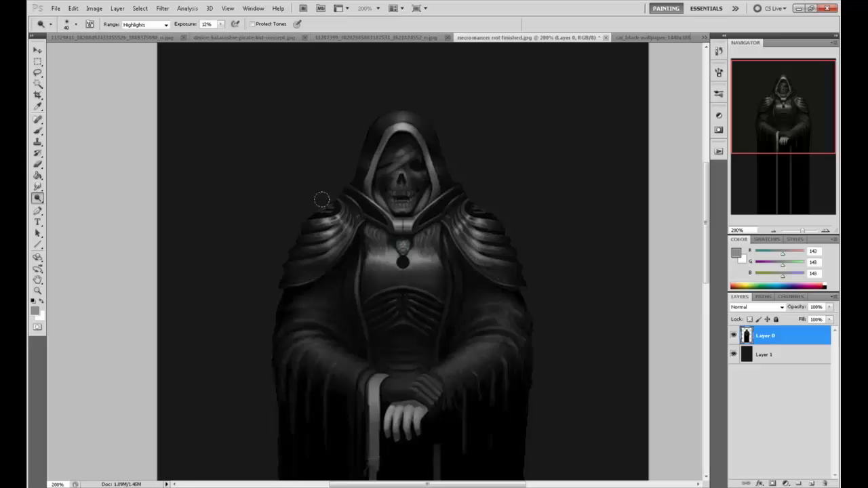
left_click_drag(220, 25, 255, 34)
key("bracketleft")
left_click_drag(328, 208, 317, 211)
mouse_move(481, 214)
left_mouse_down()
mouse_move(469, 188)
mouse_move(462, 257)
mouse_move(449, 211)
left_mouse_up()
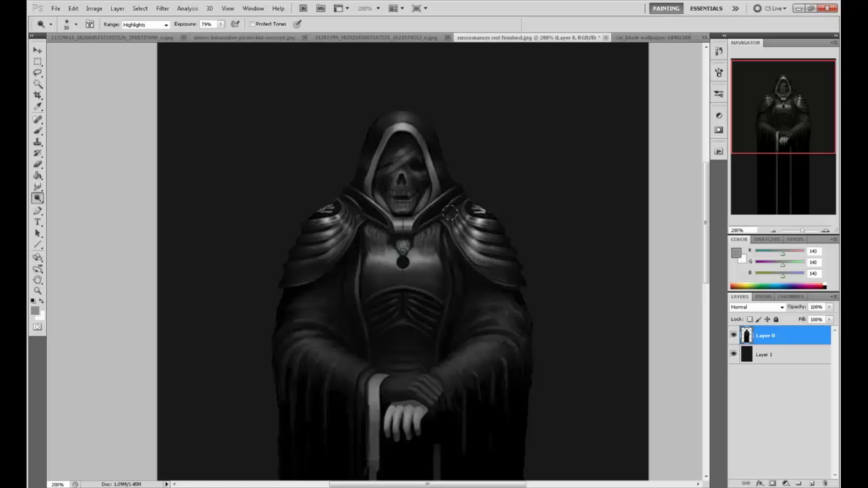
left_click_drag(320, 212, 343, 244)
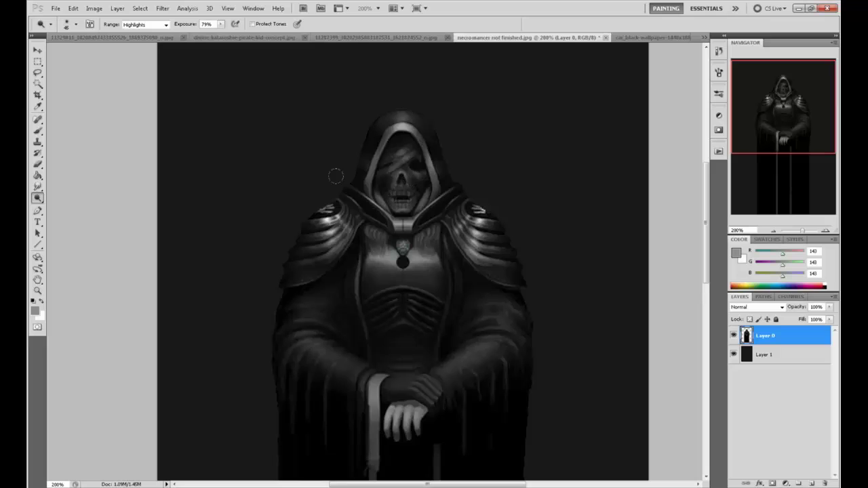
left_click_drag(326, 214, 330, 229)
key("bracketleft")
left_click(403, 125)
Step: Dodge the highlights across the chest plate with a 50 px brush at 46% exposure
left_click_drag(444, 205, 437, 182)
left_click(221, 25)
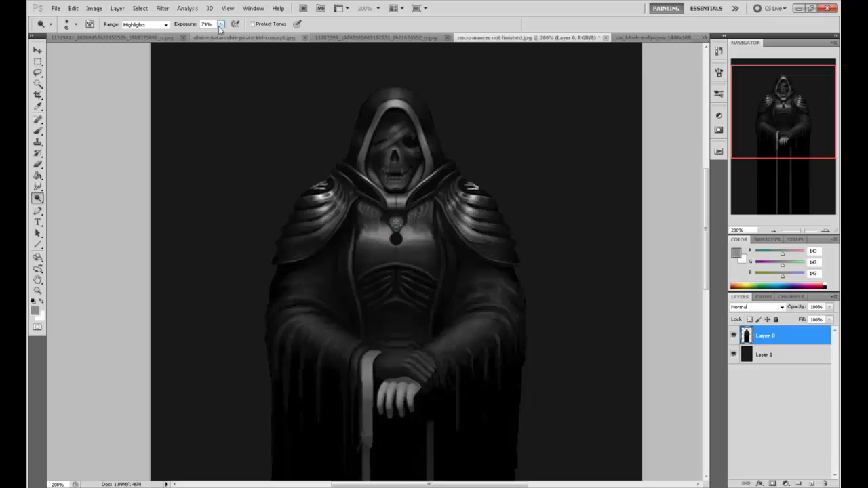
left_click_drag(222, 34, 205, 36)
left_click(412, 219)
key("]")
left_click_drag(422, 228, 357, 227)
left_click_drag(424, 236, 403, 237)
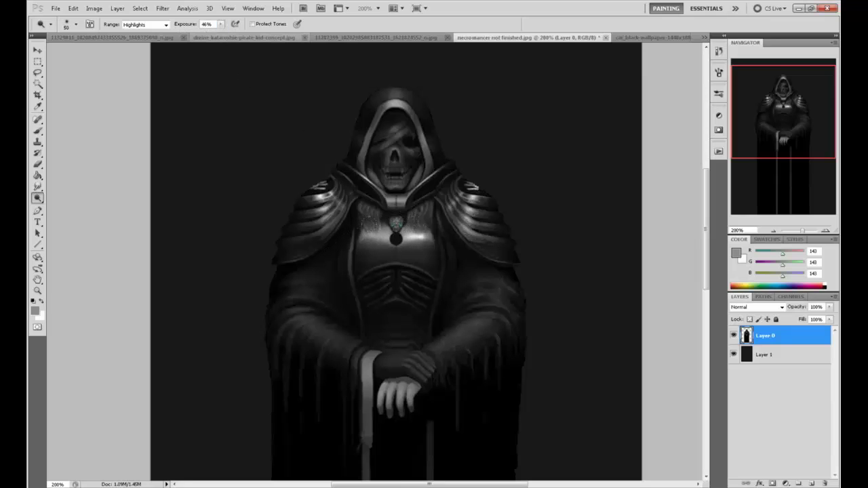
mouse_move(356, 207)
left_mouse_down()
mouse_move(365, 217)
mouse_move(359, 226)
mouse_move(410, 237)
left_mouse_up()
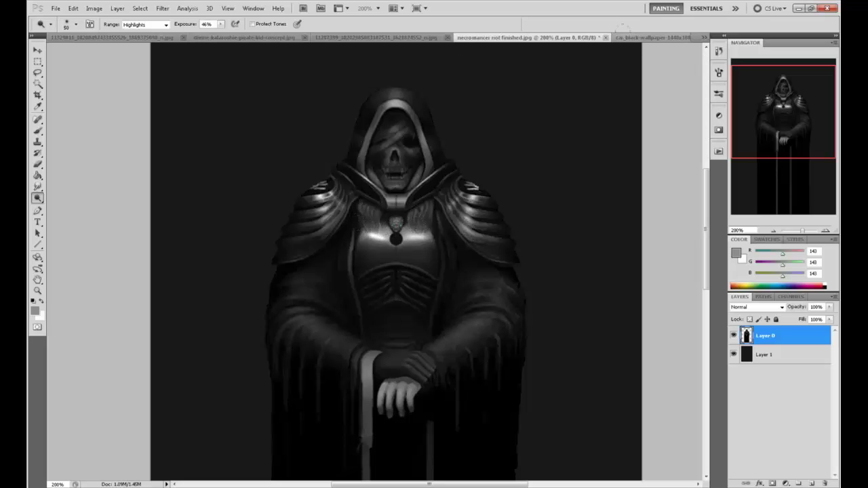
Step: Switch to the black car wallpaper image and set the foreground colour to pure white
left_click(640, 38)
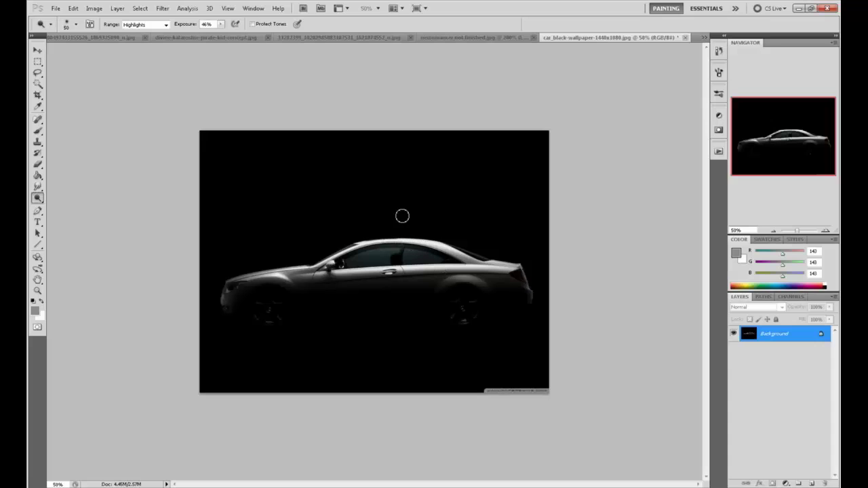
left_click(736, 255)
left_click_drag(686, 187, 757, 168)
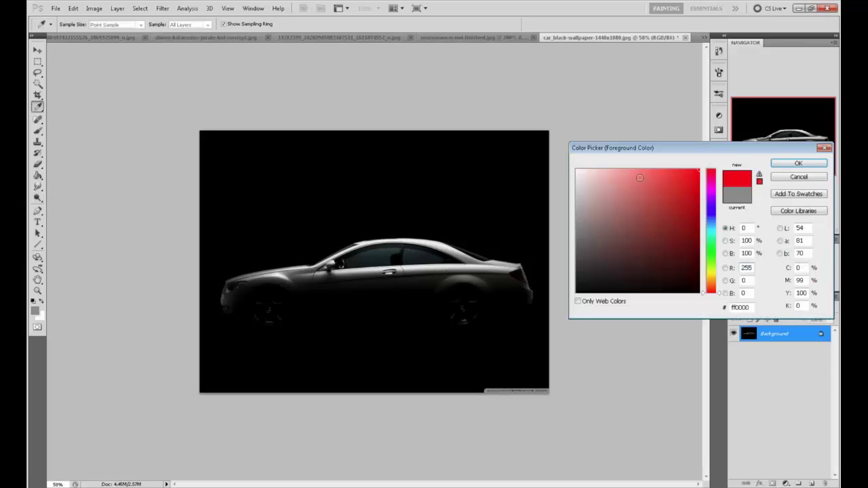
left_click_drag(641, 178, 570, 146)
left_click(797, 166)
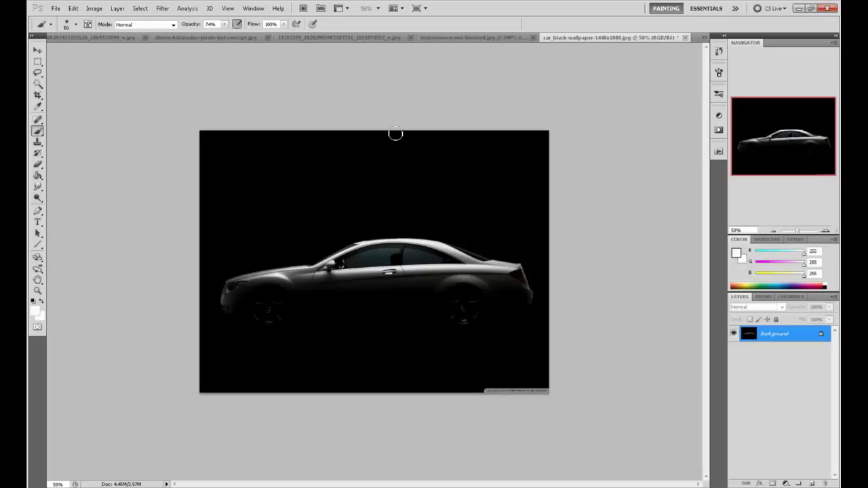
Step: Try drawing a thin white light ray from above the car down to its roof
key("[")
key("[")
key("[")
key("[")
key("[")
key("[")
key("[")
key("[")
left_click(387, 111)
mouse_move(391, 128)
left_mouse_down()
mouse_move(396, 249)
mouse_move(367, 260)
mouse_move(419, 235)
mouse_move(356, 259)
mouse_move(422, 245)
mouse_move(361, 239)
left_mouse_up()
key("ctrl+z")
key("ctrl+z")
Step: Sample the car roof's highlight as the foreground colour and open it in the Color Picker
left_click(390, 237, "alt")
key("i")
left_click(737, 253)
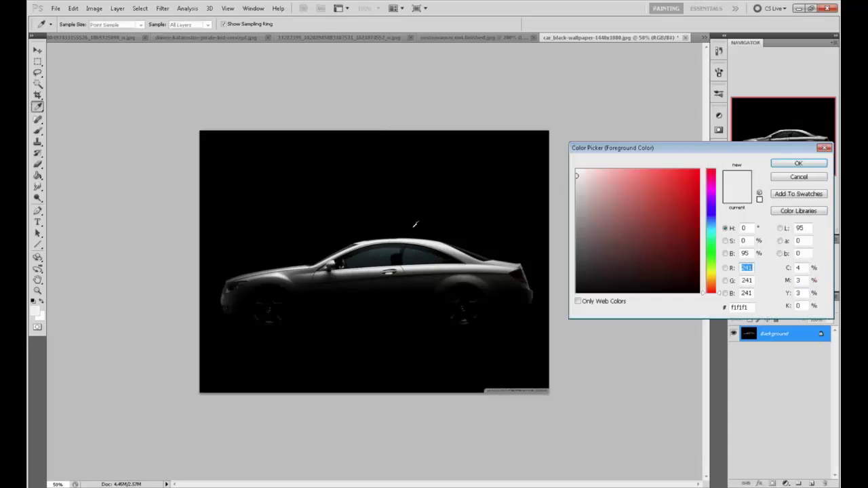
Step: Compare the brightness of the car roof's highlight with pure white in the Color Picker
left_click(390, 238)
left_click(397, 237)
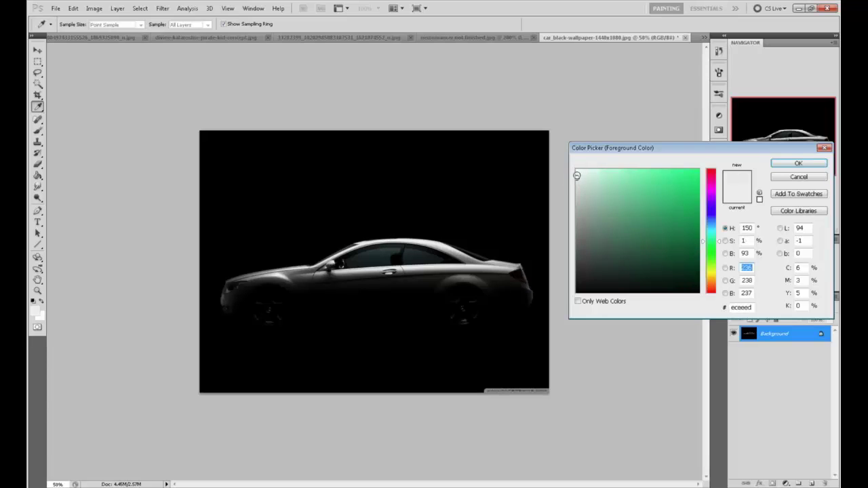
left_click(576, 169)
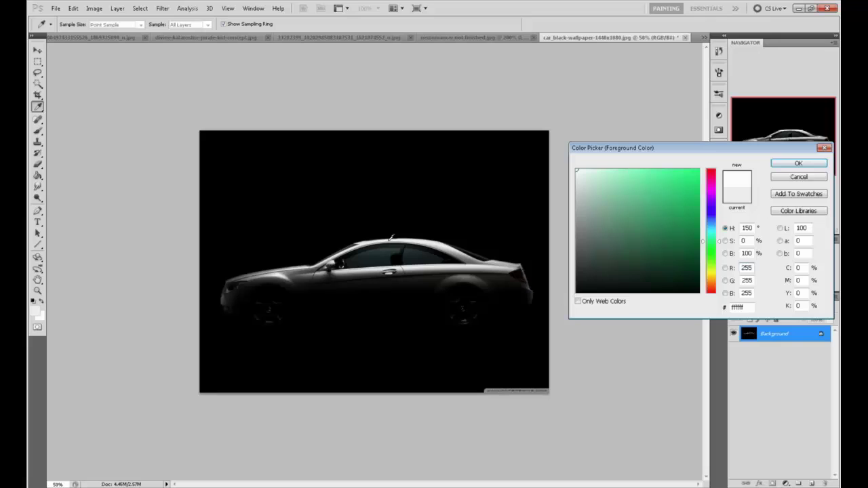
left_click(392, 237)
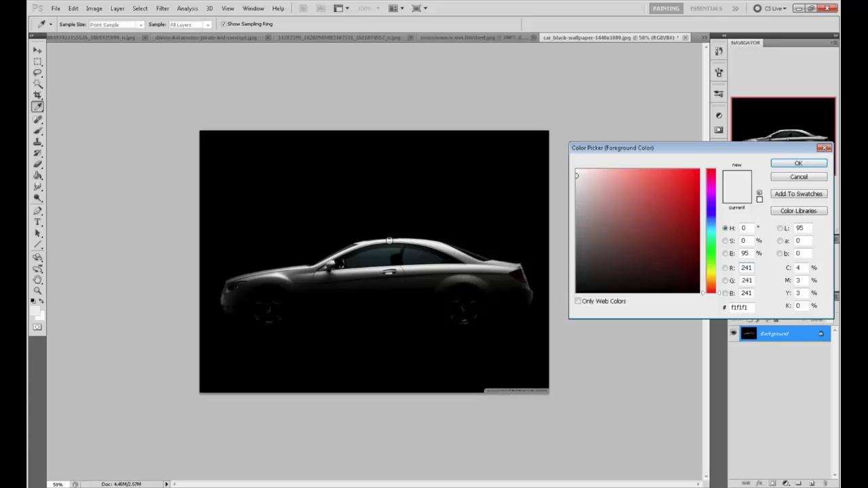
Step: Compare the tones on the car's bonnet, rear, roof and background in the Color Picker, keeping the current foreground colour
left_click(283, 273)
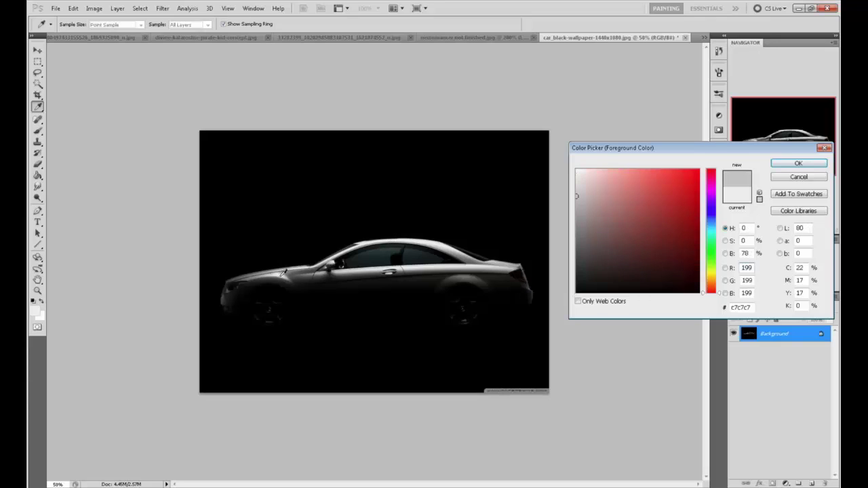
left_click(502, 267)
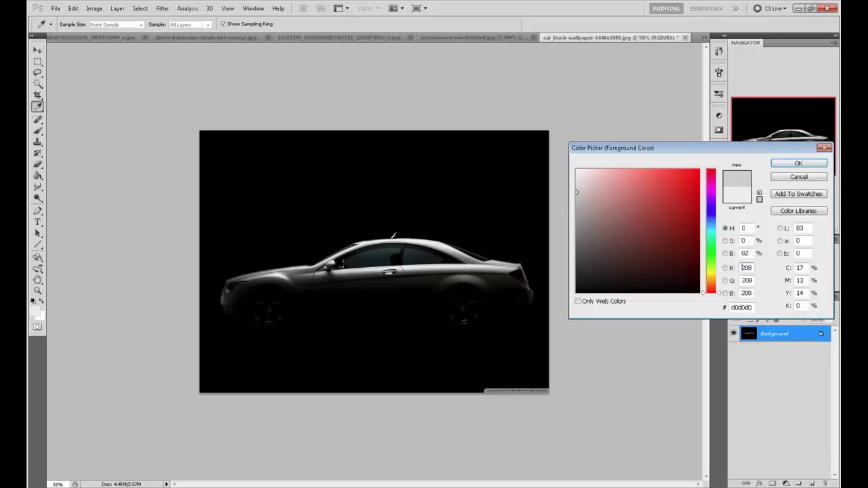
left_click(393, 240)
left_click(395, 239)
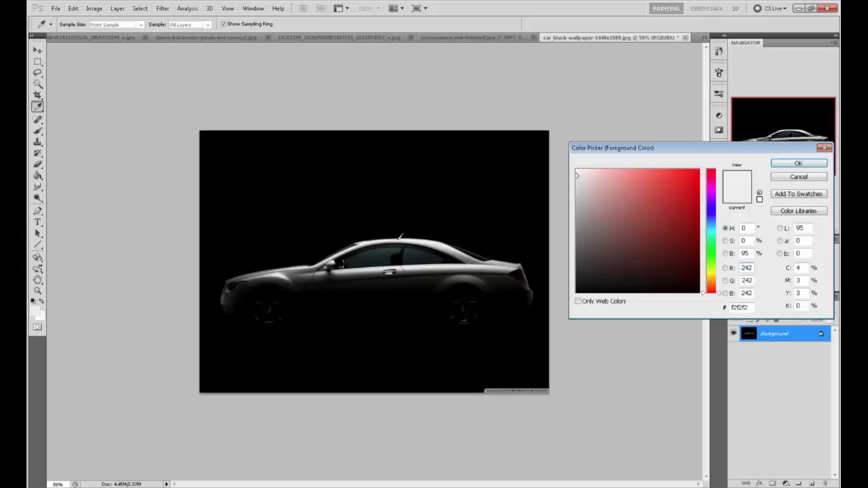
left_click(402, 238)
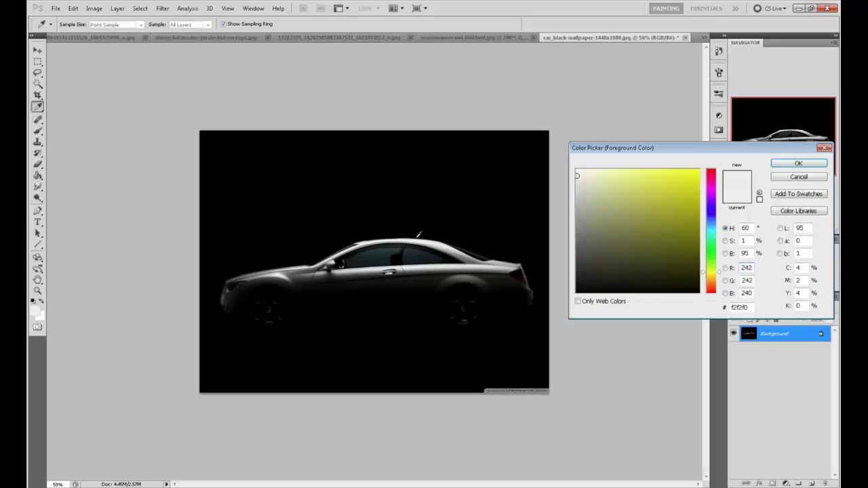
left_click(395, 237)
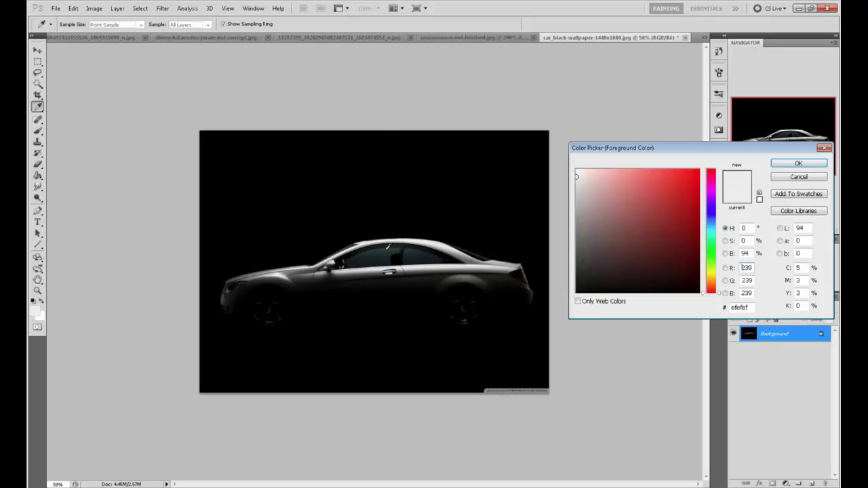
left_click(420, 240)
left_click_drag(281, 275, 348, 212)
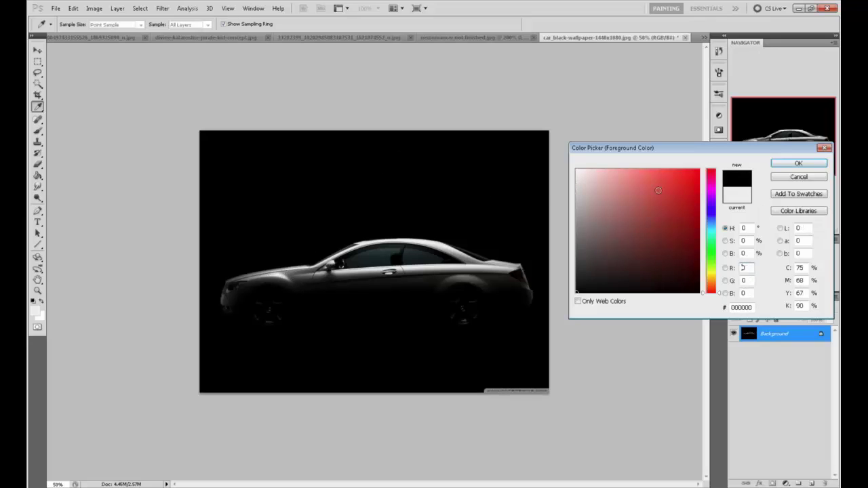
left_click(794, 178)
Step: Draw near-white light rays fanning out from one point above the car with a 15 px brush
key("b")
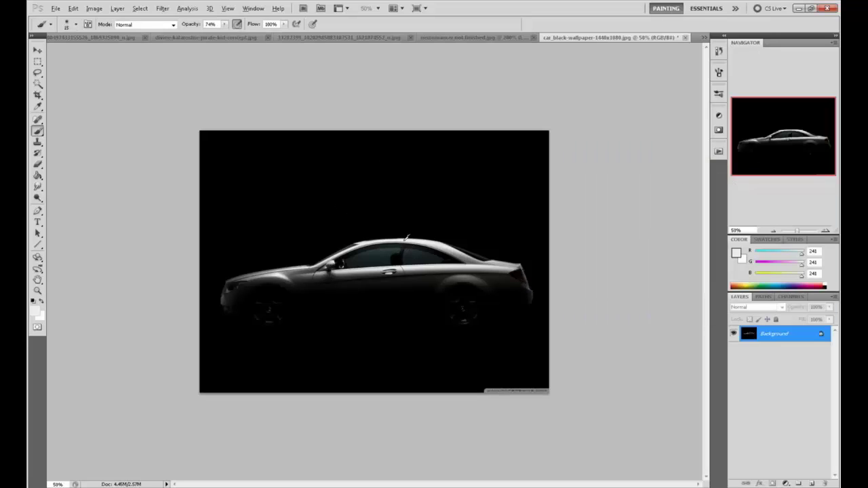
mouse_move(383, 135)
left_mouse_down()
mouse_move(341, 201)
mouse_move(275, 269)
mouse_move(381, 293)
mouse_move(473, 297)
mouse_move(479, 219)
mouse_move(551, 276)
mouse_move(577, 238)
mouse_move(285, 197)
left_mouse_up()
left_click_drag(258, 223, 221, 234)
mouse_move(383, 135)
left_mouse_down()
mouse_move(240, 187)
mouse_move(218, 185)
left_mouse_up()
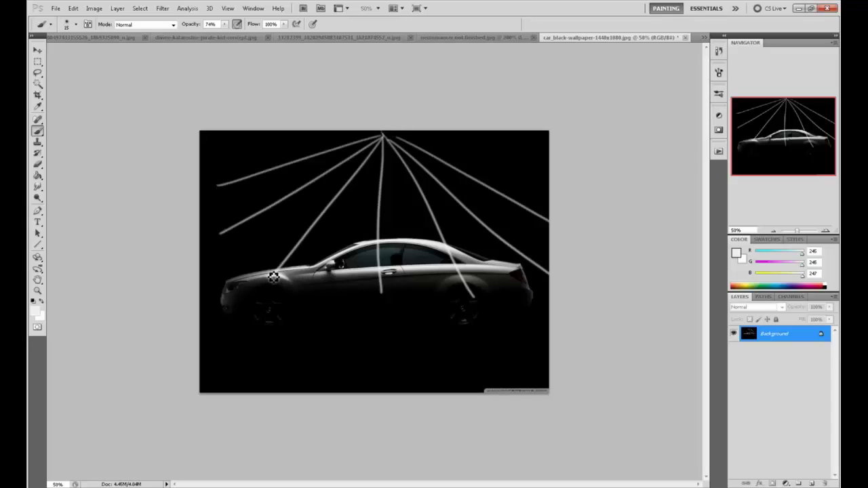
Step: Circle the lit areas on the car's bonnet, above its roof and side, and over its rear wheel in near-white
left_click_drag(273, 277, 270, 267)
mouse_move(460, 268)
left_mouse_down()
mouse_move(375, 287)
mouse_move(452, 252)
mouse_move(335, 247)
mouse_move(434, 229)
left_mouse_up()
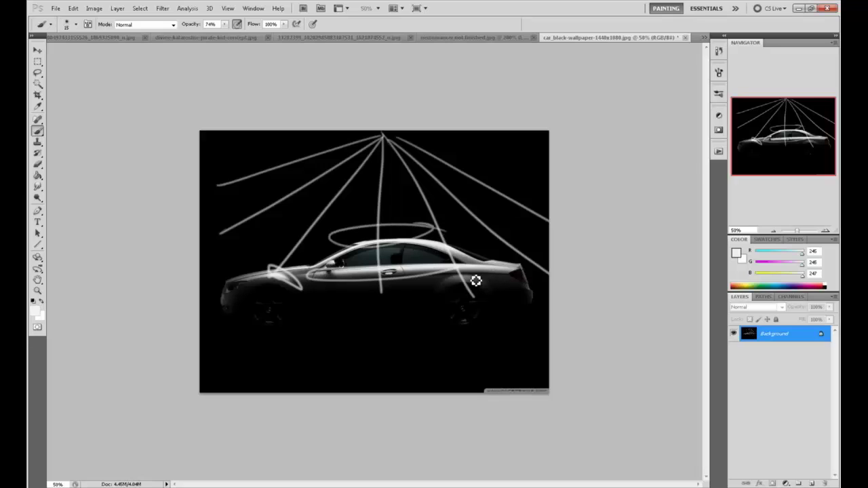
mouse_move(472, 281)
left_mouse_down()
mouse_move(461, 289)
mouse_move(483, 277)
left_mouse_up()
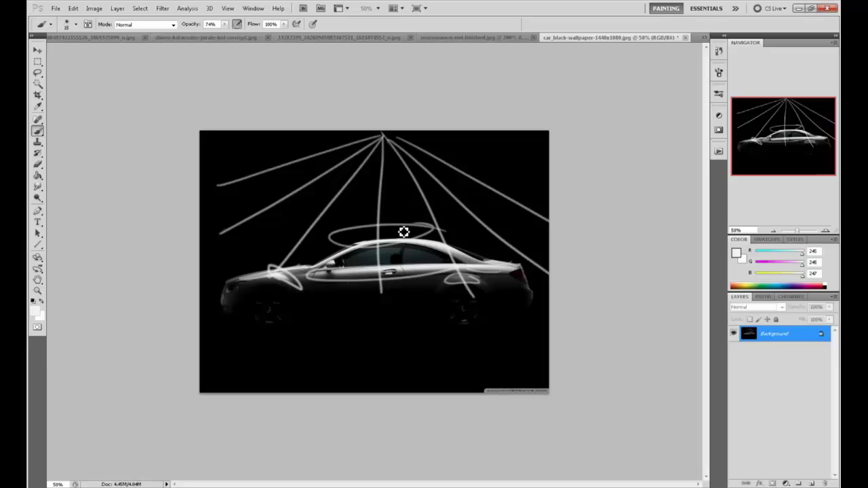
Step: Switch to the unfinished necromancer document, add an empty layer above Layer 0 and clear the selection
left_click(491, 37)
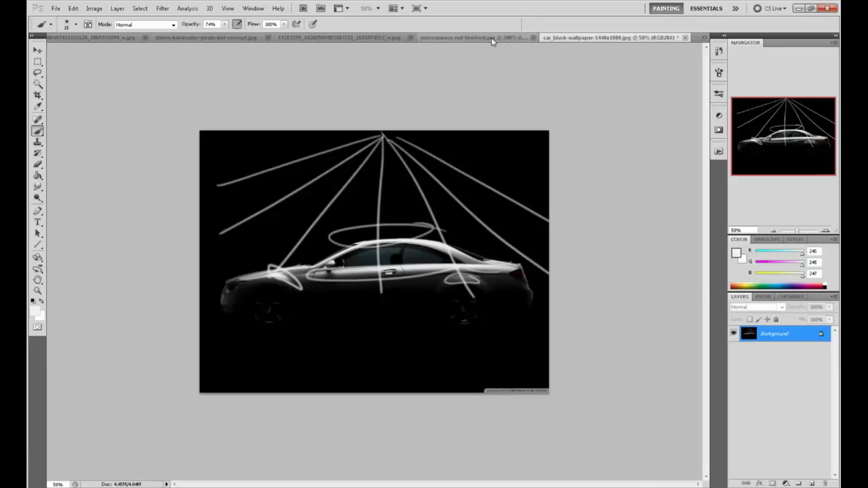
scroll(427, 146, "up", 3)
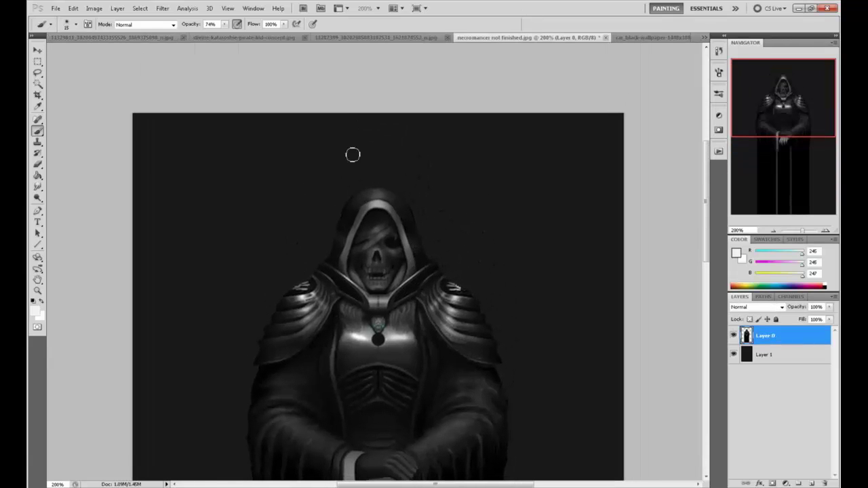
left_click(812, 483)
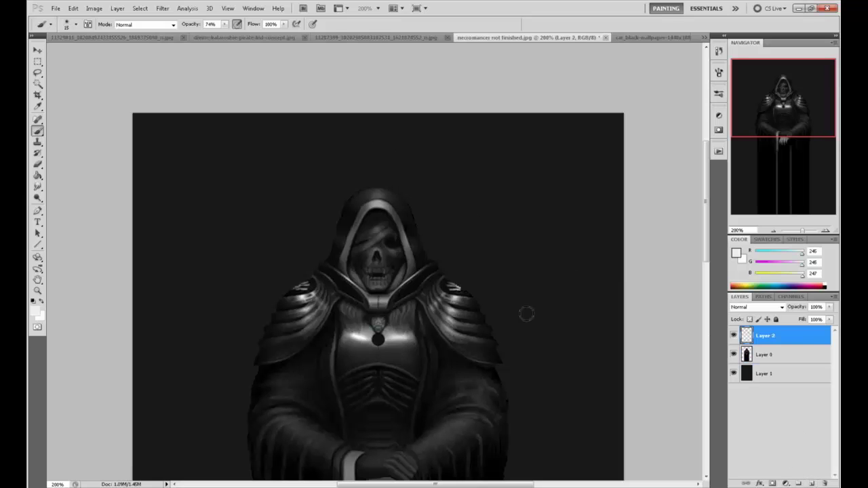
key("m")
right_click(429, 255)
left_click(444, 258)
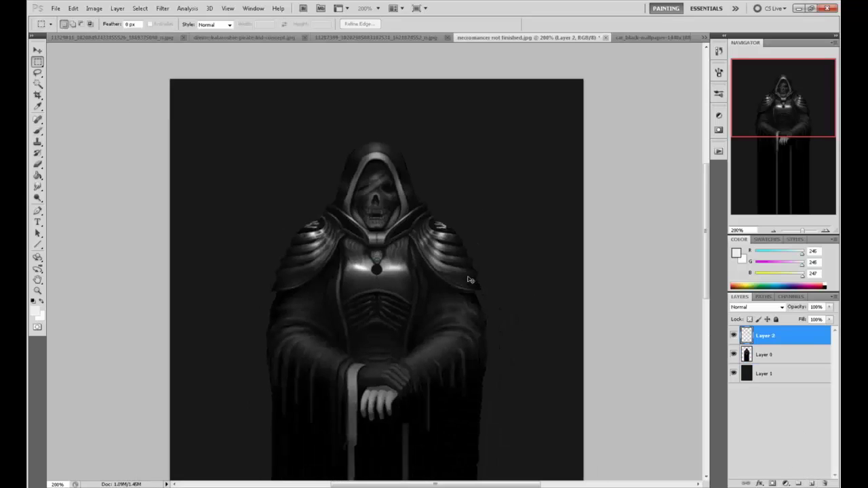
key("ctrl+minus")
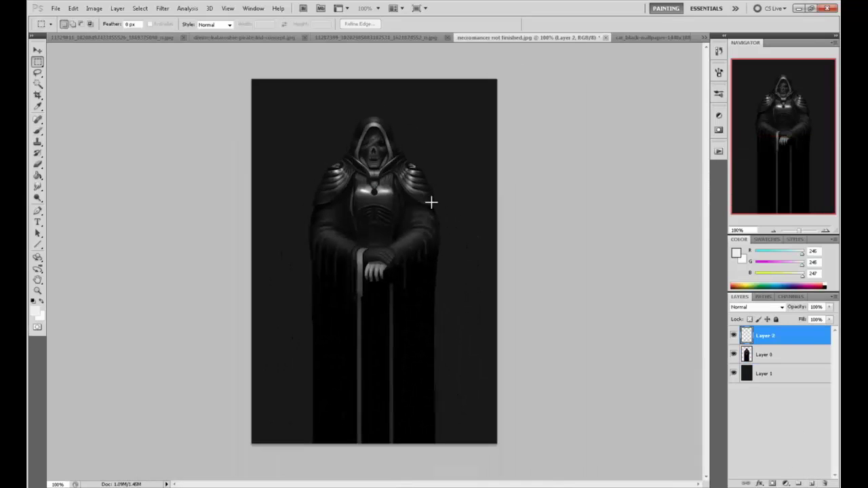
Step: Sketch three light-grey rays coming down from the canvas's upper edge on the new layer and circle the top of the hood
key("b")
left_click(374, 126, "alt")
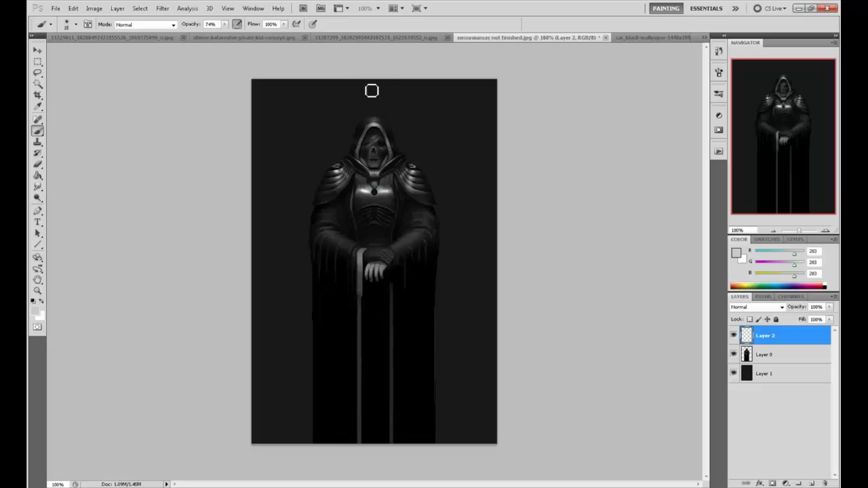
mouse_move(373, 79)
left_mouse_down()
mouse_move(380, 106)
mouse_move(377, 73)
mouse_move(347, 136)
mouse_move(381, 73)
mouse_move(429, 150)
left_mouse_up()
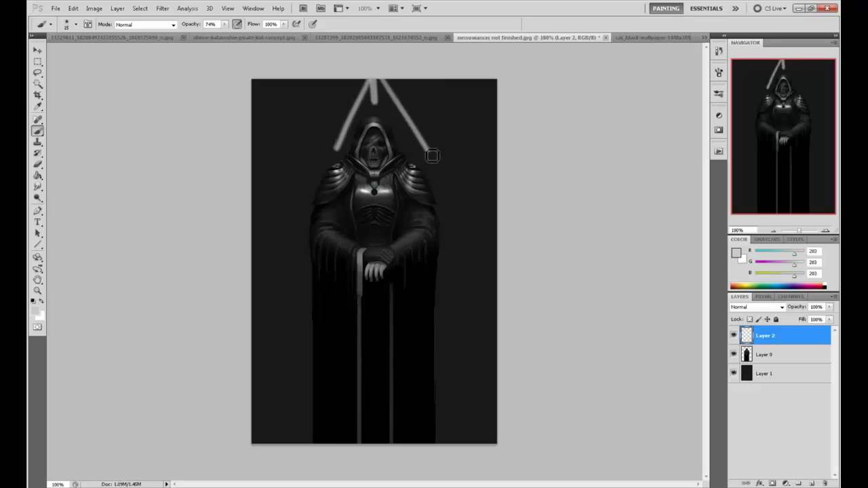
mouse_move(382, 130)
left_mouse_down()
mouse_move(394, 120)
mouse_move(373, 131)
mouse_move(360, 112)
mouse_move(381, 101)
left_mouse_up()
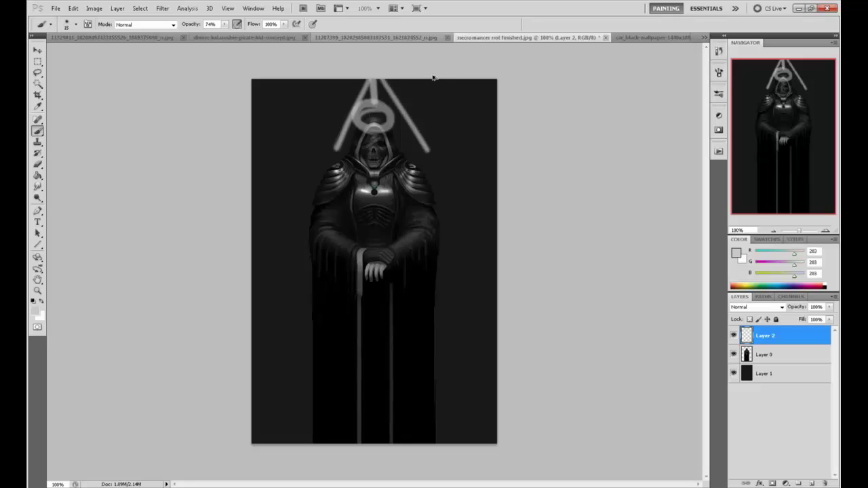
Step: Undo the light rays and the circle drawn over the necromancer's hood
key("ctrl+alt+z")
key("ctrl+alt+z")
key("ctrl+alt+z")
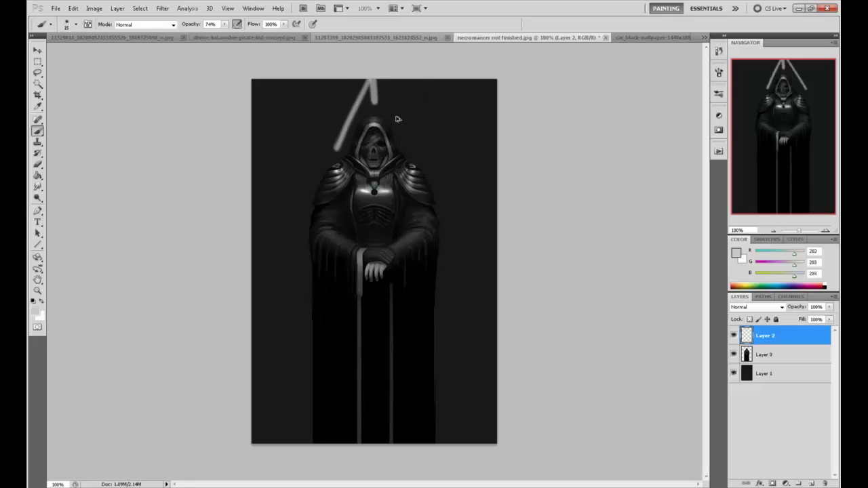
key("ctrl+alt+z")
key("ctrl+alt+z")
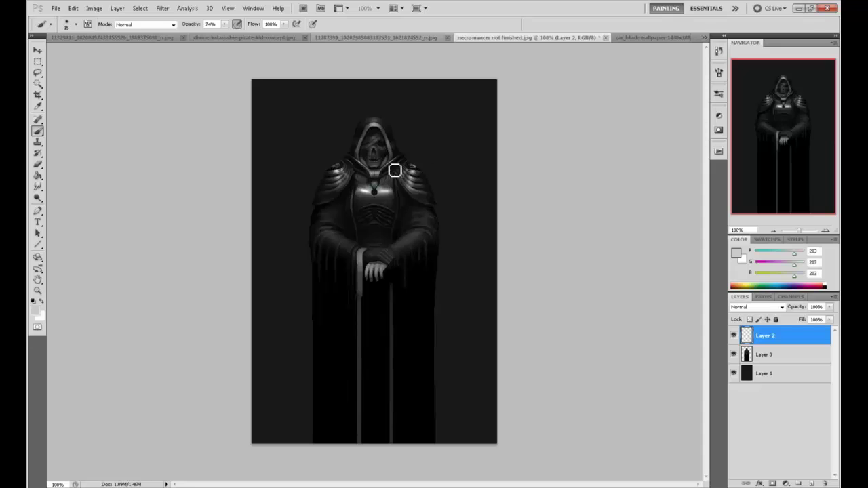
Step: Sample a dark grey from the figure's chest and enlarge the brush to 100 px
left_click(395, 194, "alt")
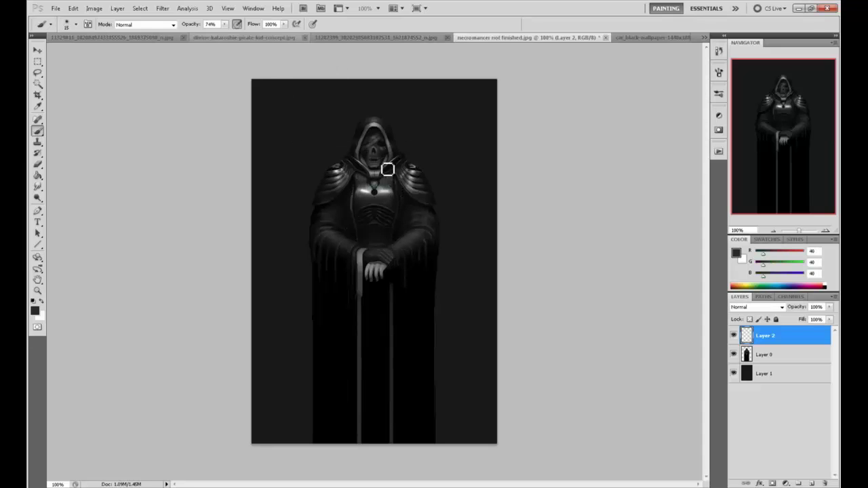
key("bracketright")
key("bracketright")
key("bracketright")
key("bracketright")
key("bracketright")
key("bracketright")
key("bracketright")
key("bracketright")
key("bracketright")
Step: Make Layer 0 active and select only the necromancer's own pixels on it
left_click(757, 355)
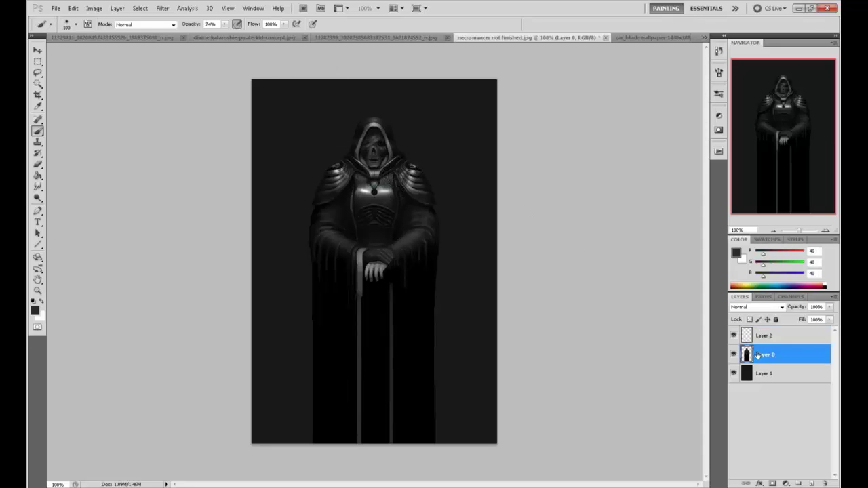
key("ctrl+a")
key("v")
key("Up")
key("Down")
key("ctrl+d")
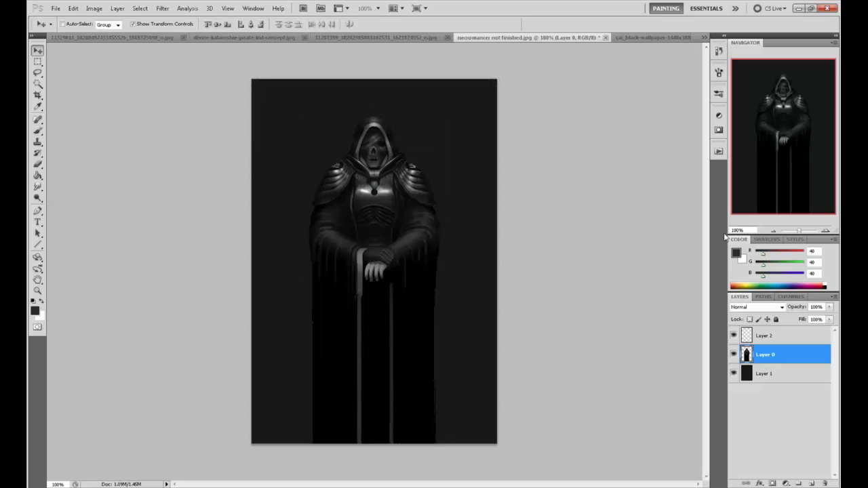
Step: Darken the breastplate and shoulder armour with a soft 300 px brush, using dark greys sampled from the chest
key("b")
left_click(393, 202, "alt")
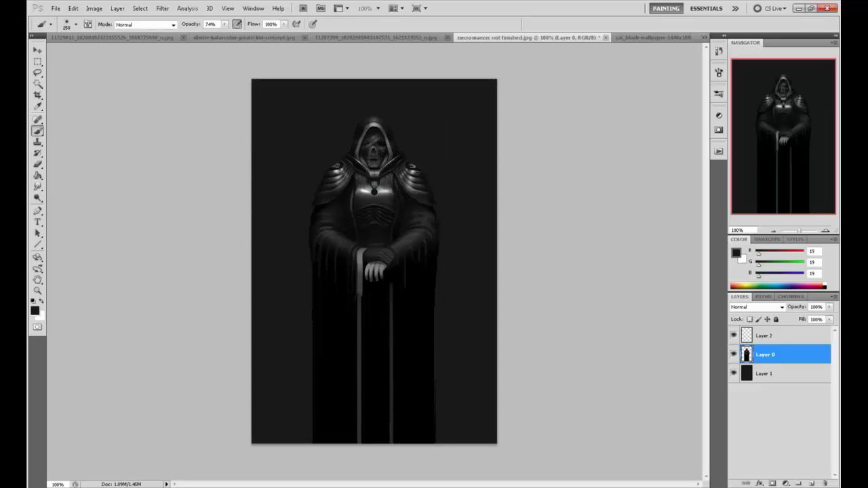
key("bracketright")
left_click_drag(386, 191, 331, 163)
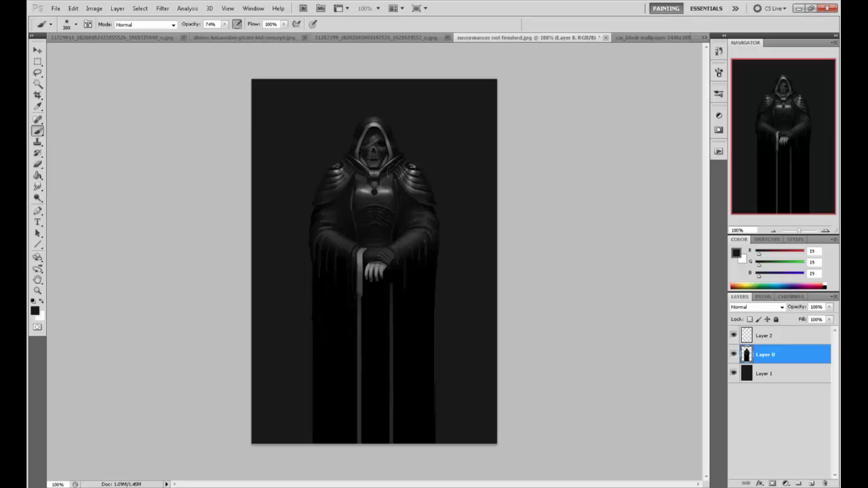
left_click(375, 191, "alt")
left_click_drag(366, 192, 415, 189)
left_click_drag(340, 174, 337, 181)
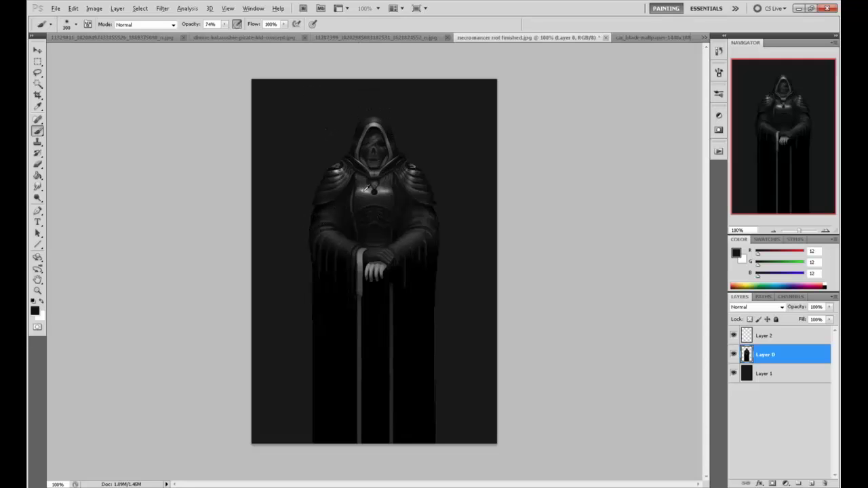
Step: Sample the light grey of the breastplate's highlight and reduce the brush to 20 px
left_click(367, 188, "alt")
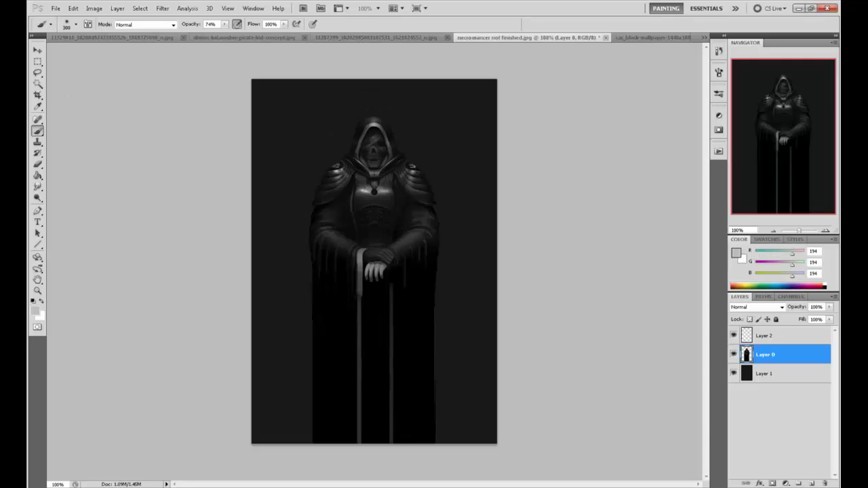
left_click(37, 197)
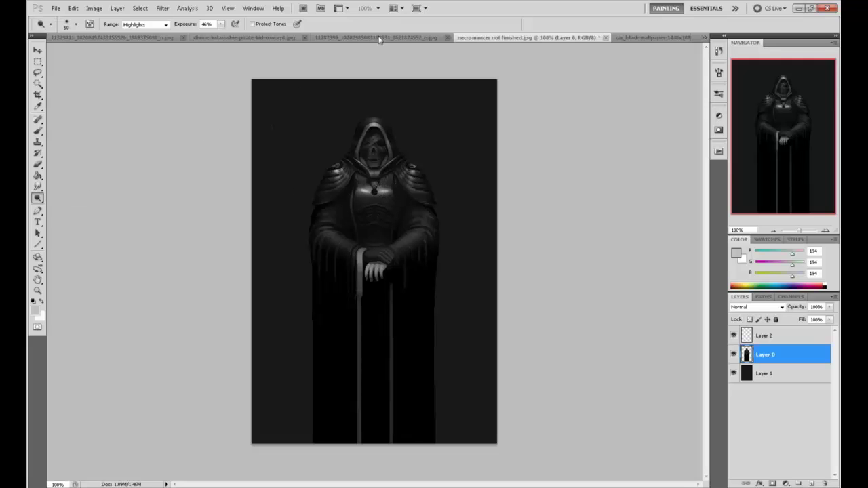
key("b")
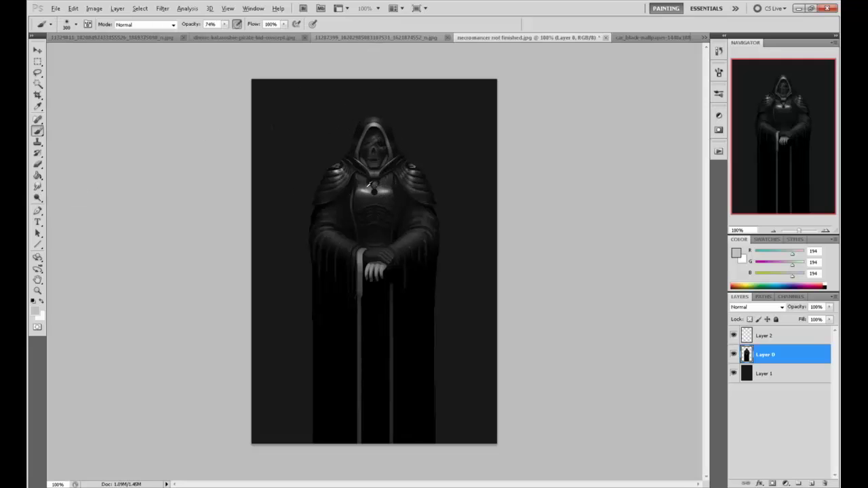
left_click(365, 189, "alt")
key("bracketleft")
key("bracketleft")
key("bracketleft")
key("bracketleft")
key("bracketleft")
key("bracketleft")
key("bracketleft")
key("bracketleft")
key("bracketleft")
key("bracketleft")
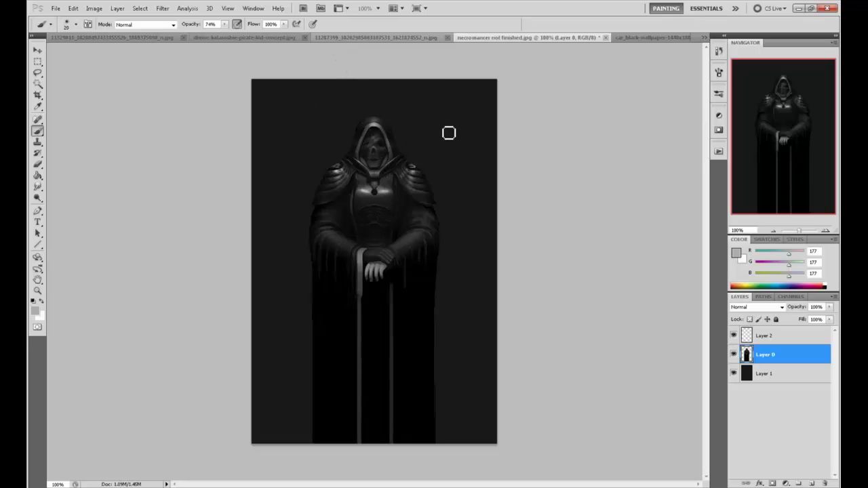
Step: Shade the skull face inside the hood with a 40 px brush, sampling dark and light tones around the face
key("bracketright")
key("bracketright")
key("bracketright")
left_click(366, 160, "alt")
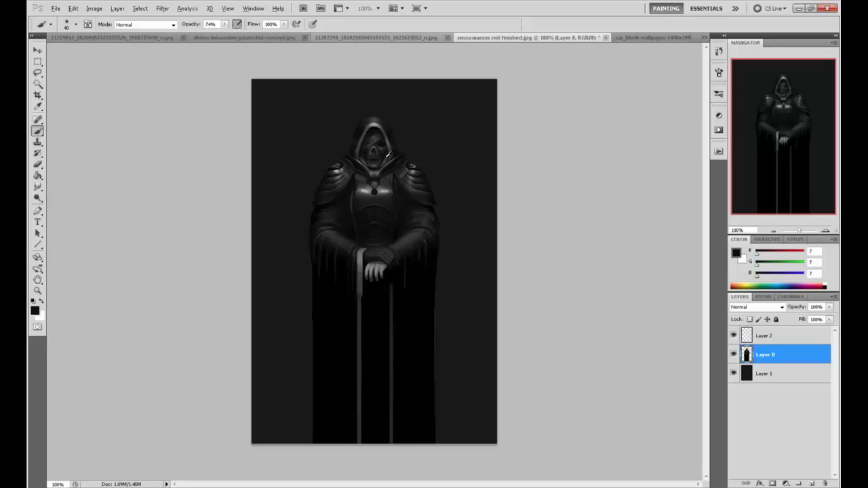
left_click(385, 157, "alt")
left_click(373, 139, "alt")
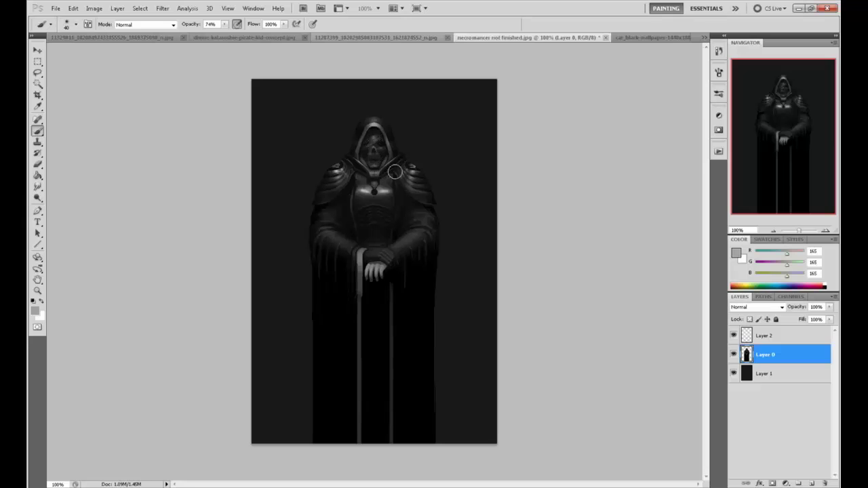
Step: Dodge the skull face with a 50 px brush, range Highlights and 46% exposure
left_click_drag(37, 197, 65, 194)
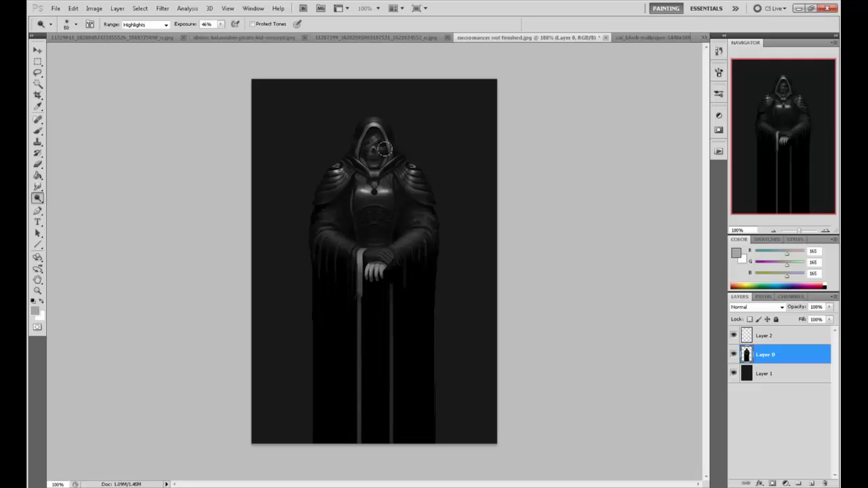
left_click_drag(384, 148, 376, 153)
key("b")
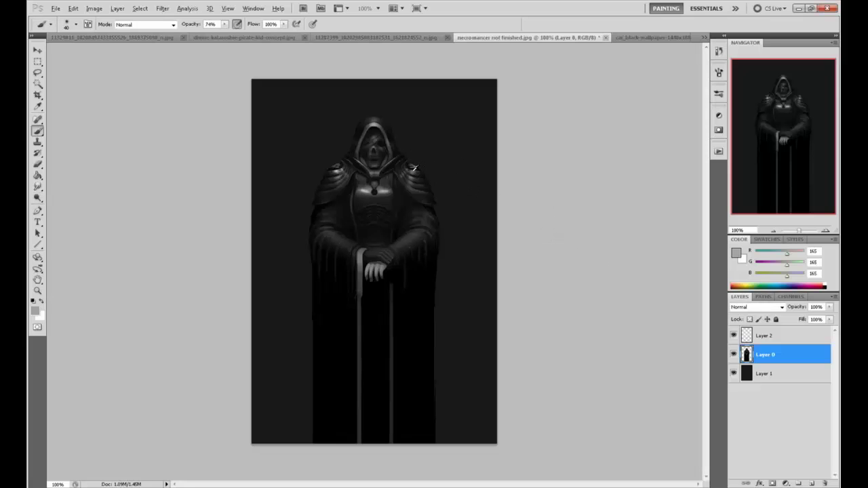
Step: Paint soft light over the shoulder armour with a brush of up to 90 px, using greys sampled from its highlights
left_click(412, 171, "alt")
left_click_drag(407, 154, 412, 166)
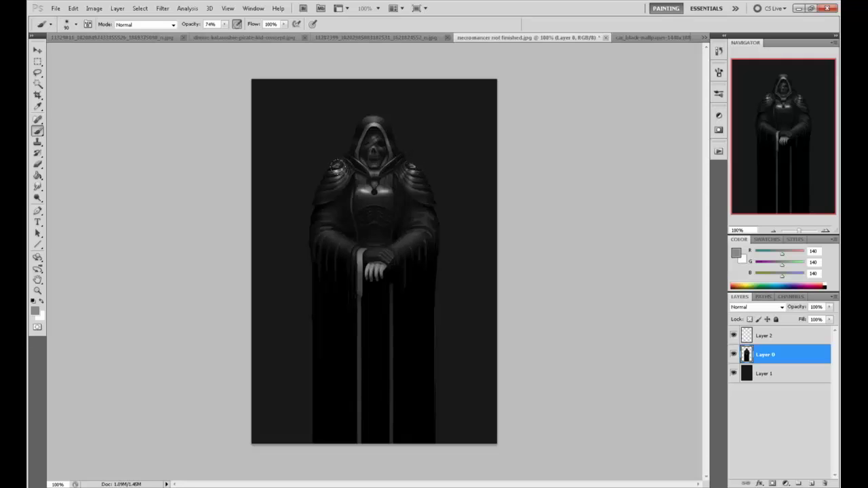
left_click(337, 170, "alt")
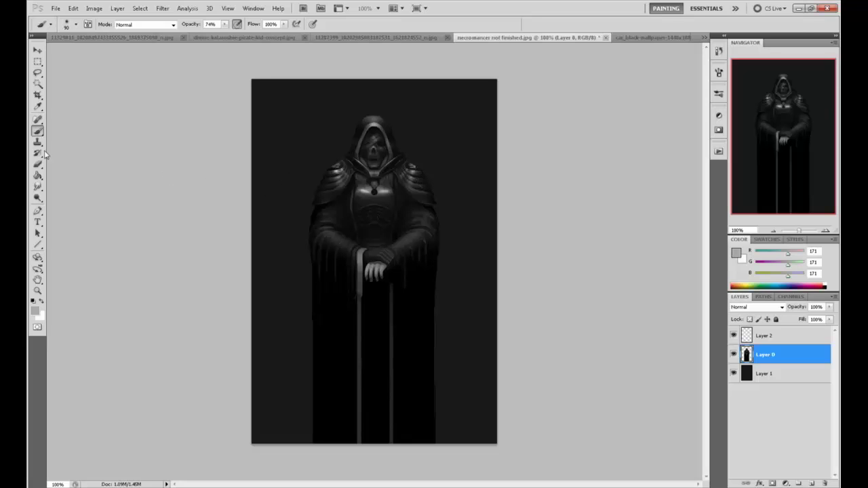
Step: Burn the shadows of the face, collar and upper chest with a 300 px brush, range Shadows and 3% exposure
left_click(37, 198)
left_click(61, 198)
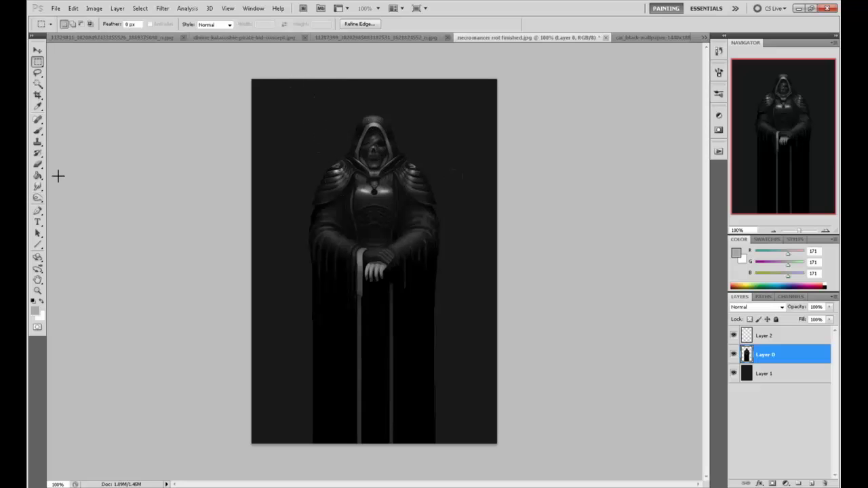
right_click(38, 197)
left_click(150, 27)
left_click(136, 33)
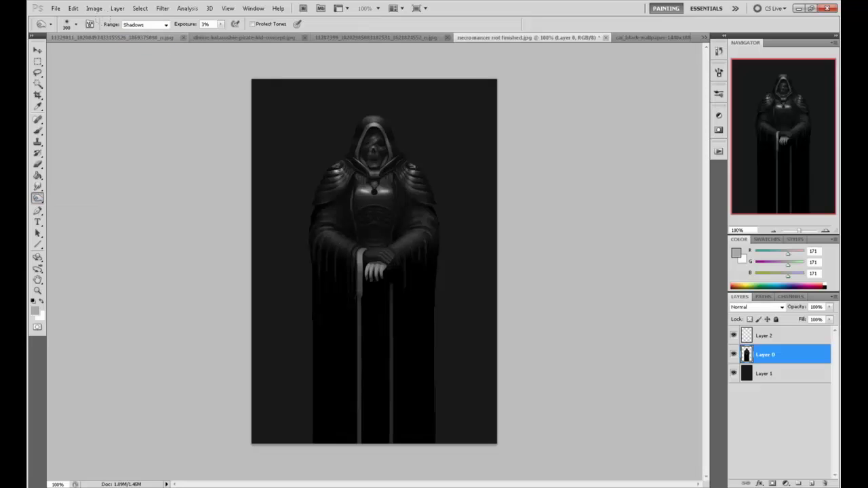
left_click_drag(370, 139, 374, 156)
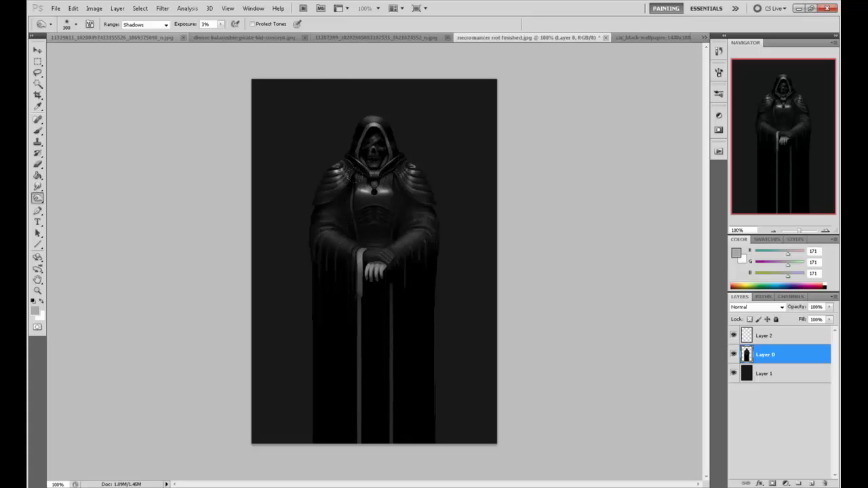
left_click_drag(350, 171, 355, 188)
Step: Clear the figure's selection and switch to an Eraser smaller than 15 px at the top of the hood
key("m")
right_click(461, 162)
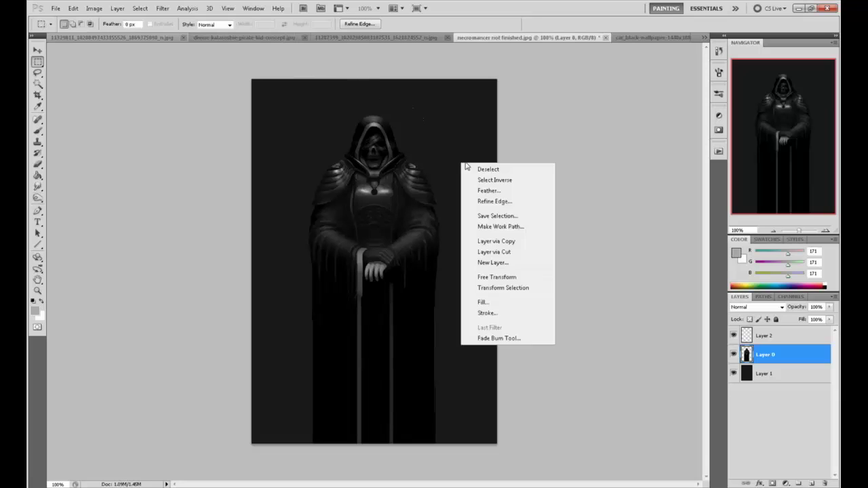
left_click(488, 172)
key("e")
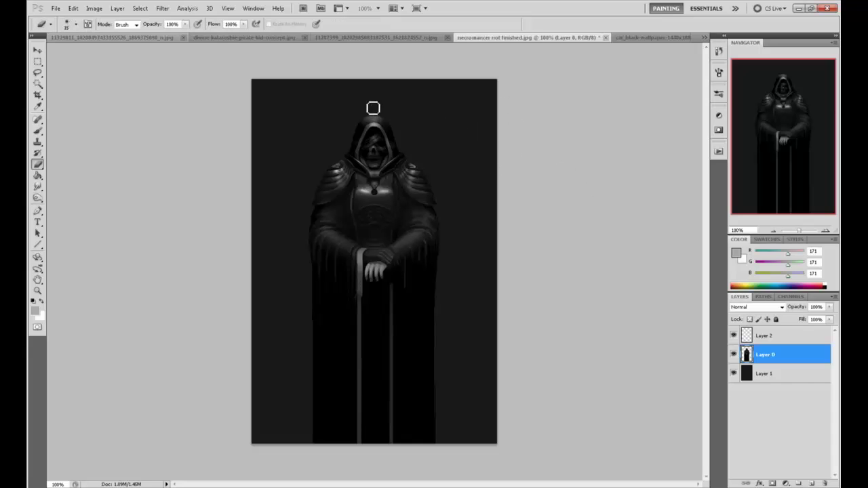
key("bracketleft")
key("bracketleft")
key("bracketleft")
key("bracketleft")
Step: Touch up the shoulder armour beside the collar with the Dodge tool and a very small near-black brush (RGB 5, 5, 5)
left_click_drag(37, 197, 67, 200)
left_click(68, 198)
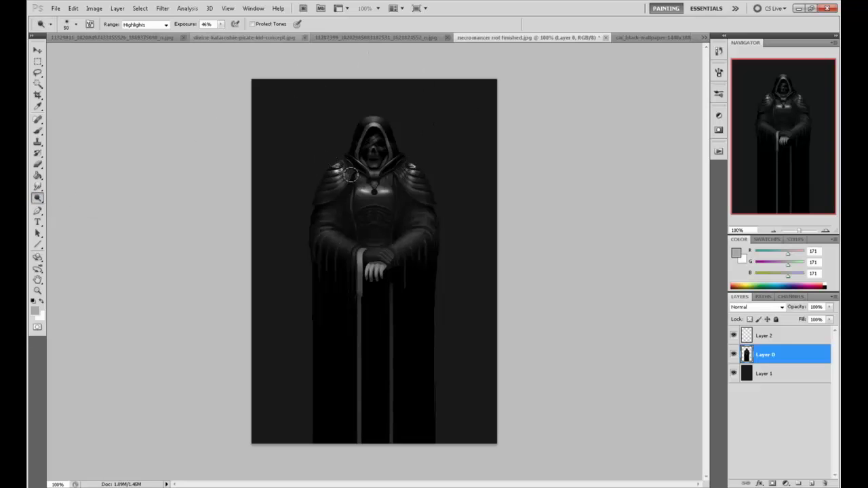
key("b")
left_click(320, 147, "alt")
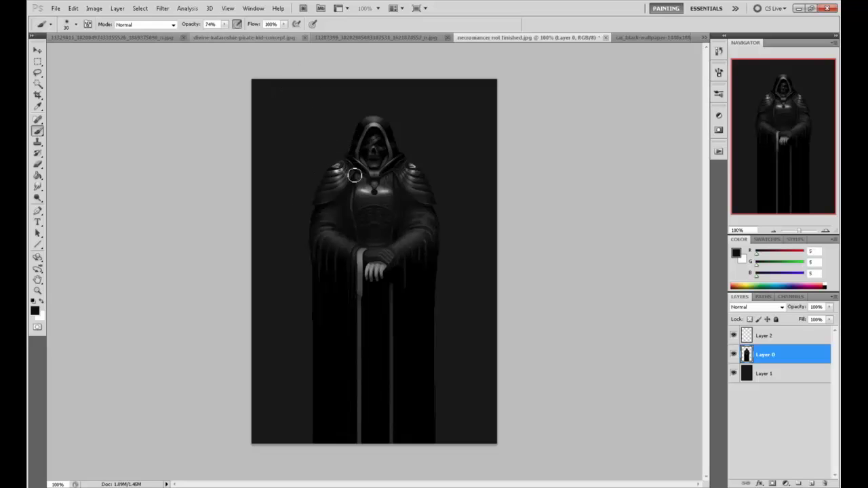
key("bracketleft")
key("bracketleft")
key("bracketleft")
key("bracketleft")
key("bracketleft")
key("bracketleft")
key("bracketleft")
key("bracketleft")
key("bracketleft")
left_click(37, 197)
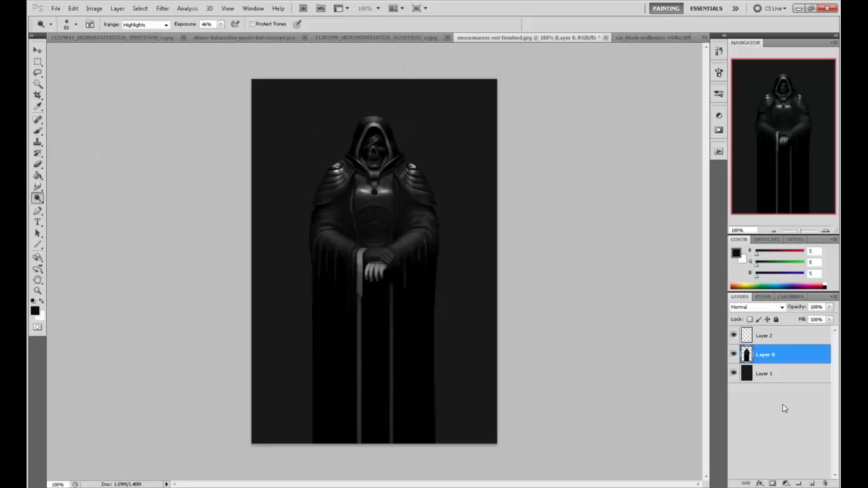
Step: Add a layer above Layer 0 and paint a soft white glow over the shoulder highlights with a 100 px brush at 31% opacity
left_click(810, 484)
key("b")
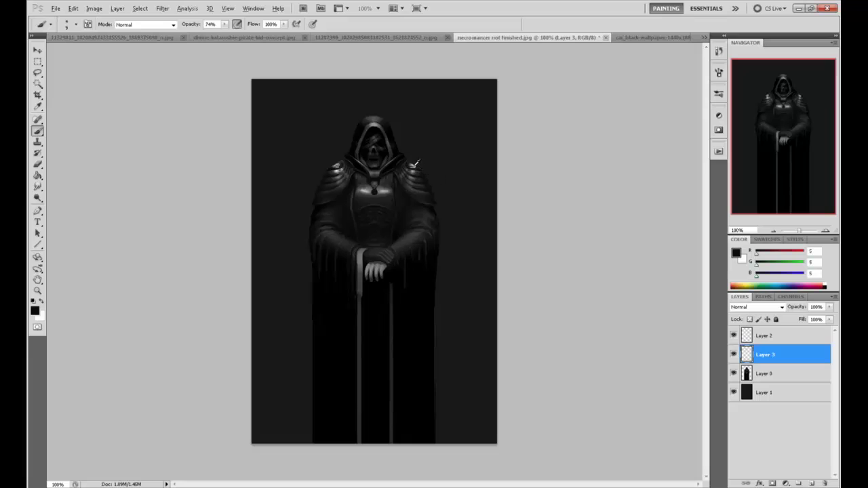
left_click(416, 163, "alt")
left_click(225, 25)
left_click_drag(224, 33, 204, 34)
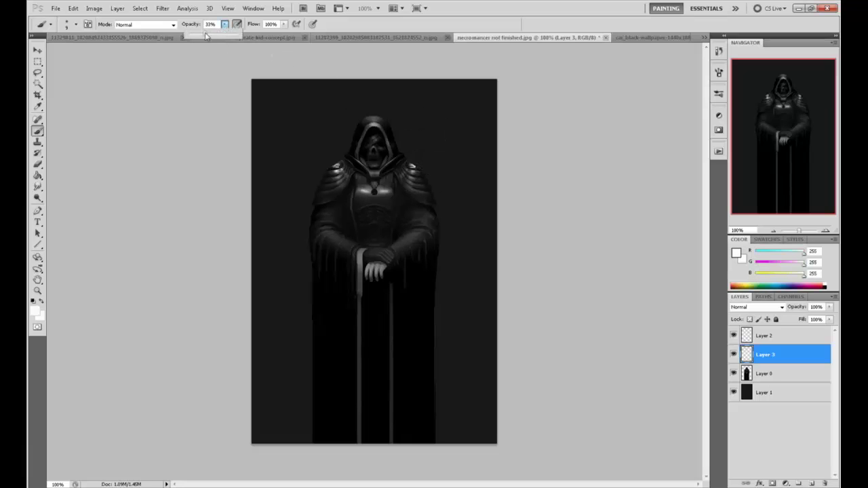
left_click(320, 70)
key("bracketright")
key("bracketright")
key("bracketright")
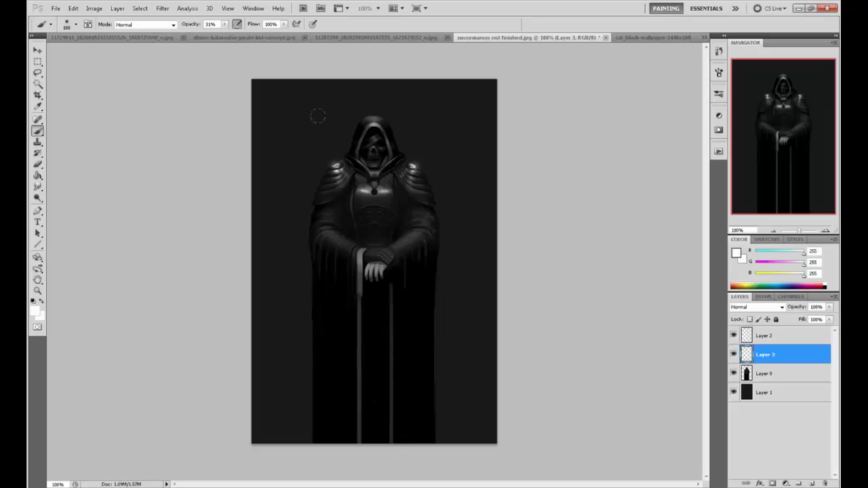
Step: Dodge the highlights of the jaw, collar and ribbed abdomen on Layer 0, starting at 46% exposure and raising it to 61%
left_click(38, 198)
left_click(786, 374)
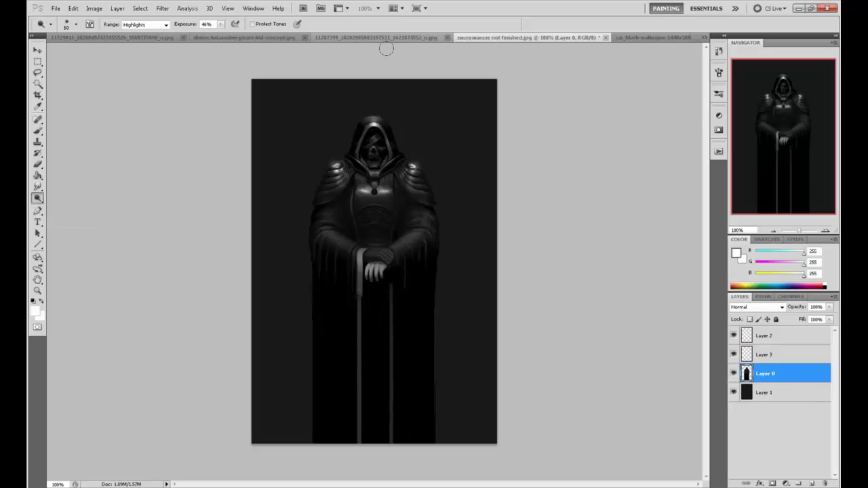
key("alt+bracketright")
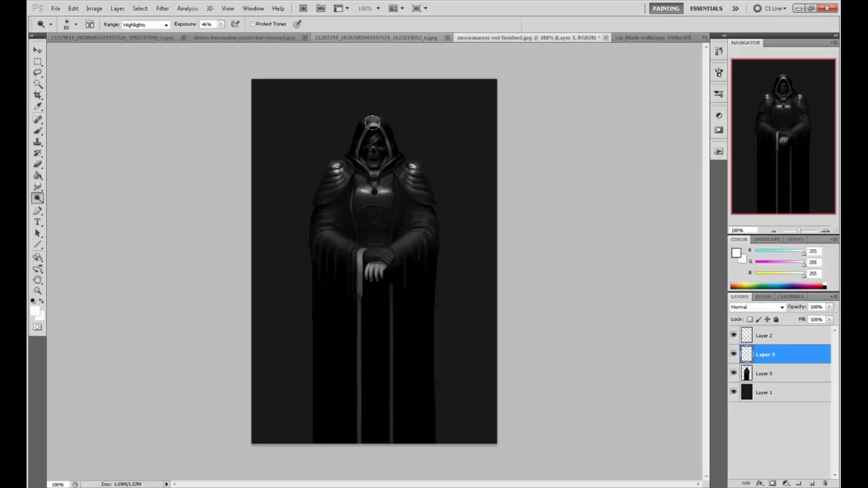
left_click(795, 382)
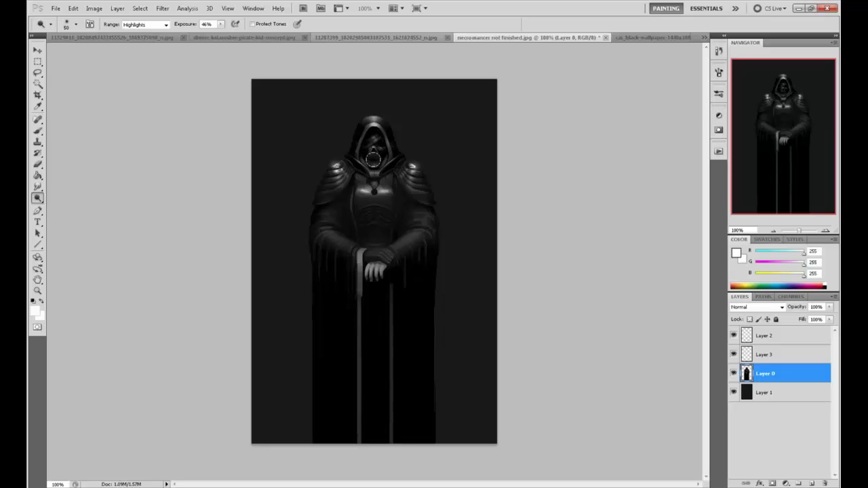
mouse_move(372, 158)
left_mouse_down()
mouse_move(354, 226)
mouse_move(370, 171)
left_mouse_up()
left_click_drag(356, 212, 364, 242)
mouse_move(374, 209)
left_mouse_down()
mouse_move(372, 241)
mouse_move(371, 211)
left_mouse_up()
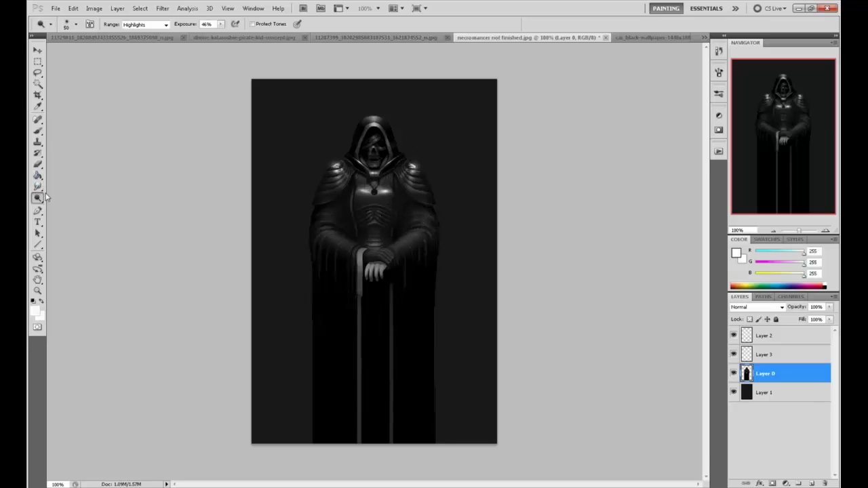
left_click(220, 24)
left_click_drag(225, 35, 234, 35)
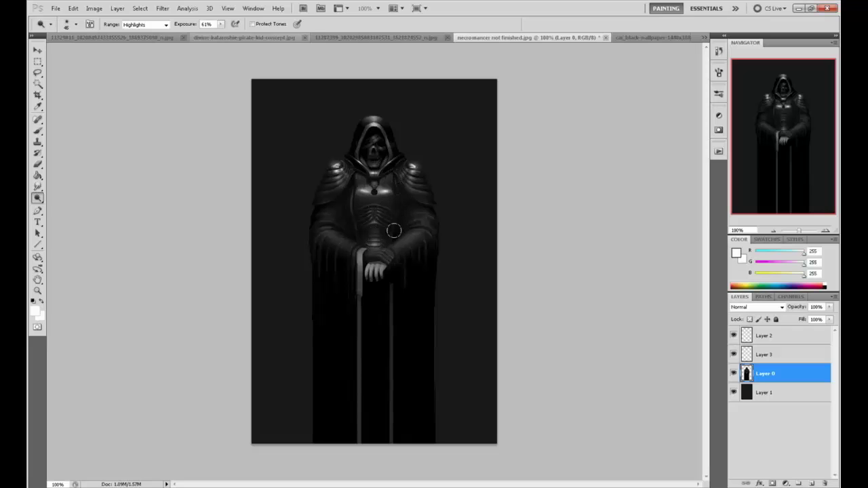
Step: Load the figure's outline as a selection, add a new layer above Layer 0 and hide the selection edges
key("b")
key("x")
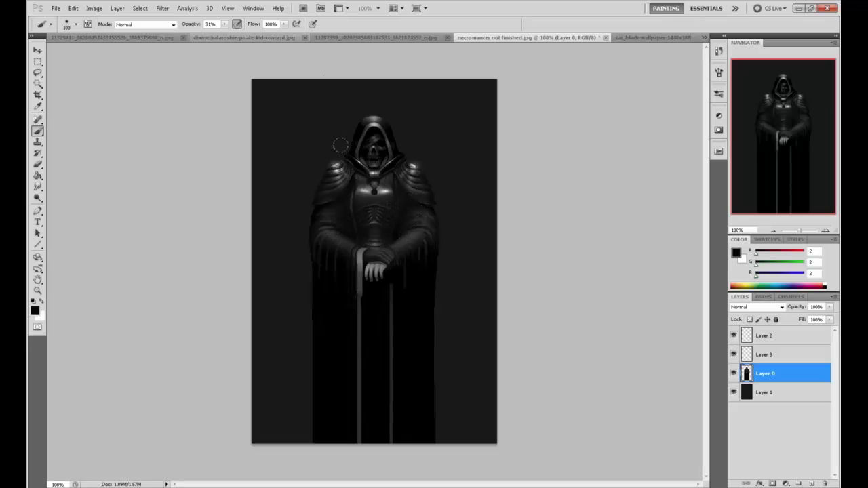
left_click(336, 165, "alt")
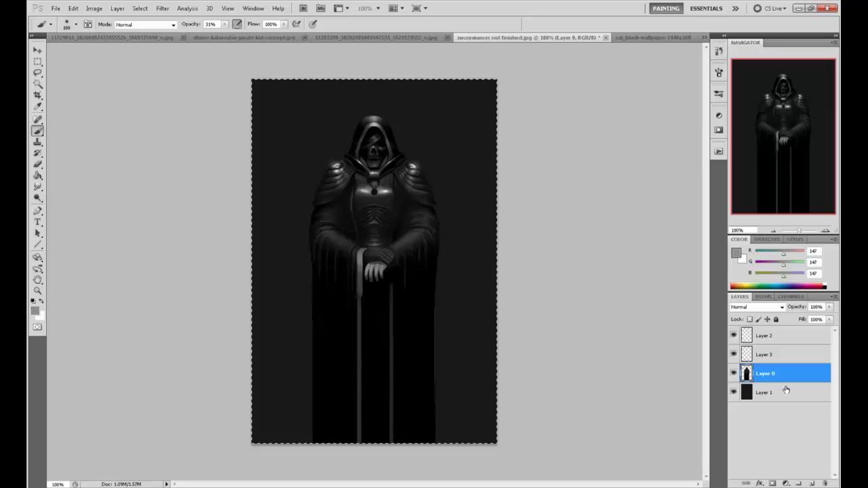
key("v")
key("Up")
key("Down")
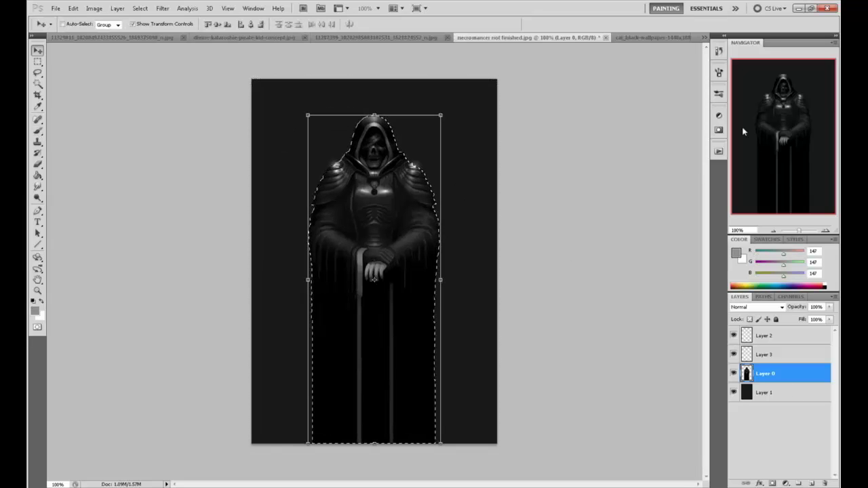
left_click(811, 484)
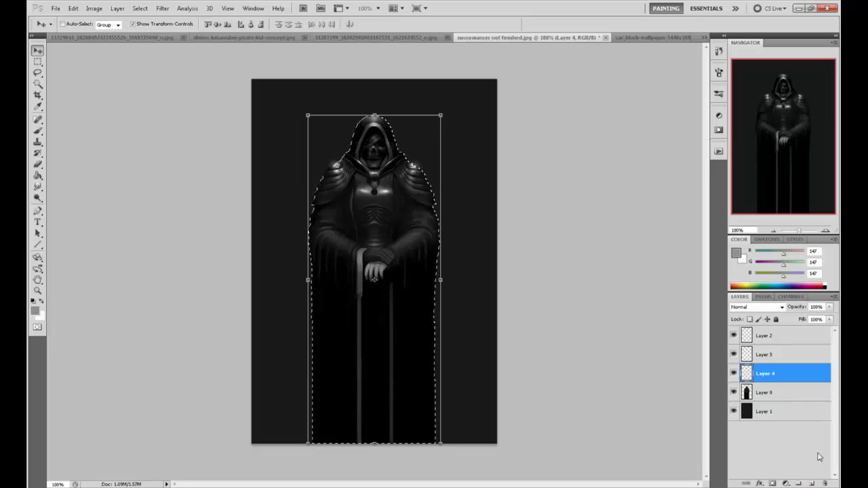
key("ctrl+h")
Step: Sample the greys across the highlights of both shoulder armours with the Brush to compare their brightness
key("b")
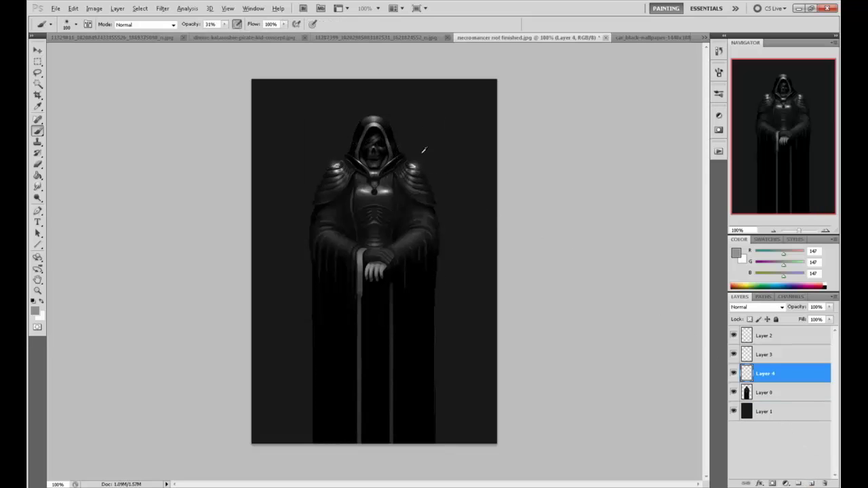
left_click(415, 166, "alt")
left_click(415, 166, "alt")
left_click(415, 166, "alt")
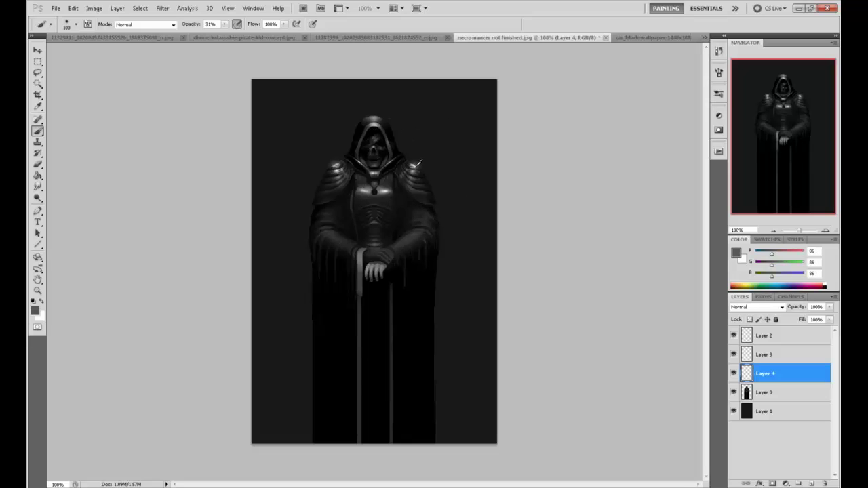
left_click(358, 164, "alt")
left_click(342, 161, "alt")
left_click(416, 164, "alt")
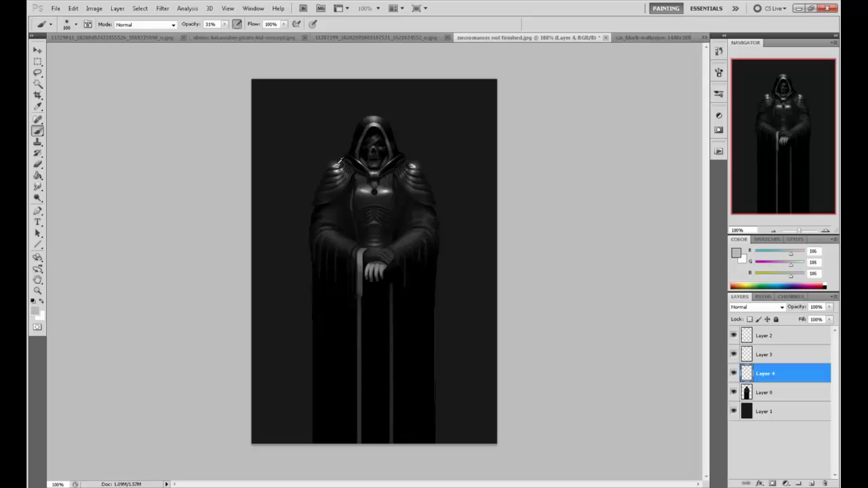
left_click(413, 164, "alt")
left_click(338, 165, "alt")
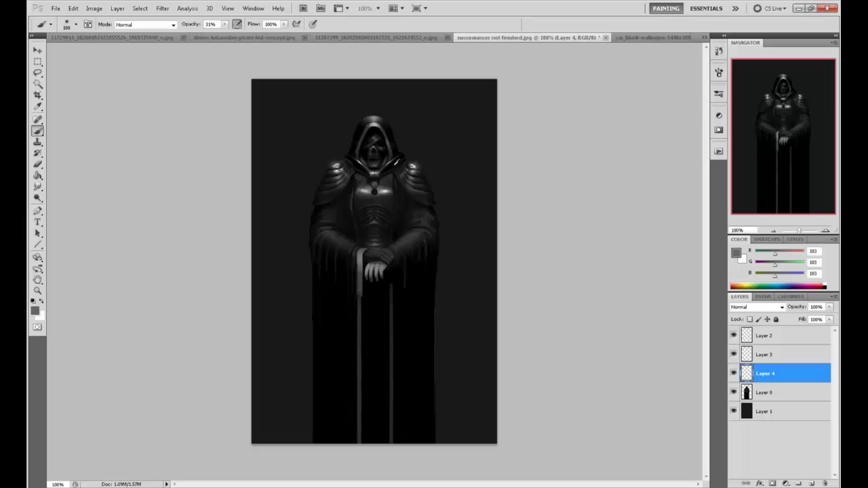
left_click(415, 164, "alt")
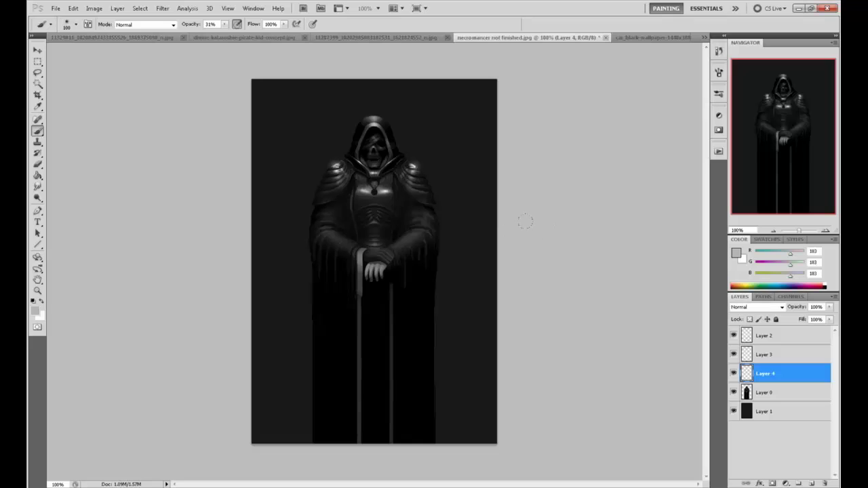
Step: Compare the image with and without Layer 3, and paint soft white light on the hood's sides with a 60 px brush at 31% opacity
key("x")
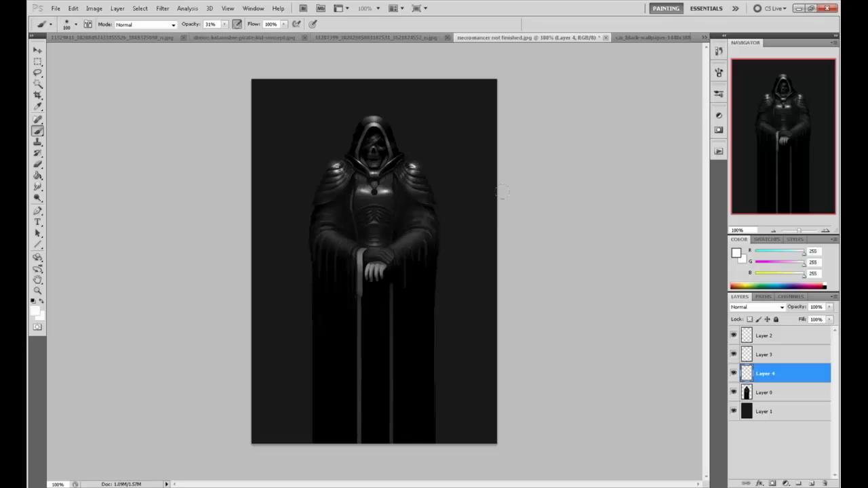
left_click(734, 355)
left_click(733, 354)
left_click(733, 355)
left_click(733, 354)
left_click_drag(341, 147, 347, 133)
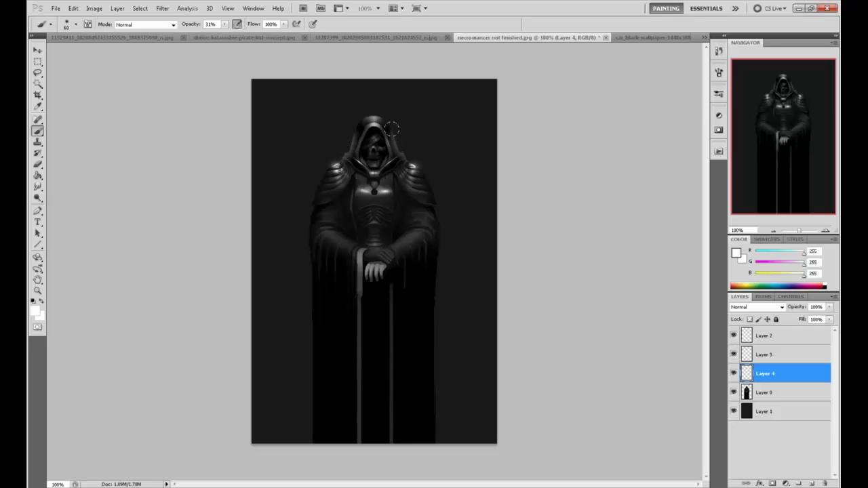
Step: Erase the excess light from the sides of the hood and the collar with a 40 px Eraser at 100% opacity
key("ctrl+plus")
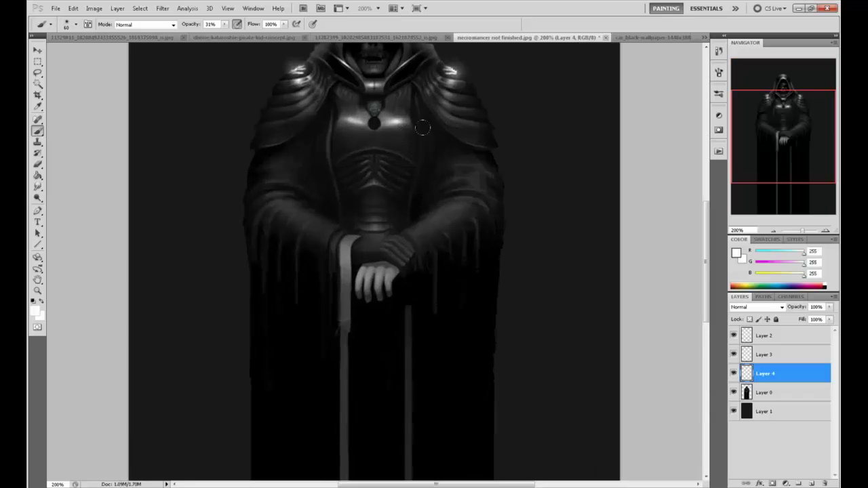
left_click_drag(434, 160, 447, 300)
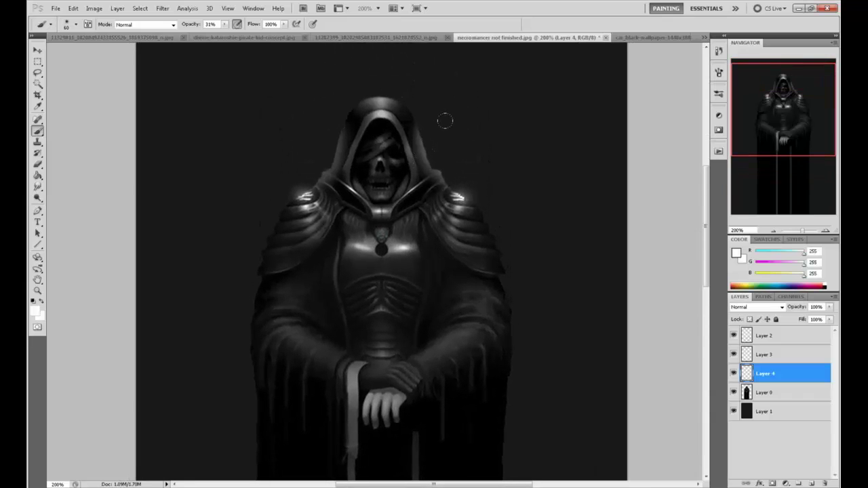
key("e")
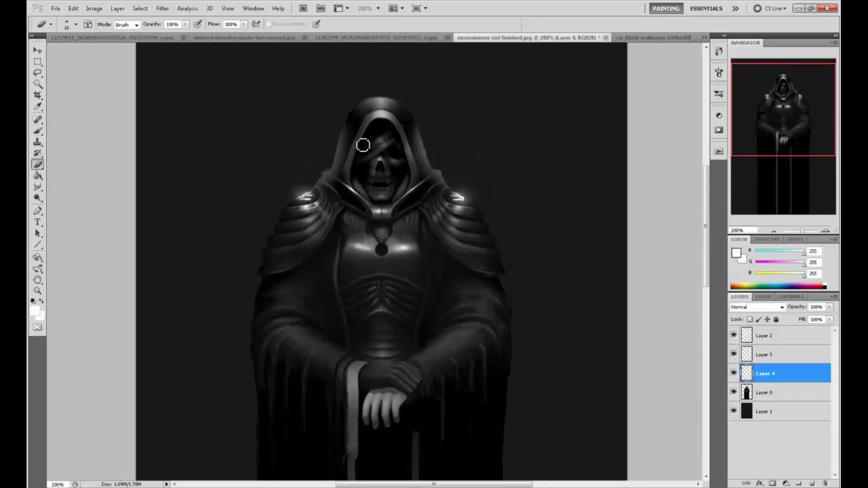
key("bracketright")
key("bracketright")
key("bracketright")
key("bracketright")
key("bracketright")
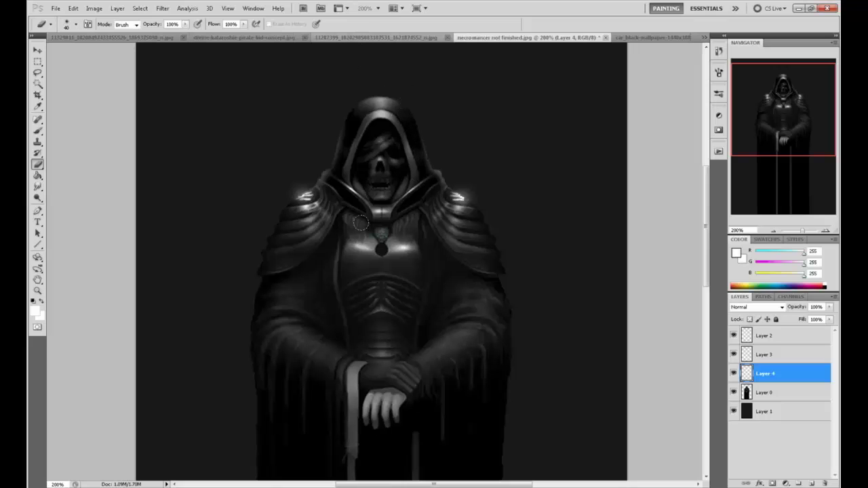
Step: Try to paint light grey from the shoulder highlight across the collar with a 10 px brush at 31% opacity
key("b")
left_click(299, 192, "alt")
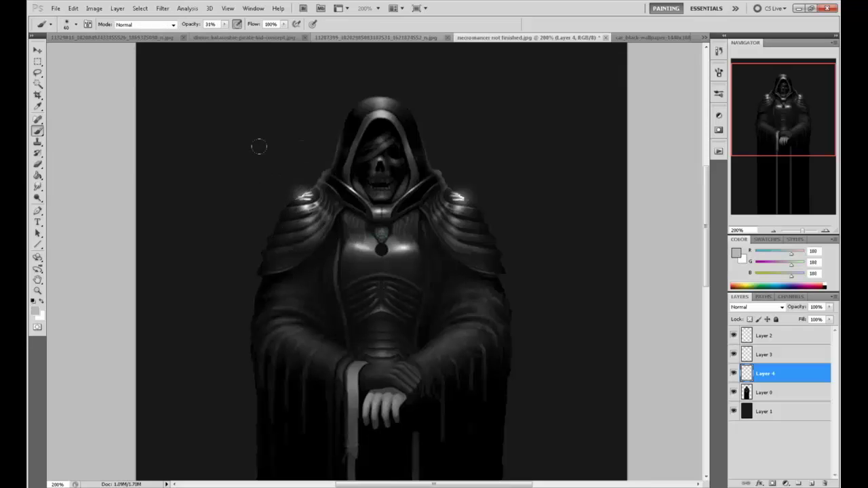
key("bracketleft")
key("bracketleft")
key("bracketleft")
key("bracketleft")
left_click_drag(314, 198, 356, 166)
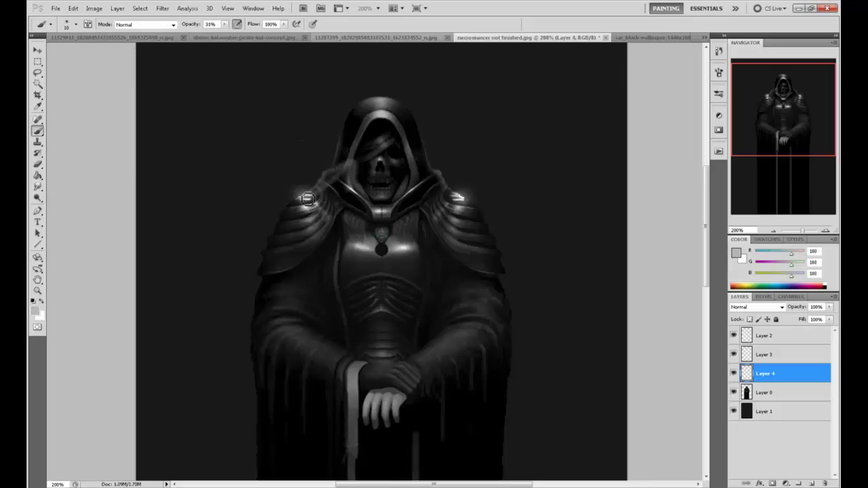
key("ctrl+alt+z")
key("ctrl+alt+z")
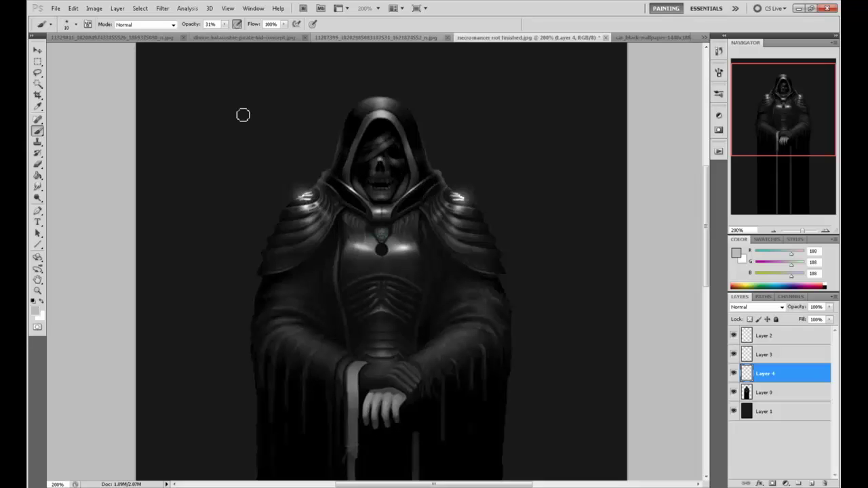
Step: Darken the collar beside the hood with sampled near-black (RGB 2, 2, 2) and switch to the Eraser to clean it up
left_click(334, 173, "alt")
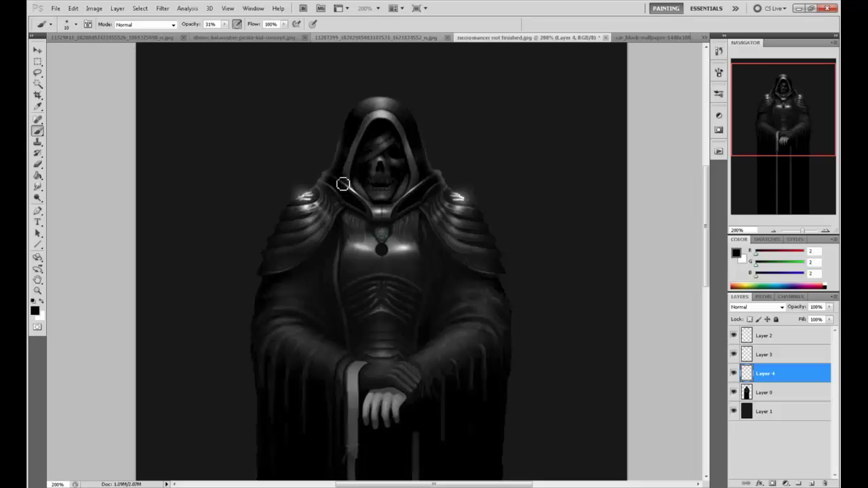
key("e")
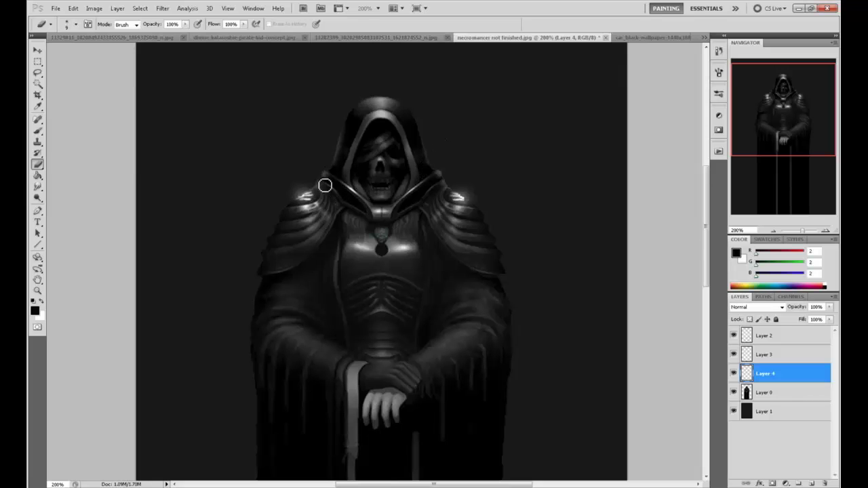
Step: Soften the light at the side of the hood with a 60 px Eraser at 33% opacity
left_click(186, 24)
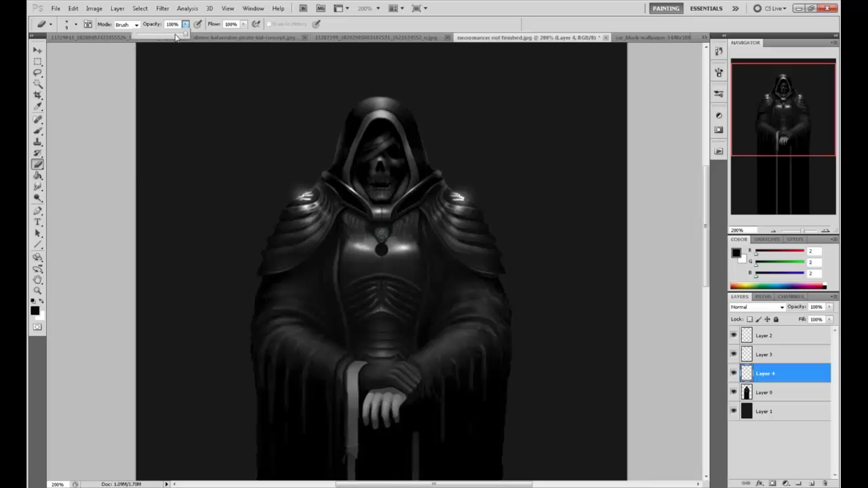
left_click_drag(179, 37, 169, 37)
key("]")
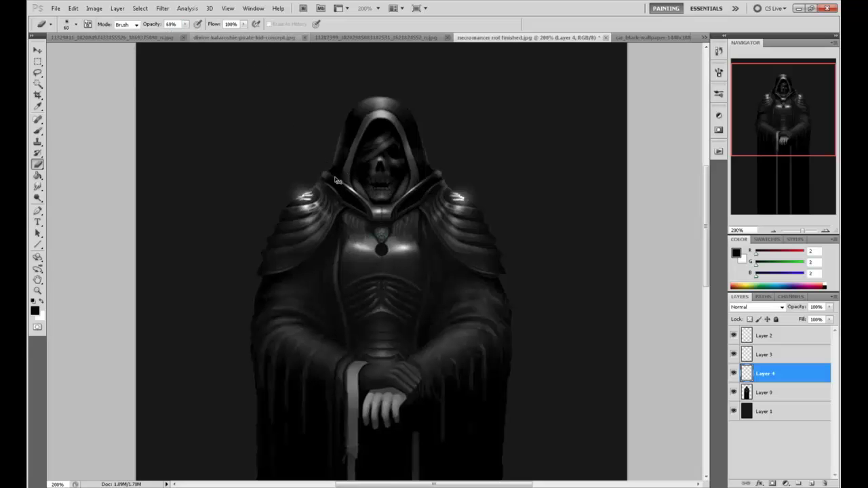
key("ctrl+minus")
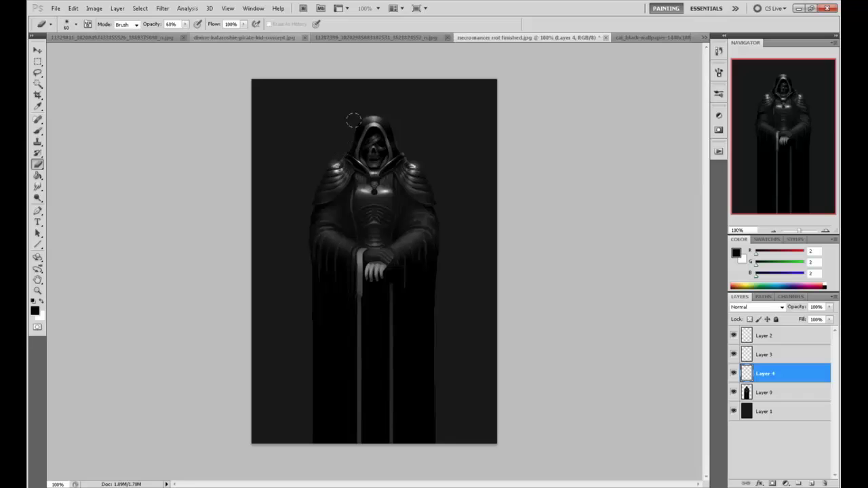
left_click(185, 24)
left_click_drag(183, 36, 169, 36)
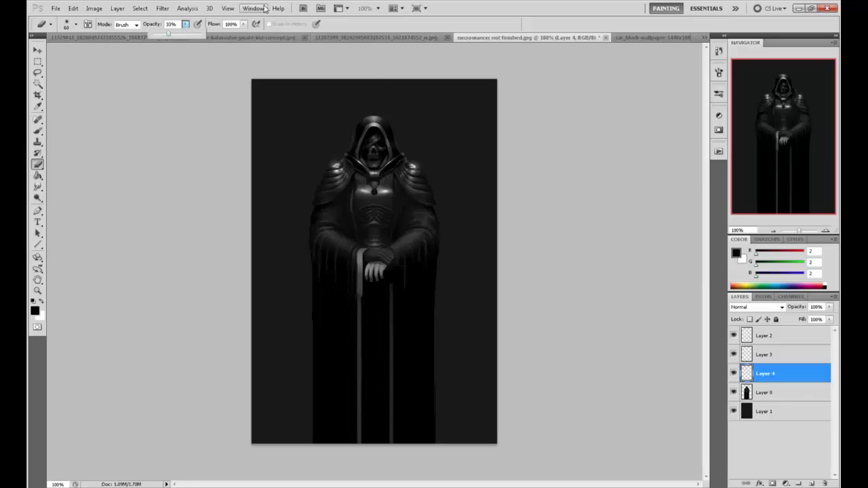
left_click(349, 145)
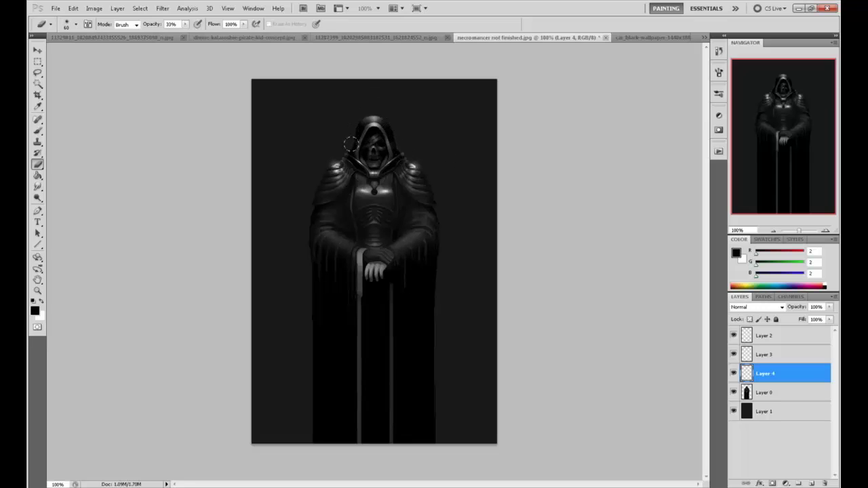
Step: Sample light grey (RGB 192, 192, 192) from the top of the hood and paint faint light on its sides at 20% opacity
key("b")
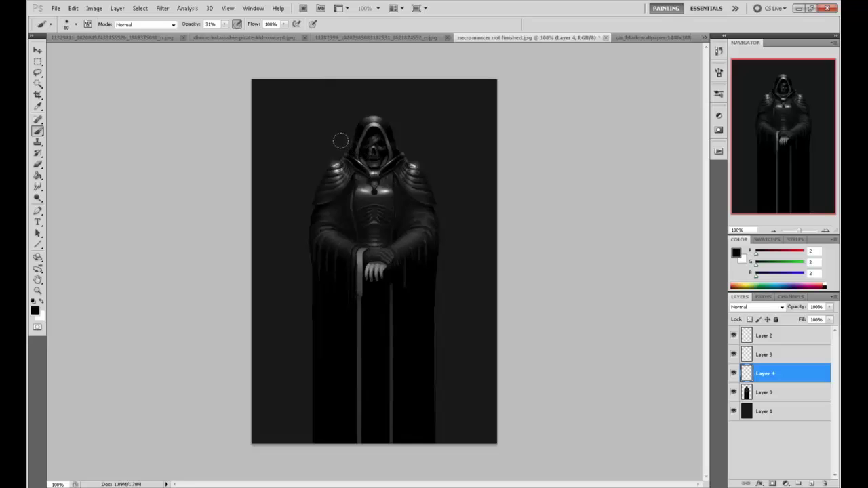
left_click_drag(369, 120, 389, 125)
key(".")
left_click(366, 119, "alt")
left_click(224, 24)
left_click_drag(224, 33, 218, 32)
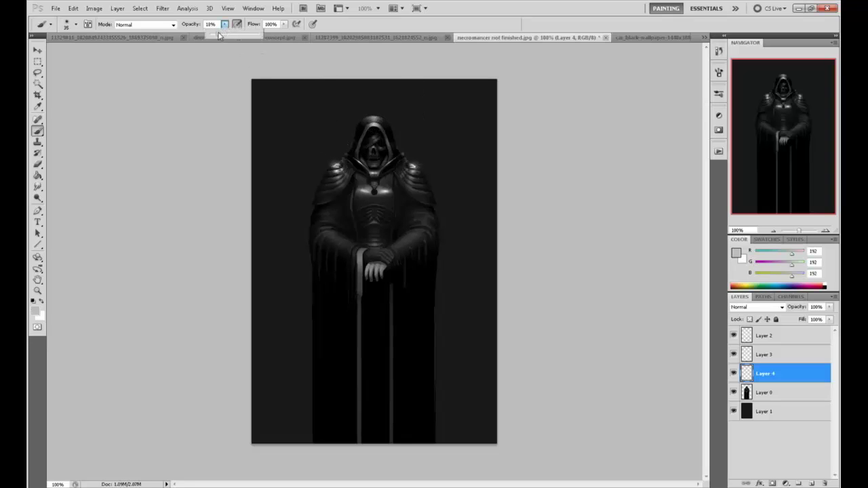
left_click(348, 150)
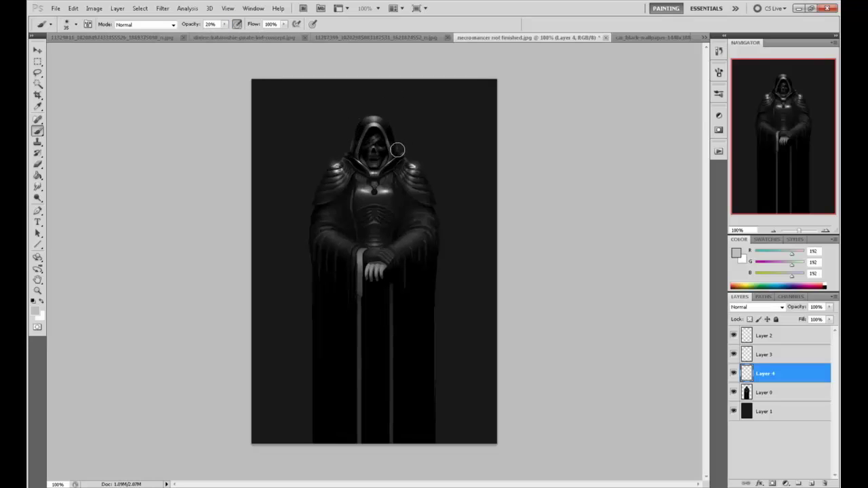
Step: Erase excess light around the sides of the hood with the Eraser at 96% opacity, and clear the active selection
key("e")
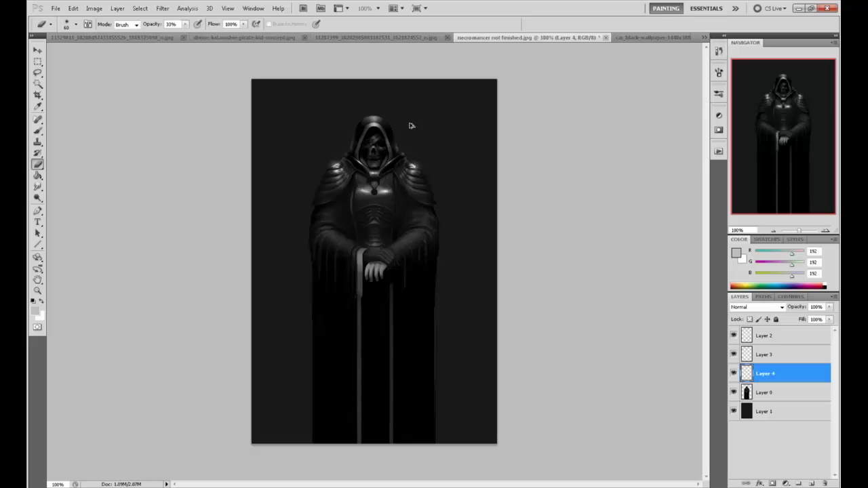
key("b")
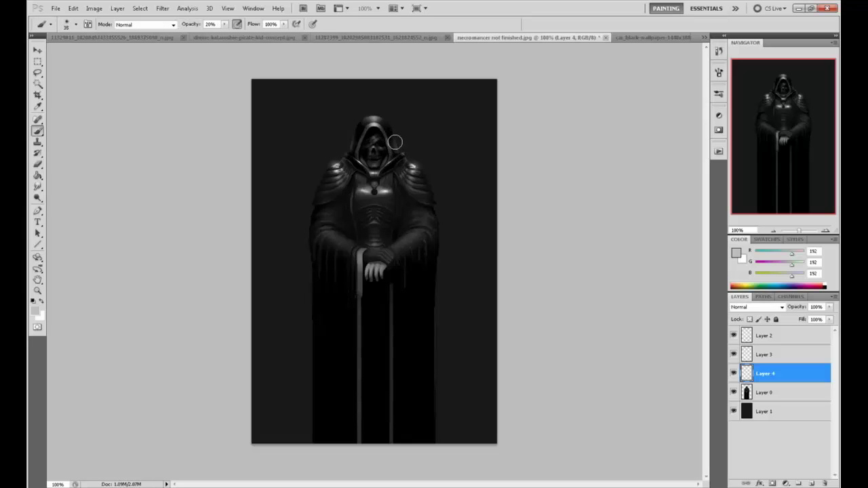
key("e")
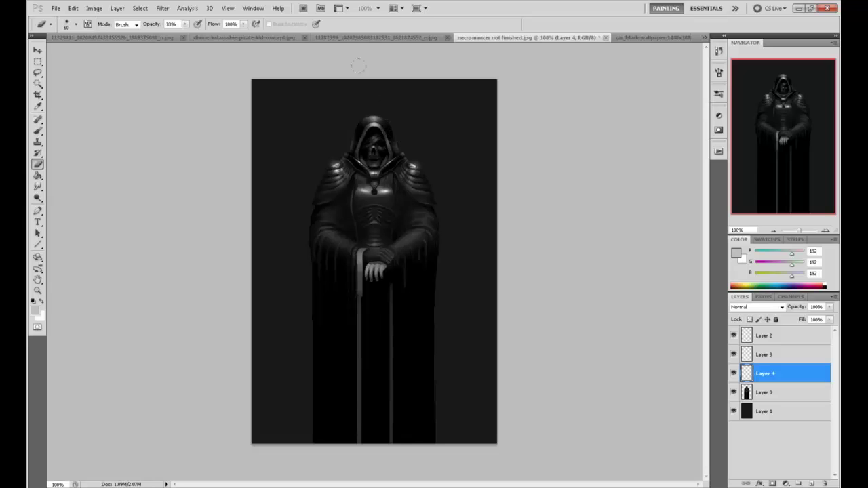
left_click(184, 25)
left_click_drag(185, 31, 221, 31)
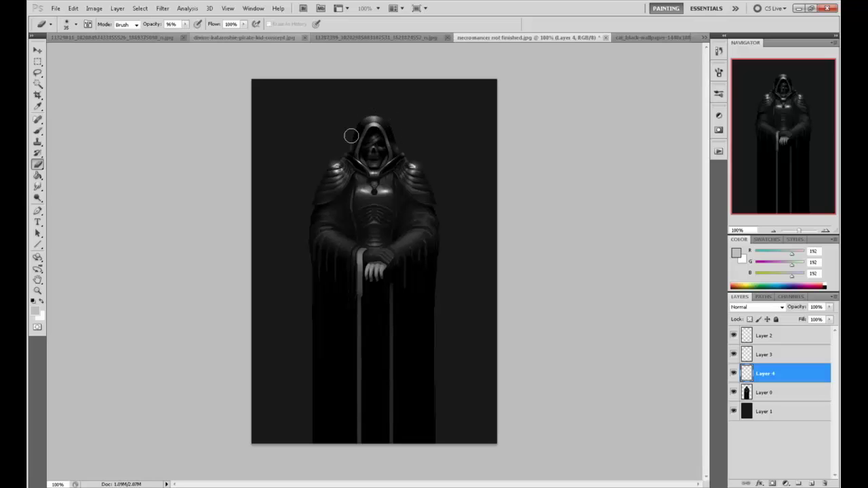
key("m")
right_click(412, 181)
left_click(437, 189)
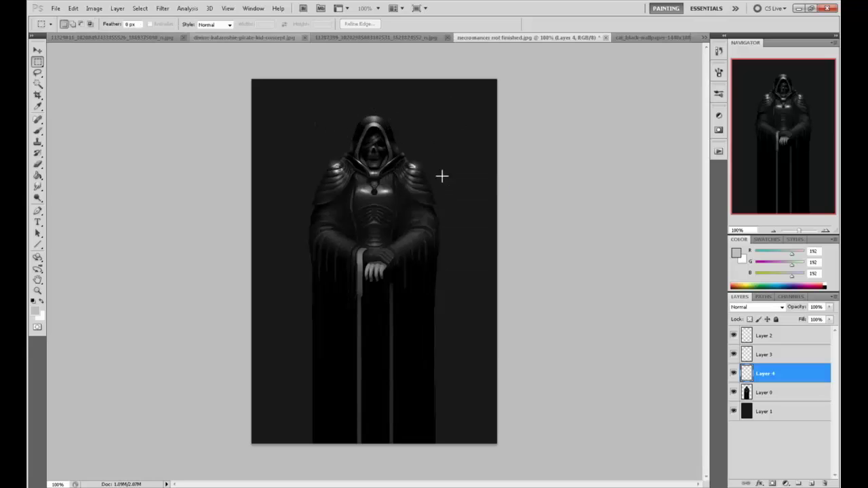
key("e")
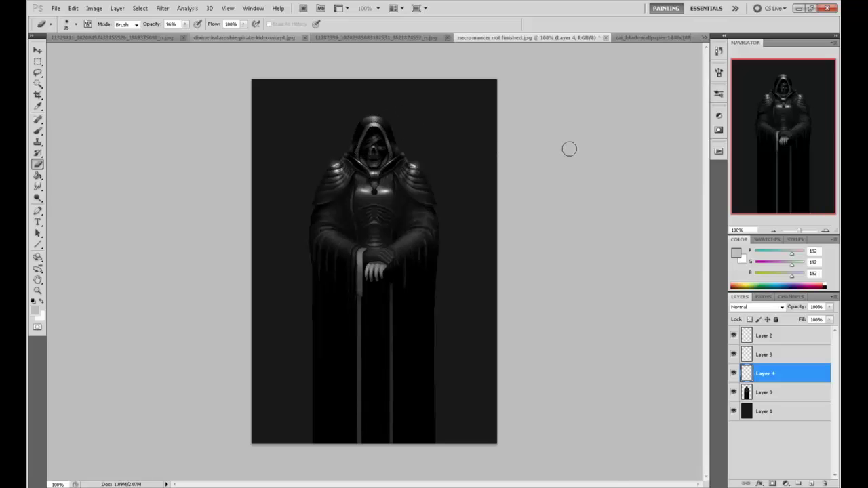
Step: Blend the hood's lower edge and the adjoining collar at 20% opacity with sampled greys (RGB 53, 76 and 127) and black
key("ctrl+plus")
left_click_drag(433, 148, 429, 232)
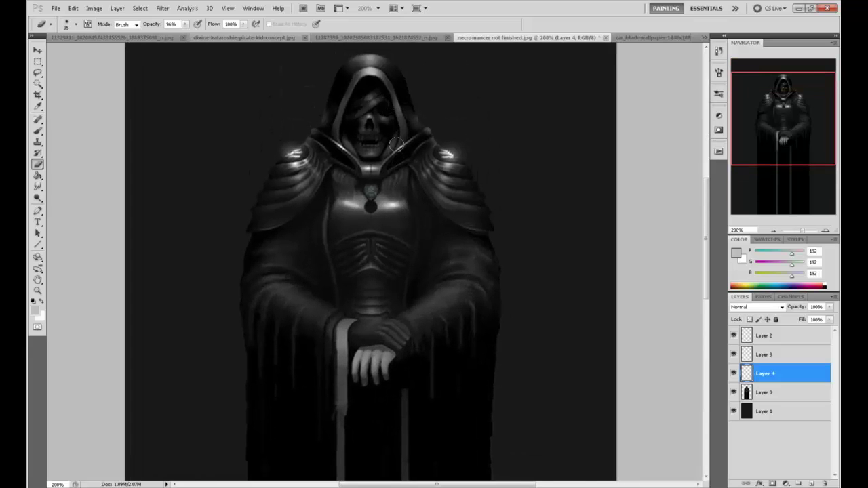
key("b")
left_click(420, 116, "alt")
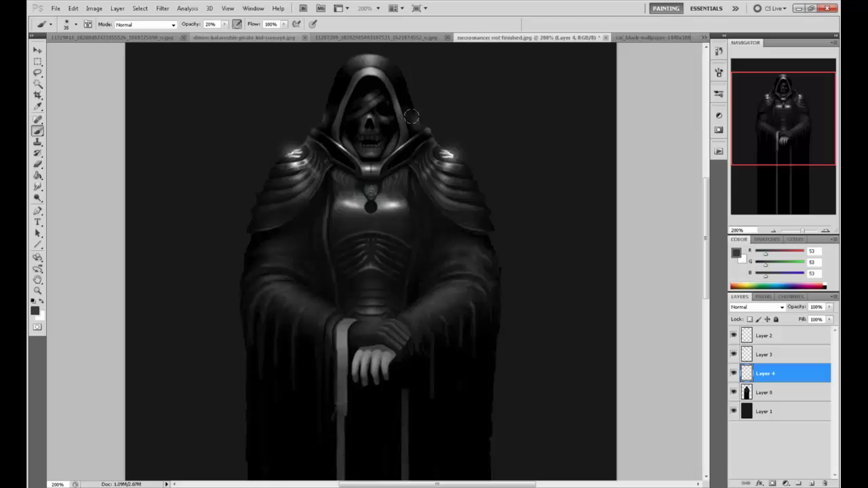
left_click(431, 129, "alt")
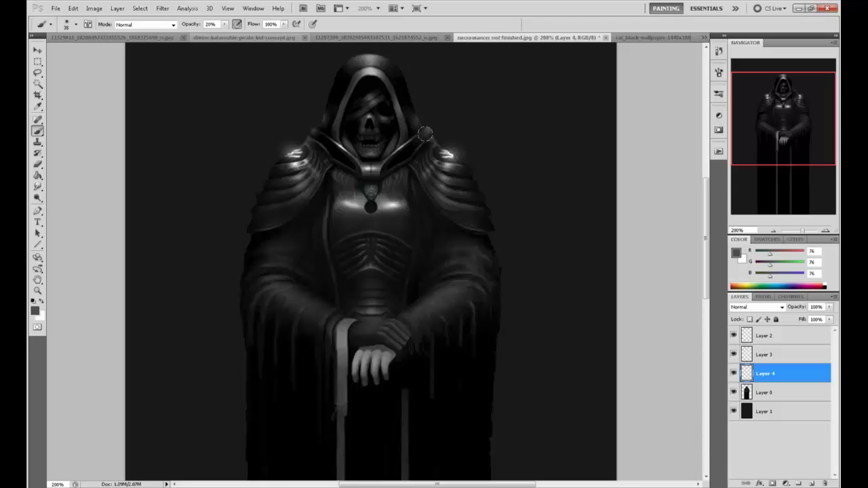
left_click(411, 140, "alt")
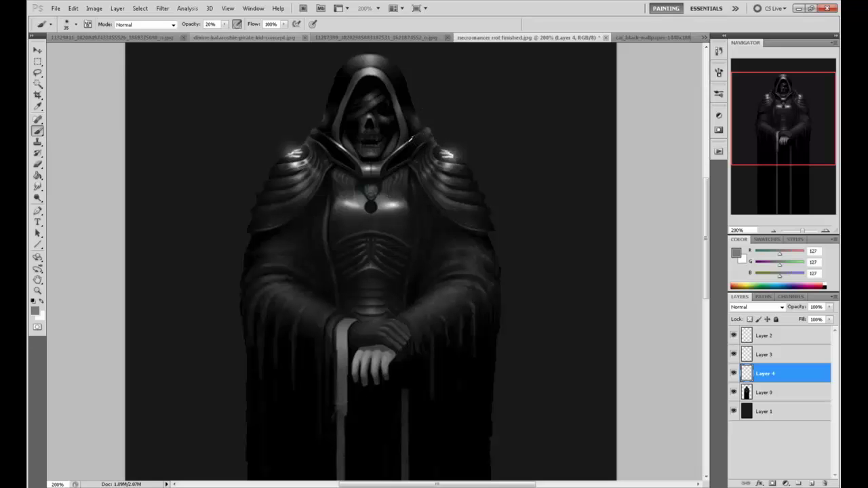
left_click(414, 130, "alt")
key("[")
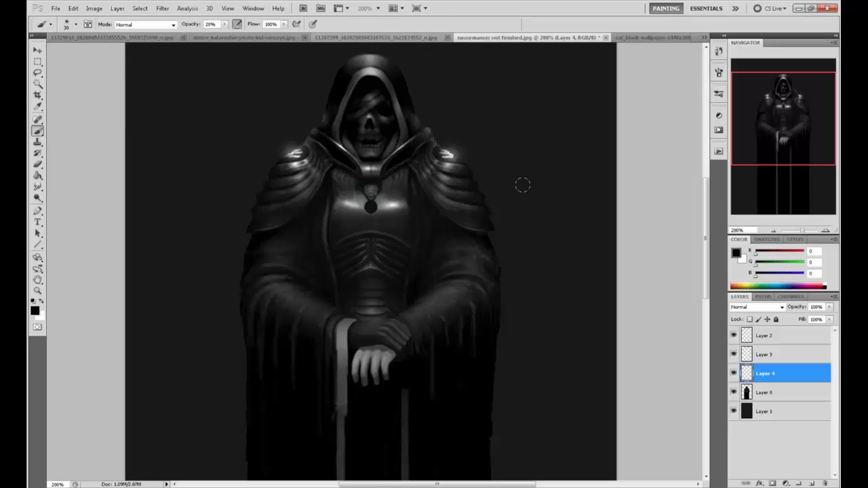
Step: Load the figure's outline from Layer 0 as a selection, hide the selection edges, and return to Layer 4 with the Brush
left_click(766, 393)
key("v")
left_click(746, 392, "ctrl")
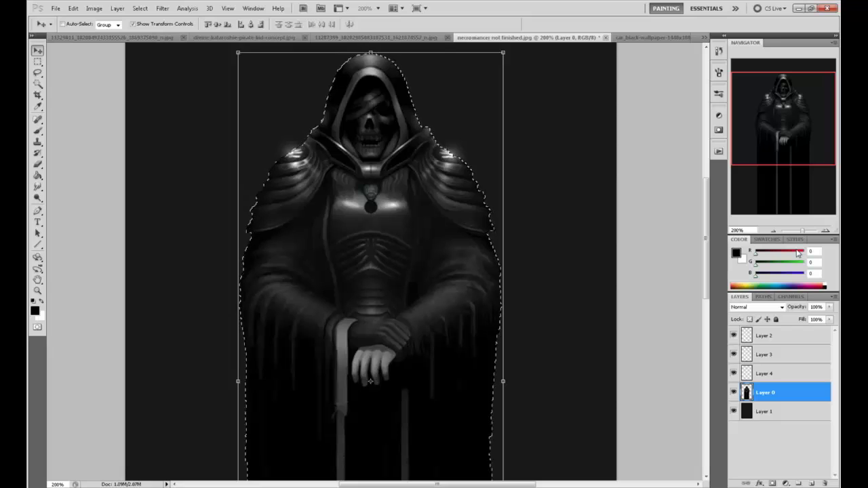
key("ctrl+d")
left_click(779, 377)
key("b")
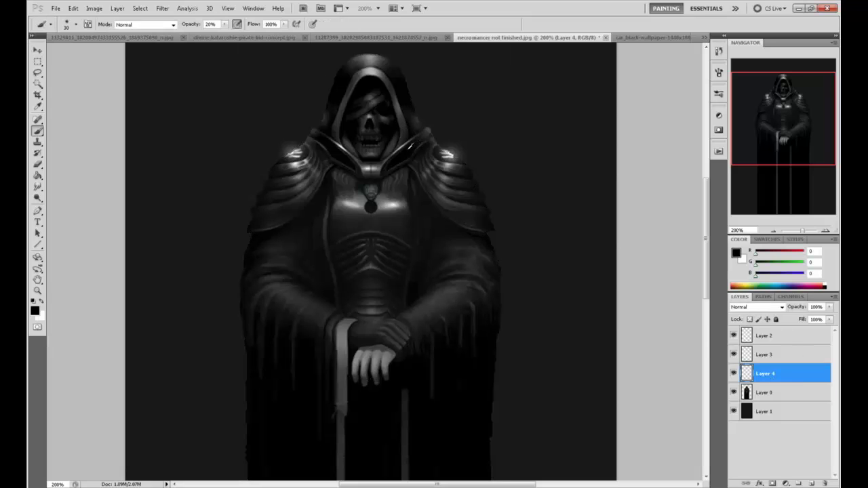
Step: Refine the collar tip with a 4 px brush at 49% opacity, using sampled dark grey (RGB 42, 42, 42) and black
key("[")
key("[")
key("[")
key("[")
key("[")
key("[")
key("[")
key("[")
key("[")
key("[")
left_click(225, 25)
left_click_drag(226, 34, 239, 34)
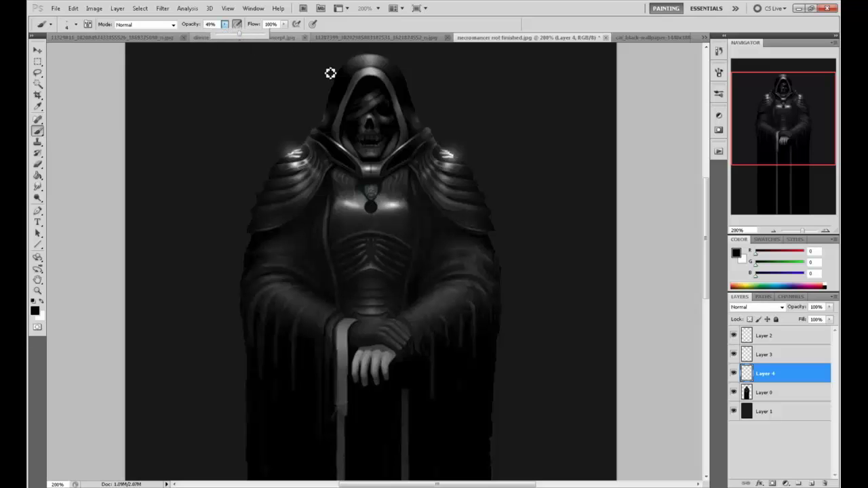
left_click(428, 139, "alt")
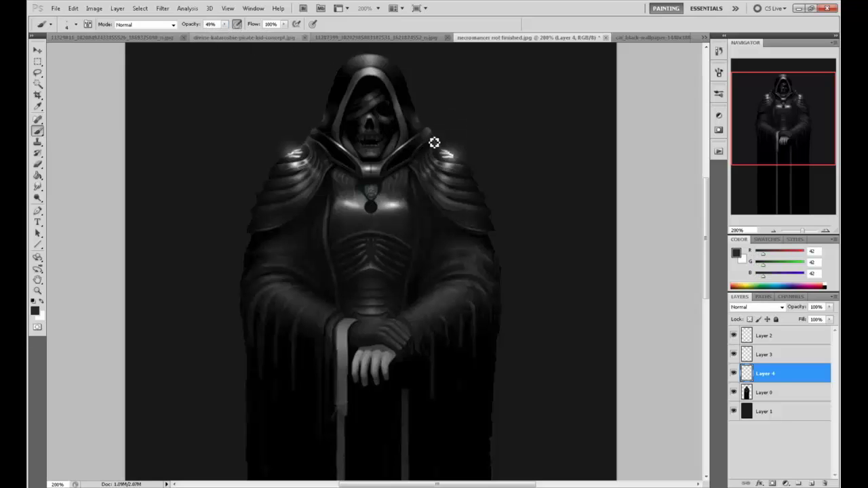
key("d")
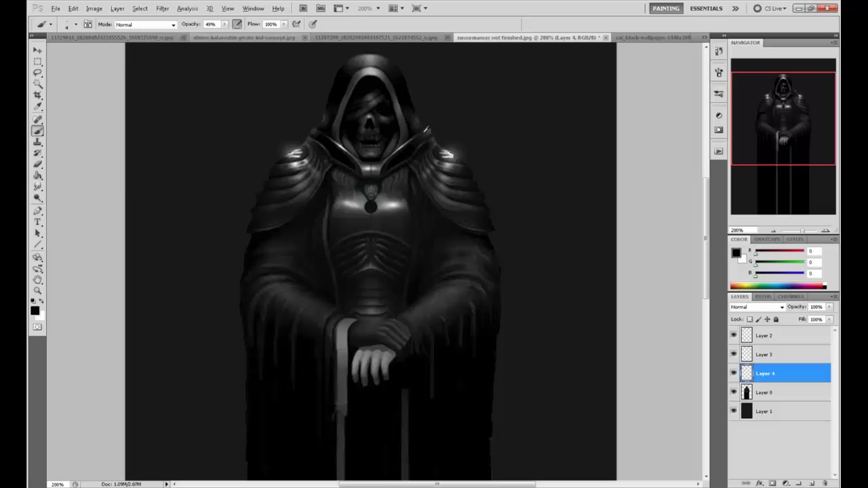
Step: Paint thin light grey (RGB 167, 167, 167) highlights along the collar edges with a 2 px brush at 100% opacity
left_click(411, 148, "alt")
left_click(402, 147, "alt")
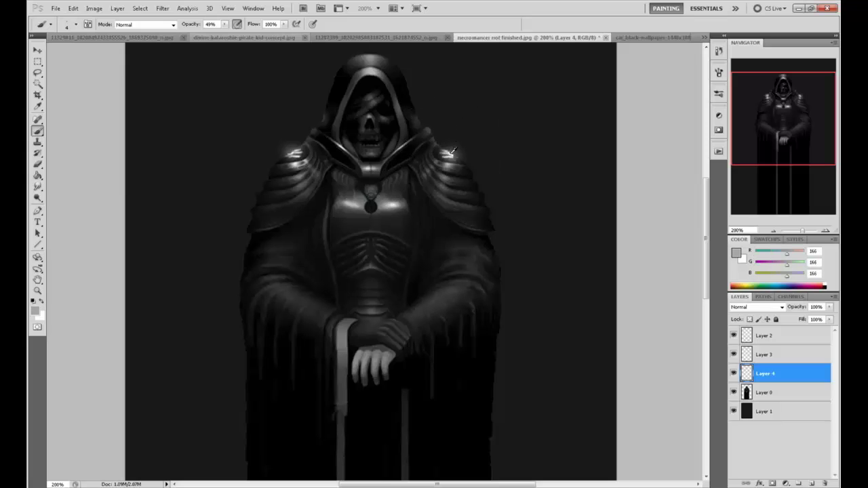
left_click(448, 157, "alt")
left_click(225, 24)
left_click_drag(234, 33, 250, 34)
left_click(439, 123)
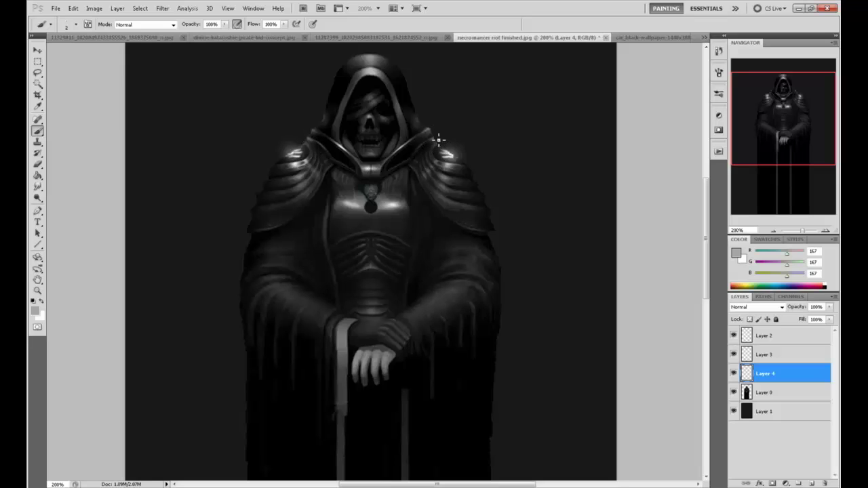
Step: Clear the figure selection and switch to the Blur tool at 98% strength for softening the collar strokes on Layer 4
key("m")
right_click(427, 177)
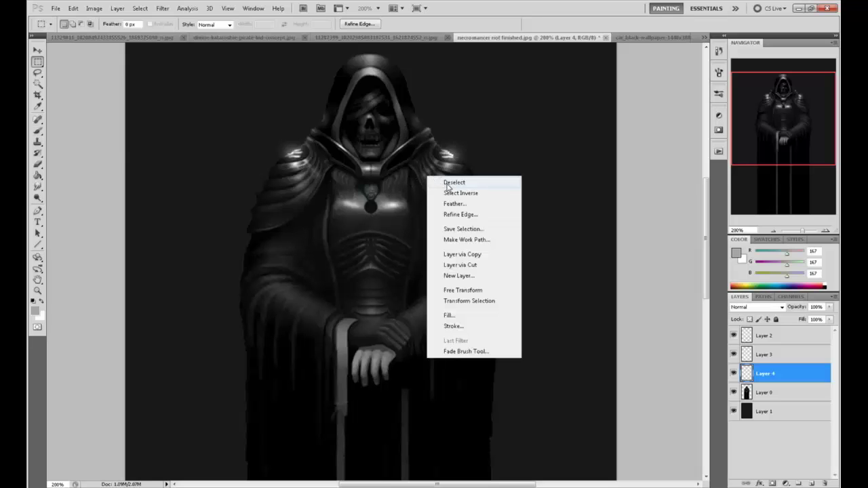
left_click(446, 183)
key("b")
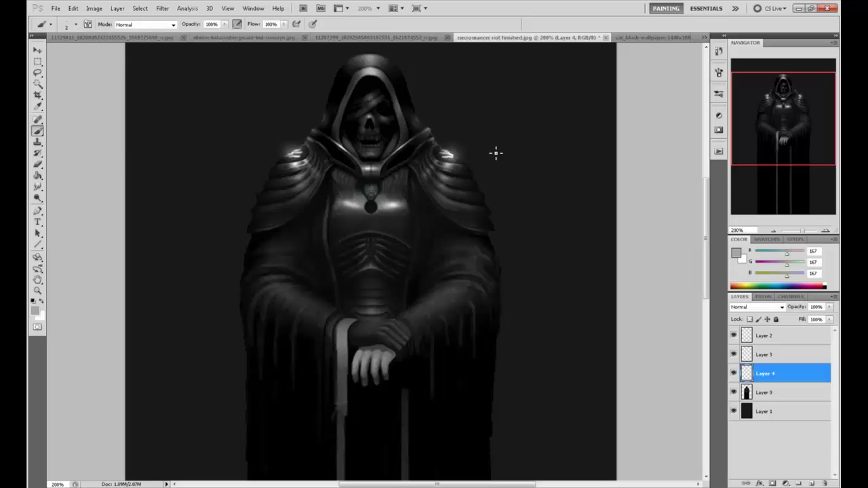
scroll(417, 165, "up", 3)
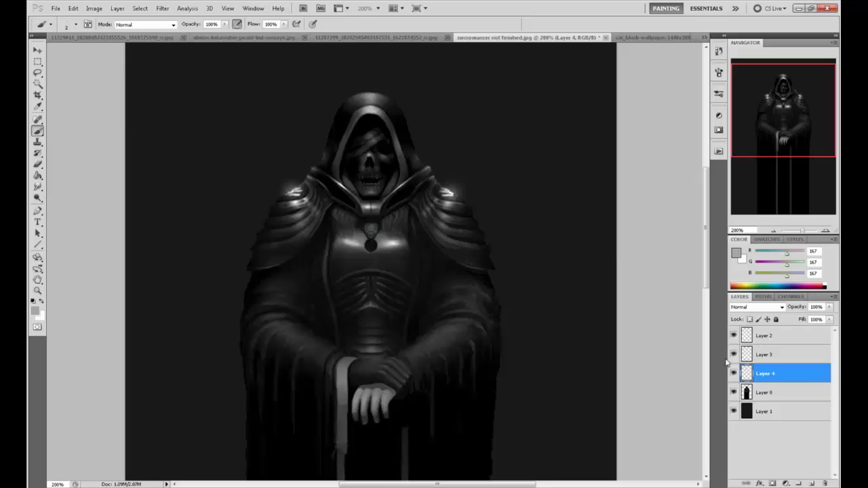
right_click(386, 210)
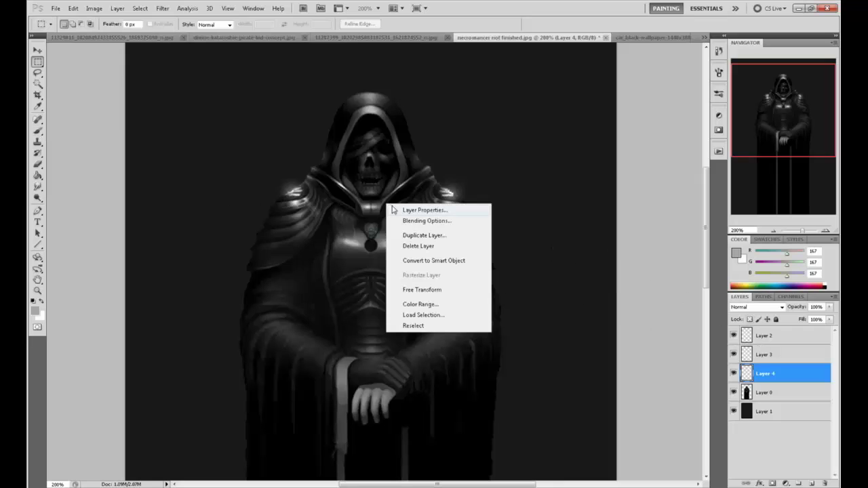
left_click(38, 187)
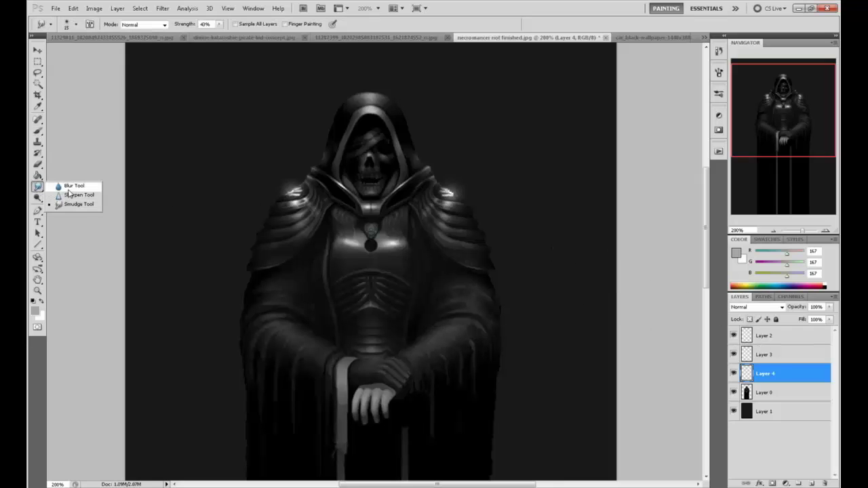
left_click(73, 185)
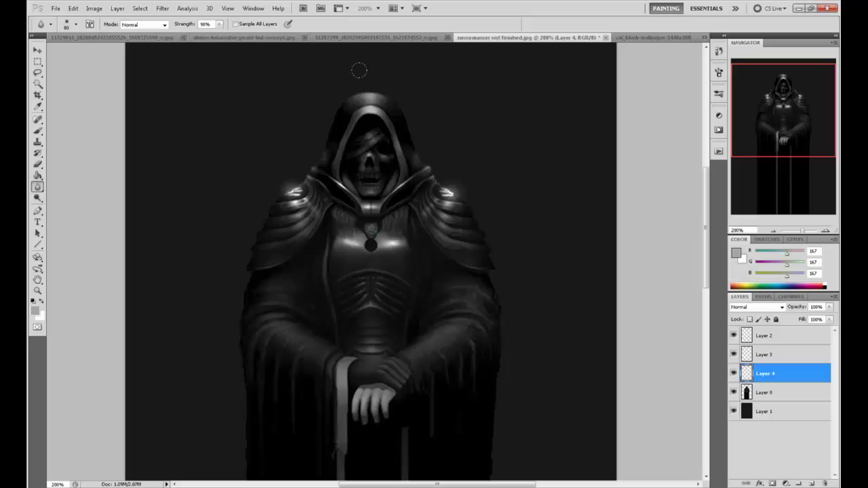
Step: Compare the image with and without Layer 4, and merge that layer down into Layer 0
left_click(733, 373)
left_click(733, 374)
right_click(777, 377)
left_click(779, 345)
key("Delete")
Step: Compare the image with and without the shoulder glows on Layer 3, and merge that layer down into Layer 0
left_click(733, 354)
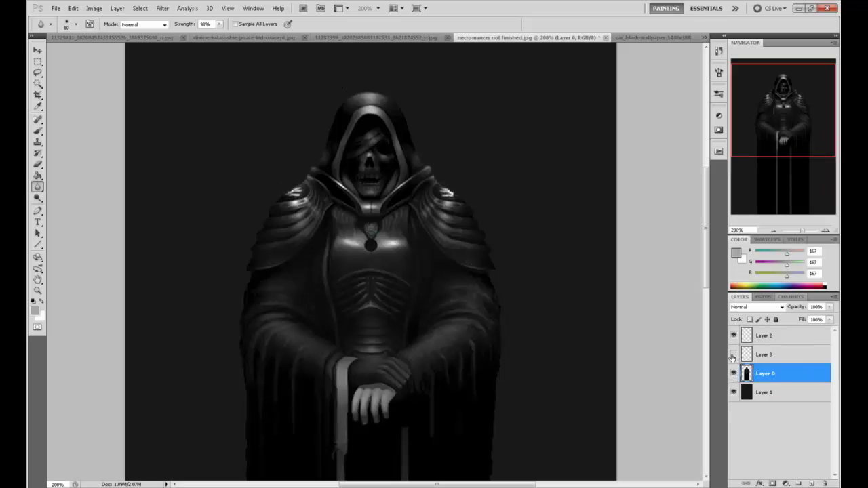
left_click(733, 354)
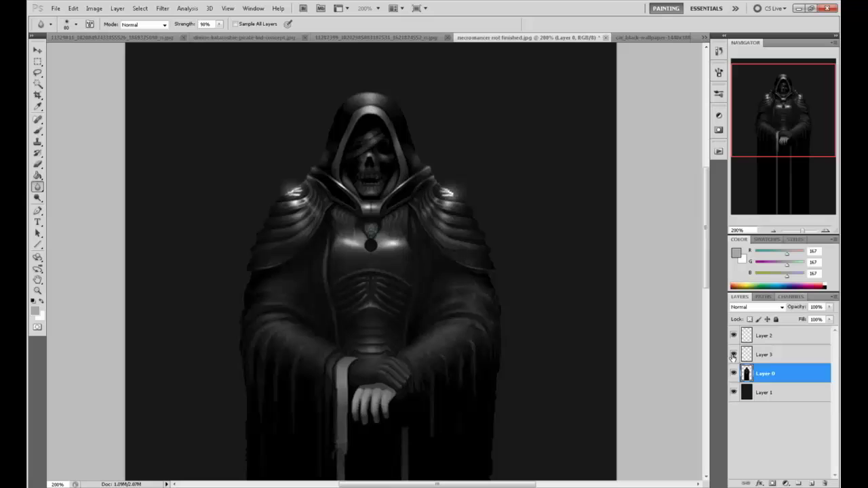
right_click(773, 359)
left_click(719, 329)
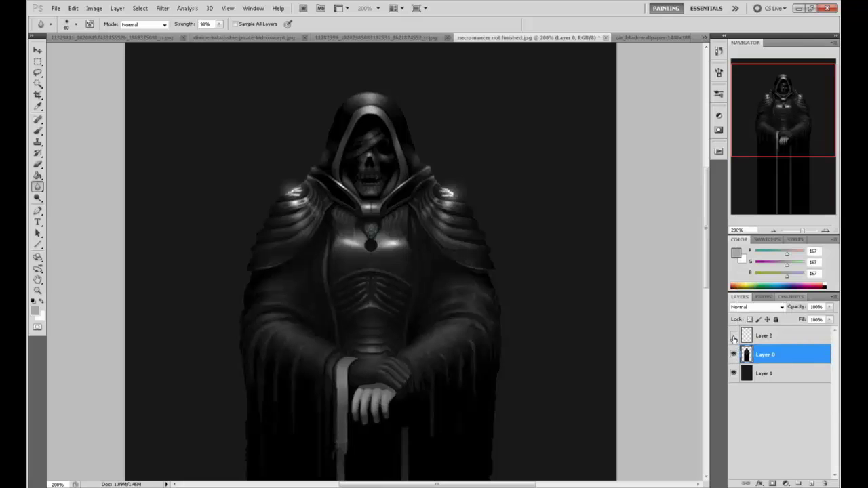
Step: Merge Layer 2 down into Layer 0
right_click(776, 337)
left_click(746, 307)
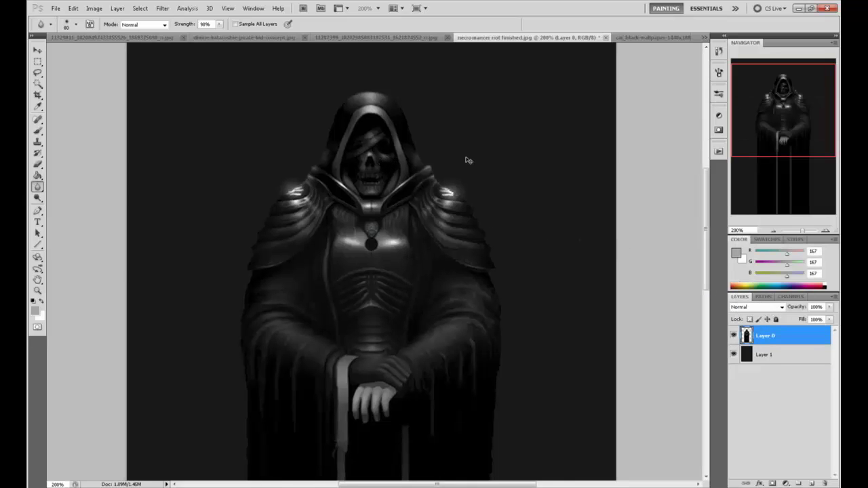
key("ctrl+minus")
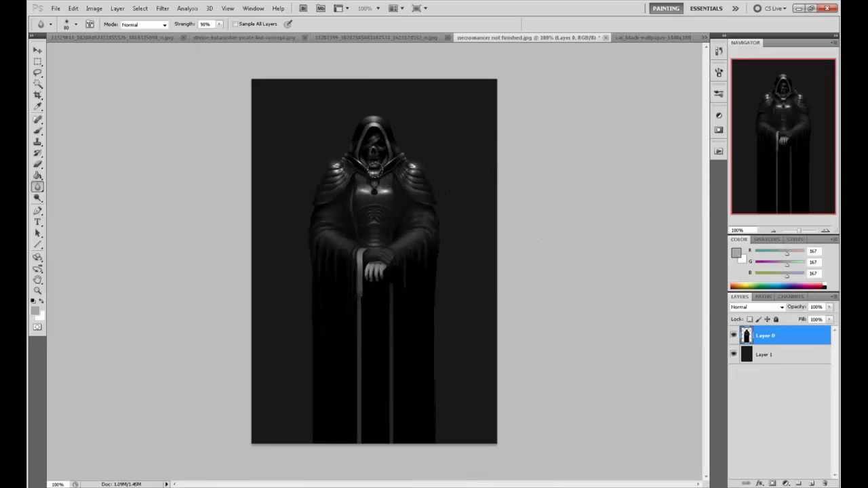
Step: Dodge the highlights on the shoulder armour and chest plate at 61% exposure, comparing before and after the strokes
key("b")
left_click_drag(38, 197, 68, 198)
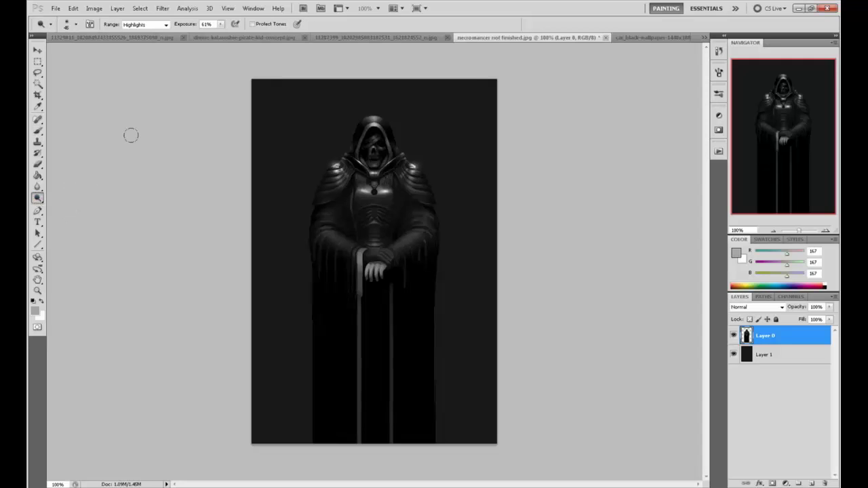
left_click_drag(392, 175, 340, 177)
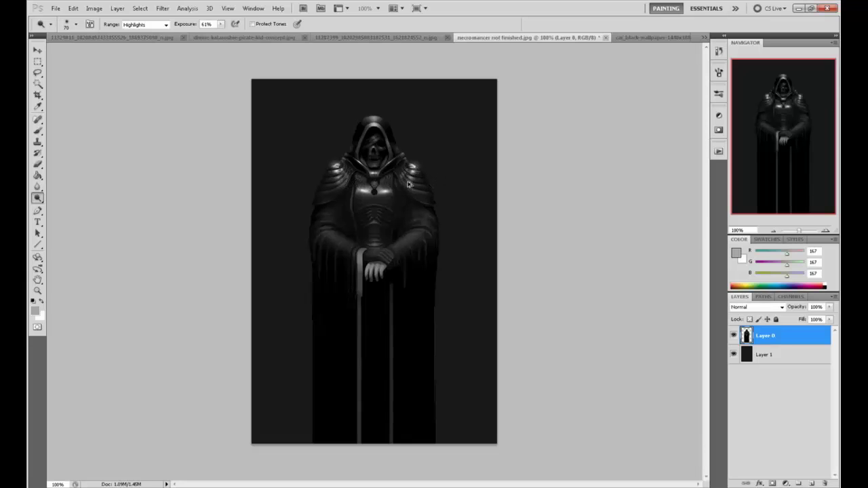
key("ctrl+z")
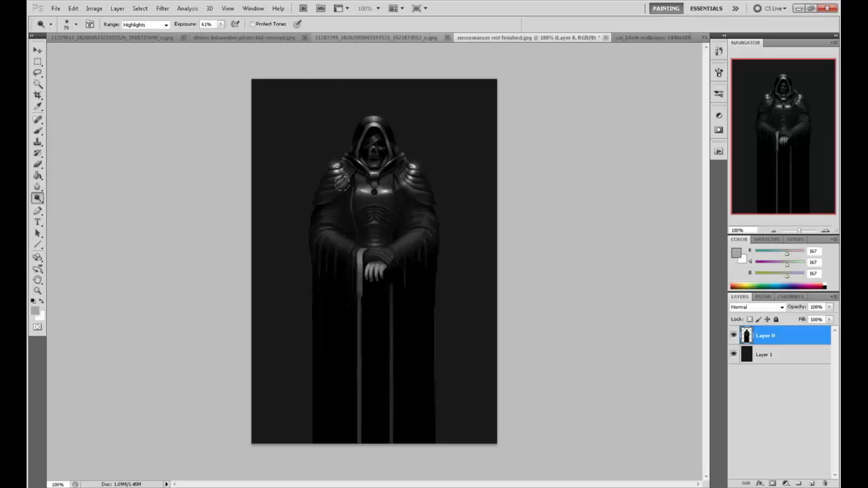
mouse_move(341, 184)
left_mouse_down()
mouse_move(410, 178)
mouse_move(340, 178)
mouse_move(360, 190)
left_mouse_up()
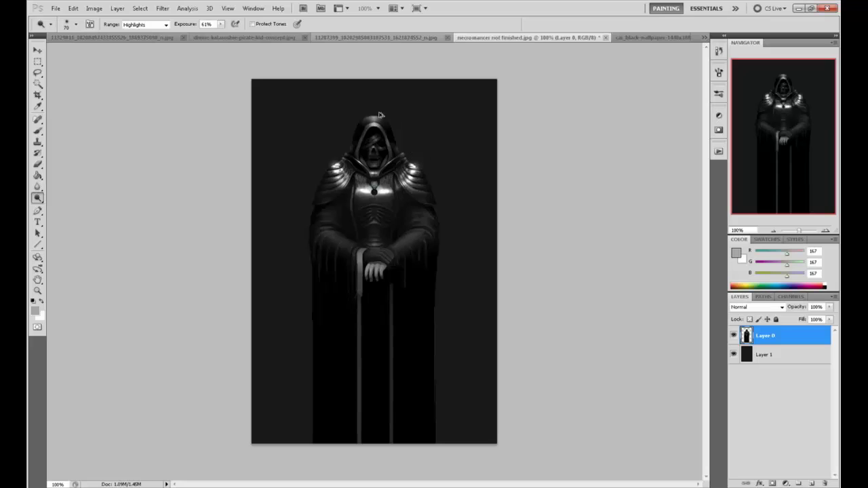
key("ctrl+z")
key("ctrl+z")
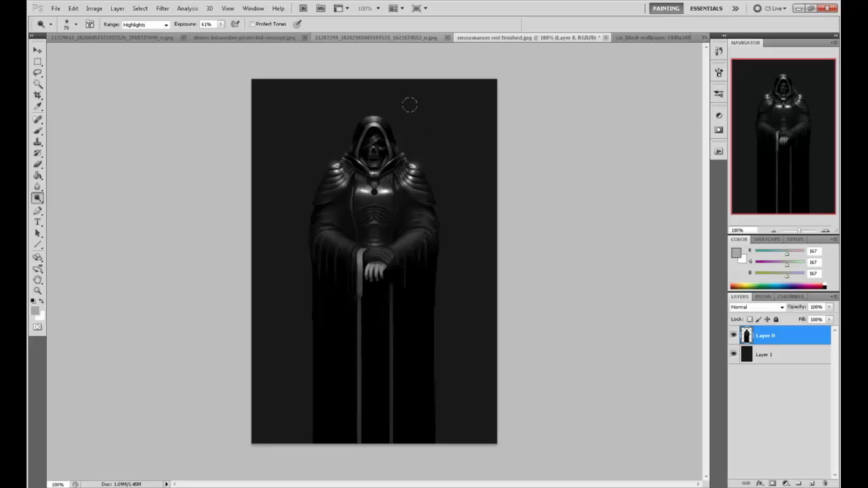
key("ctrl+z")
key("ctrl+z")
Step: Paint sampled dark grey (RGB 9, 9, 9) shading across the upper chest around the pendant, and sample RGB 30, 30, 30 beside it
key("b")
left_click(401, 191, "alt")
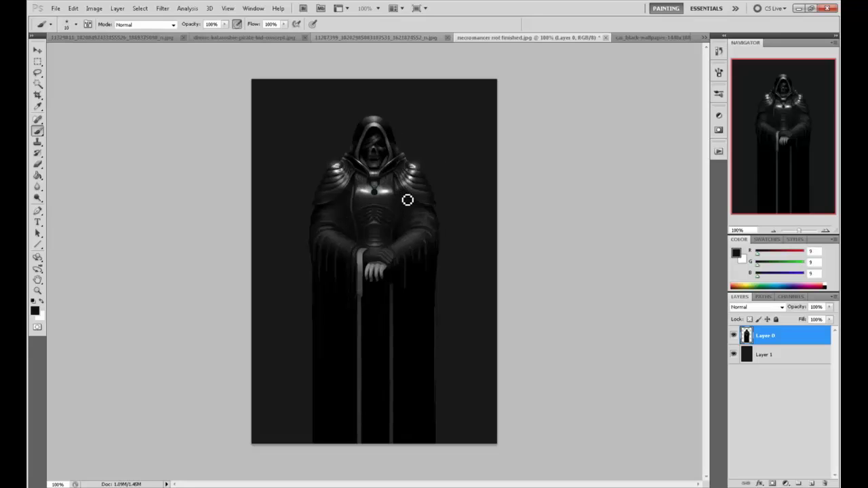
left_click_drag(382, 183, 367, 181)
left_click(360, 188, "alt")
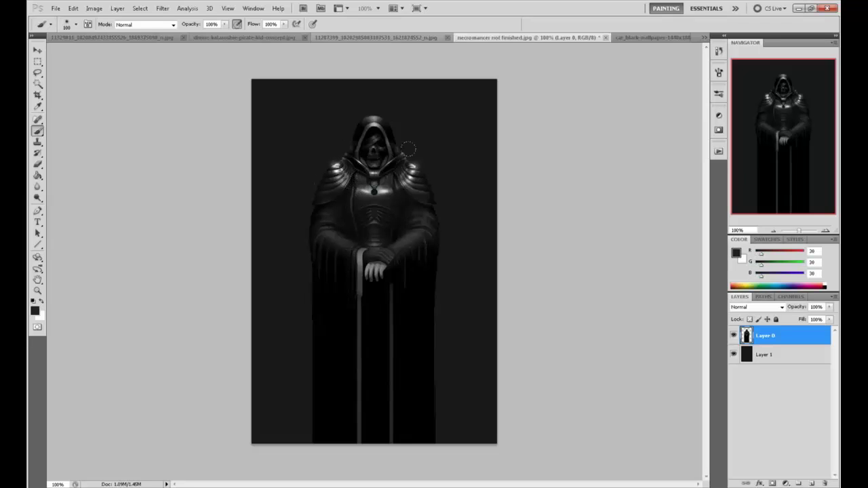
Step: Remove the light-ray sketches from the black car reference by restoring its original History snapshot, and return to the necromancer image
left_click(632, 38)
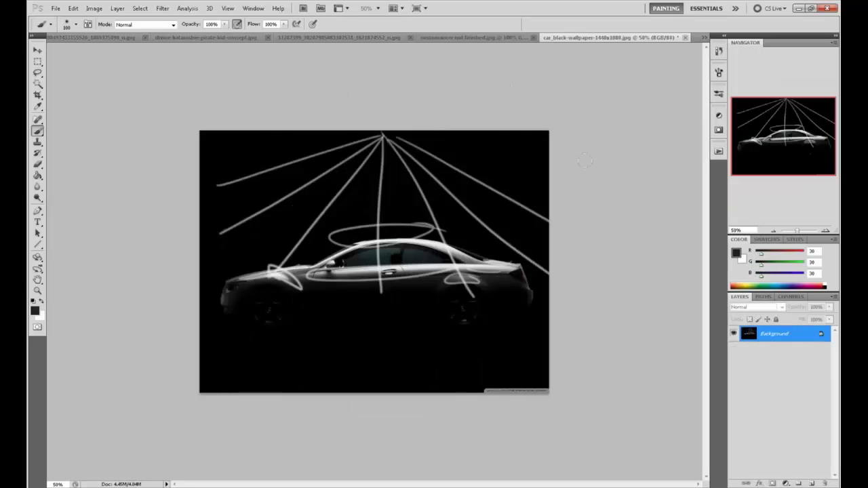
left_click(719, 50)
left_click(626, 60)
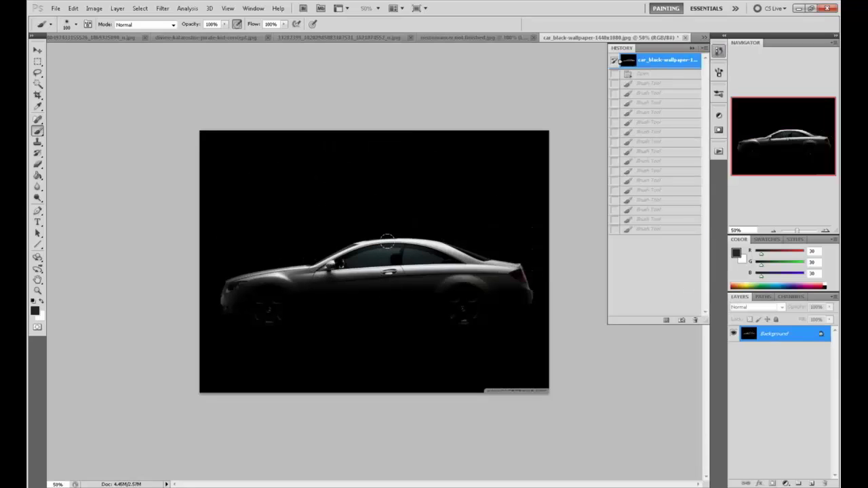
left_click(692, 47)
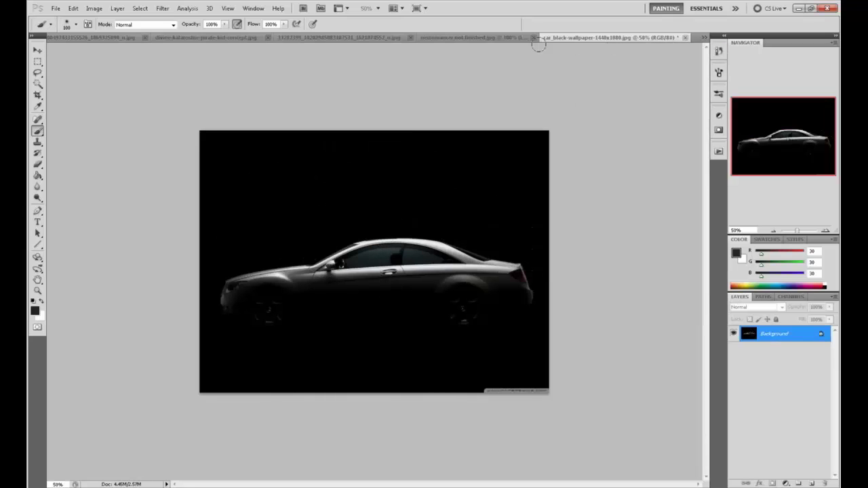
left_click(500, 38)
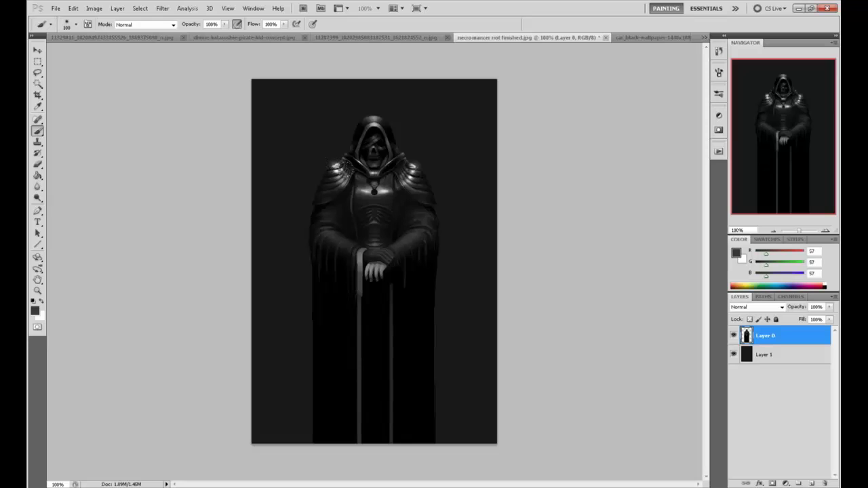
Step: Brighten the hood's highlights with the Dodge tool, adjusting its brush size and lowering its exposure
left_click(327, 175, "alt")
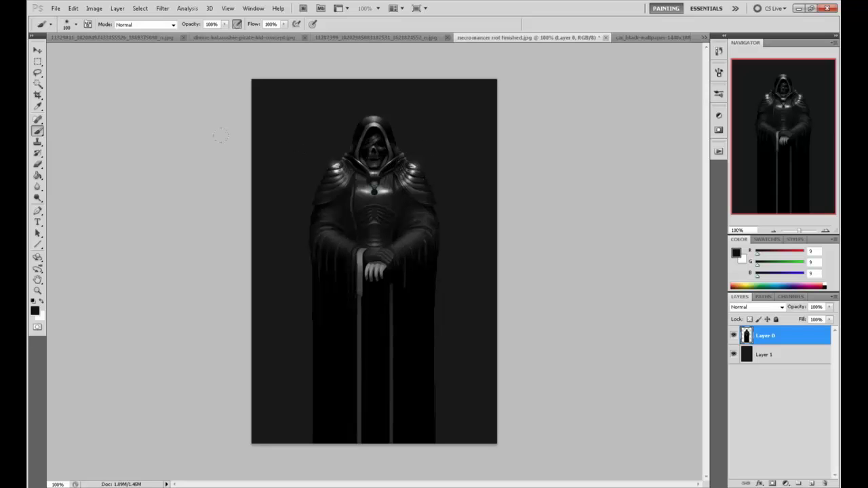
left_click_drag(37, 197, 64, 195)
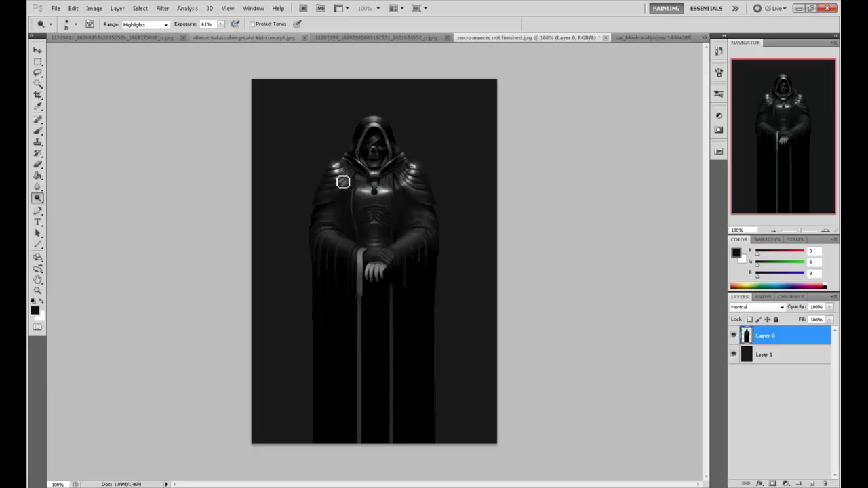
key("bracketright")
key("bracketright")
key("bracketright")
key("bracketright")
key("bracketleft")
key("bracketleft")
key("bracketleft")
key("bracketleft")
key("bracketleft")
key("bracketright")
key("bracketright")
key("bracketright")
key("bracketright")
key("bracketright")
key("bracketright")
left_click_drag(221, 24, 197, 33)
key("bracketright")
key("bracketright")
key("bracketright")
key("bracketright")
key("bracketright")
key("bracketright")
left_click_drag(361, 134, 362, 129)
Step: Sharpen the hood and skull face with the Sharpen tool at 31% strength
right_click(40, 188)
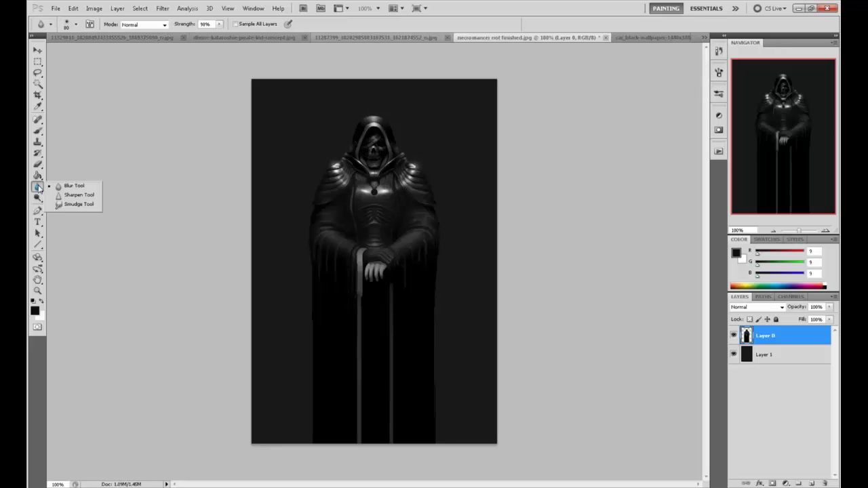
left_click(76, 195)
key("bracketleft")
key("bracketleft")
key("bracketleft")
key("bracketleft")
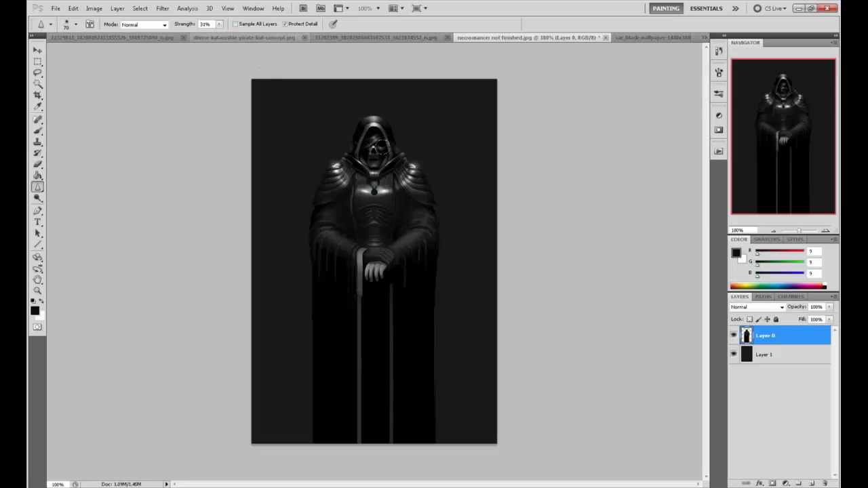
mouse_move(384, 133)
left_mouse_down()
mouse_move(375, 141)
mouse_move(362, 118)
left_mouse_up()
Step: Darken Layer 0 with a Hue/Saturation adjustment, setting Lightness to -11
key("ctrl+u")
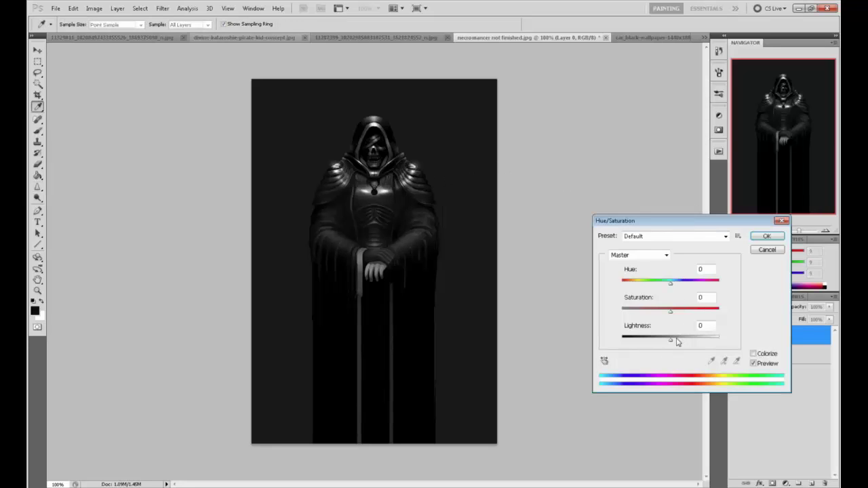
left_click_drag(677, 342, 670, 344)
left_click_drag(667, 345, 665, 344)
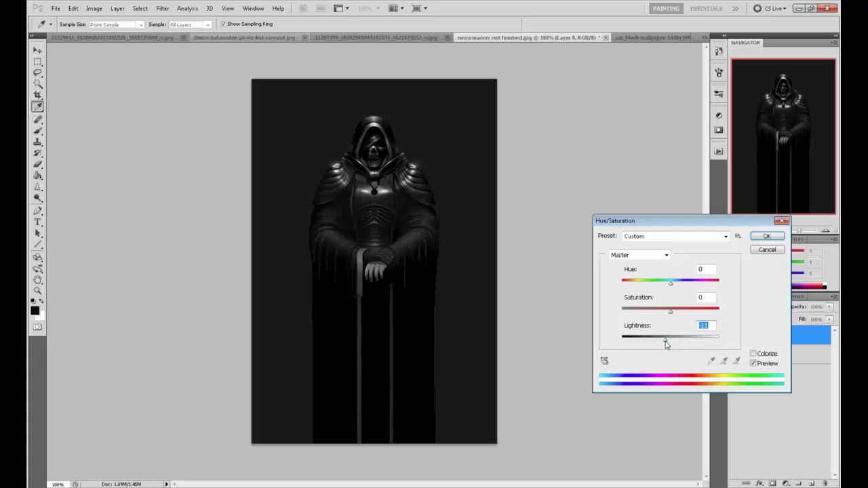
left_click(767, 236)
Step: Set the brush colour to pure red (RGB 255, 0, 0), and undo a trial stroke along the forearm on Layer 0
key("b")
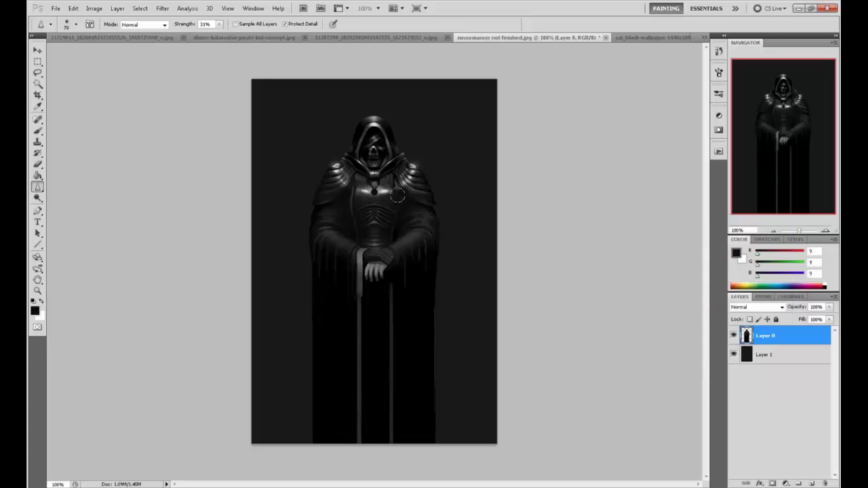
left_click(413, 166, "alt")
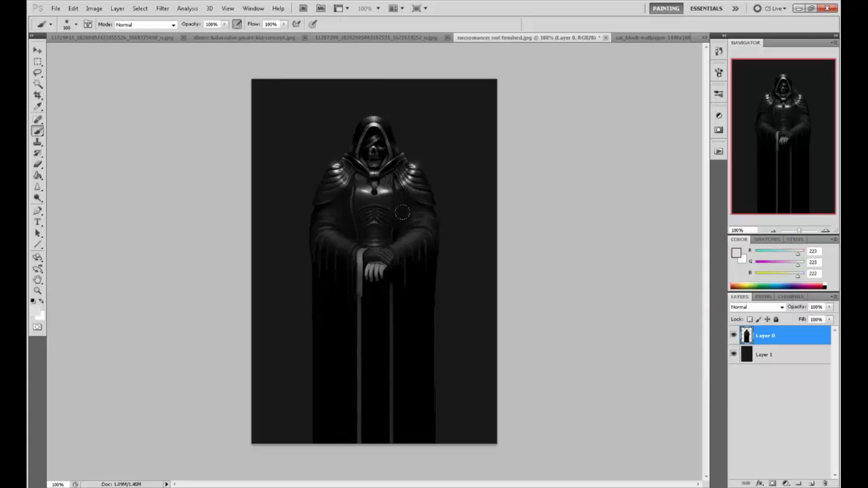
left_click(738, 253)
left_click_drag(595, 172, 712, 168)
left_click(798, 163)
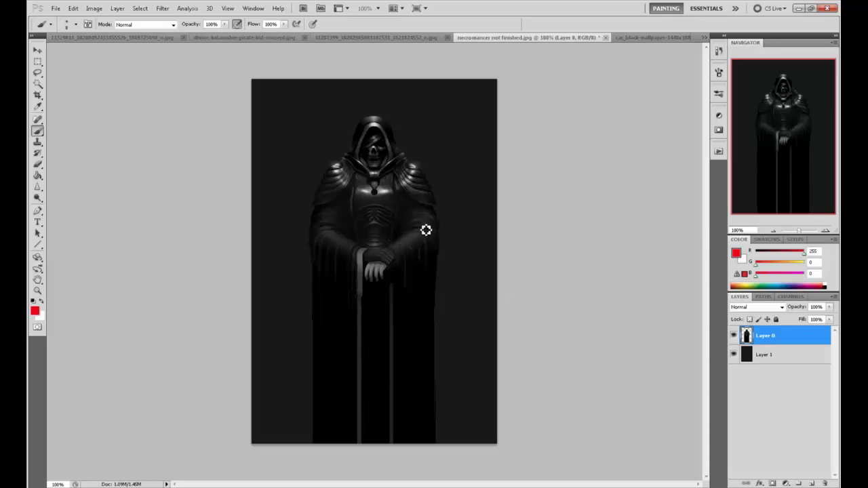
mouse_move(435, 242)
left_mouse_down()
mouse_move(413, 259)
mouse_move(405, 240)
left_mouse_up()
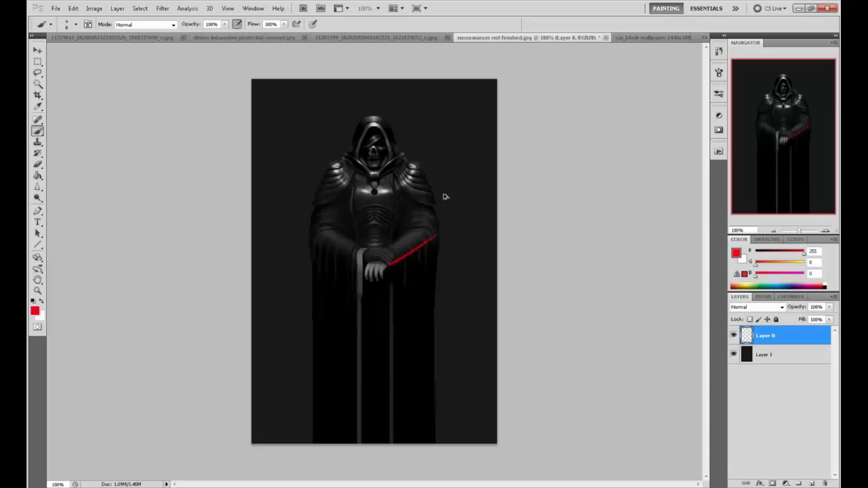
key("ctrl+z")
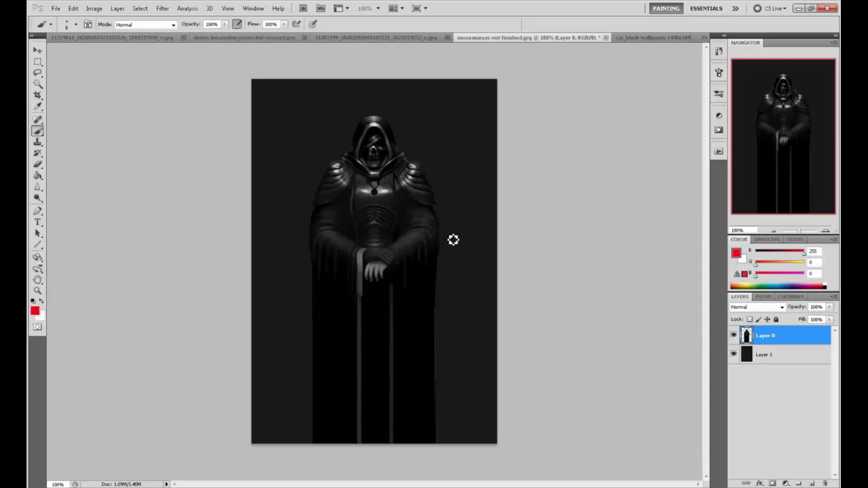
Step: Add a new layer and outline the hood and its face opening as simple angular planes in red
left_click(812, 484)
mouse_move(350, 153)
left_mouse_down()
mouse_move(369, 128)
mouse_move(406, 160)
mouse_move(368, 135)
mouse_move(362, 170)
mouse_move(399, 159)
left_mouse_up()
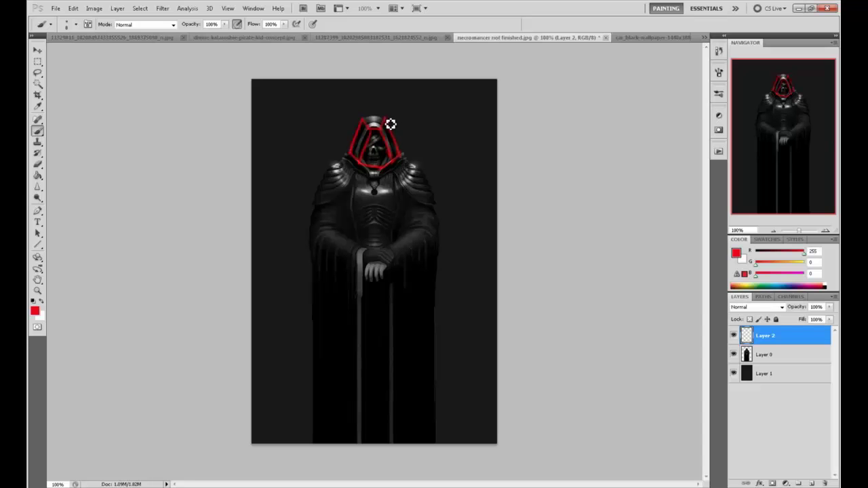
left_click_drag(389, 122, 367, 119)
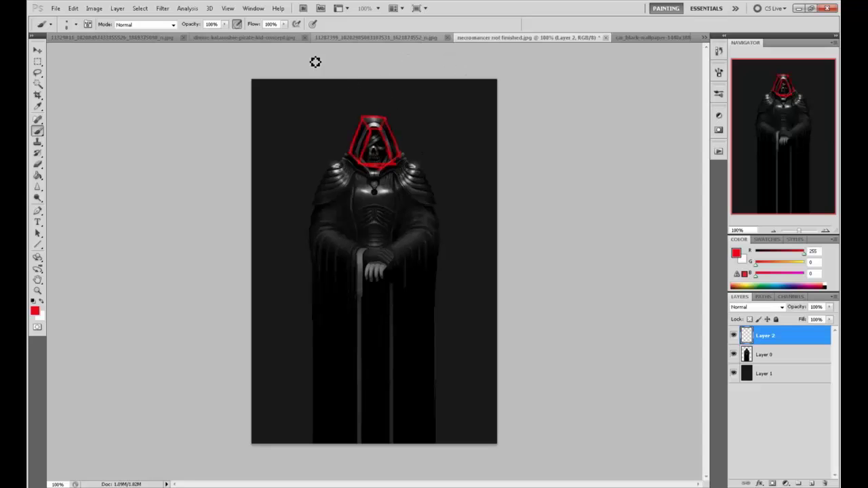
mouse_move(343, 162)
left_mouse_down()
mouse_move(326, 172)
mouse_move(372, 196)
mouse_move(416, 180)
mouse_move(422, 168)
left_mouse_up()
mouse_move(323, 171)
left_mouse_down()
mouse_move(322, 221)
mouse_move(332, 228)
mouse_move(374, 242)
mouse_move(420, 233)
mouse_move(429, 217)
left_mouse_up()
left_click_drag(425, 166, 430, 219)
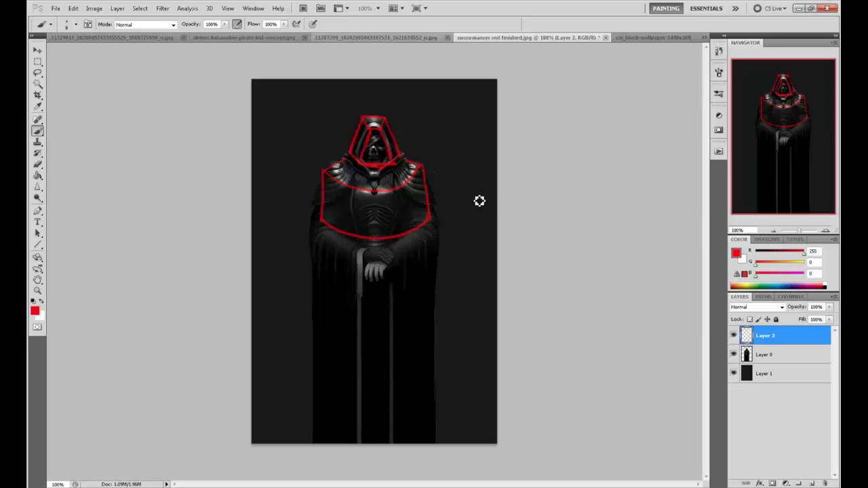
mouse_move(325, 172)
left_mouse_down()
mouse_move(374, 201)
mouse_move(420, 168)
left_mouse_up()
left_click_drag(375, 201, 377, 238)
key("ctrl+alt+z")
key("ctrl+alt+z")
key("ctrl+alt+z")
key("ctrl+alt+z")
key("ctrl+alt+z")
key("ctrl+alt+z")
key("ctrl+alt+z")
key("ctrl+alt+z")
key("ctrl+alt+z")
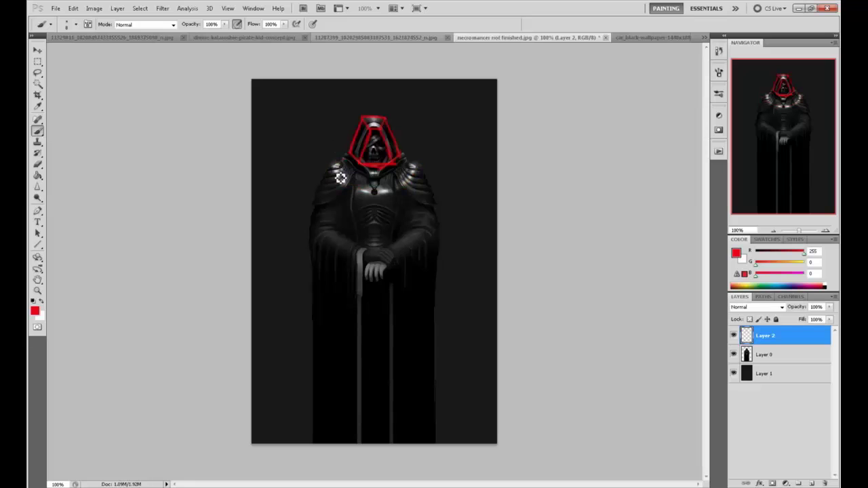
Step: Sketch the torso as an angular block with a central front edge, and both forearms as boxes, in red
mouse_move(331, 178)
left_mouse_down()
mouse_move(381, 196)
mouse_move(424, 170)
mouse_move(345, 170)
mouse_move(336, 183)
mouse_move(370, 198)
mouse_move(361, 238)
mouse_move(382, 242)
mouse_move(429, 191)
mouse_move(427, 217)
left_mouse_up()
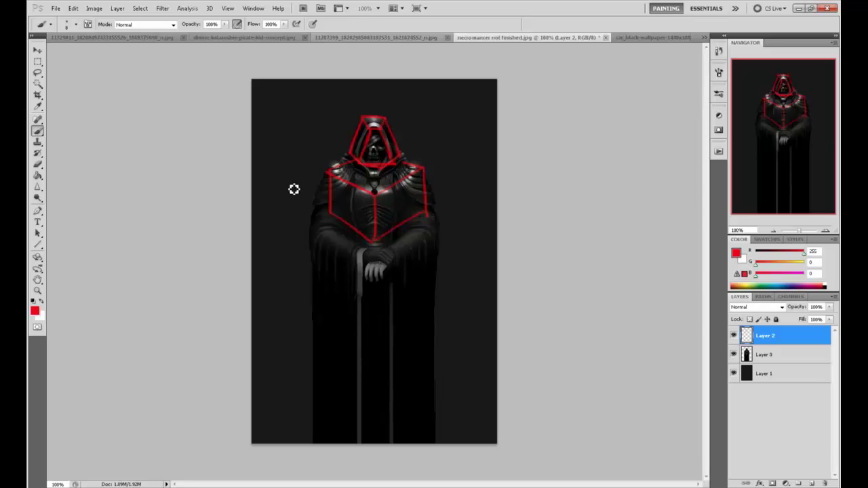
mouse_move(329, 228)
left_mouse_down()
mouse_move(320, 237)
mouse_move(365, 252)
mouse_move(321, 256)
mouse_move(346, 269)
mouse_move(362, 256)
mouse_move(332, 226)
left_mouse_up()
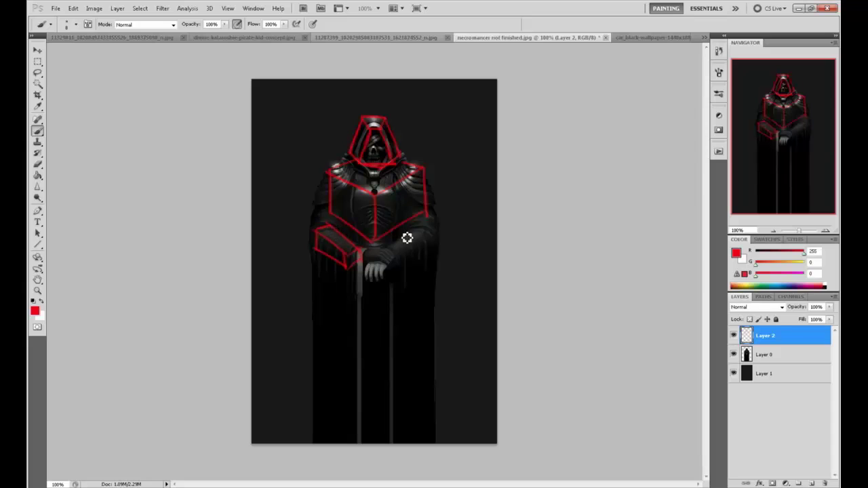
mouse_move(385, 251)
left_mouse_down()
mouse_move(427, 223)
mouse_move(443, 226)
mouse_move(410, 267)
mouse_move(448, 234)
left_mouse_up()
left_click_drag(442, 225, 443, 242)
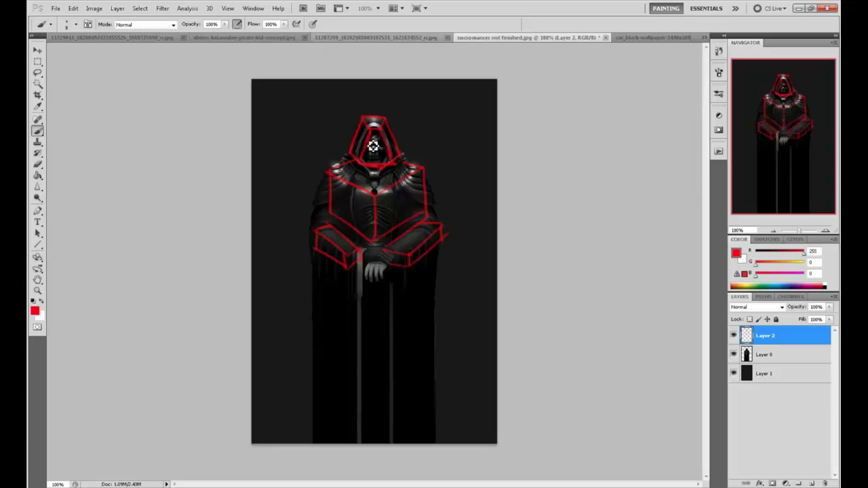
Step: Draw a tall red upright box beside the figure, with a light above it, a filled top face and widening zigzags down its front
left_click_drag(270, 122, 269, 298)
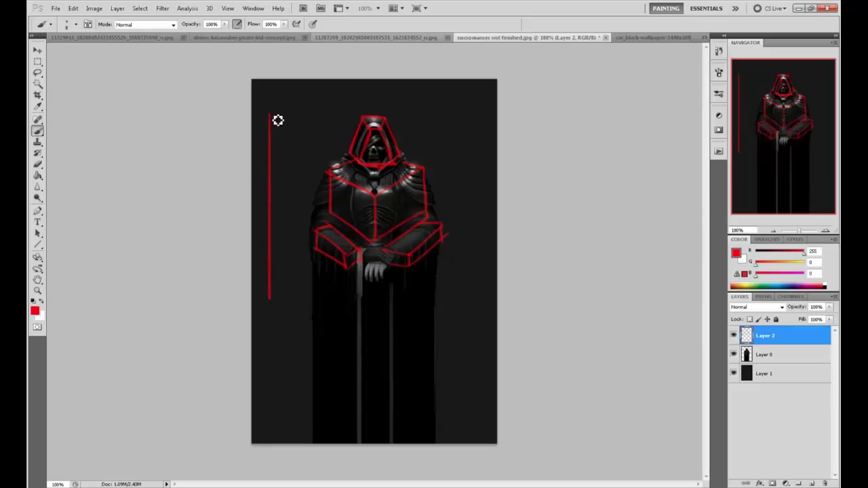
mouse_move(274, 119)
left_mouse_down()
mouse_move(309, 120)
mouse_move(274, 118)
mouse_move(306, 121)
mouse_move(316, 196)
mouse_move(311, 303)
mouse_move(273, 304)
left_mouse_up()
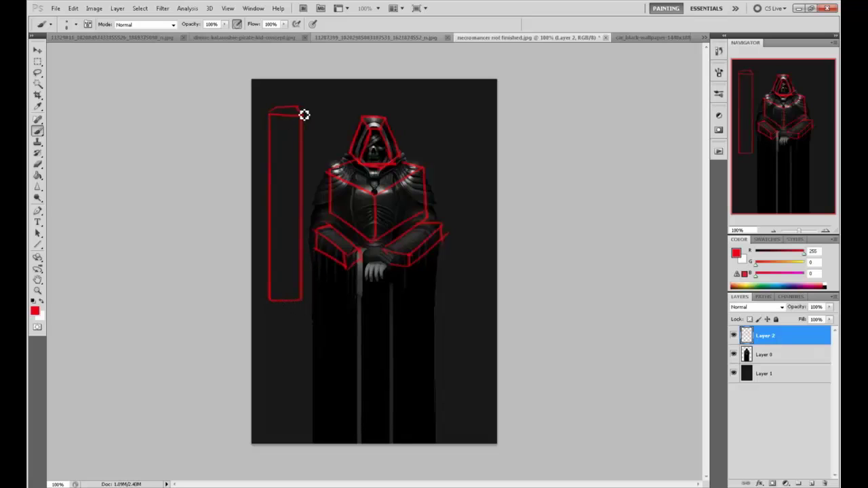
mouse_move(291, 91)
left_mouse_down()
mouse_move(283, 91)
mouse_move(316, 91)
left_mouse_up()
mouse_move(271, 113)
left_mouse_down()
mouse_move(304, 111)
mouse_move(282, 171)
mouse_move(289, 220)
mouse_move(270, 273)
left_mouse_up()
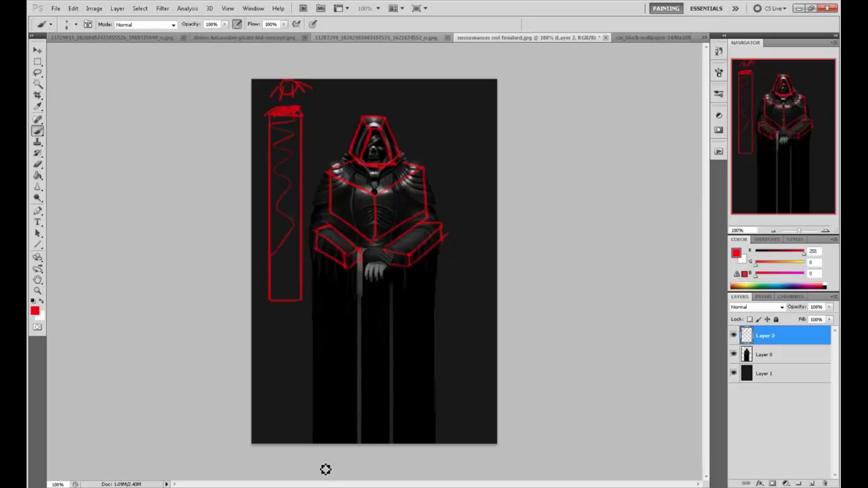
Step: Undo the trial red marks on the shoulders and set the brush colour to white (RGB 255, 255, 255)
left_click_drag(351, 168, 346, 170)
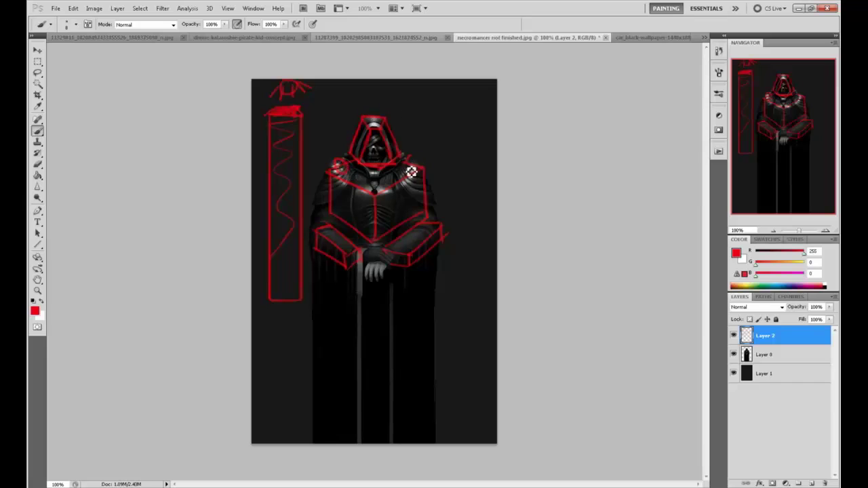
key("ctrl+z")
left_click(736, 253)
left_click(577, 168)
left_click(798, 163)
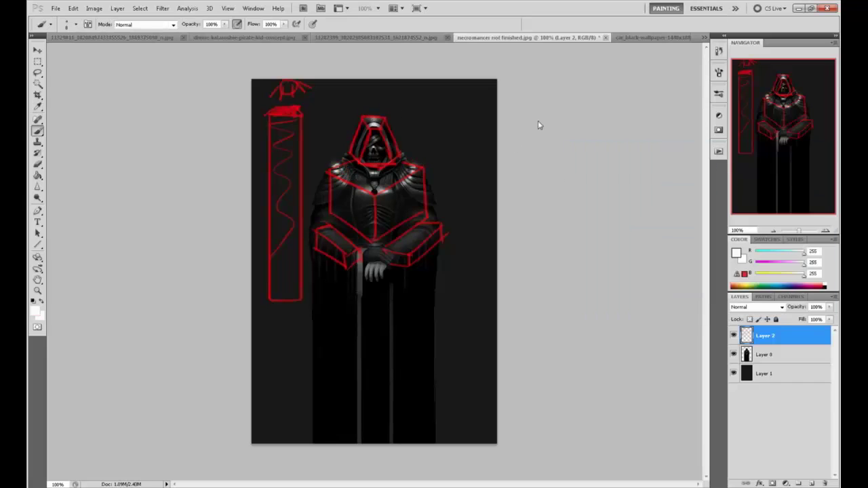
Step: Mark the light-facing planes of the shoulders and chest, hood top and both forearms with thick white strokes
mouse_move(334, 171)
left_mouse_down()
mouse_move(357, 167)
mouse_move(349, 183)
mouse_move(421, 167)
left_mouse_up()
mouse_move(380, 126)
left_mouse_down()
mouse_move(372, 122)
mouse_move(377, 129)
left_mouse_up()
mouse_move(420, 237)
left_mouse_down()
mouse_move(391, 253)
mouse_move(395, 246)
left_mouse_up()
mouse_move(320, 229)
left_mouse_down()
mouse_move(342, 251)
mouse_move(352, 239)
left_mouse_up()
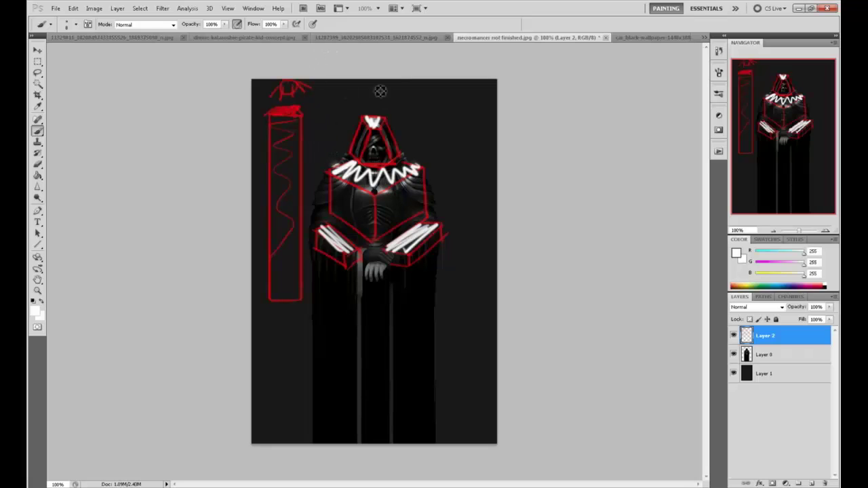
Step: Trail thin, loose white lines over the torso, the forearm sides and the lower robe
mouse_move(398, 210)
left_mouse_down()
mouse_move(397, 232)
mouse_move(420, 204)
mouse_move(355, 230)
mouse_move(331, 225)
mouse_move(334, 253)
mouse_move(411, 278)
mouse_move(436, 262)
mouse_move(360, 315)
left_mouse_up()
left_click_drag(309, 278, 405, 309)
left_click_drag(316, 272, 353, 414)
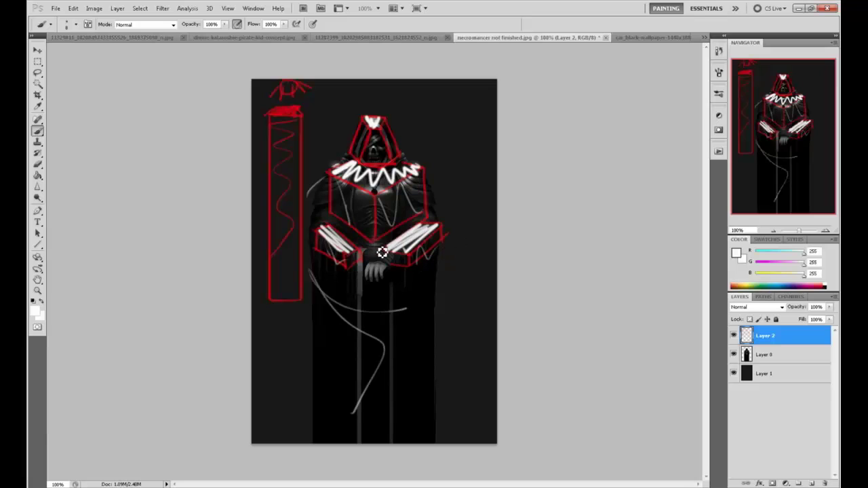
Step: Undo all the white light strokes and the tall red box, back to the red planes on the figure
key("ctrl+alt+z")
key("ctrl+alt+z")
key("ctrl+alt+z")
key("ctrl+alt+z")
key("ctrl+alt+z")
key("ctrl+alt+z")
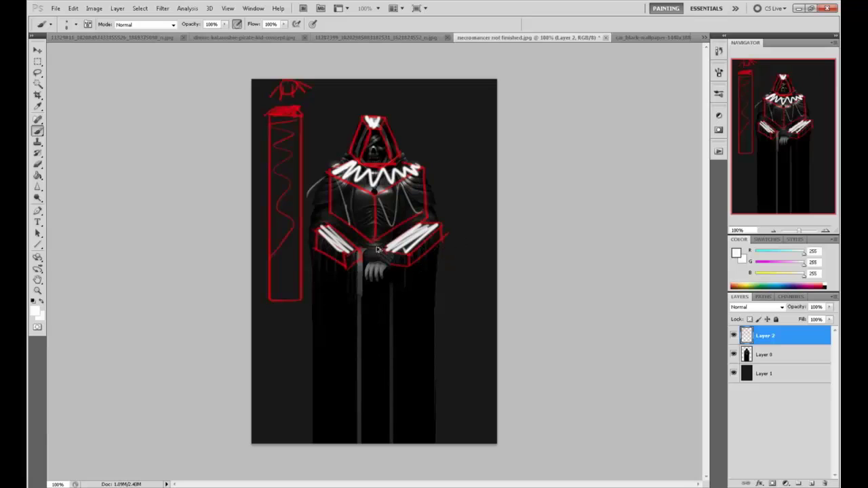
key("ctrl+alt+z")
key("ctrl+alt+z")
key("ctrl+alt+z")
key("ctrl+alt+z")
key("ctrl+alt+z")
key("ctrl+alt+z")
key("ctrl+alt+z")
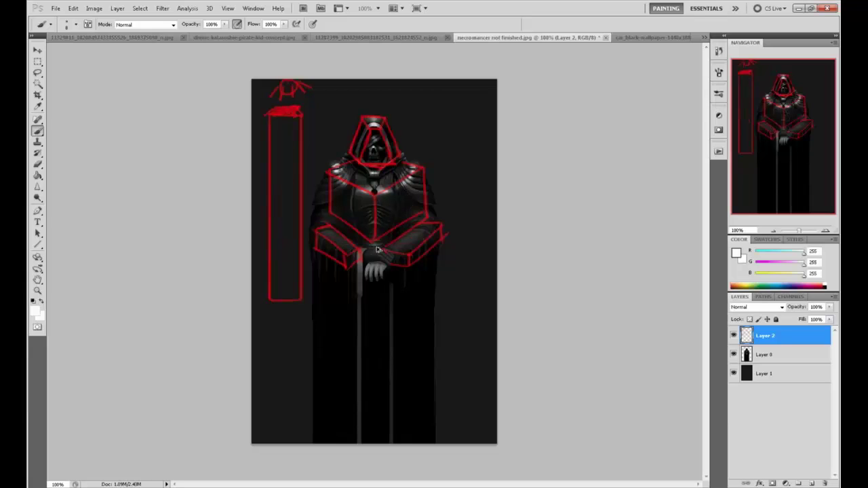
key("ctrl+alt+z")
key("ctrl+alt+z")
key("ctrl+alt+z")
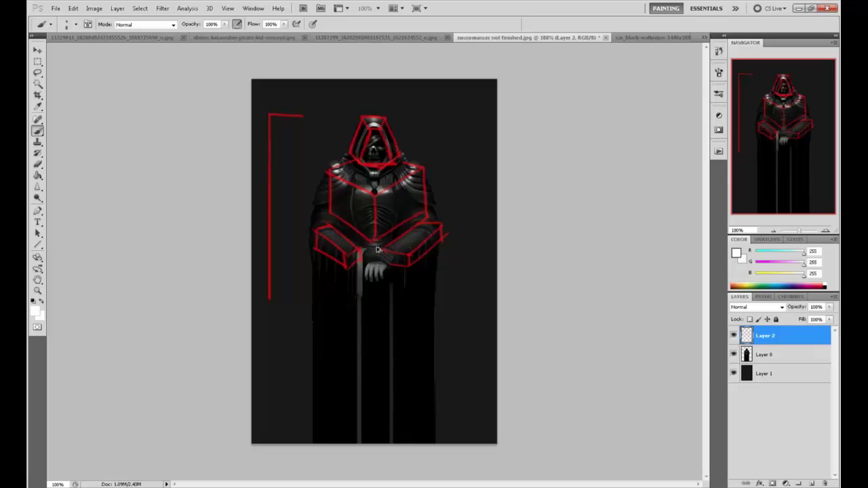
key("ctrl+alt+z")
key("ctrl+alt+z")
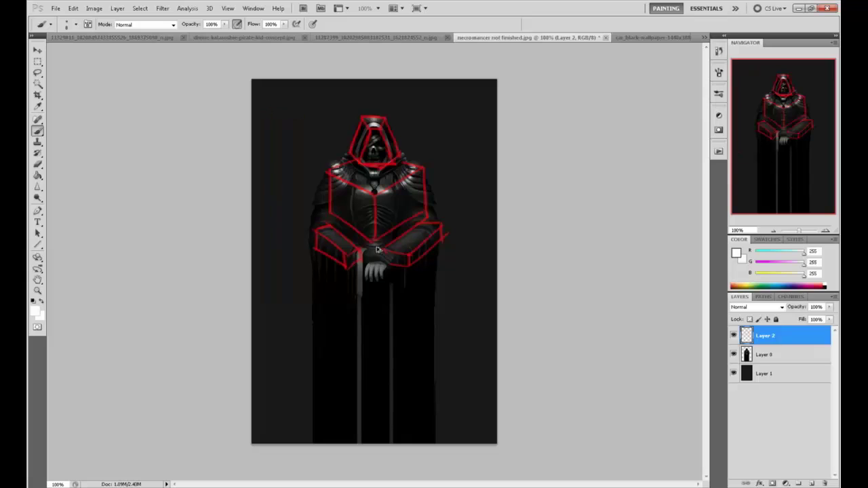
Step: Delete the layer holding the red planes and add a new empty layer above Layer 0
left_click(826, 483)
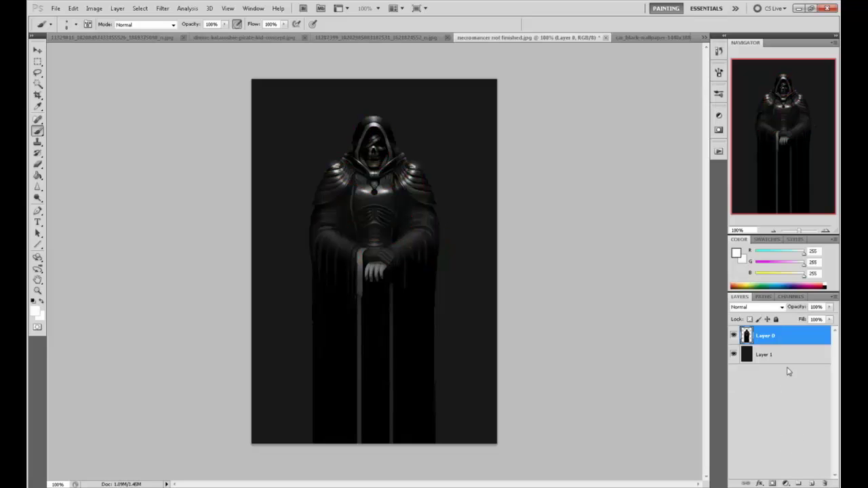
left_click(812, 484)
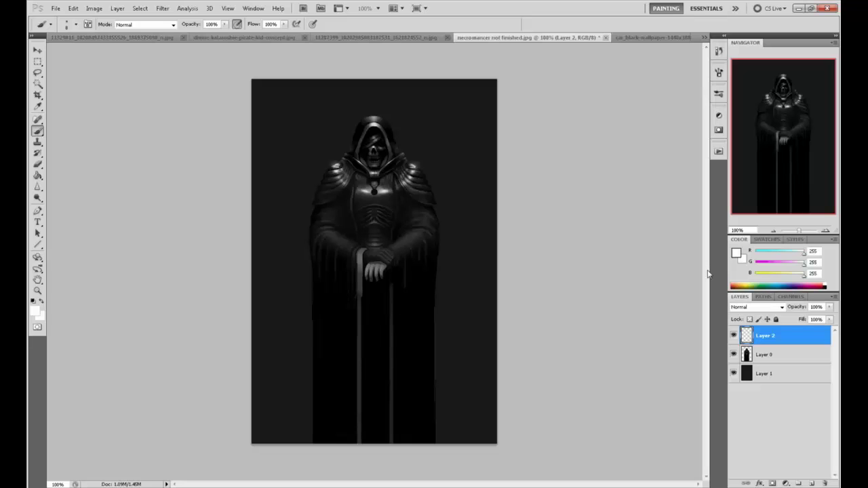
Step: Outline the forearm beside the staff hand as a white box with top and side planes, and undo the side lines
mouse_move(438, 232)
left_mouse_down()
mouse_move(403, 259)
mouse_move(421, 233)
mouse_move(436, 237)
mouse_move(394, 248)
left_mouse_up()
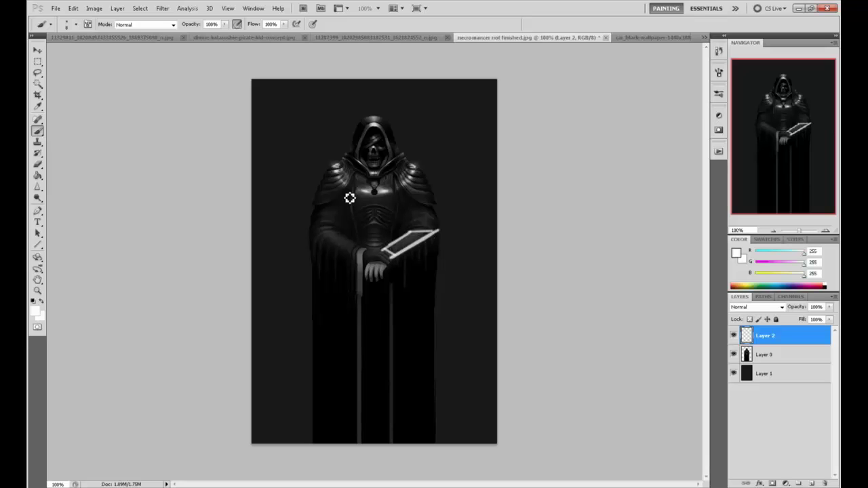
mouse_move(434, 232)
left_mouse_down()
mouse_move(419, 260)
mouse_move(398, 263)
left_mouse_up()
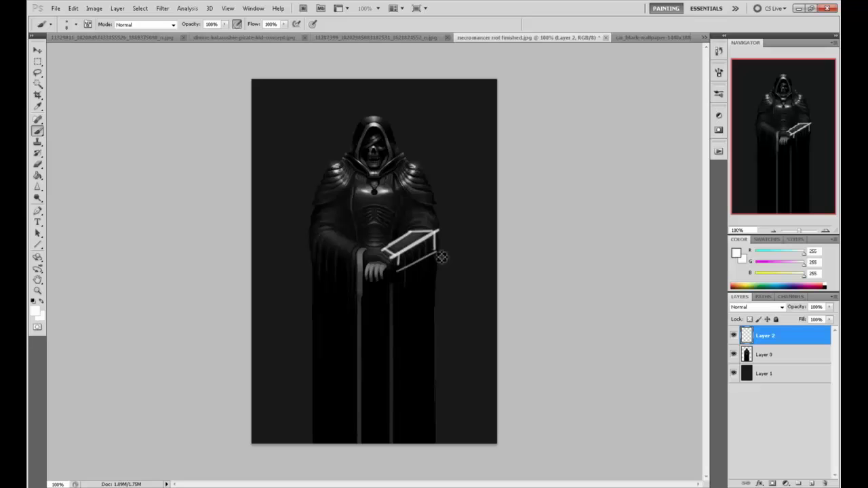
key("ctrl+alt+z")
key("ctrl+alt+z")
Step: Try heavy white strokes along the forearm's lower front edge, and undo them together with the top-plane outline
left_click_drag(402, 260, 445, 233)
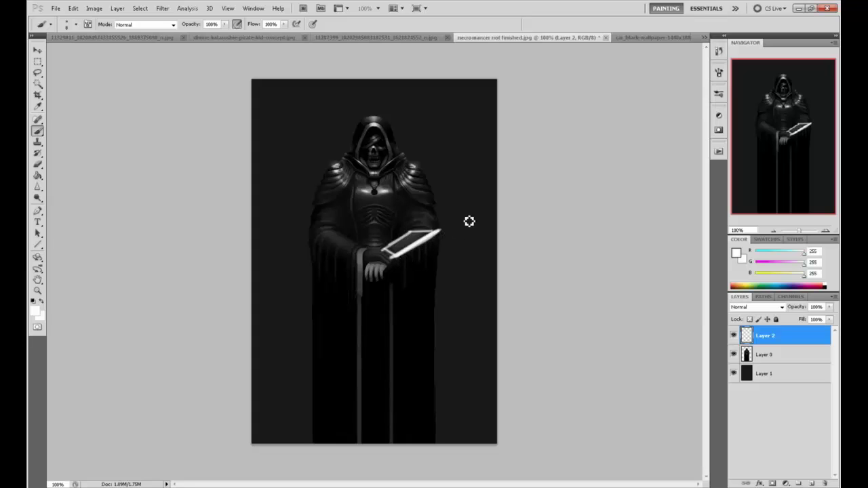
key("ctrl+alt+z")
key("ctrl+alt+z")
key("ctrl+alt+z")
key("ctrl+alt+z")
key("ctrl+alt+z")
key("ctrl+alt+z")
left_click_drag(439, 239, 404, 262)
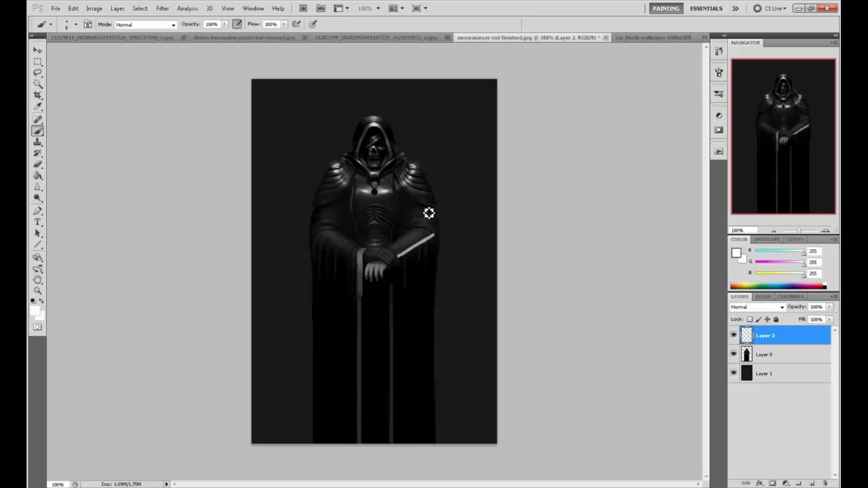
key("ctrl+alt+z")
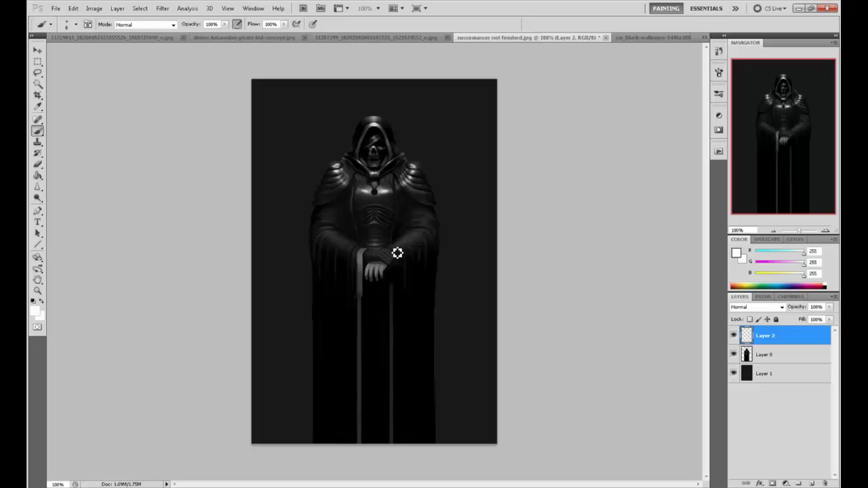
Step: Hatch the forearm's top plane and the hanging sleeve below it in white, and undo the sleeve hatching
left_click_drag(392, 249, 436, 238)
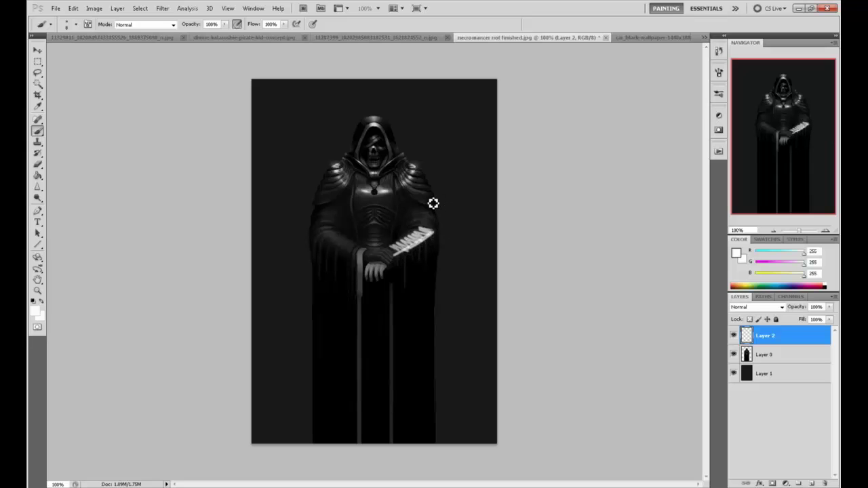
mouse_move(434, 235)
left_mouse_down()
mouse_move(400, 253)
mouse_move(433, 237)
mouse_move(405, 258)
mouse_move(431, 266)
mouse_move(403, 274)
mouse_move(423, 278)
mouse_move(413, 271)
left_mouse_up()
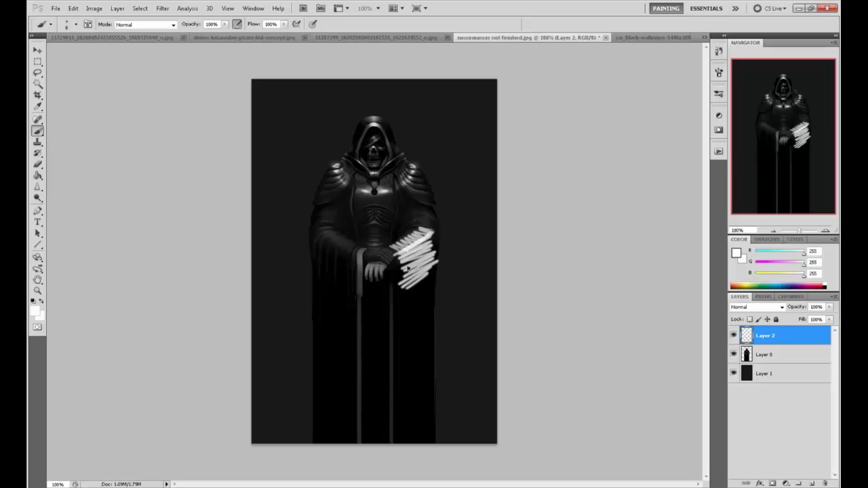
key("ctrl+alt+z")
key("ctrl+alt+z")
key("ctrl+alt+z")
key("ctrl+alt+z")
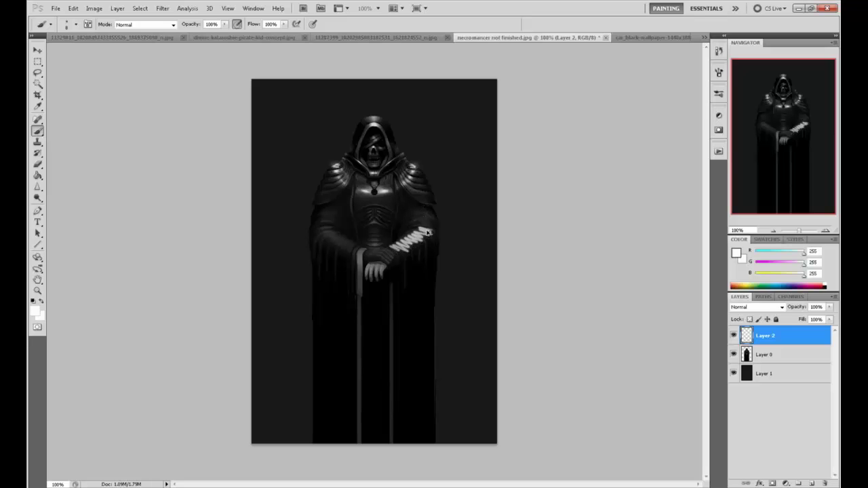
Step: Zigzag white strokes along the top planes of both forearms, and undo them
mouse_move(395, 252)
left_mouse_down()
mouse_move(423, 249)
mouse_move(431, 225)
left_mouse_up()
left_click_drag(360, 251, 319, 230)
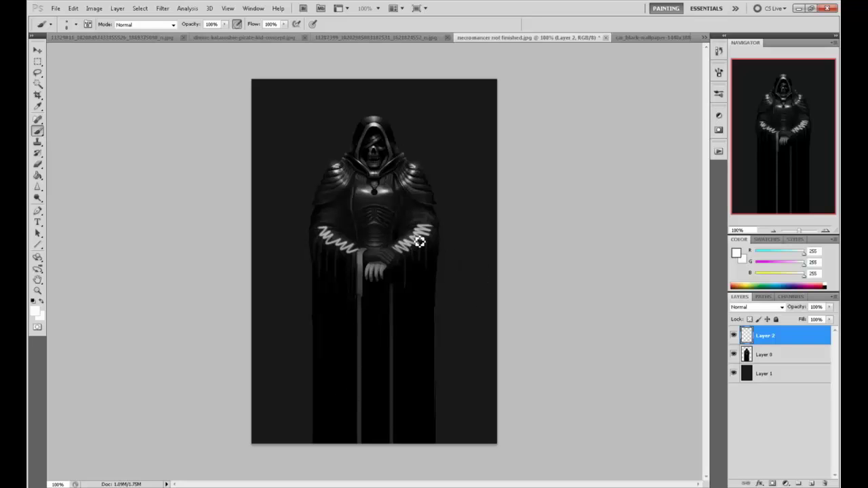
key("ctrl+alt+z")
key("ctrl+alt+z")
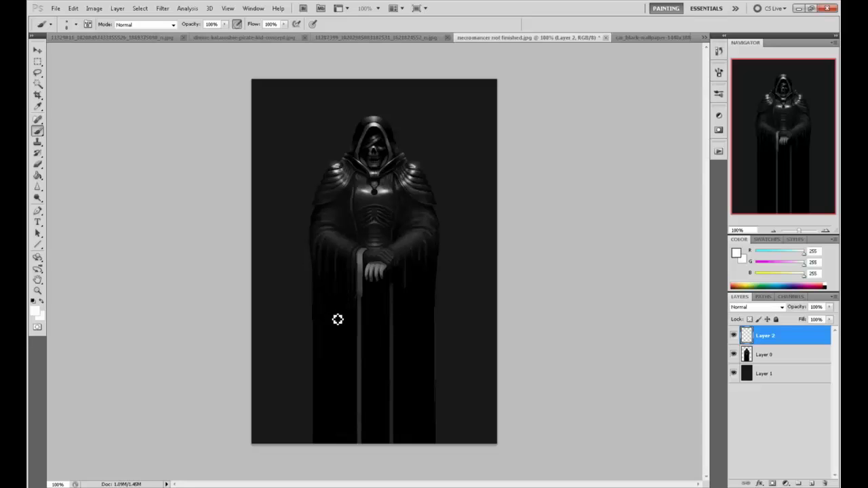
Step: Sketch a white rectangle over the lower robe with a diagonal depth line labelled Z, and start labelling the other axes
mouse_move(293, 290)
left_mouse_down()
mouse_move(299, 376)
mouse_move(399, 293)
mouse_move(403, 362)
left_mouse_up()
mouse_move(398, 364)
left_mouse_down()
mouse_move(377, 374)
mouse_move(317, 363)
mouse_move(300, 375)
mouse_move(350, 347)
left_mouse_up()
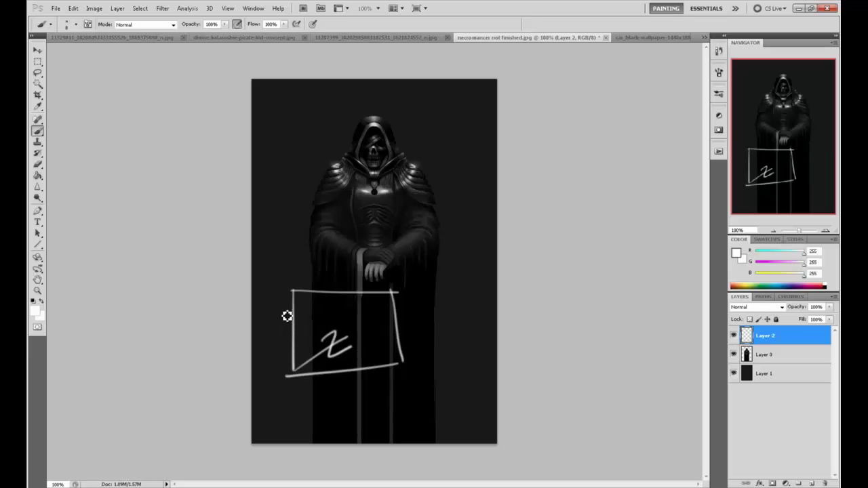
left_click_drag(277, 306, 307, 326)
mouse_move(367, 358)
left_mouse_down()
mouse_move(393, 370)
mouse_move(382, 379)
left_mouse_up()
mouse_move(363, 320)
left_mouse_down()
mouse_move(356, 388)
mouse_move(324, 303)
mouse_move(409, 397)
left_mouse_up()
Step: Undo the axis labels, the diagonal line and the whole rectangle over the robe
key("ctrl+alt+z")
key("ctrl+alt+z")
key("ctrl+alt+z")
key("ctrl+alt+z")
key("ctrl+alt+z")
key("ctrl+alt+z")
key("ctrl+alt+z")
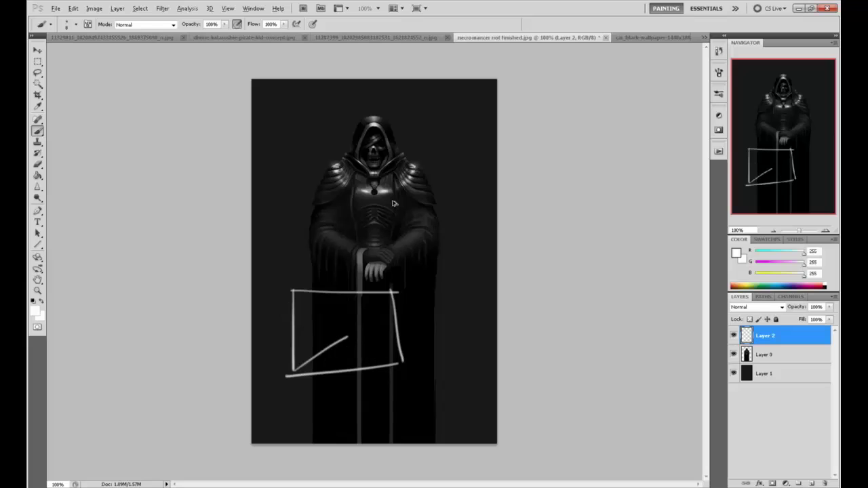
key("ctrl+alt+z")
key("ctrl+alt+z")
key("ctrl+alt+z")
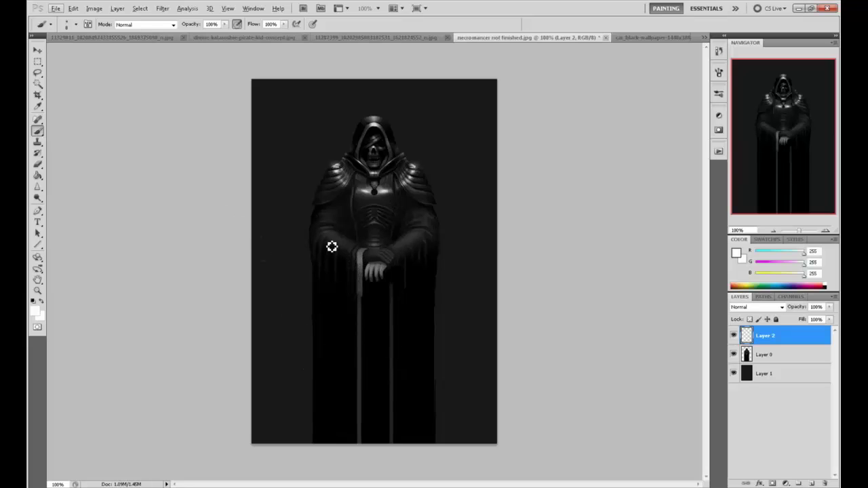
Step: Draw straight white vertical and horizontal axes from a shared corner over the lower robe, labelled y and x
left_click(292, 352)
left_click(292, 262, "shift")
left_click(292, 243, "shift")
mouse_move(292, 352)
left_mouse_down()
mouse_move(398, 364)
mouse_move(407, 350)
mouse_move(428, 352)
mouse_move(408, 360)
left_mouse_up()
left_click_drag(275, 226, 292, 250)
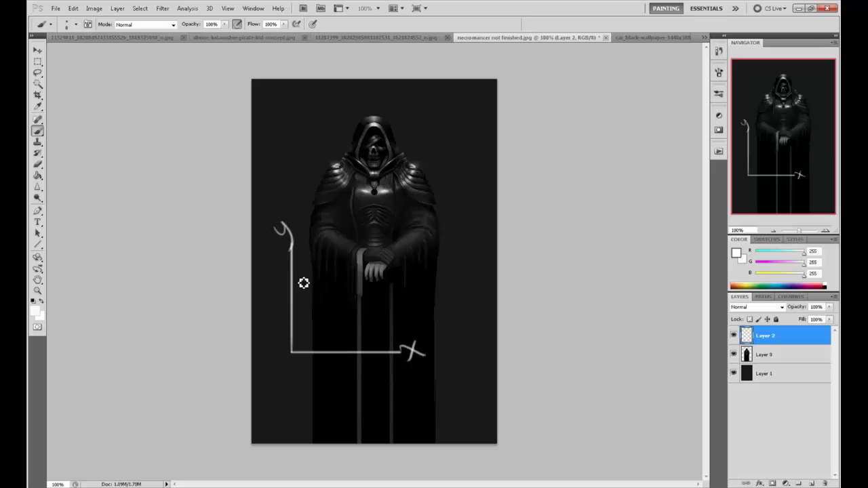
Step: Add a diagonal z axis from the shared corner and complete the three axes into a white wireframe box
left_click_drag(291, 352, 352, 307)
mouse_move(293, 241)
left_mouse_down()
mouse_move(316, 242)
mouse_move(427, 347)
left_mouse_up()
left_click_drag(351, 309, 337, 221)
mouse_move(335, 220)
left_mouse_down()
mouse_move(463, 216)
mouse_move(462, 313)
left_mouse_up()
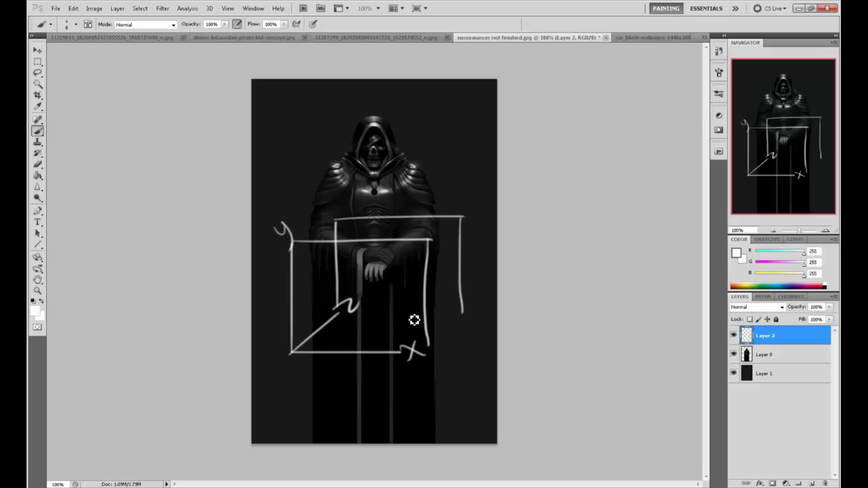
left_click_drag(354, 303, 463, 304)
left_click_drag(425, 244, 460, 212)
left_click_drag(464, 304, 427, 342)
left_click_drag(291, 240, 343, 211)
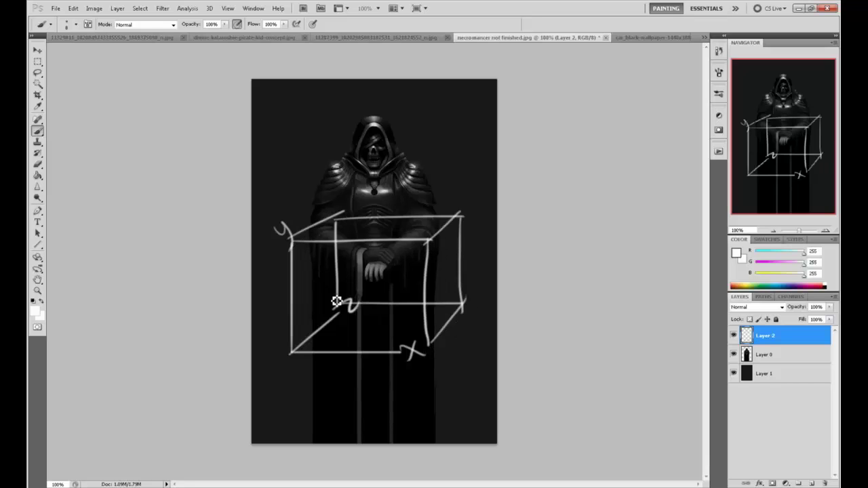
mouse_move(341, 311)
left_mouse_down()
mouse_move(329, 319)
mouse_move(337, 322)
left_mouse_up()
Step: Hatch the wireframe box's top face and part of its side face in white, undoing the stray strokes
mouse_move(317, 231)
left_mouse_down()
mouse_move(369, 221)
mouse_move(385, 225)
mouse_move(387, 240)
mouse_move(428, 241)
mouse_move(464, 222)
mouse_move(443, 240)
left_mouse_up()
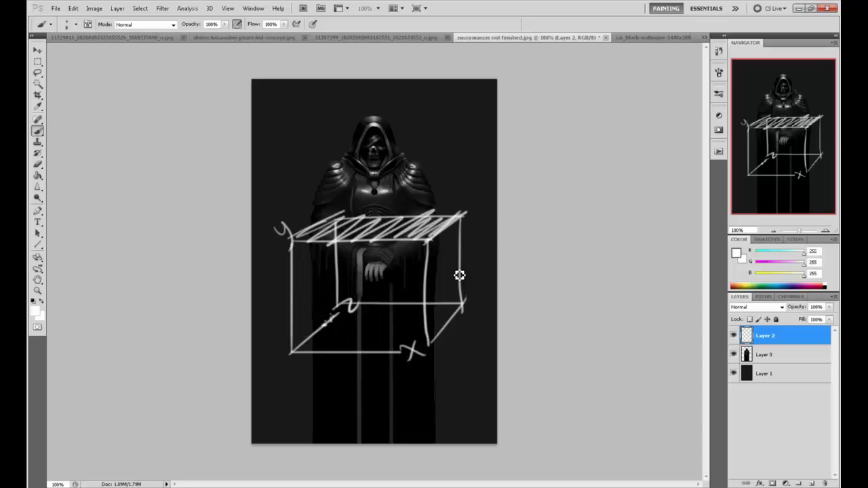
mouse_move(446, 271)
left_mouse_down()
mouse_move(491, 259)
mouse_move(464, 279)
left_mouse_up()
key("ctrl+z")
mouse_move(461, 310)
left_mouse_down()
mouse_move(438, 324)
mouse_move(459, 280)
mouse_move(461, 301)
mouse_move(418, 170)
mouse_move(421, 149)
mouse_move(404, 169)
left_mouse_up()
key("ctrl+z")
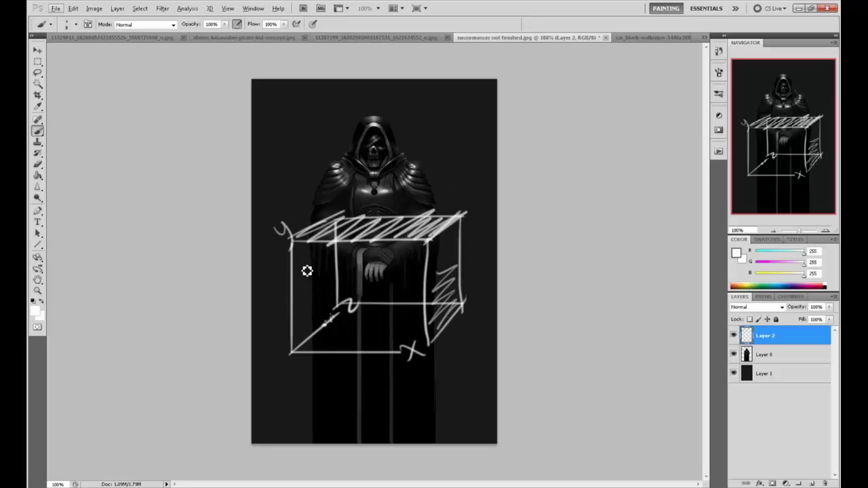
Step: Try strokes on the box's front face and an outline on the chest, and undo them along with the face hatching
mouse_move(306, 272)
left_mouse_down()
mouse_move(351, 305)
mouse_move(394, 320)
mouse_move(407, 353)
left_mouse_up()
key("ctrl+z")
left_click_drag(405, 194, 351, 216)
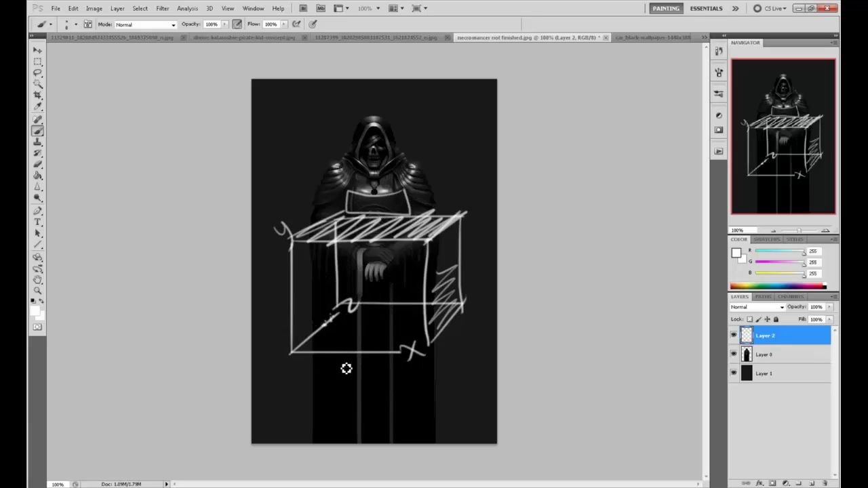
key("ctrl+z")
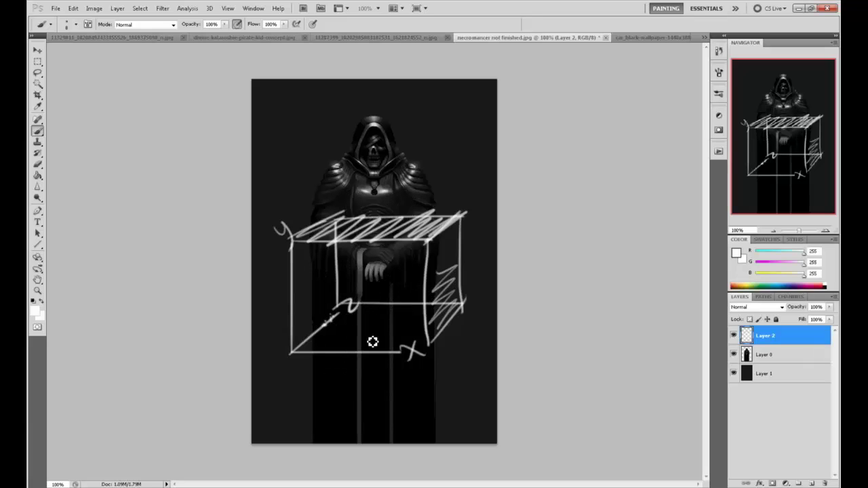
key("ctrl+alt+z")
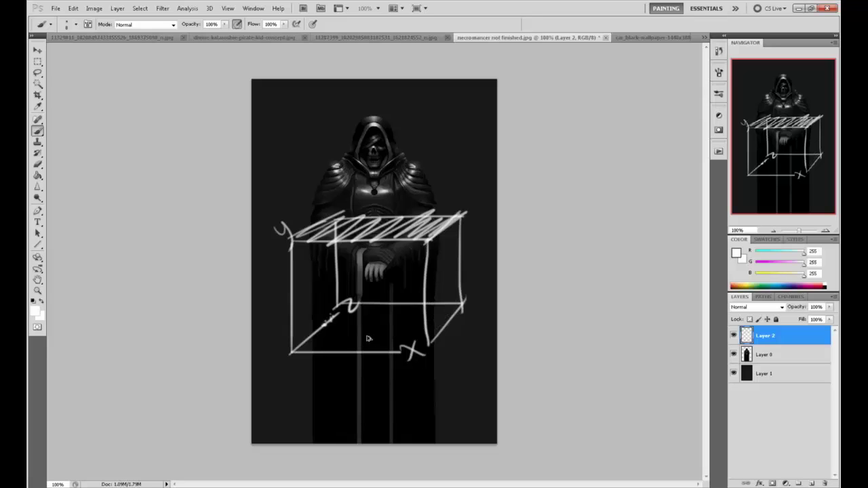
key("ctrl+alt+z")
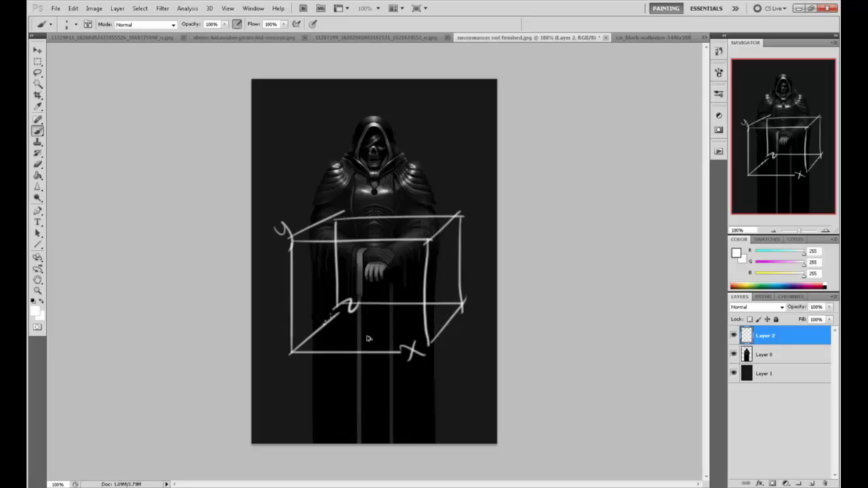
Step: Undo the white wireframe box and the labelled x, y and z axes over the robe
key("ctrl+alt+z")
key("ctrl+alt+z")
key("ctrl+alt+z")
key("ctrl+alt+z")
key("ctrl+alt+z")
key("ctrl+alt+z")
key("ctrl+alt+z")
key("ctrl+alt+z")
key("ctrl+alt+z")
key("ctrl+alt+z")
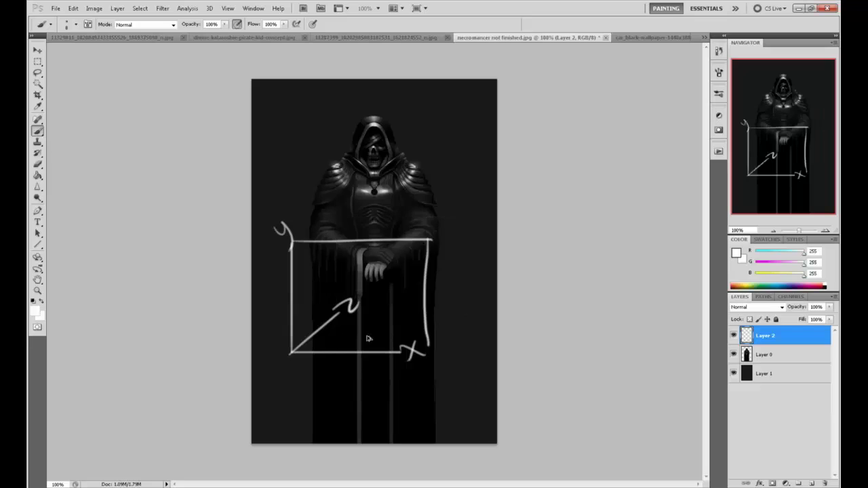
key("ctrl+alt+z")
key("ctrl+alt+z")
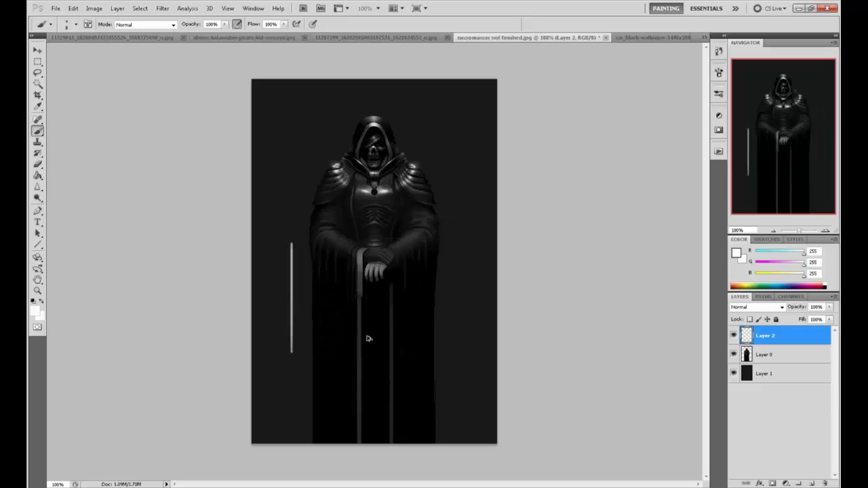
Step: Set up the Dodge tool on Layer 0 for highlights with the exposure at 37%
left_click(42, 201)
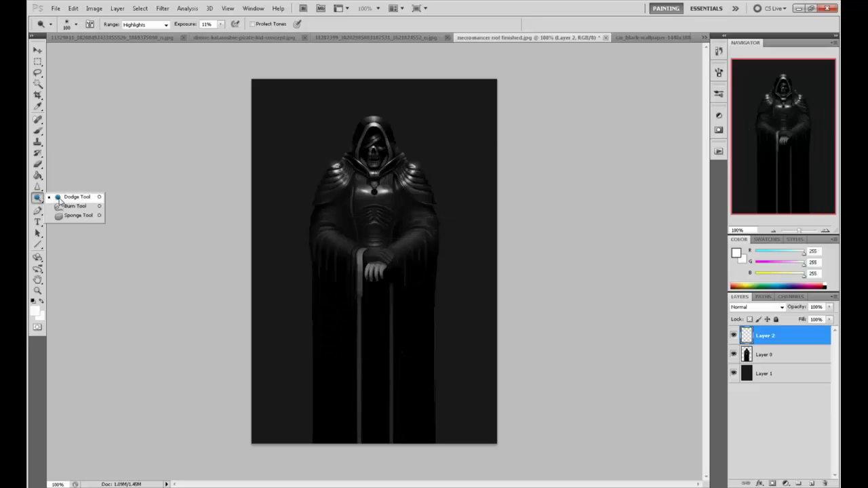
left_click(64, 196)
left_click(763, 353)
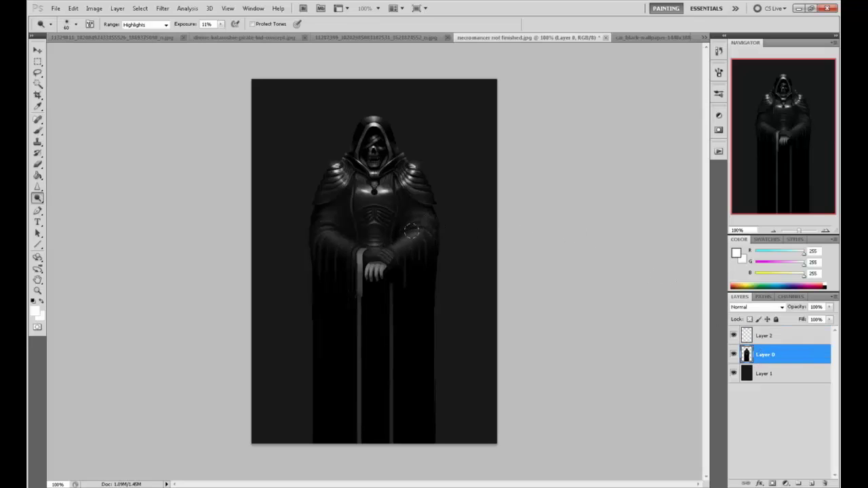
left_click(220, 24)
left_click(234, 35)
left_click(346, 99)
Step: Try dodging the forearm sleeve on the image's right with a larger brush, and undo the strokes
key("]")
mouse_move(396, 246)
left_mouse_down()
mouse_move(400, 231)
mouse_move(408, 241)
left_mouse_up()
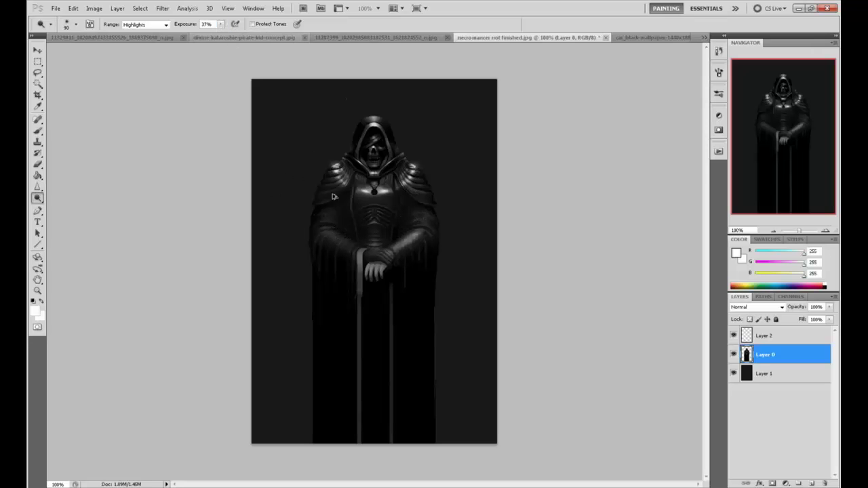
key("ctrl+alt+z")
key("ctrl+alt+z")
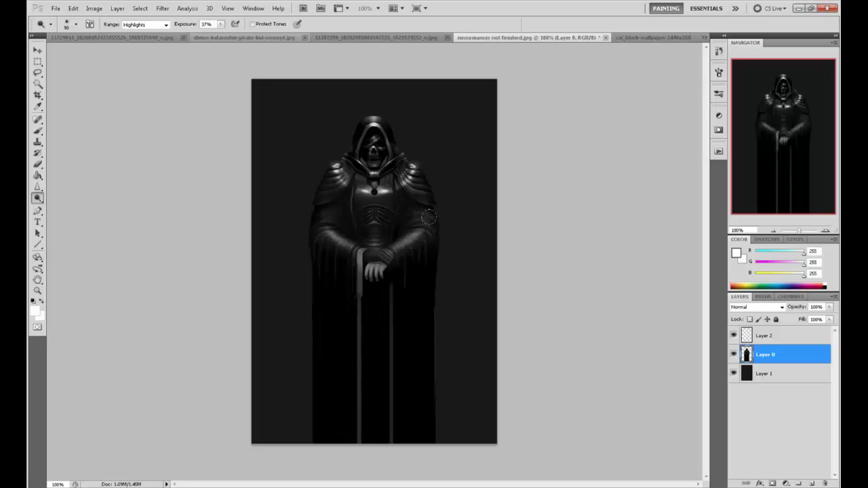
Step: Switch to the Brush tool with a different brush tip and sample a dark grey from the right-hand sleeve
key("b")
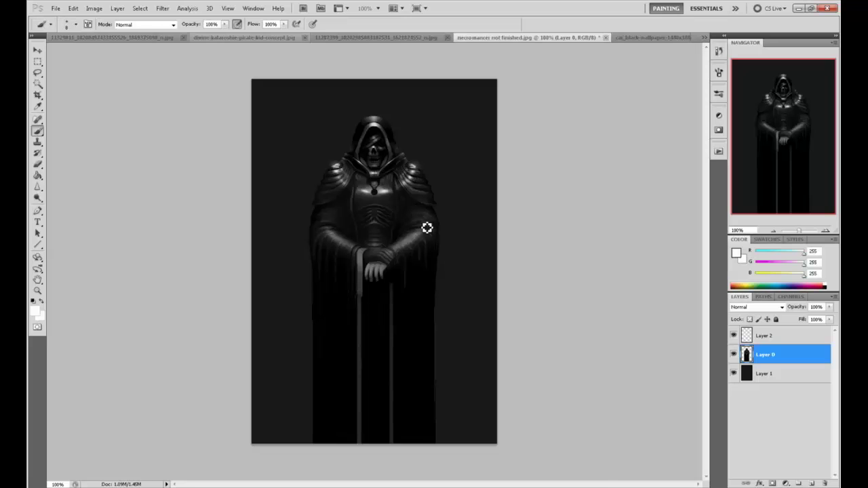
right_click(426, 228)
left_click(502, 410)
left_click(649, 322)
left_click(415, 242, "alt")
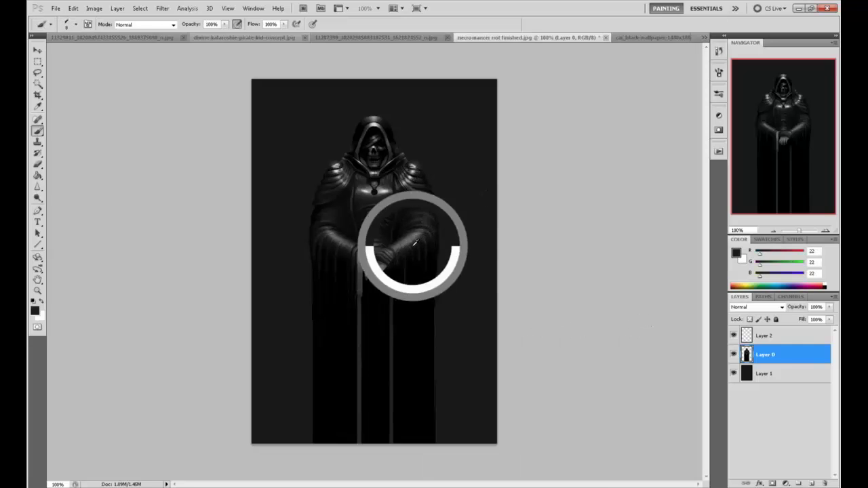
Step: Sample near-black shadow tones around the left-hand sleeve as the painting colour, ending on RGB 3, 3, 3
left_click(224, 23)
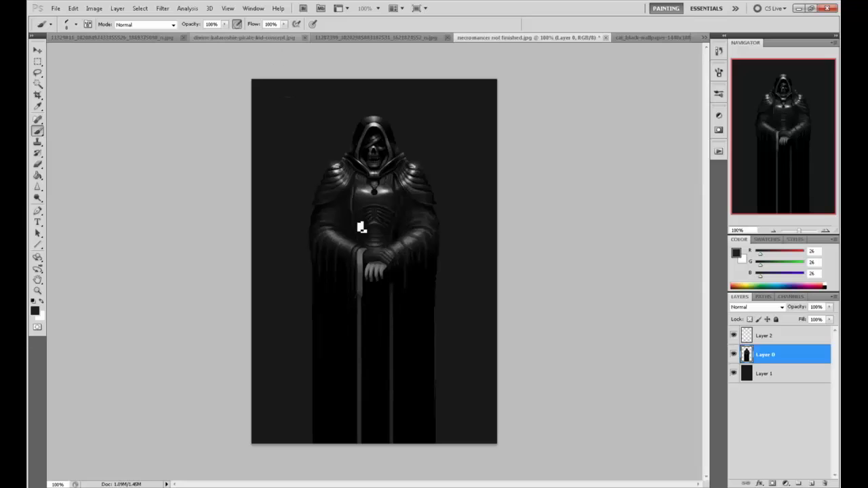
left_click(341, 252, "alt")
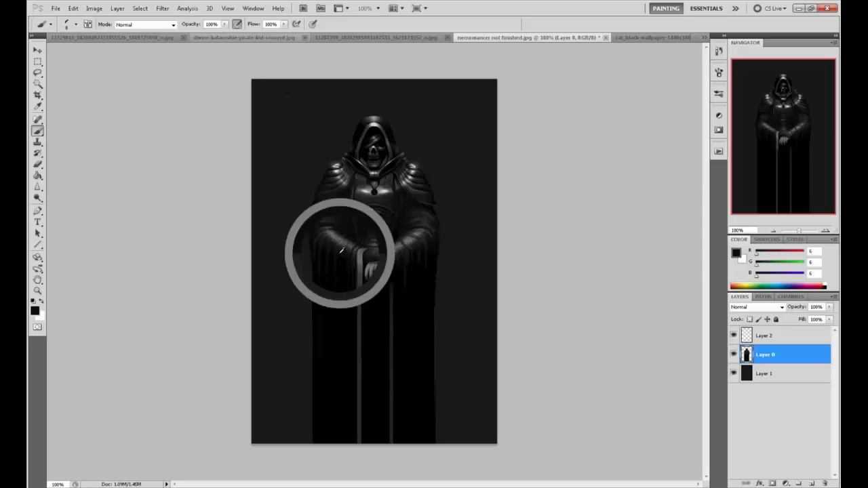
left_click(352, 238, "alt")
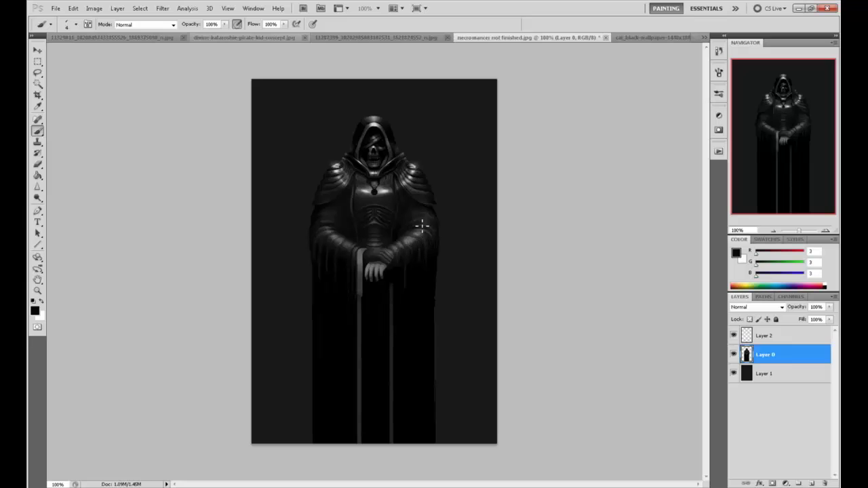
Step: Sample a light grey from the shoulder armour and dodge the highlights around the torso at 37% exposure
left_click(413, 170, "alt")
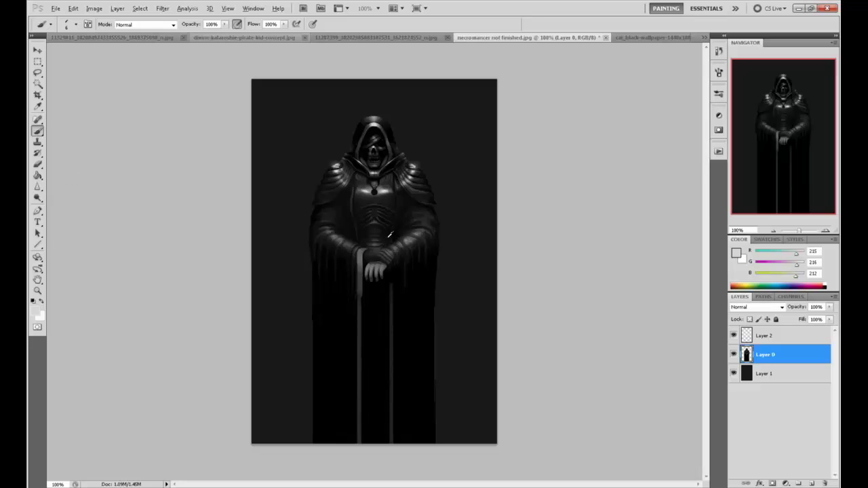
left_click(37, 197)
left_click(65, 196)
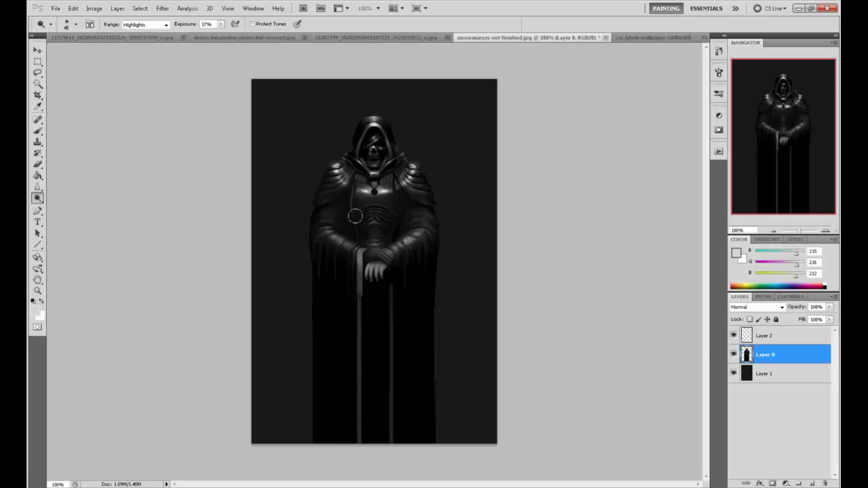
key("b")
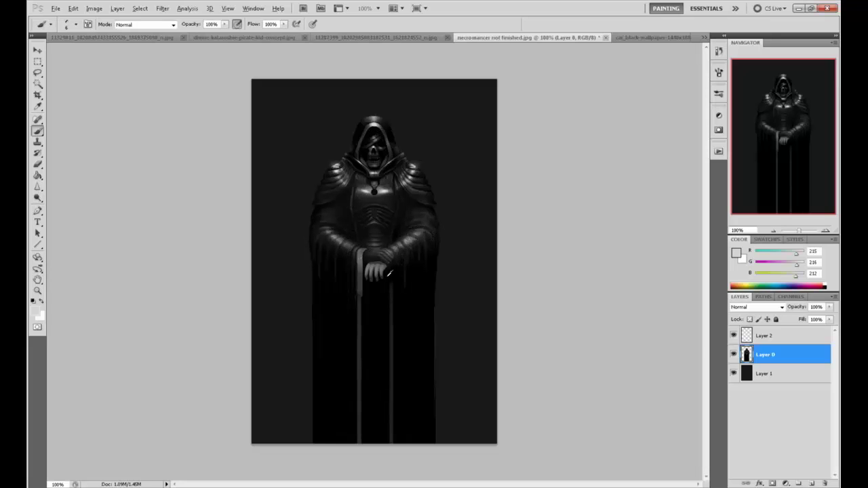
Step: Try to darken the lower hand with a black brush at 51% opacity, then undo the stroke
key("d")
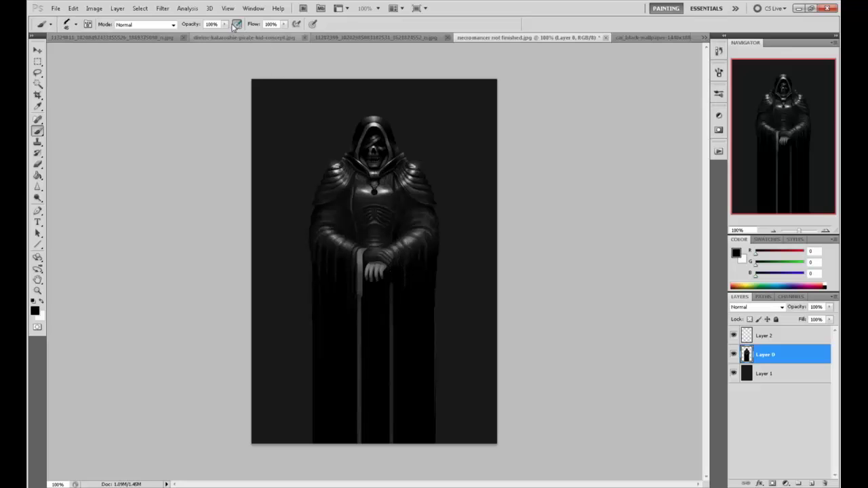
key("5")
key("1")
left_click_drag(376, 277, 372, 269)
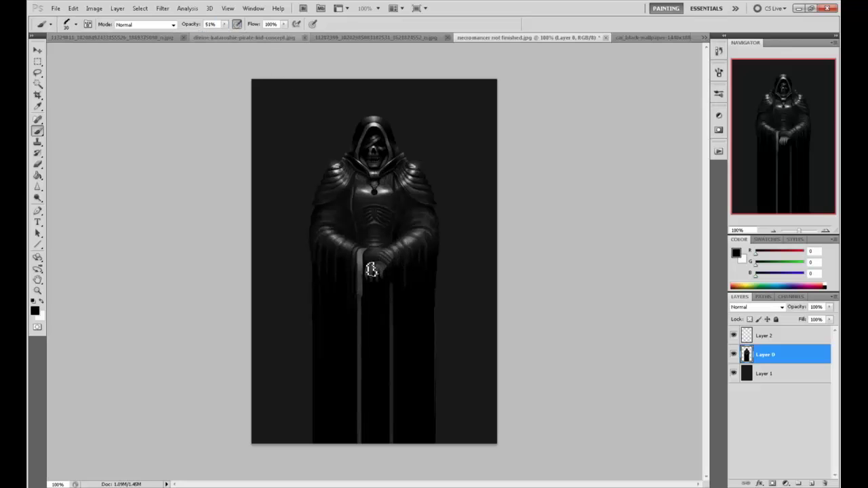
key("ctrl+z")
Step: Darken the fingers and back of the lower hand with a very small black brush at 100% opacity
left_click(390, 271)
key("bracketleft")
key("bracketleft")
key("bracketleft")
key("bracketleft")
key("bracketleft")
key("bracketleft")
key("bracketleft")
left_click(225, 24)
left_click_drag(224, 33, 259, 35)
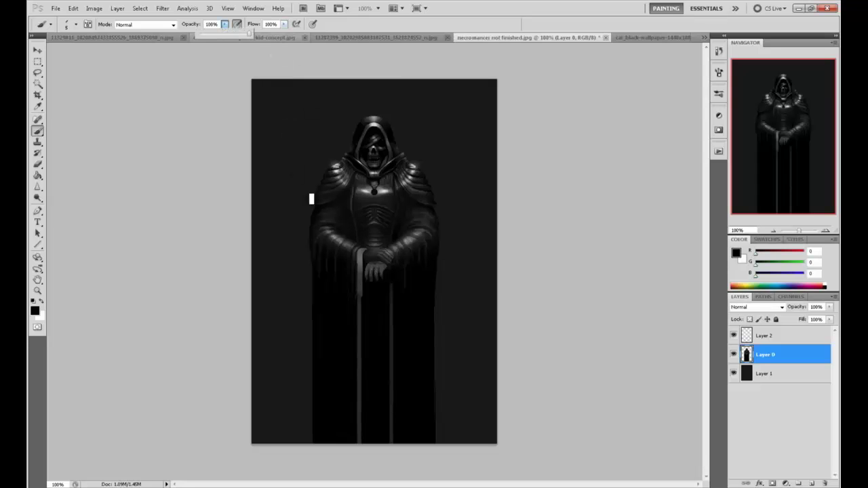
left_click(377, 276)
key("bracketright")
key("bracketright")
key("bracketright")
key("bracketright")
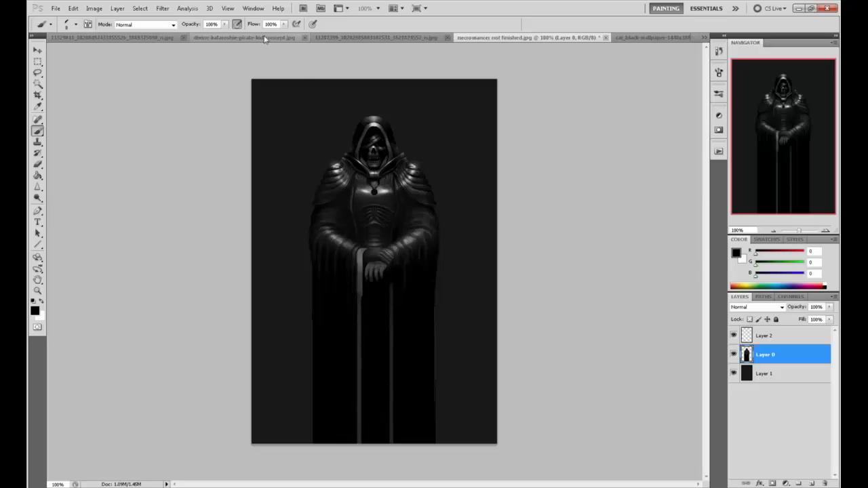
Step: Tone down the hand and the long vertical strips below it with a larger black brush at 30% opacity
left_click(225, 24)
left_click(413, 297)
key("bracketright")
key("bracketright")
key("bracketright")
left_click(226, 24)
left_click_drag(229, 34, 191, 34)
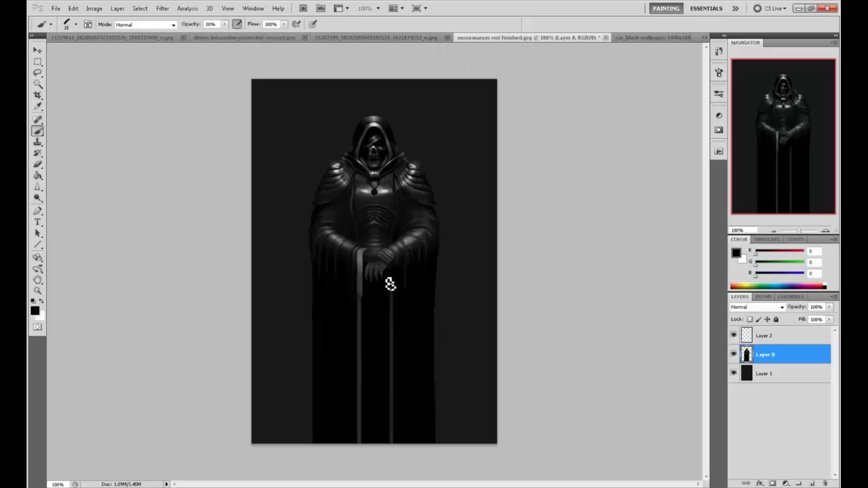
left_click_drag(383, 275, 383, 280)
key("period")
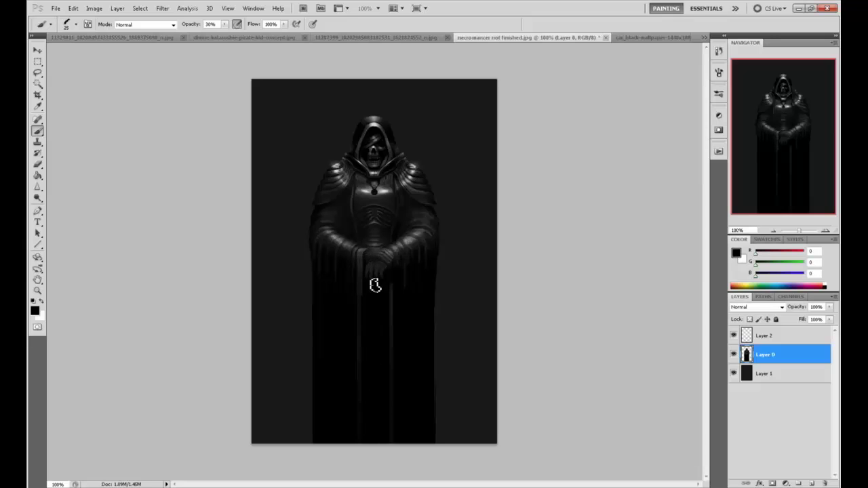
Step: Dodge the highlights on the wrist, sleeves and lower torso at 37% exposure
left_click_drag(38, 198, 58, 196)
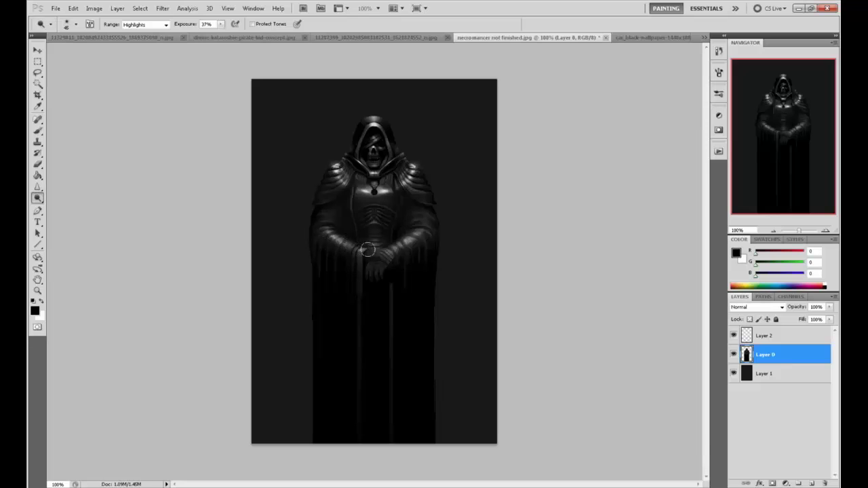
left_click_drag(379, 224, 369, 237)
key("b")
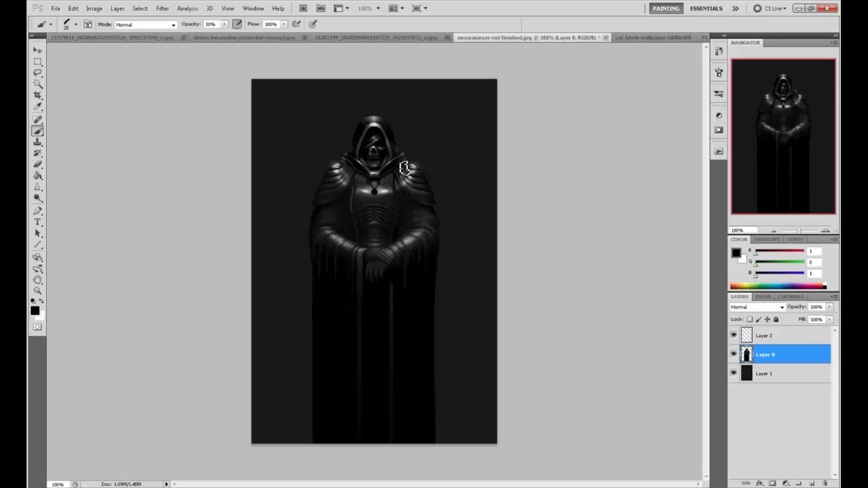
Step: Darken the lower robe with a soft 100 px black brush at 62% opacity and dodge the sleeve highlights
right_click(407, 200)
double_click(514, 424)
left_click(224, 24)
left_click_drag(223, 34, 241, 38)
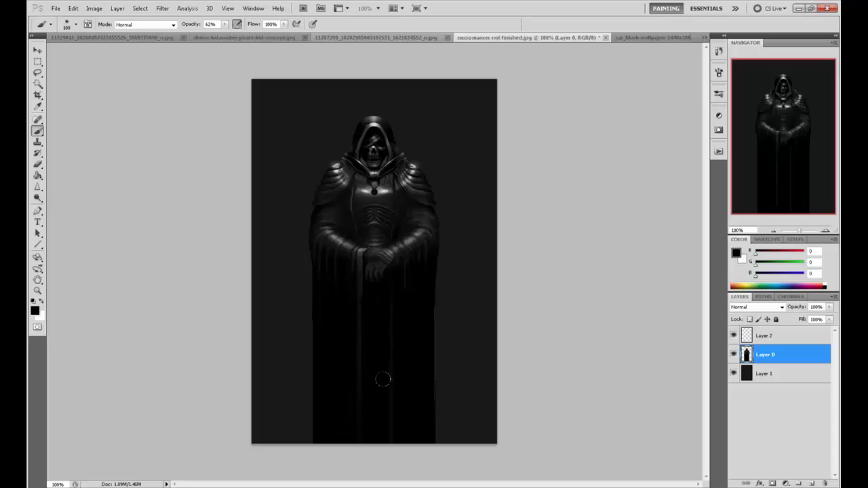
left_click_drag(42, 196, 60, 196)
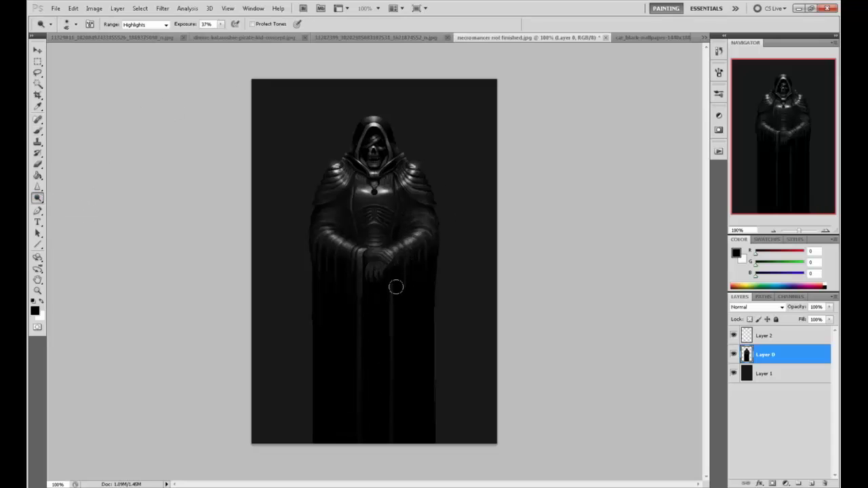
key("b")
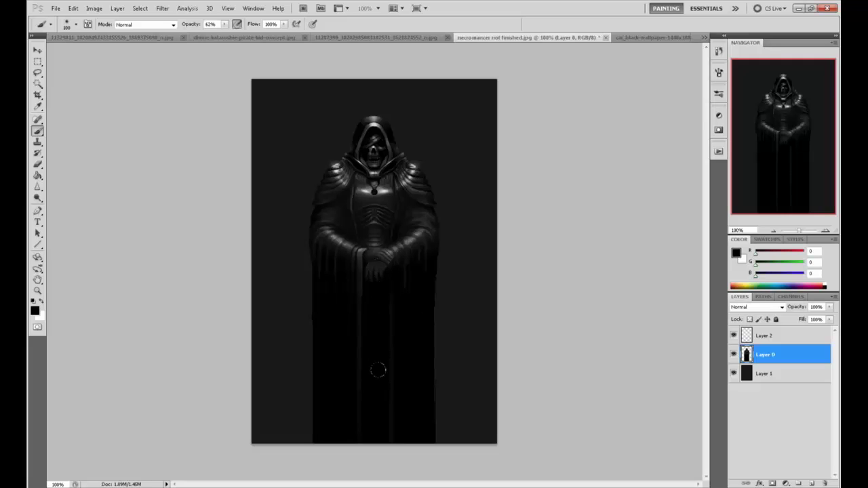
left_click_drag(39, 197, 68, 196)
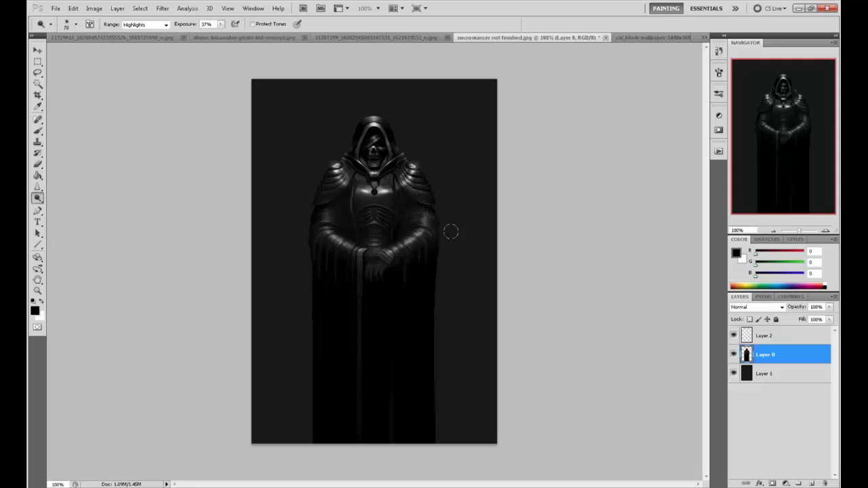
Step: Select the figure's silhouette on Layer 0 and add a new layer above it
key("ctrl+a")
key("v")
key("Up")
key("ctrl+d")
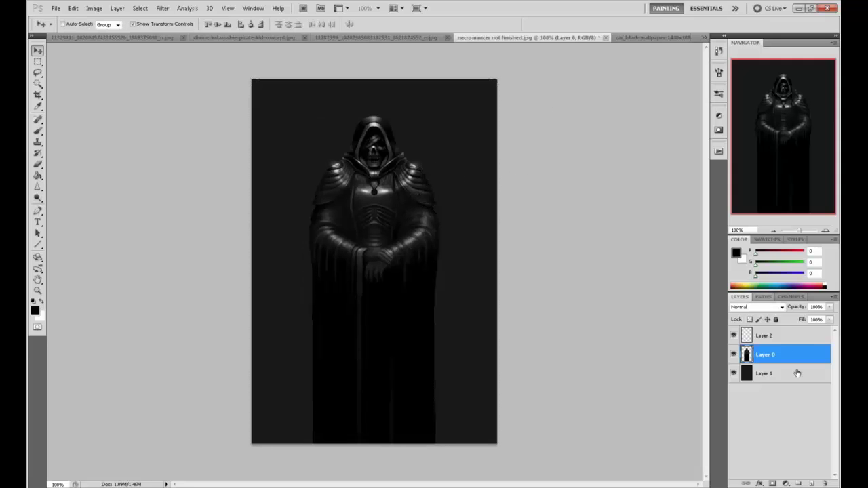
left_click(810, 484)
Step: Try to paint a light grey rim light along the figure's right edge at 62% opacity, then undo the strokes
key("b")
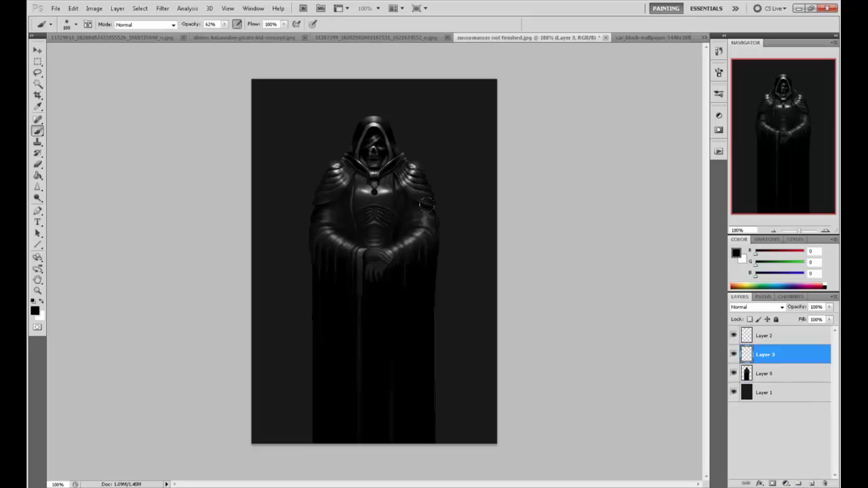
left_click(415, 167, "alt")
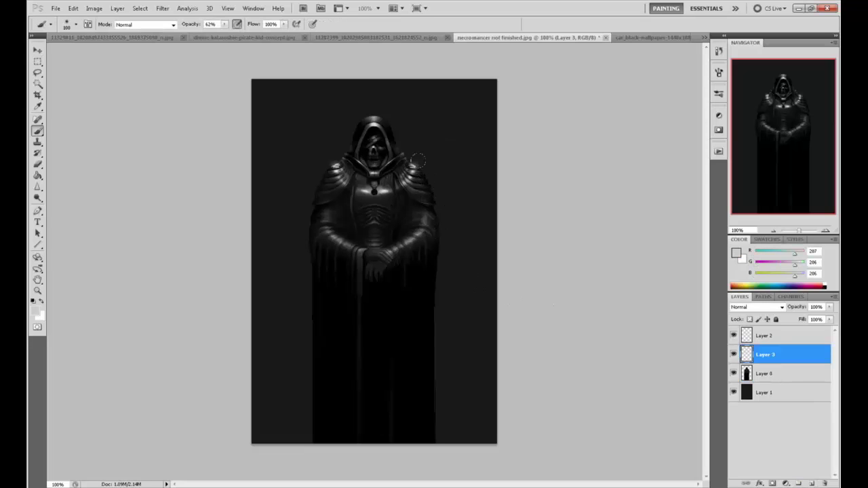
mouse_move(419, 171)
left_mouse_down()
mouse_move(433, 243)
mouse_move(438, 236)
mouse_move(434, 442)
left_mouse_up()
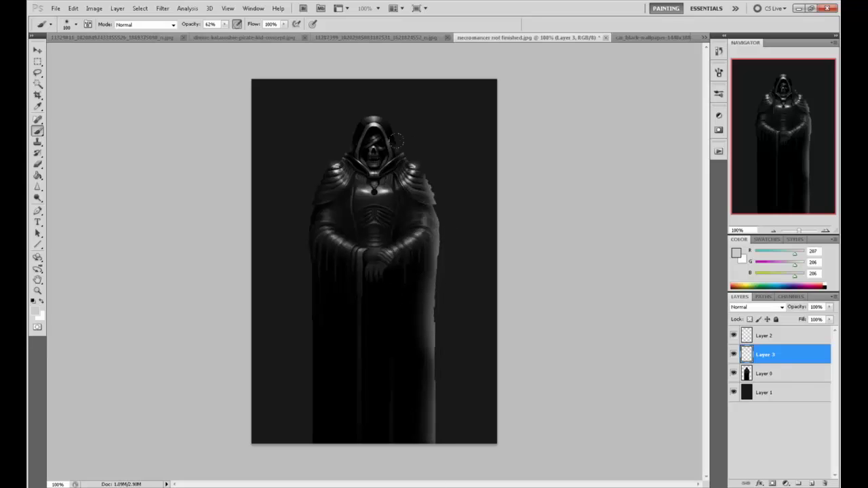
key("ctrl+alt+z")
key("ctrl+alt+z")
key("ctrl+alt+z")
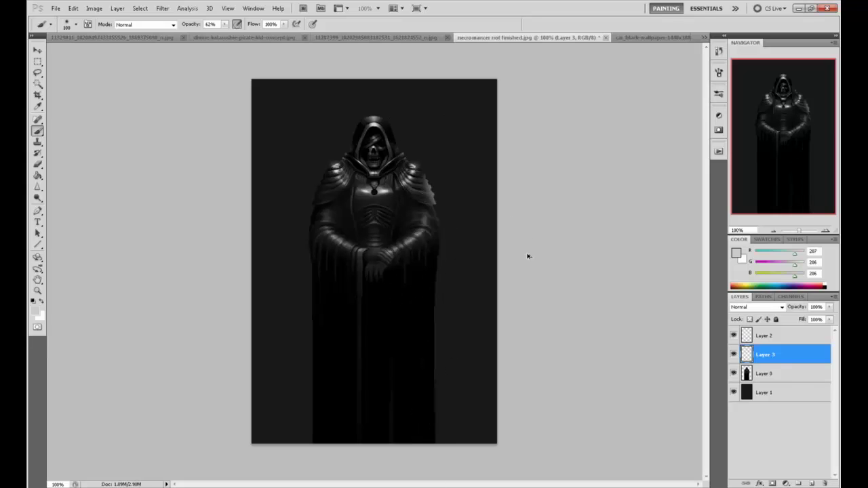
key("ctrl+alt+z")
key("ctrl+alt+z")
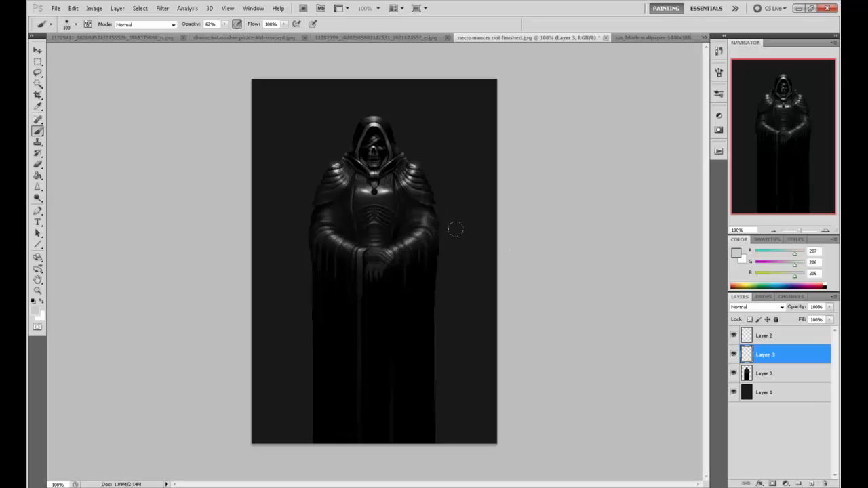
Step: Deselect the figure and darken the background on Layer 1 by lowering its lightness to about -45
key("m")
right_click(463, 229)
left_click(494, 237)
left_click(769, 393)
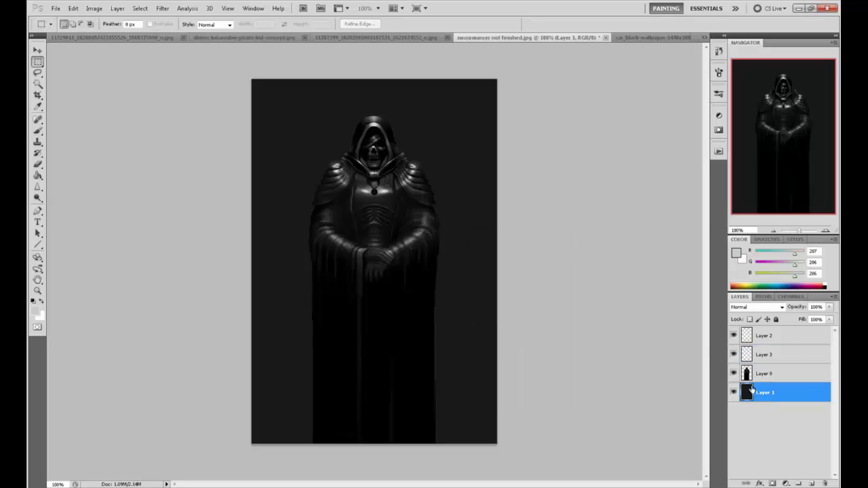
key("ctrl+u")
left_click_drag(669, 341, 657, 342)
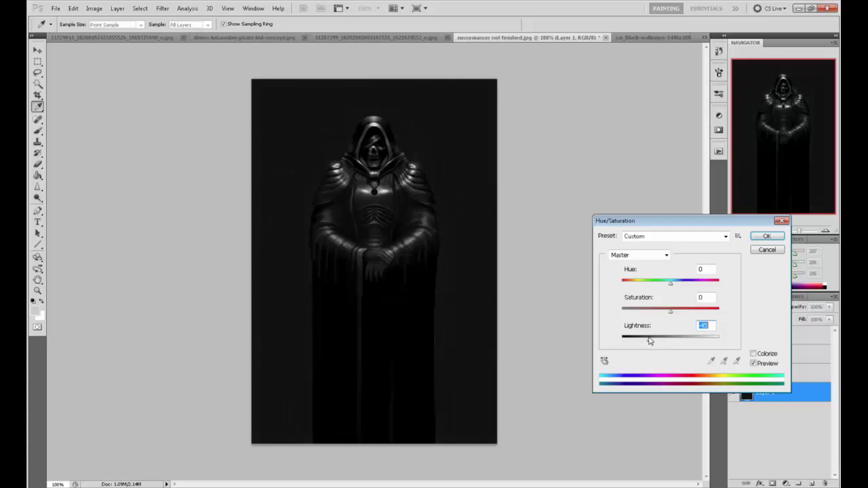
left_click(767, 236)
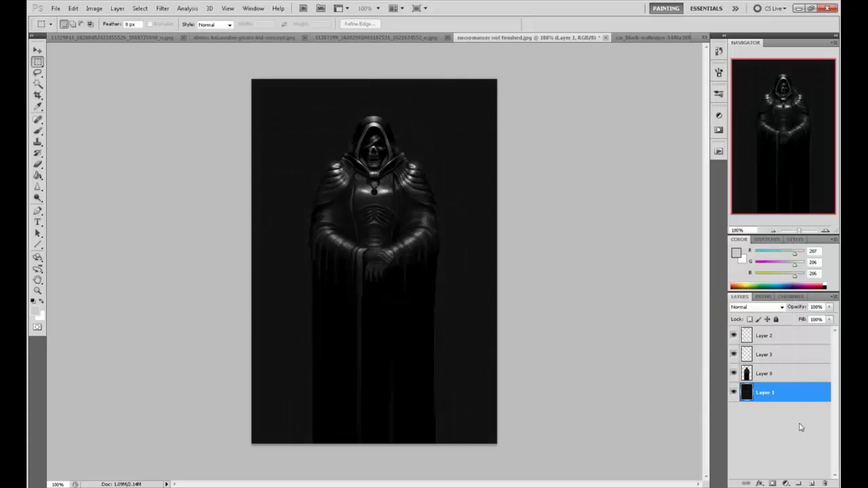
Step: Add a layer above Layer 1 and paint a soft light grey glow behind the head and shoulders at 22% opacity
left_click(812, 483)
key("b")
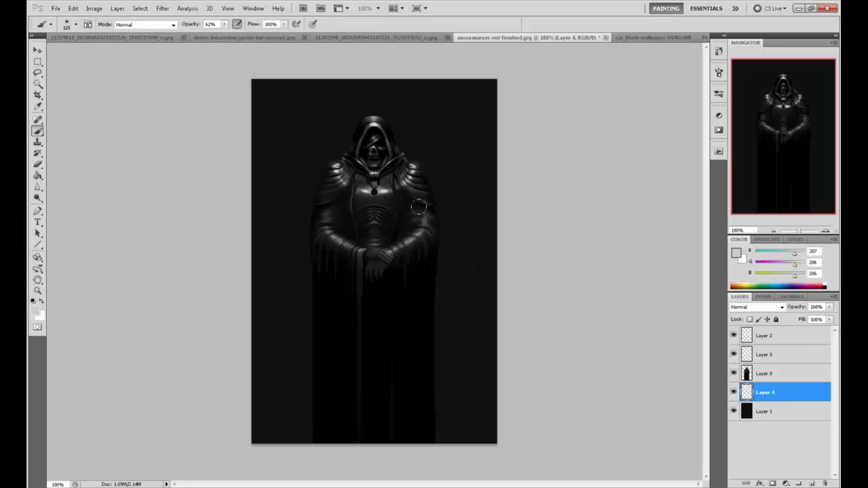
left_click(224, 25)
left_click_drag(221, 36, 206, 35)
left_click(375, 122, "alt")
left_click_drag(371, 129, 366, 178)
Step: Undo the 400 px dab near the head and brighten the backdrop with 600 px soft dabs at 22% opacity
key("bracketleft")
key("bracketleft")
left_click(370, 124)
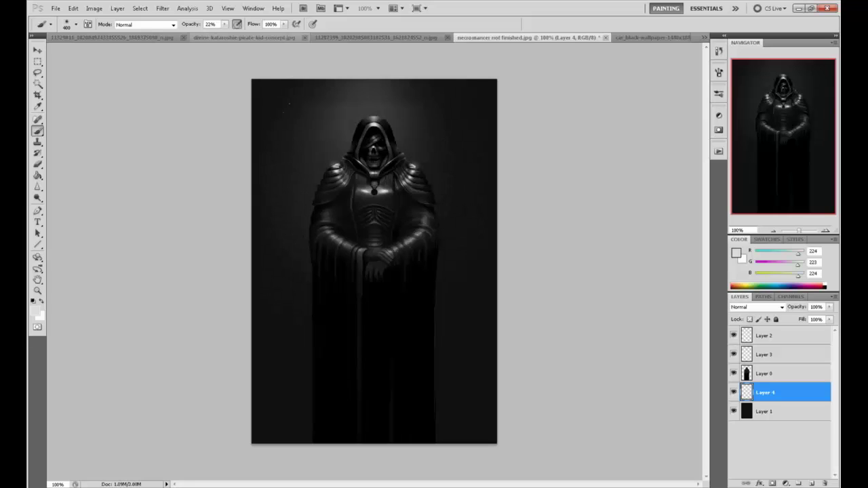
key("ctrl+z")
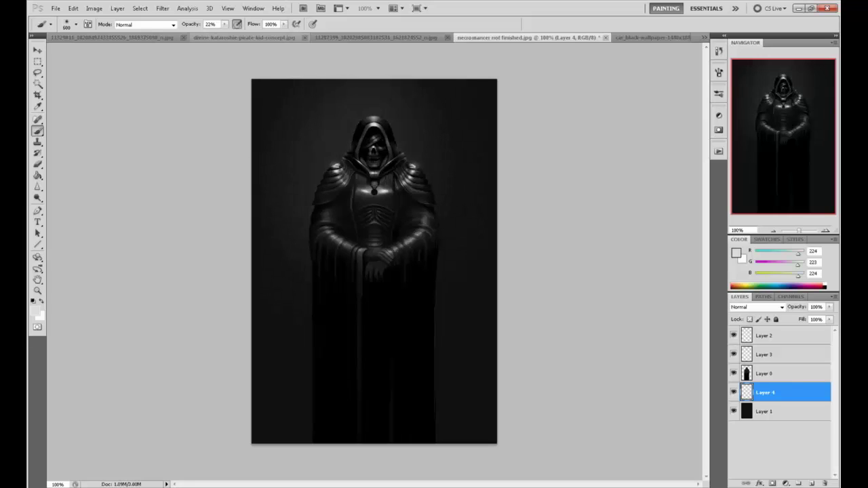
left_click(374, 168)
left_click(373, 67)
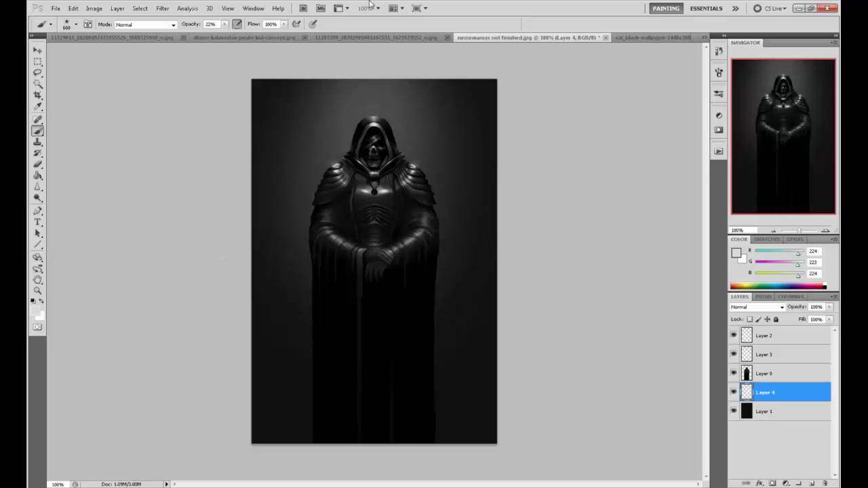
Step: Erase both sides of the glow on Layer 4 with a soft 500 px eraser, leaving a narrow beam above the head
key("e")
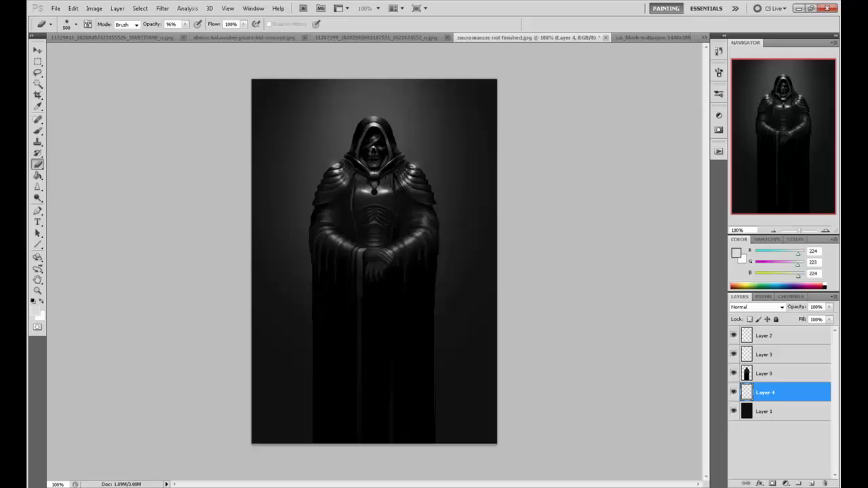
left_click_drag(516, 146, 510, 271)
left_click_drag(239, 122, 246, 271)
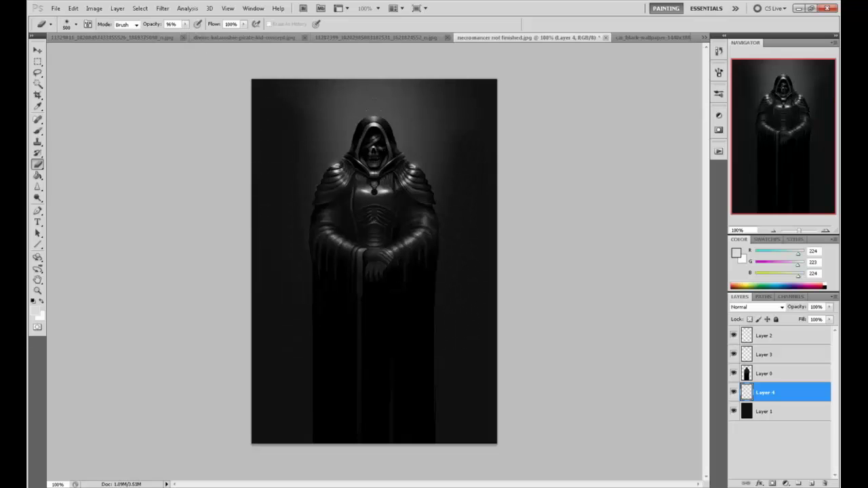
left_click_drag(249, 193, 286, 76)
left_click_drag(437, 180, 411, 85)
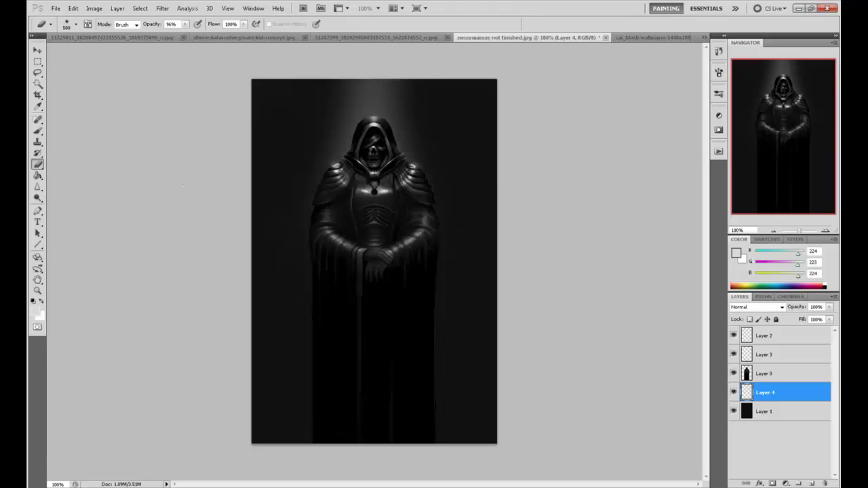
Step: Soften the figure's edges on Layer 0 with the Blur tool
left_click(774, 372)
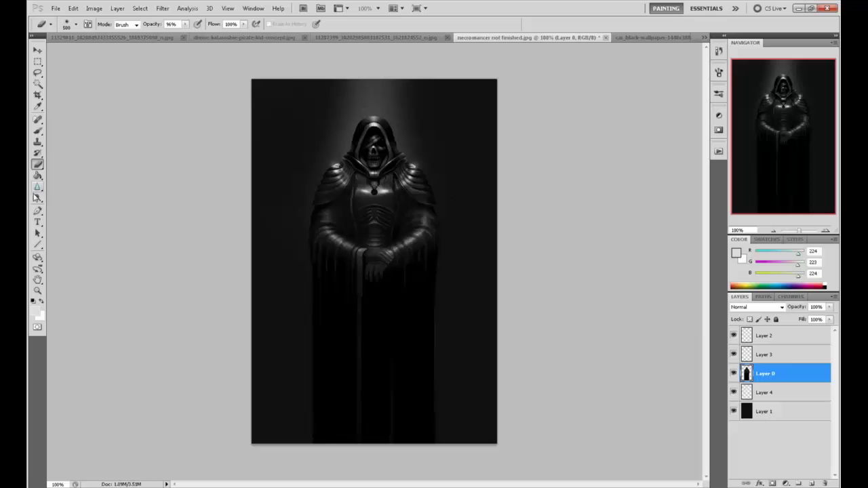
left_click(36, 191)
right_click(37, 188)
left_click(73, 187)
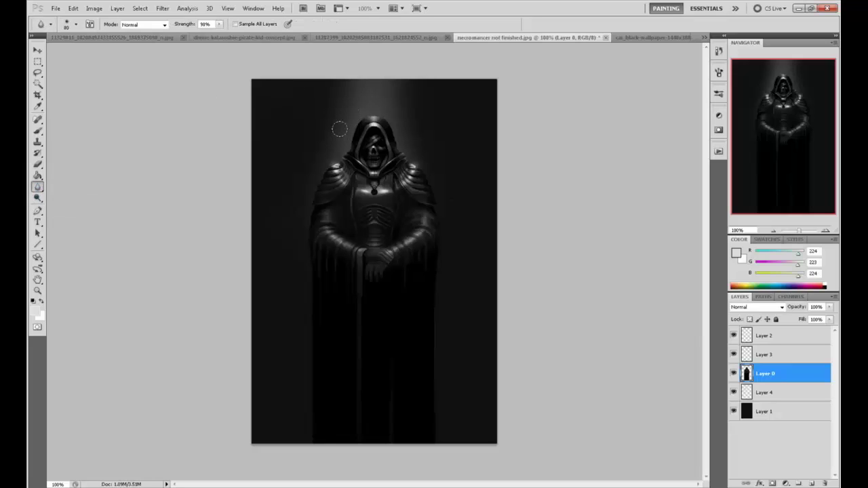
Step: Add a layer above Layer 2 and brush a faint light over the hood and face at 22% opacity
left_click(778, 358)
left_click(782, 338)
left_click(812, 483)
key("b")
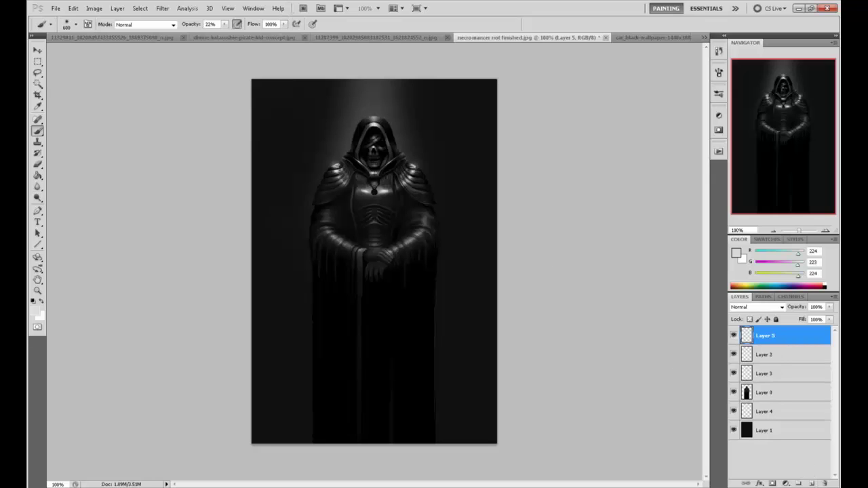
left_click_drag(372, 83, 372, 135)
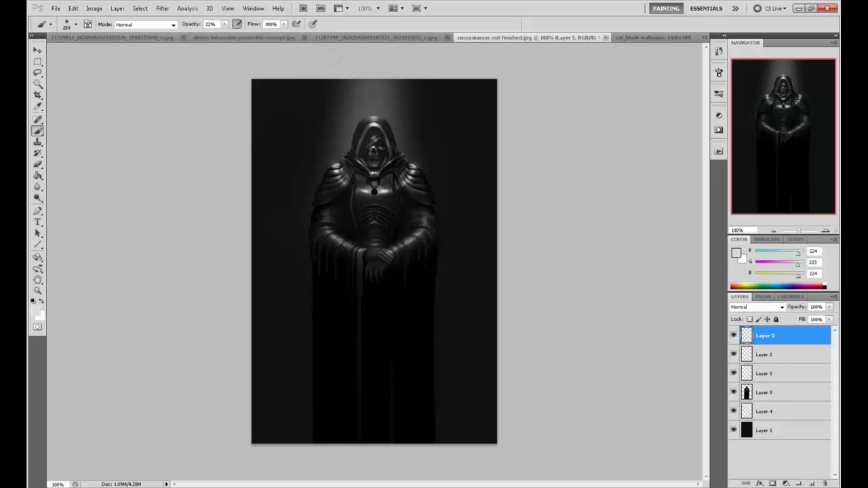
Step: Brighten the light beam above the hood on Layer 5 with a soft 250 px brush at 22% opacity
mouse_move(371, 80)
left_mouse_down()
mouse_move(372, 133)
mouse_move(367, 83)
left_mouse_up()
key("bracketleft")
key("bracketleft")
key("bracketleft")
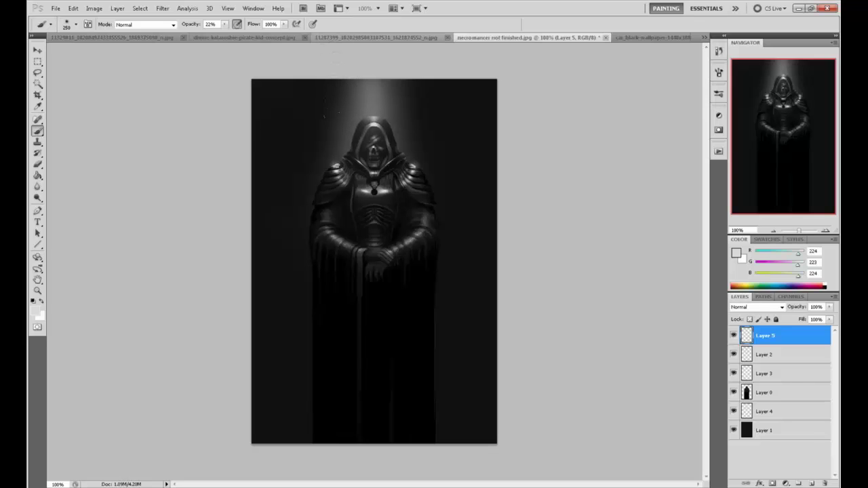
left_click_drag(371, 136, 372, 109)
Step: Erase the excess light around the hood on Layer 5 with a soft 200 px eraser at 96% opacity
key("e")
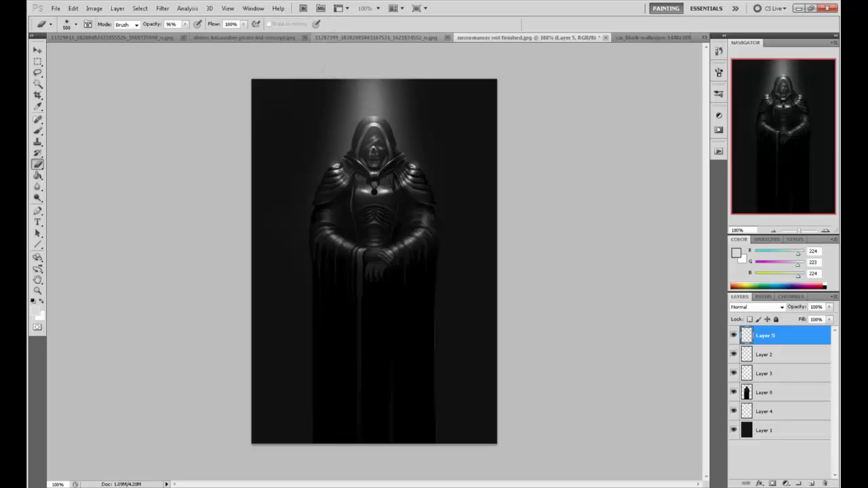
mouse_move(386, 126)
left_mouse_down()
mouse_move(384, 149)
mouse_move(352, 159)
mouse_move(361, 109)
left_mouse_up()
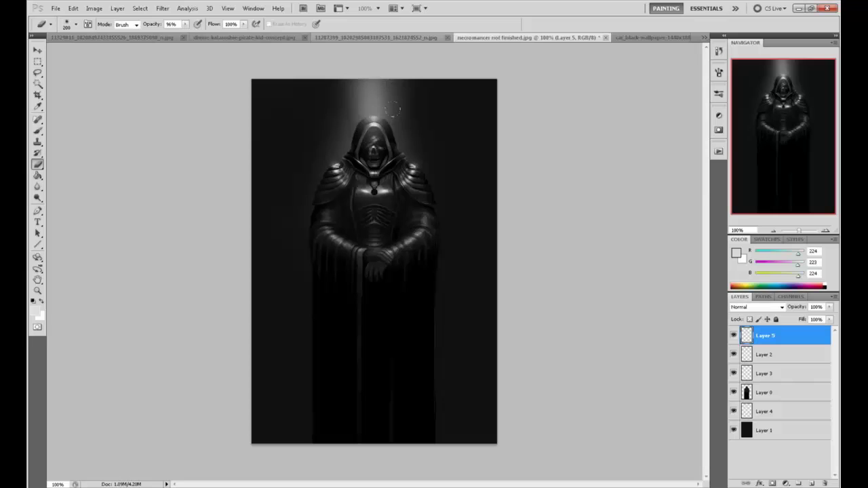
left_click(342, 126)
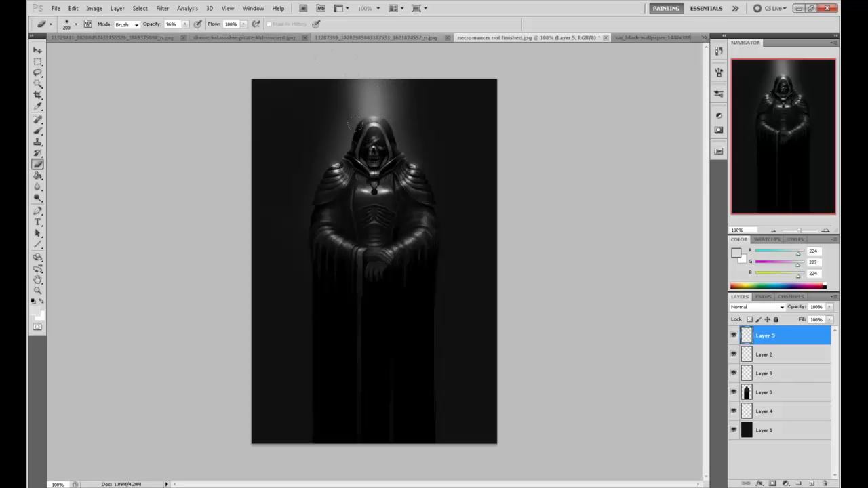
left_click(353, 124)
Step: Sample a near-black from the hood and load the flat rectangular 80 px brush preset
key("b")
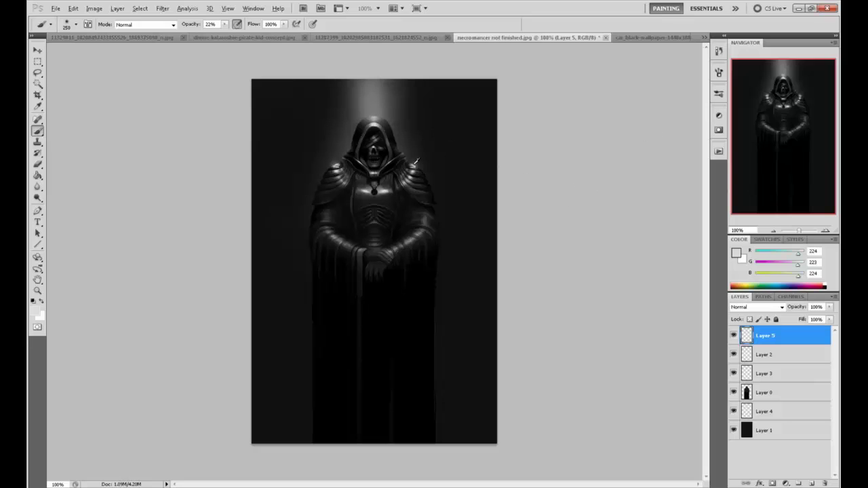
key("bracketleft")
key("bracketleft")
key("bracketleft")
key("bracketleft")
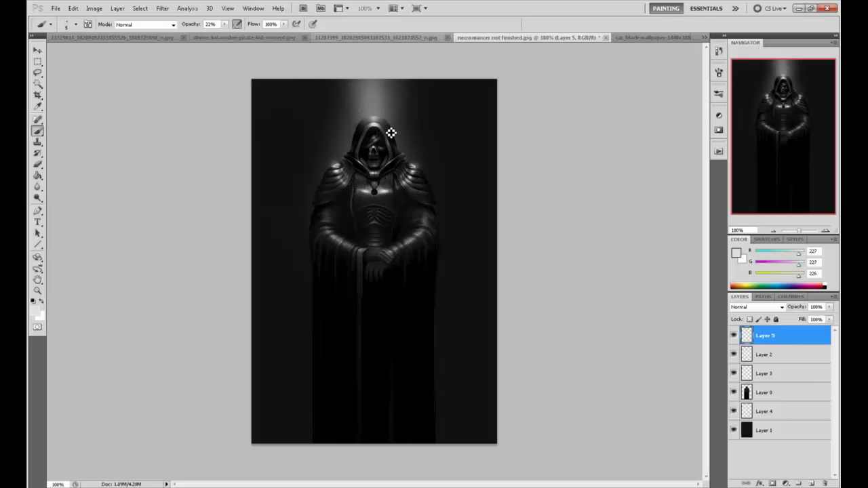
left_click(380, 132, "alt")
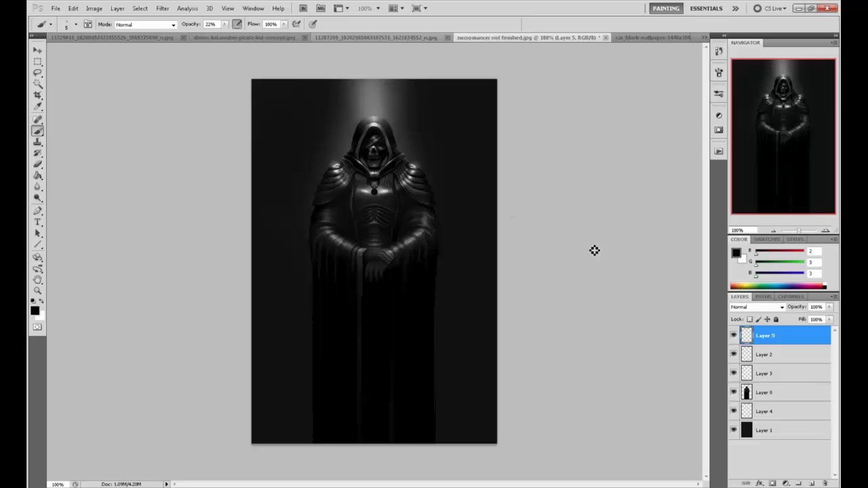
right_click(403, 157)
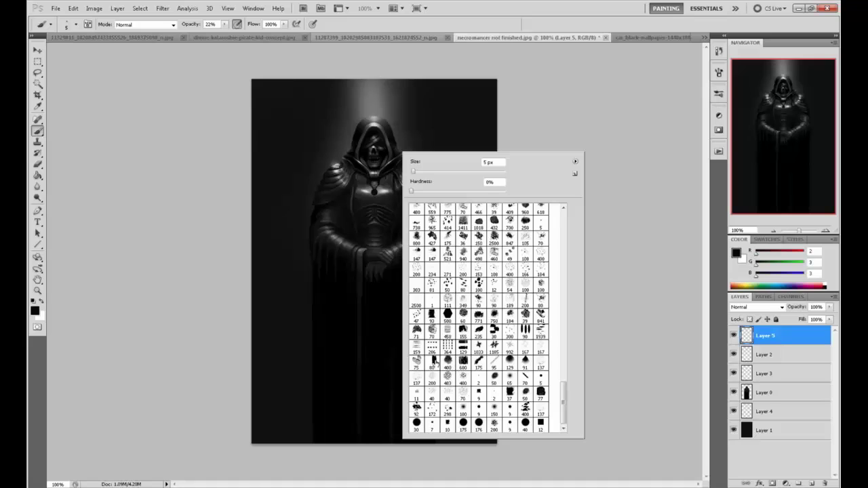
left_click(432, 361)
left_click(623, 287)
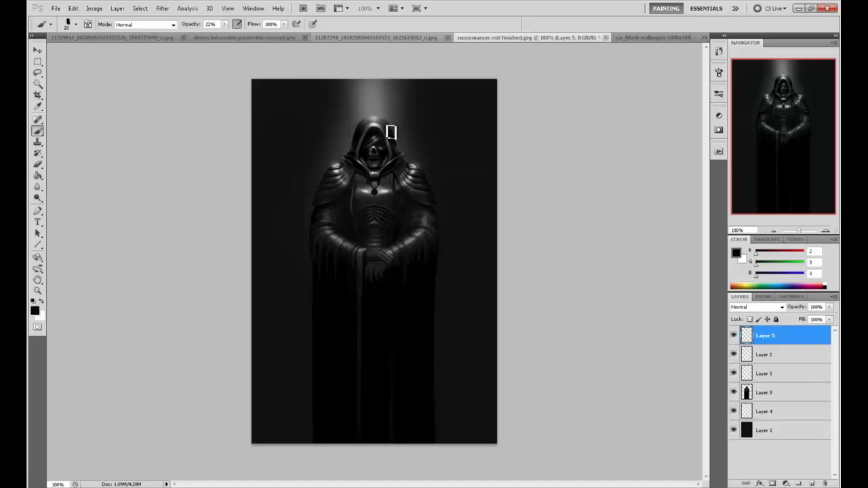
Step: Add a layer above Layer 5 and reduce the flat brush to a few pixels at 13% opacity for retouching the hood
key("[")
key("[")
key("[")
key("[")
key("[")
key("[")
key("[")
key("[")
left_click(812, 484)
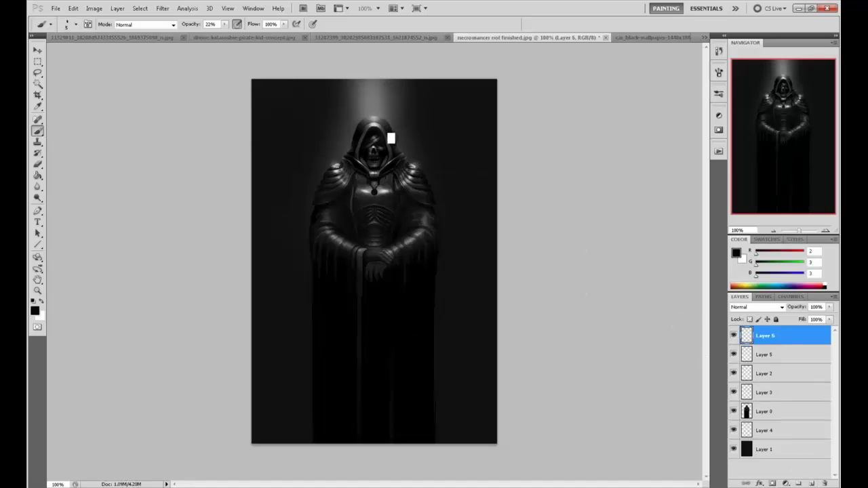
key("1")
key("3")
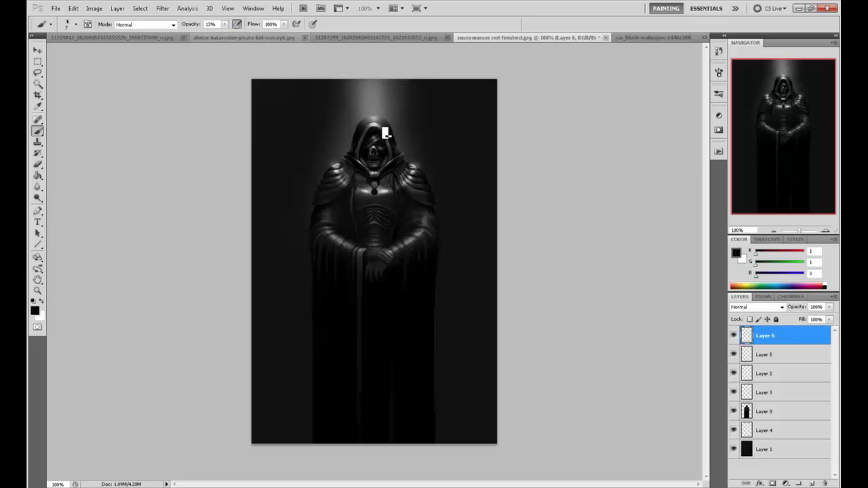
Step: Try the Sharpen tool at 31% strength on the top edge of the hood on Layer 6
left_click(37, 187)
left_click(68, 195)
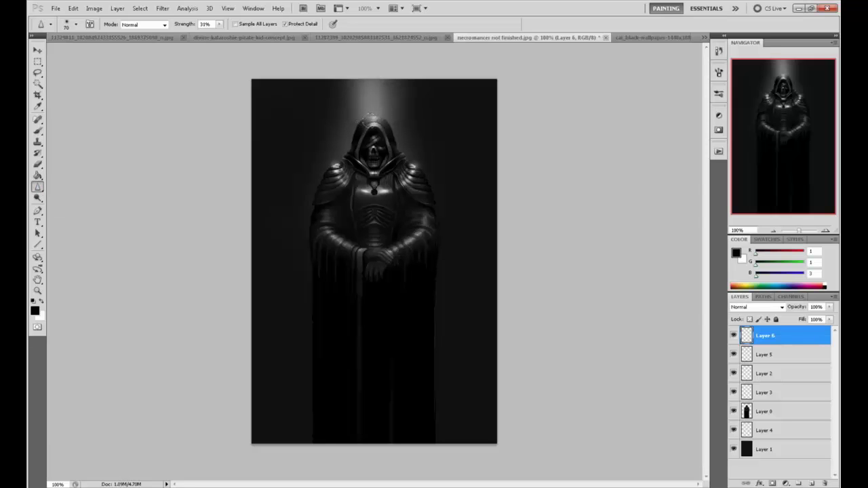
key("z")
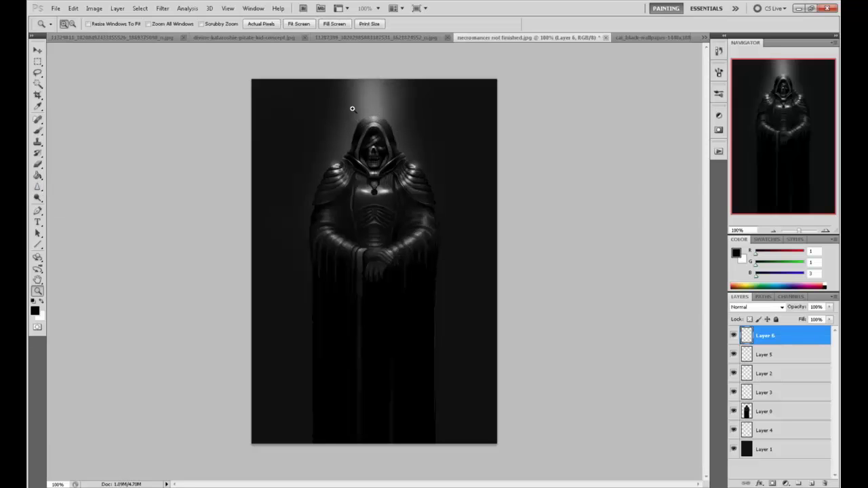
left_click_drag(354, 110, 400, 152)
left_click(37, 186)
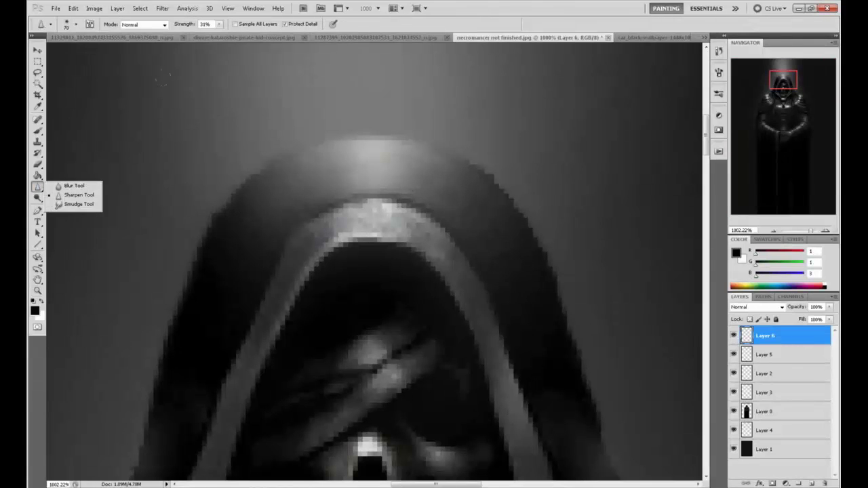
left_click(68, 195)
key("e")
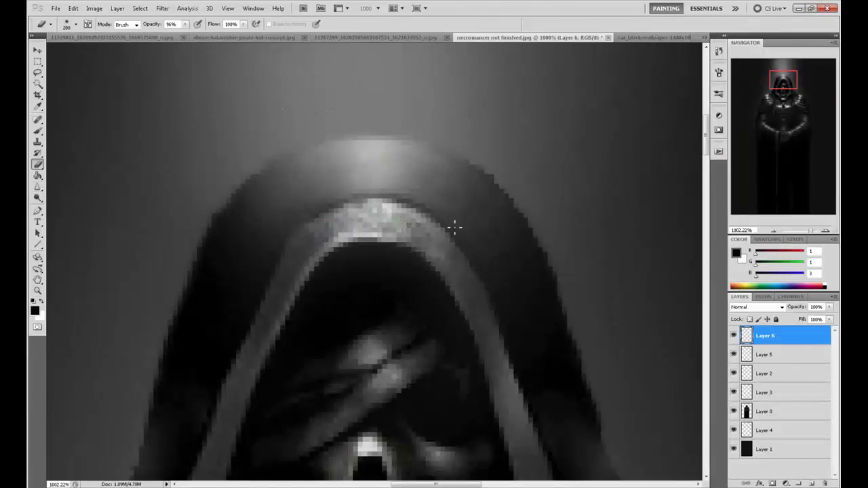
key("ctrl+0")
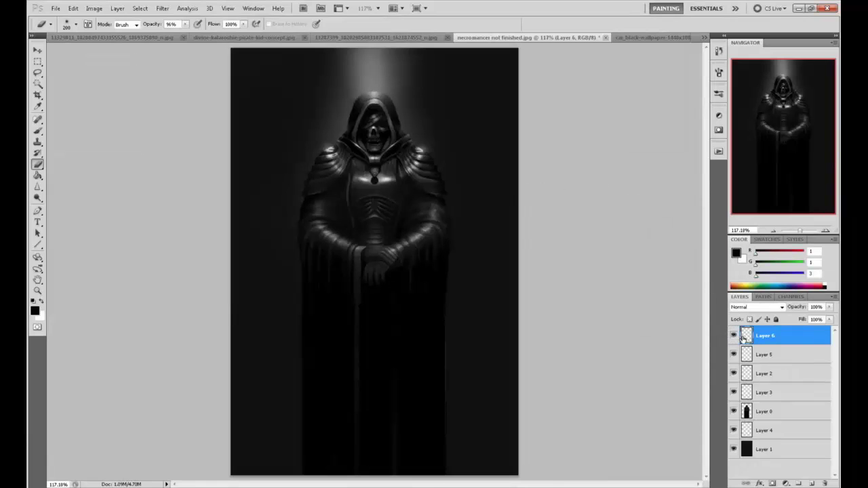
Step: Preview Layer 6 at +100 lightness with Hue/Saturation, discard the adjustment and delete the layer
key("ctrl+u")
left_click_drag(671, 340, 750, 349)
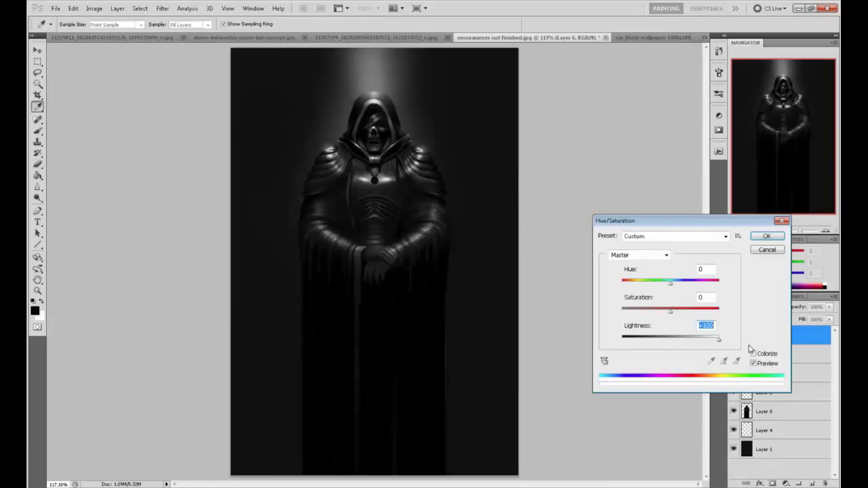
left_click(778, 249)
key("b")
left_click(824, 483)
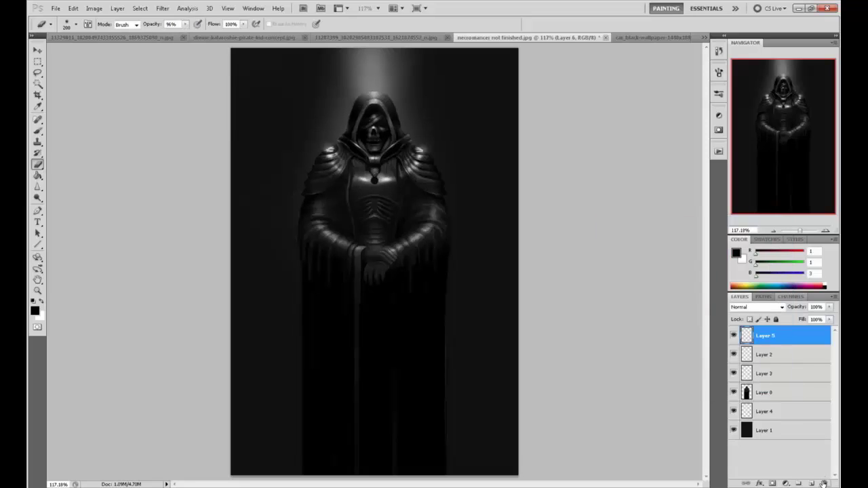
Step: Flatten all the painting's layers into a single background layer
key("ctrl+1")
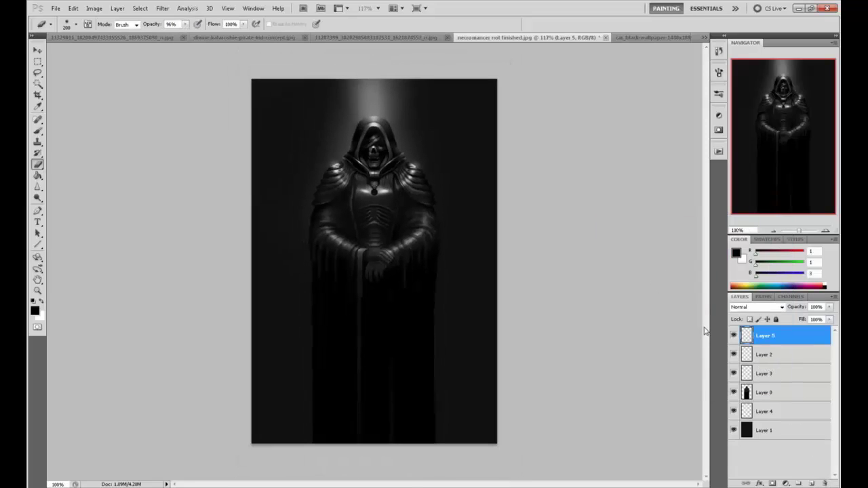
left_click(771, 394)
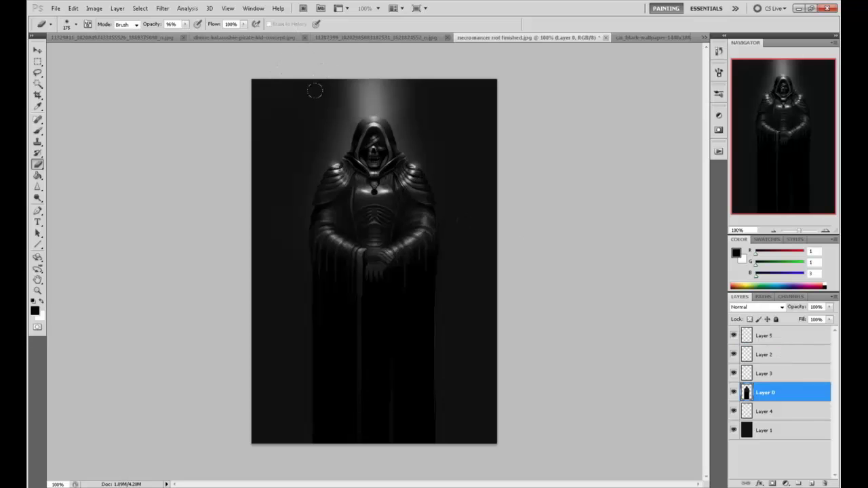
key("[")
key("[")
right_click(781, 399)
left_click(796, 390)
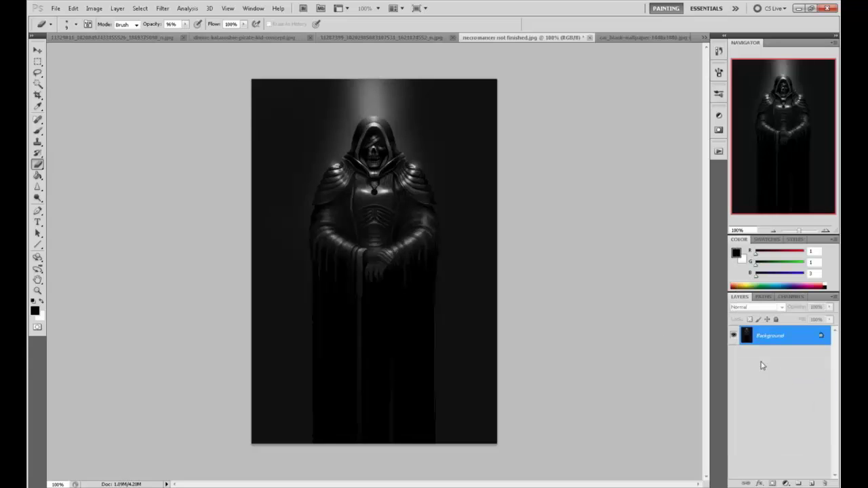
Step: Dodge the highlights where the hand meets the top of the staff at 37% exposure
left_click_drag(37, 197, 61, 199)
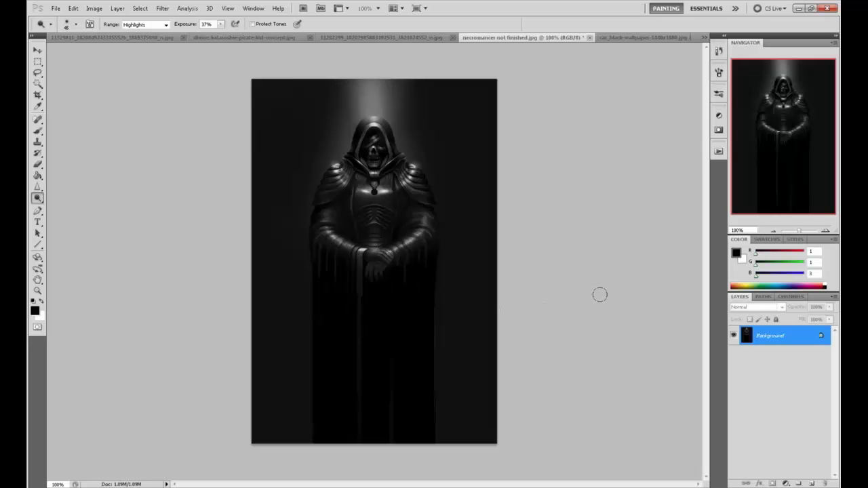
key("v")
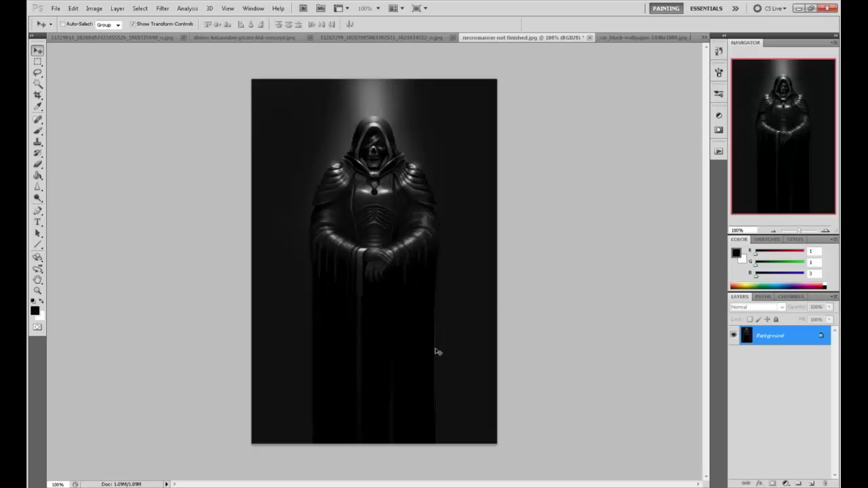
Step: Darken the lower robe and surrounding backdrop with a soft 400 px black brush at 75% opacity, undoing the last stroke
key("b")
right_click(399, 329)
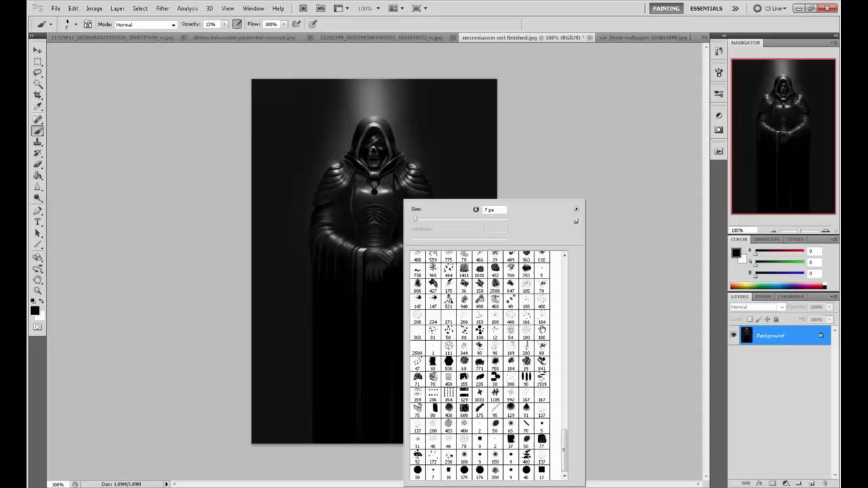
double_click(513, 425)
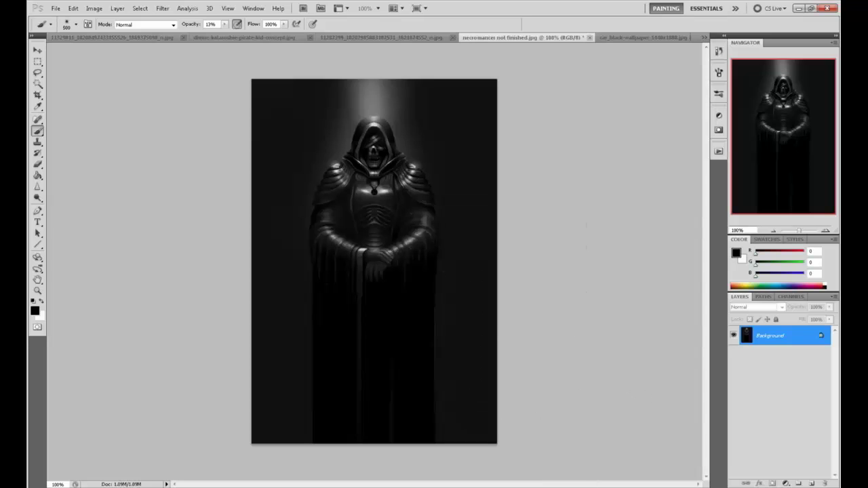
left_click_drag(225, 24, 256, 34)
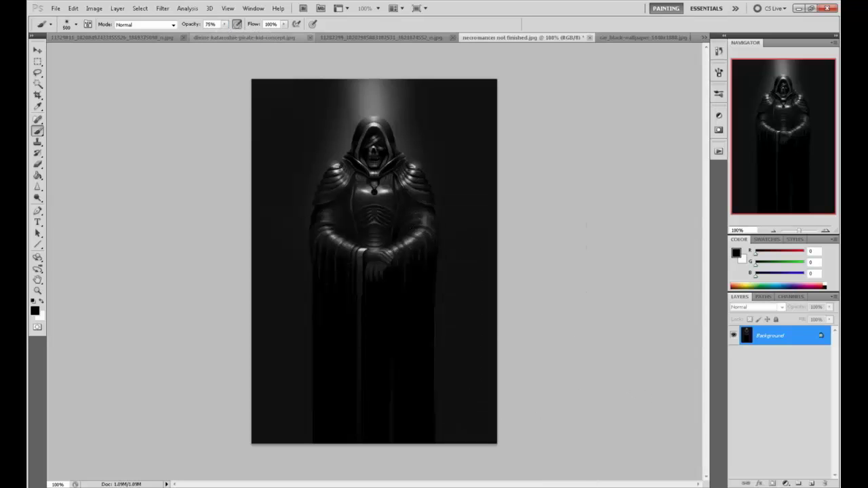
key("bracketleft")
key("bracketleft")
key("bracketleft")
left_click_drag(389, 434, 444, 413)
mouse_move(209, 366)
left_mouse_down()
mouse_move(255, 424)
mouse_move(178, 299)
left_mouse_up()
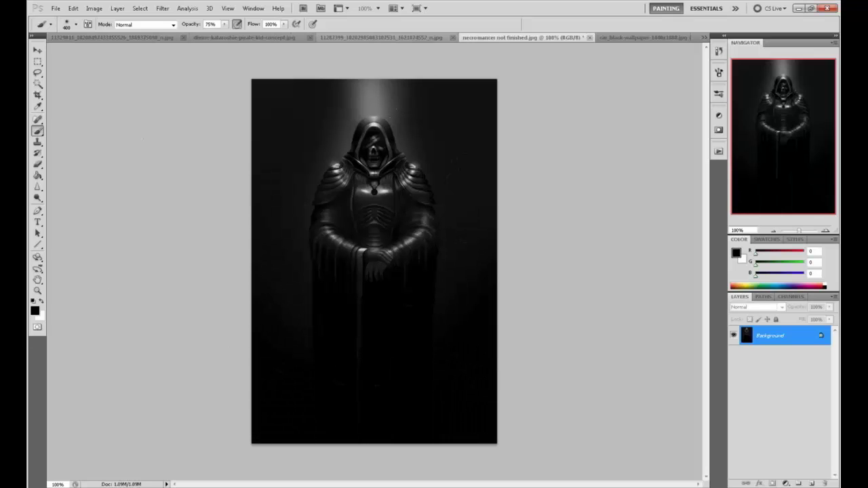
key("ctrl+z")
Step: Save the painting as a JPEG at maximum quality 12 with the Baseline ("Standard") format
key("ctrl+s")
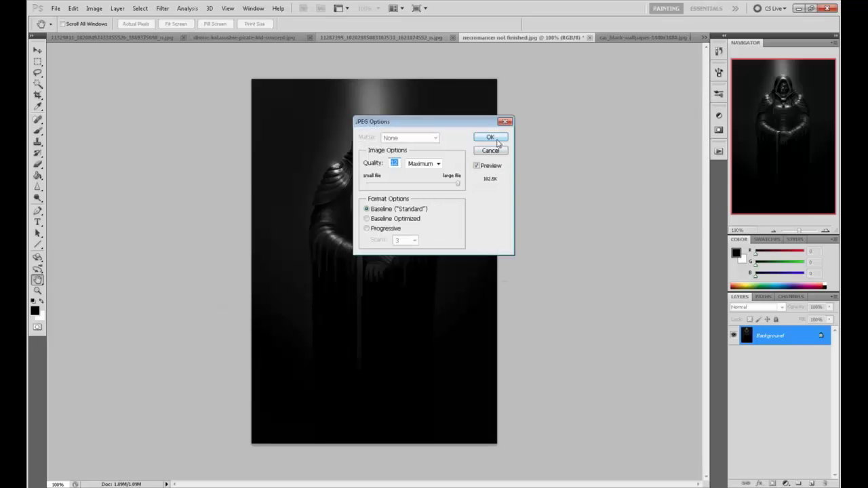
left_click(499, 136)
Step: Copy the whole finished image, return the document to its opening history snapshot and paste the copy in place
key("ctrl+a")
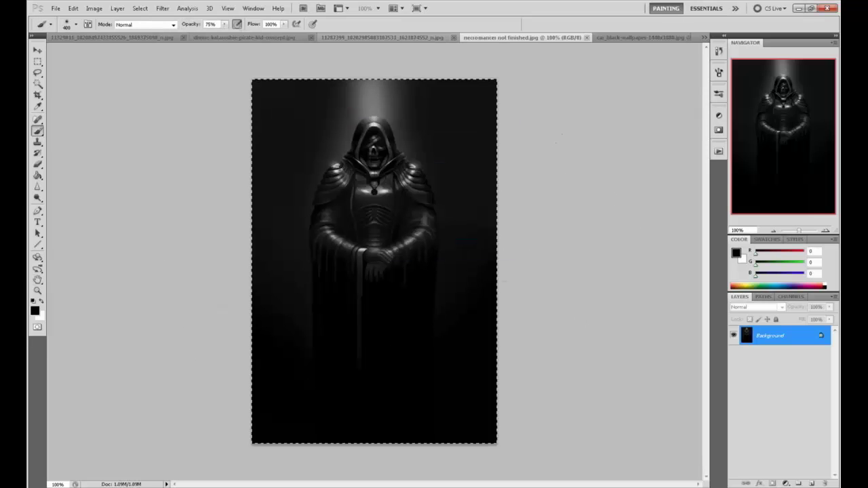
left_click(719, 51)
left_click_drag(705, 278, 705, 61)
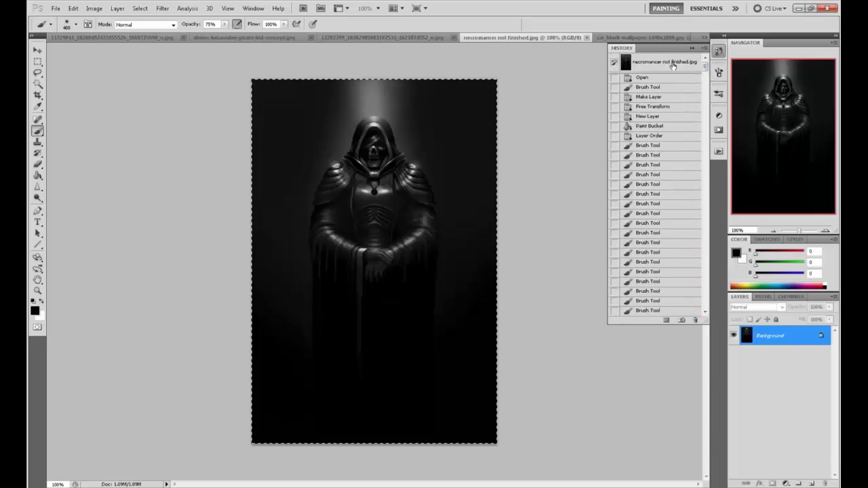
left_click(664, 63)
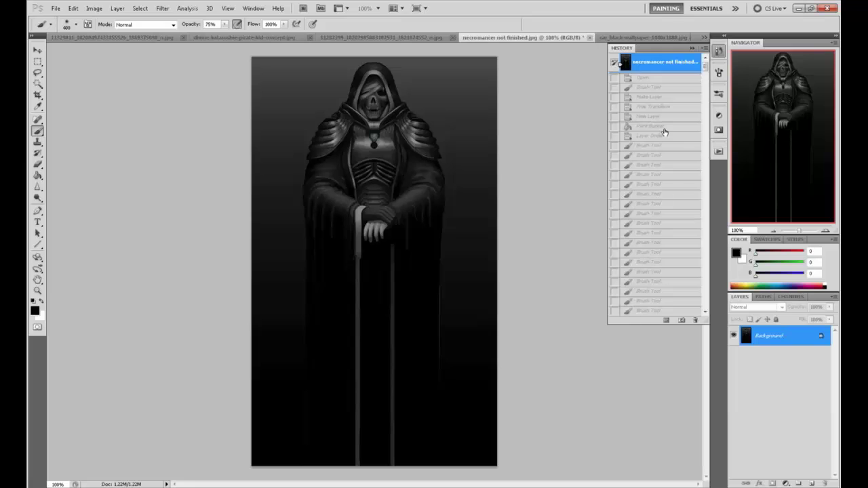
key("ctrl+shift+v")
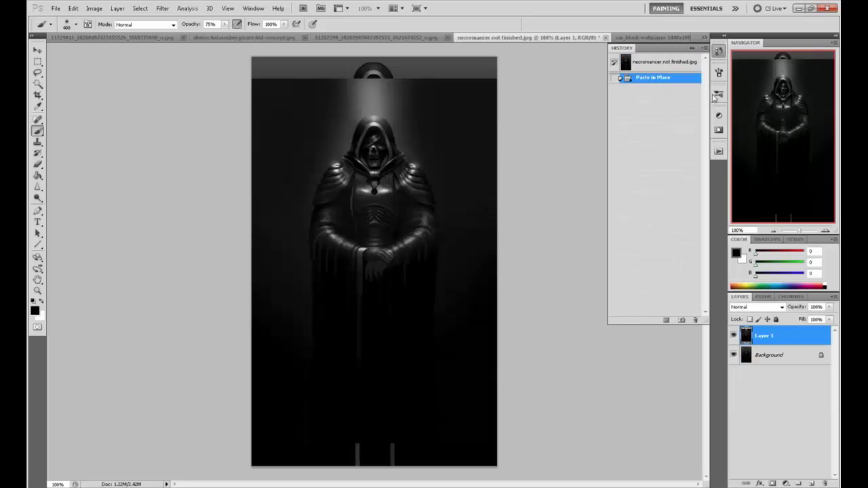
Step: Move the pasted layer up to the canvas's top edge and hide it to compare with the original painting
left_click(692, 47)
key("v")
left_click_drag(446, 209, 441, 188)
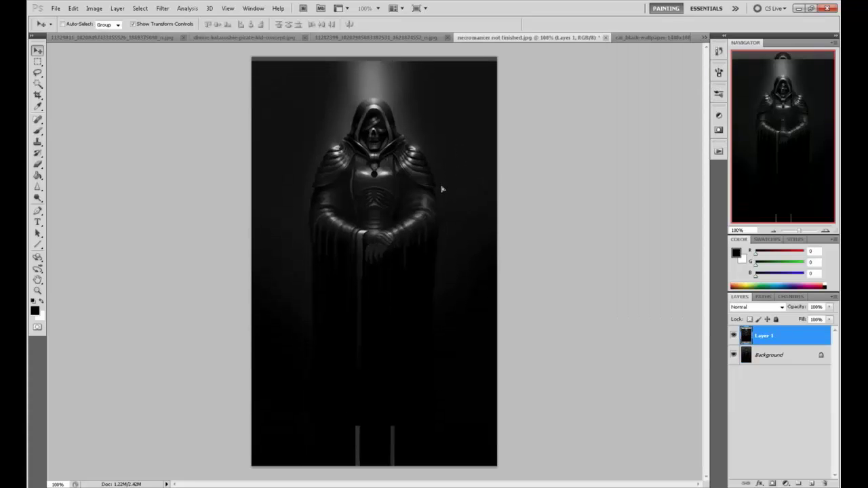
left_click(731, 338)
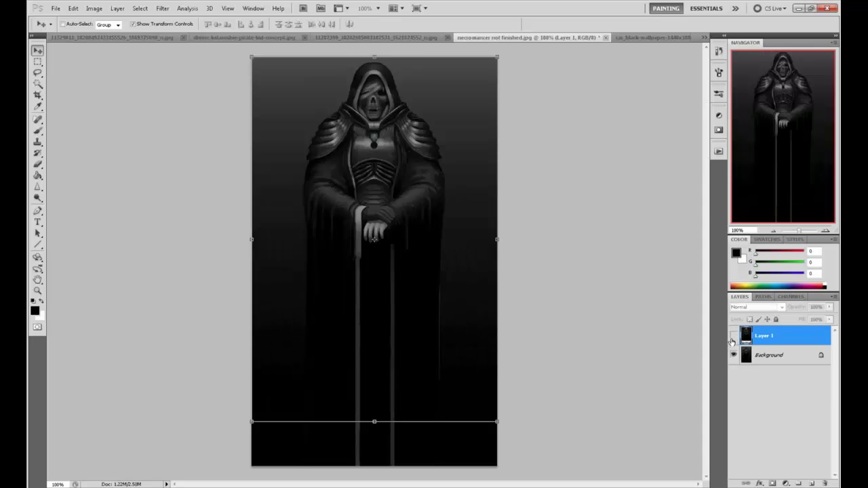
key("b")
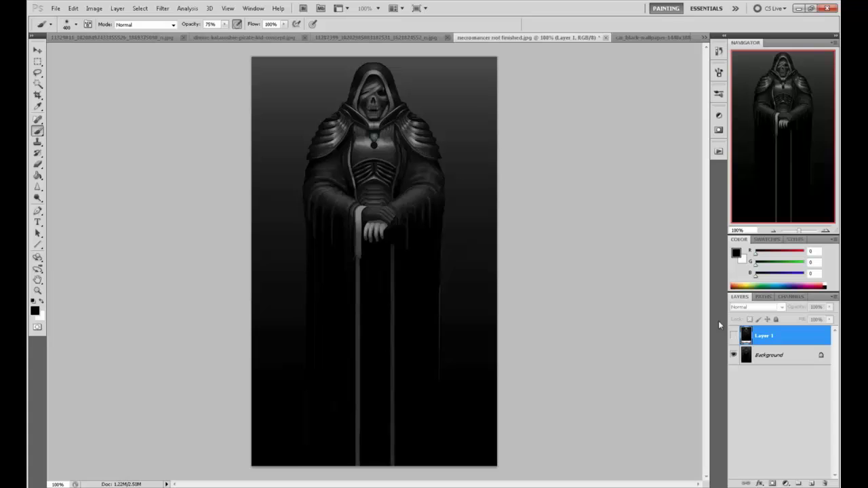
Step: Toggle Layer 1's visibility on and off to compare the reworked necromancer with the original painting
left_click(735, 335)
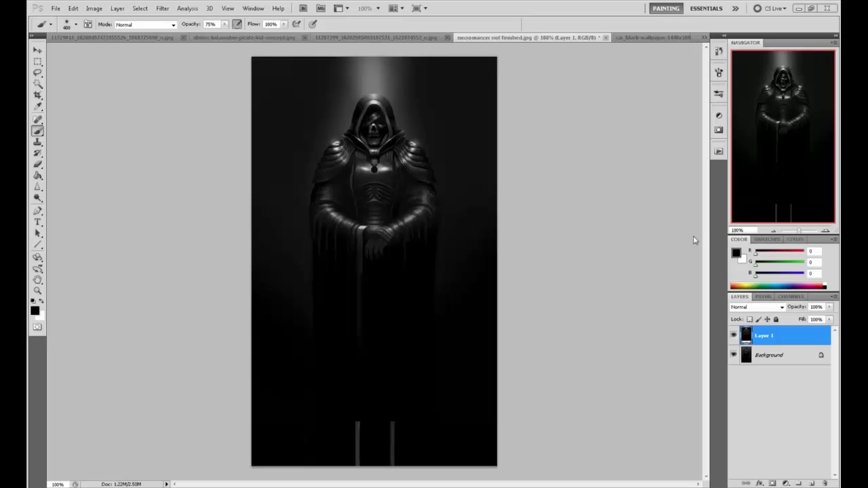
left_click(733, 336)
left_click(733, 336)
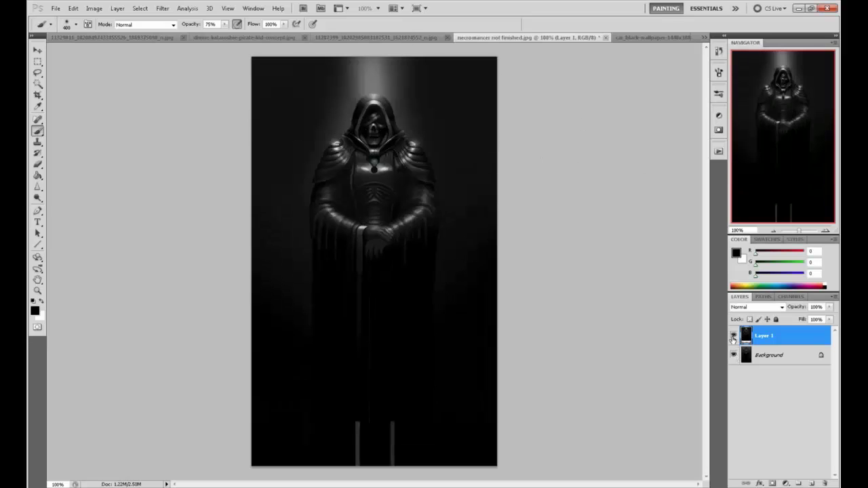
Step: Switch to the armored horse painting and convert its Background into a regular layer named Layer 0
left_click(407, 38)
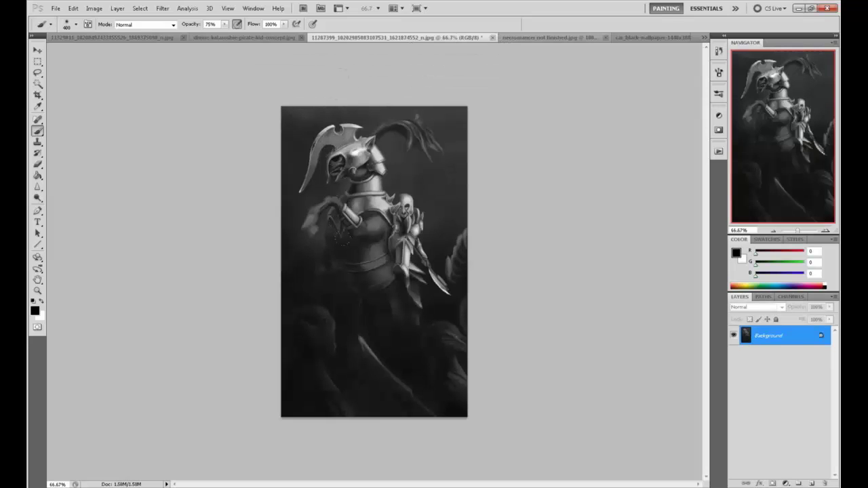
double_click(785, 344)
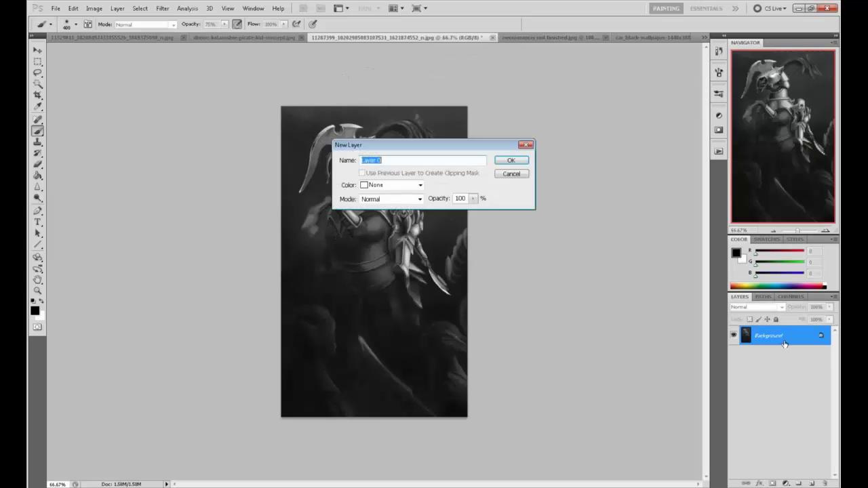
left_click(505, 160)
Step: Deepen the horse painting's shadows with Levels by moving the black input point slightly inward
key("ctrl+l")
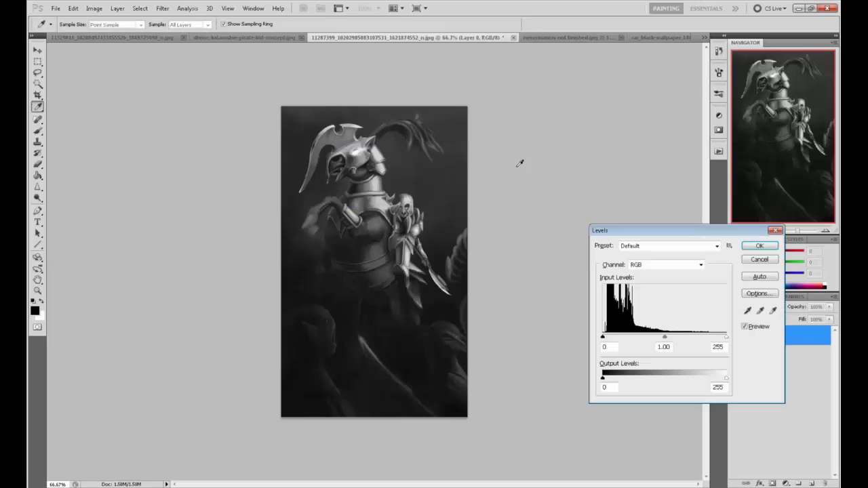
mouse_move(602, 337)
left_mouse_down()
mouse_move(624, 337)
mouse_move(608, 336)
left_mouse_up()
left_click(759, 245)
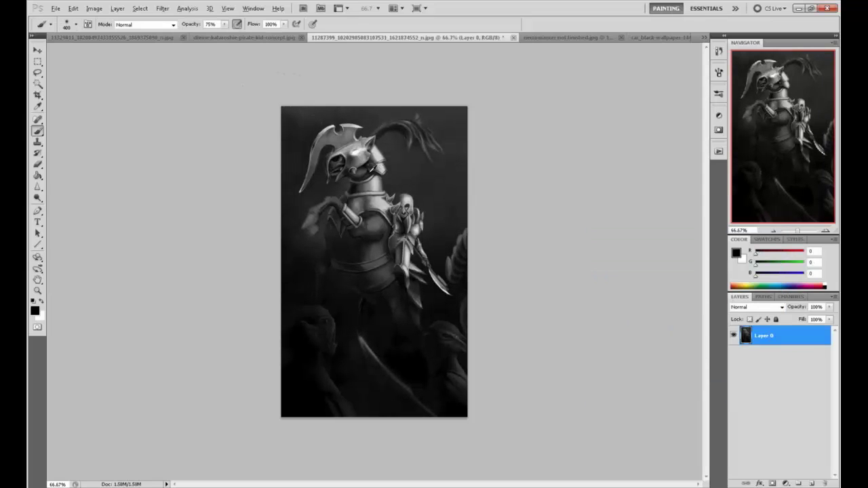
Step: Sample a dark grey near the horse's jaw and brush over the face, neck and chest armor to dull their highlights
left_click(370, 169, "alt")
mouse_move(346, 157)
left_mouse_down()
mouse_move(373, 158)
mouse_move(356, 174)
mouse_move(354, 213)
mouse_move(369, 263)
left_mouse_up()
key("bracketright")
key("bracketright")
key("bracketright")
key("bracketright")
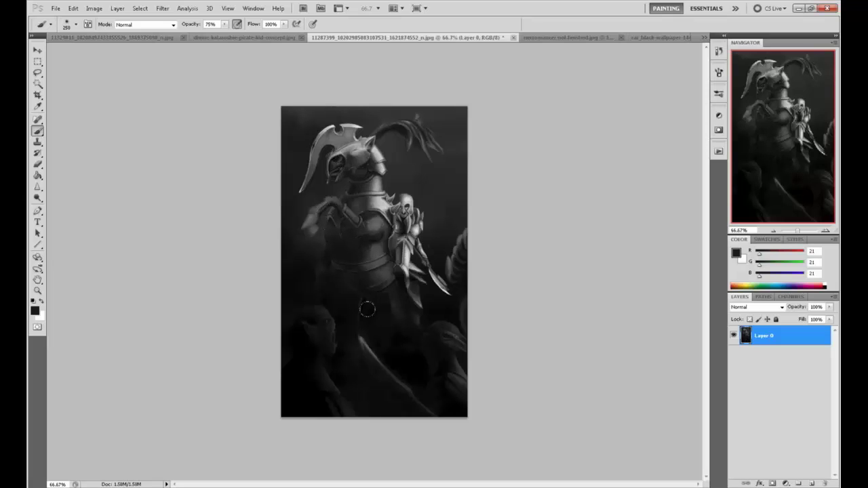
Step: Darken the curved crest plate of the horse's helmet with a soft black brush at 51% opacity
key("d")
left_click(226, 25)
left_click_drag(228, 34, 216, 34)
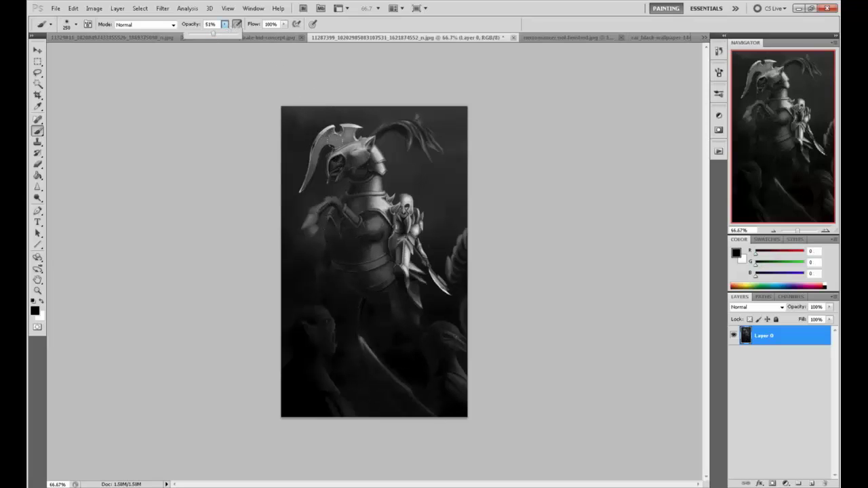
left_click(330, 183)
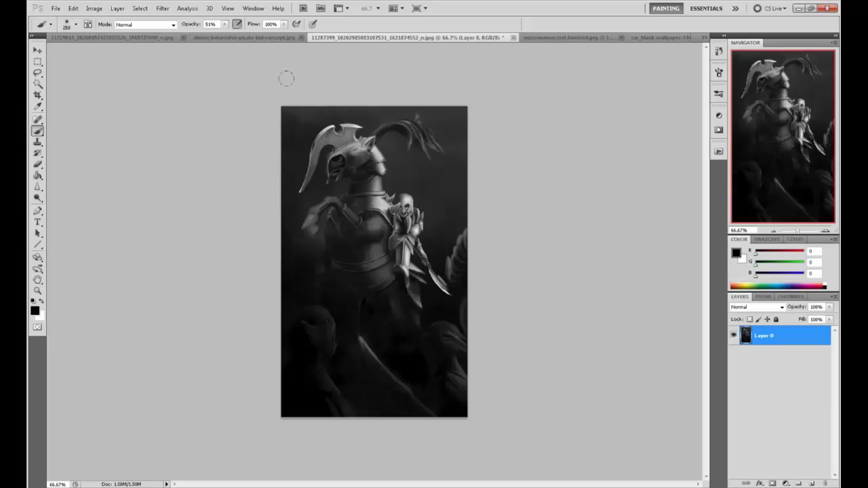
mouse_move(347, 133)
left_mouse_down()
mouse_move(311, 142)
mouse_move(309, 165)
left_mouse_up()
key("bracketright")
key("bracketright")
mouse_move(338, 137)
left_mouse_down()
mouse_move(318, 162)
mouse_move(329, 135)
mouse_move(313, 194)
left_mouse_up()
key("bracketright")
mouse_move(344, 127)
left_mouse_down()
mouse_move(343, 137)
mouse_move(326, 133)
mouse_move(319, 167)
left_mouse_up()
key("bracketleft")
key("bracketleft")
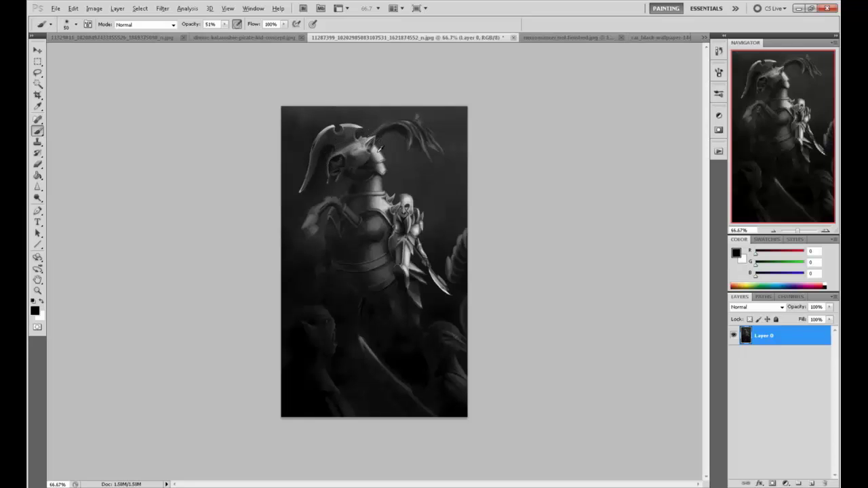
Step: Brighten the crest's rim and the horse's forehead plate using the Dodge tool on Highlights at 37% exposure, up to 80 px
left_click(374, 141, "alt")
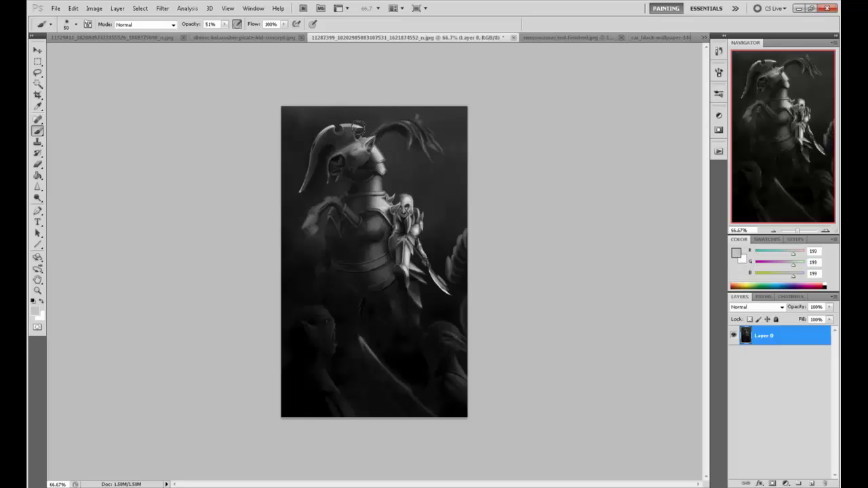
left_click_drag(38, 197, 59, 201)
left_click(59, 200)
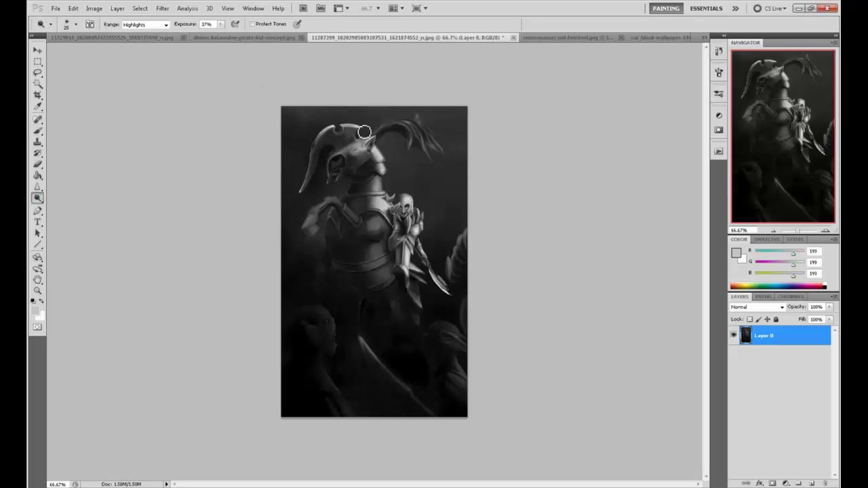
key("bracketright")
key("bracketright")
mouse_move(362, 128)
left_mouse_down()
mouse_move(319, 132)
mouse_move(333, 127)
mouse_move(318, 140)
mouse_move(364, 128)
left_mouse_up()
key("bracketright")
key("bracketright")
key("bracketright")
key("bracketright")
left_click_drag(359, 141, 344, 157)
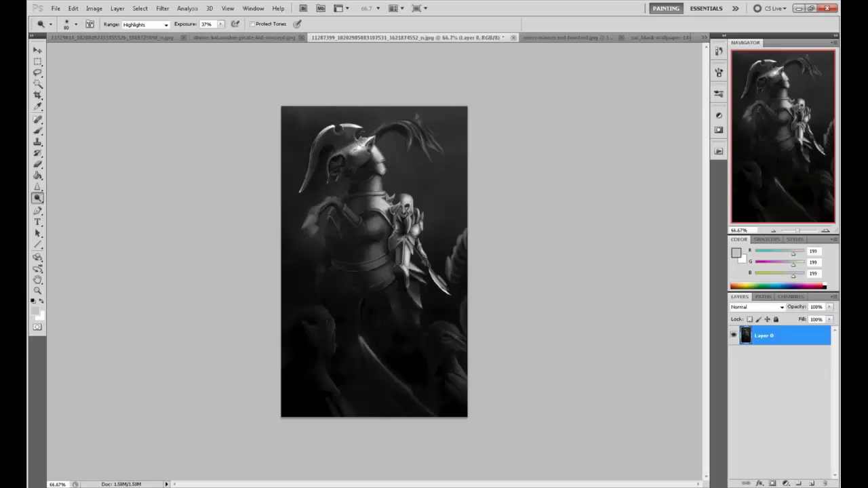
Step: Deepen the mouth opening of the horse's mask with a sampled dark grey and a 50 px brush at 51% opacity
key("b")
left_click(361, 146, "alt")
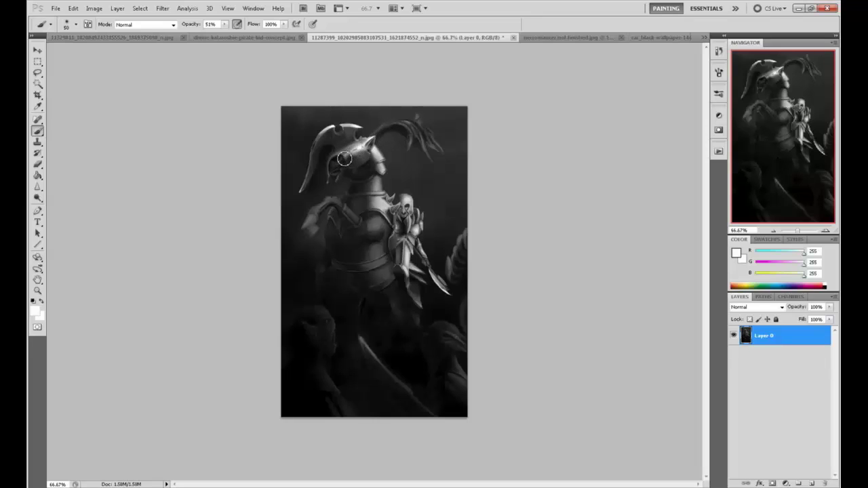
left_click(351, 137, "alt")
left_click(358, 143, "alt")
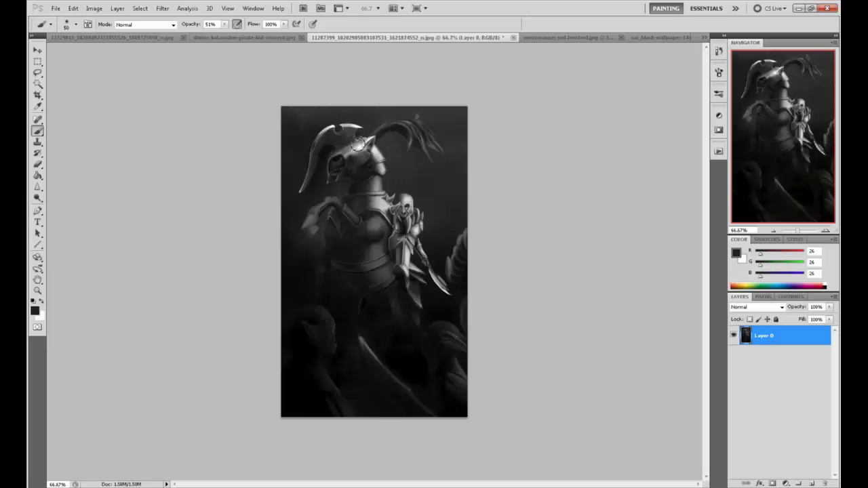
mouse_move(342, 158)
left_mouse_down()
mouse_move(345, 147)
mouse_move(338, 153)
left_mouse_up()
Step: Lighten the crest above the forehead plate with a sampled near-white at 90 px and 26% opacity, then sample a mid grey there
left_click(362, 142, "alt")
key("bracketright")
key("bracketright")
key("bracketright")
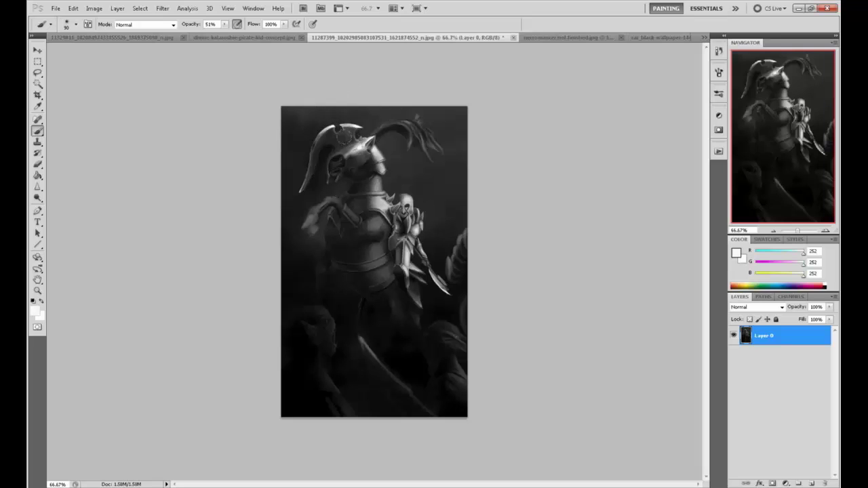
left_click(224, 25)
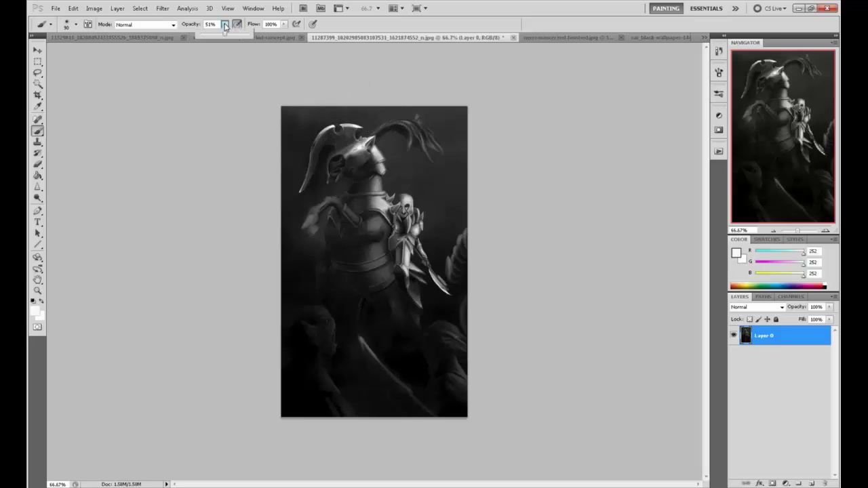
left_click_drag(225, 34, 213, 34)
left_click(343, 138)
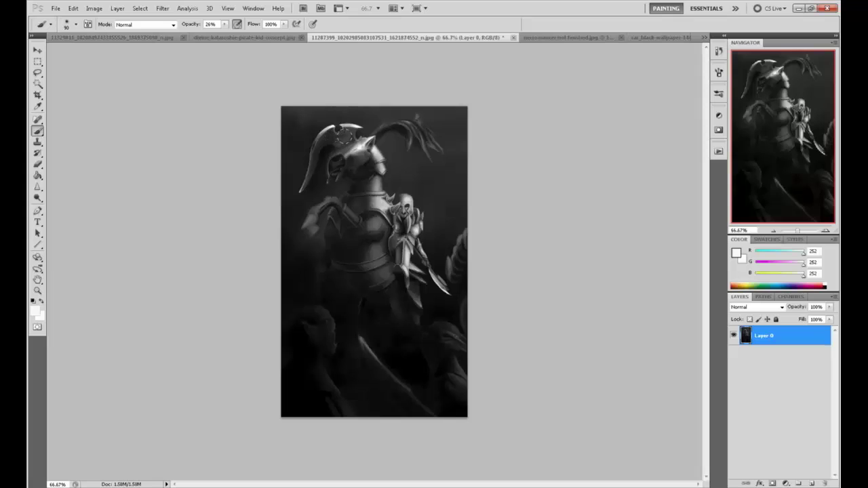
left_click(344, 144, "alt")
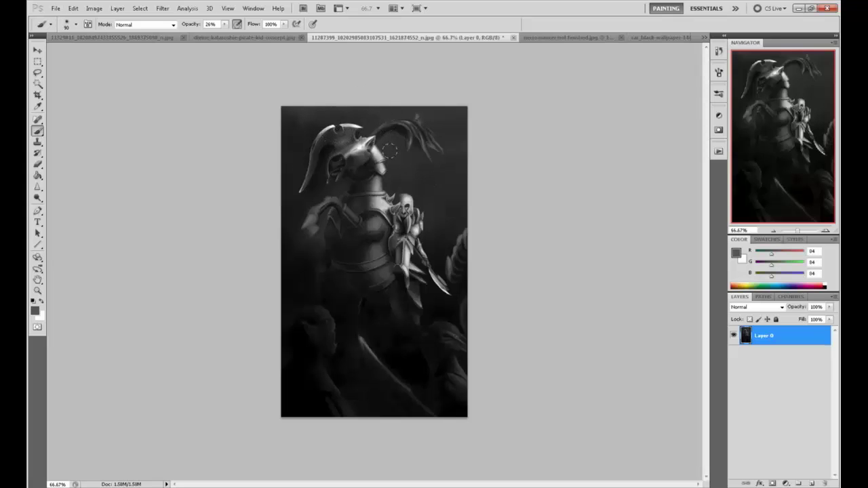
Step: Sharpen details of the armored figures using the Sharpen tool at 31% strength, and return to the Brush
right_click(38, 187)
left_click(71, 192)
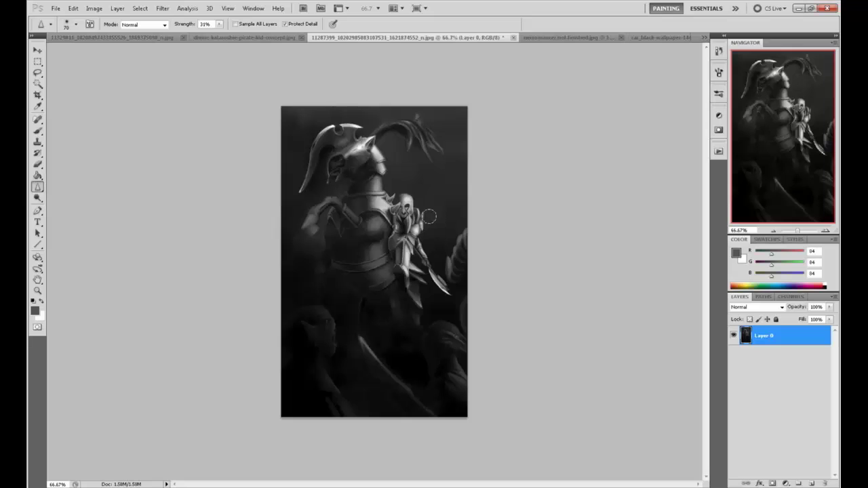
key("b")
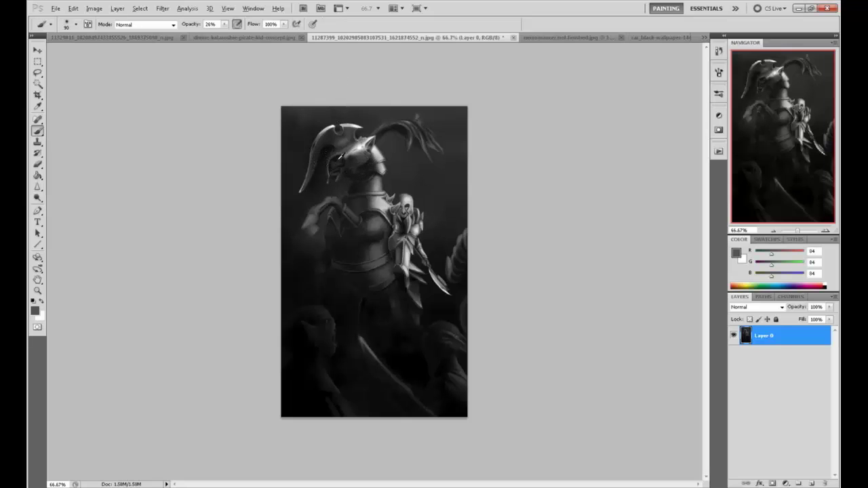
Step: Add a faint light sheen along the crest plate's inner face with a near-white brush, lowering the opacity to 8%
left_click(343, 187, "alt")
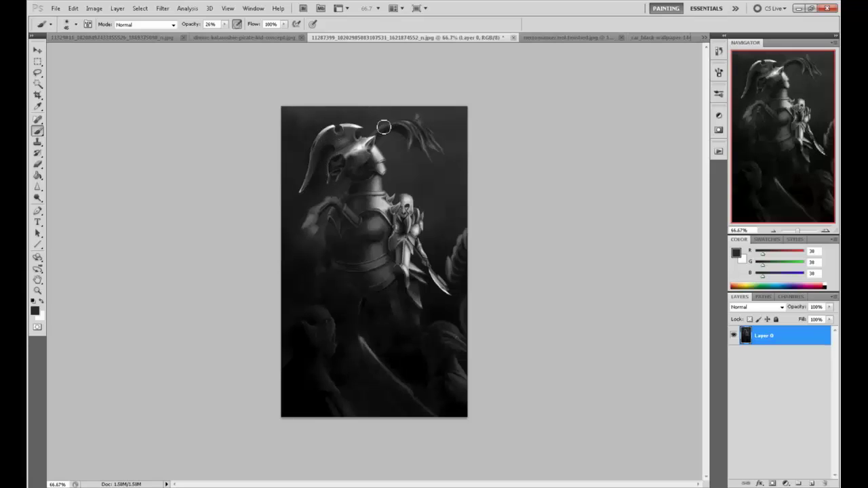
key("x")
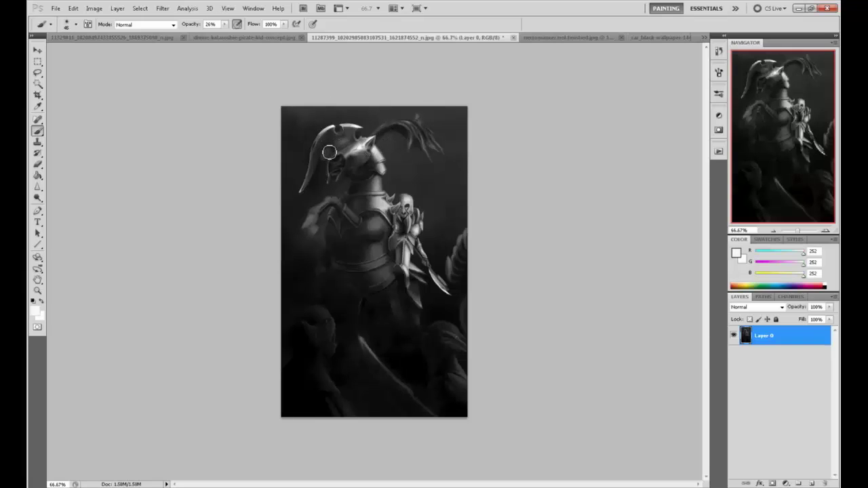
left_click_drag(322, 145, 315, 180)
left_click(224, 24)
left_click_drag(223, 33, 215, 32)
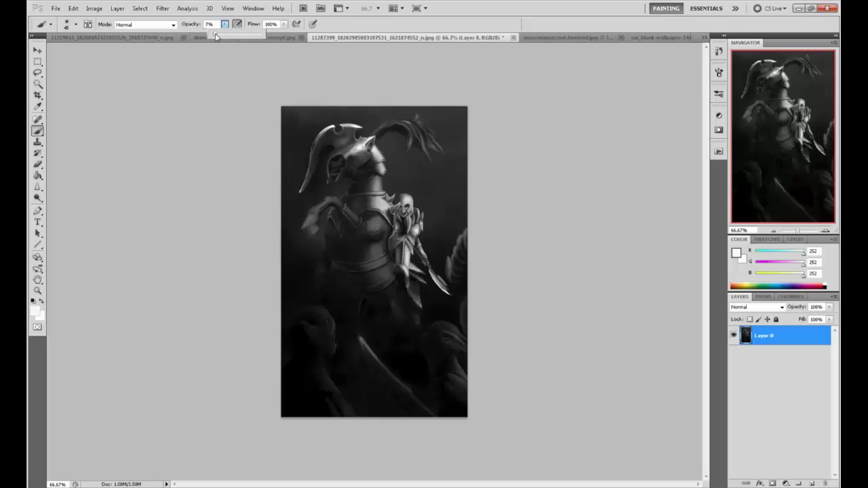
mouse_move(331, 149)
left_mouse_down()
mouse_move(322, 167)
mouse_move(331, 150)
mouse_move(310, 192)
mouse_move(325, 178)
left_mouse_up()
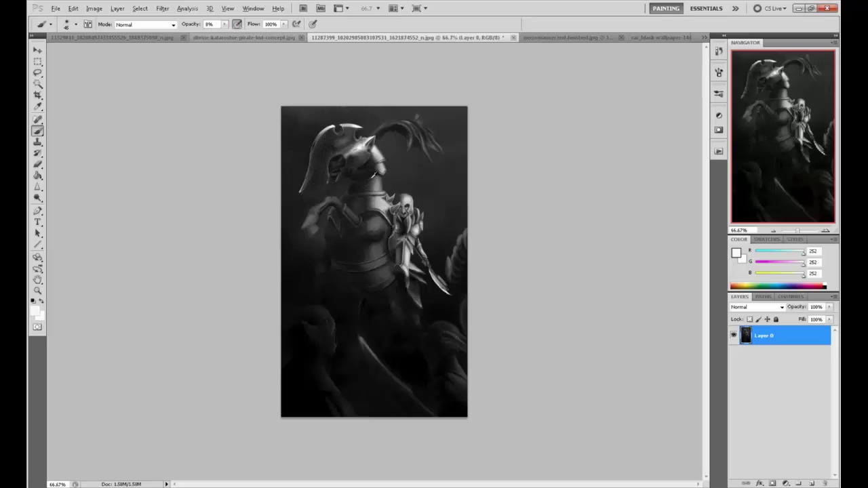
left_click(303, 205, "alt")
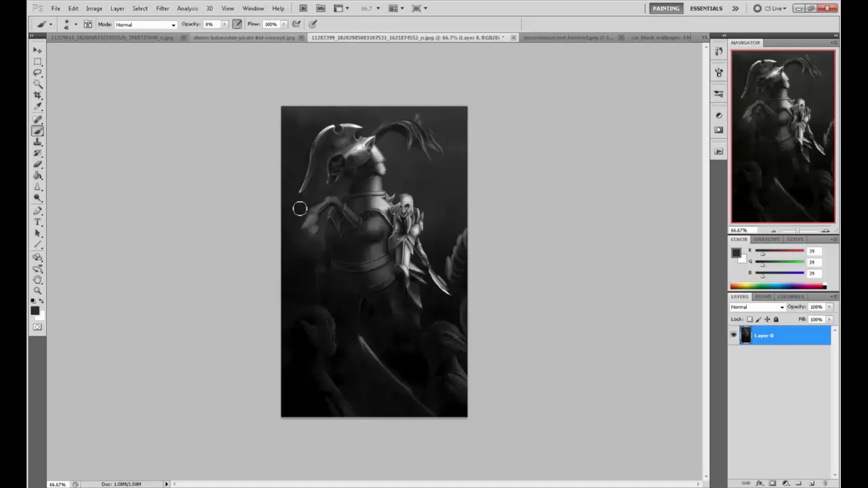
key("x")
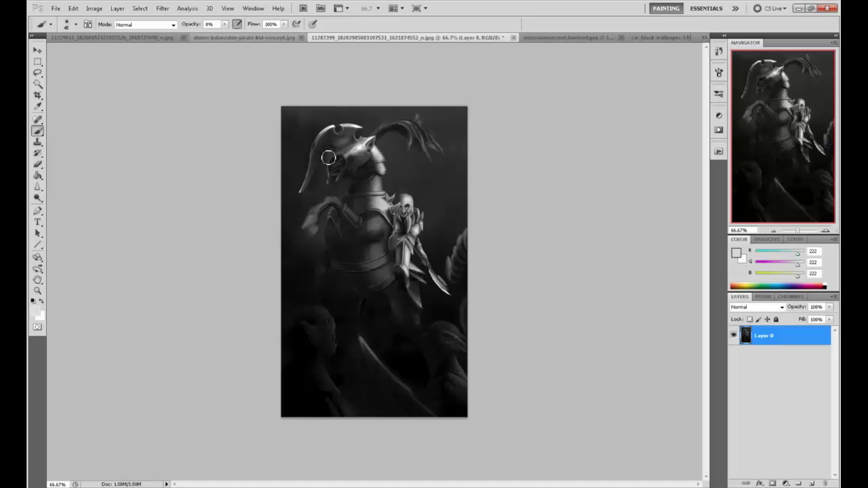
Step: Paint a bright highlight on the tip of the horse's muzzle plate with a sampled near-white at 66% opacity
key("z")
left_click_drag(335, 153, 415, 238)
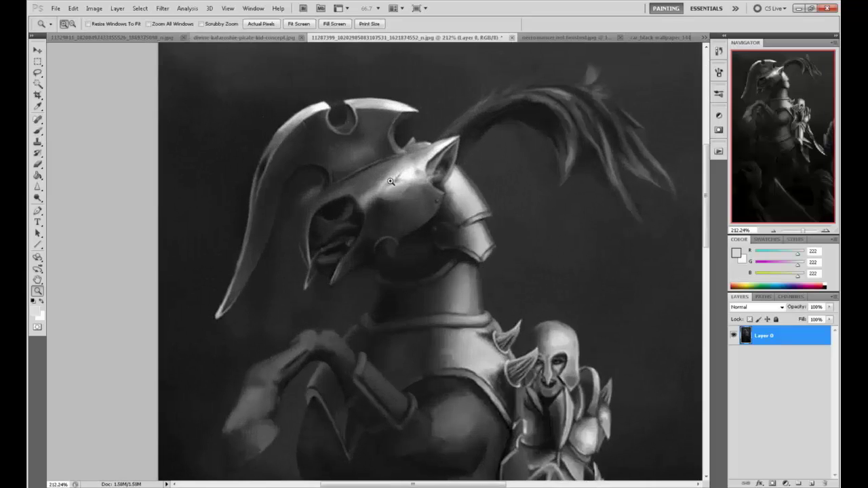
key("b")
left_click(224, 25)
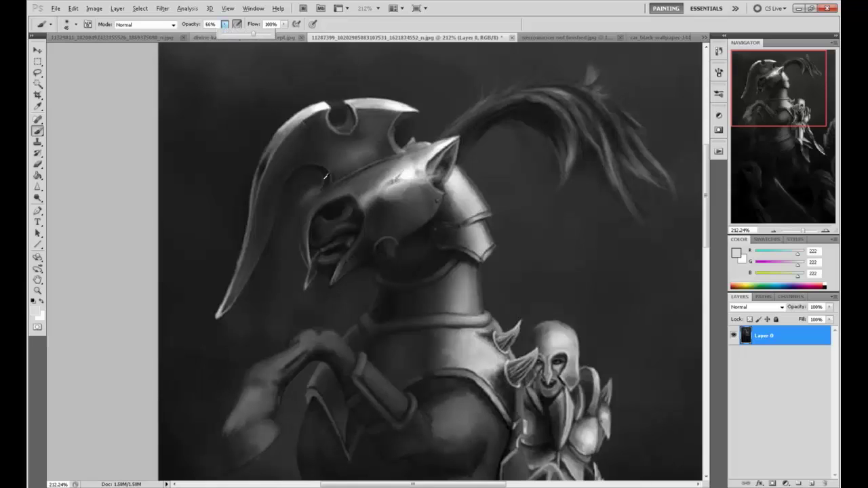
left_click(402, 176, "alt")
left_click(409, 167, "alt")
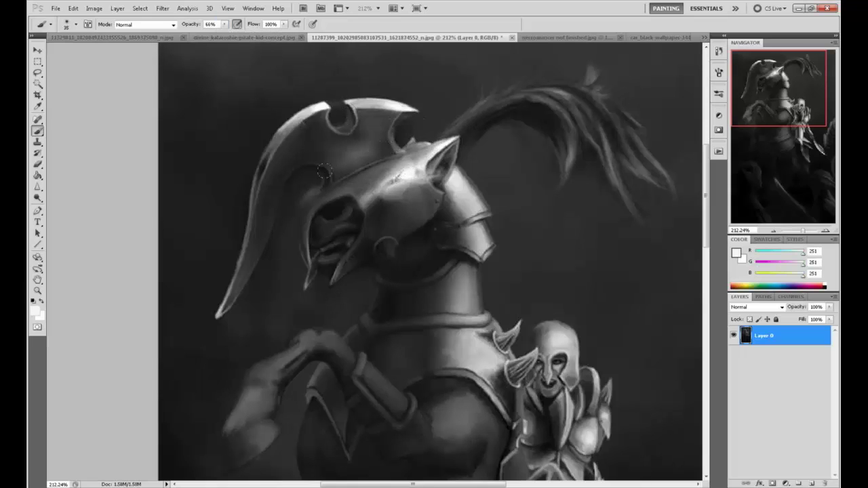
mouse_move(312, 193)
left_mouse_down()
mouse_move(308, 206)
mouse_move(321, 185)
left_mouse_up()
key("bracketright")
key("bracketright")
key("bracketright")
Step: Reshape the muzzle plate's front edge with sampled backdrop and armor greys at 100% brush opacity
left_click(289, 86, "alt")
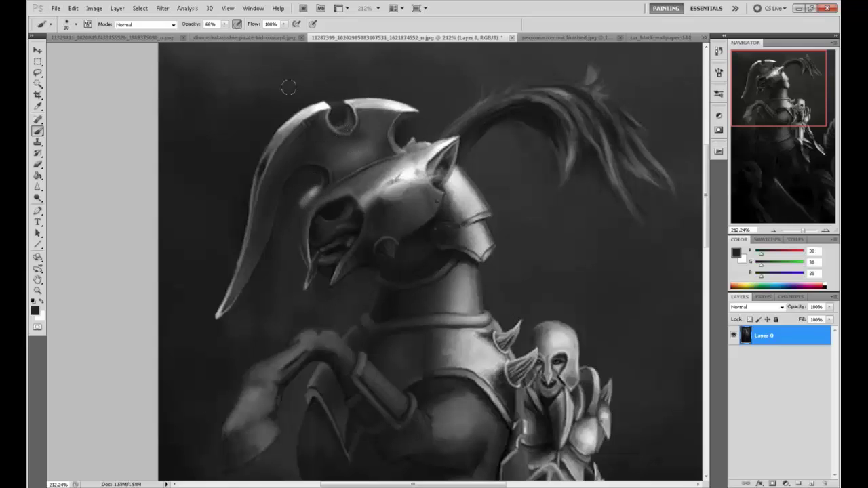
left_click_drag(223, 26, 257, 34)
left_click_drag(320, 190, 298, 221)
left_click_drag(319, 187, 293, 248)
left_click(291, 243, "alt")
left_click(317, 190, "alt")
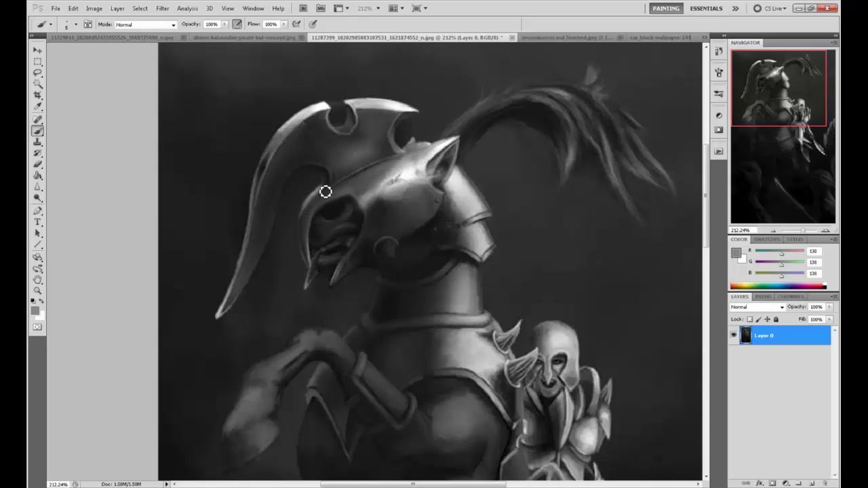
Step: Paint a thin grey rim along the crest's lower cutout above the muzzle at 63% brush opacity, and clean its edges with a dark tone
left_click(327, 184, "alt")
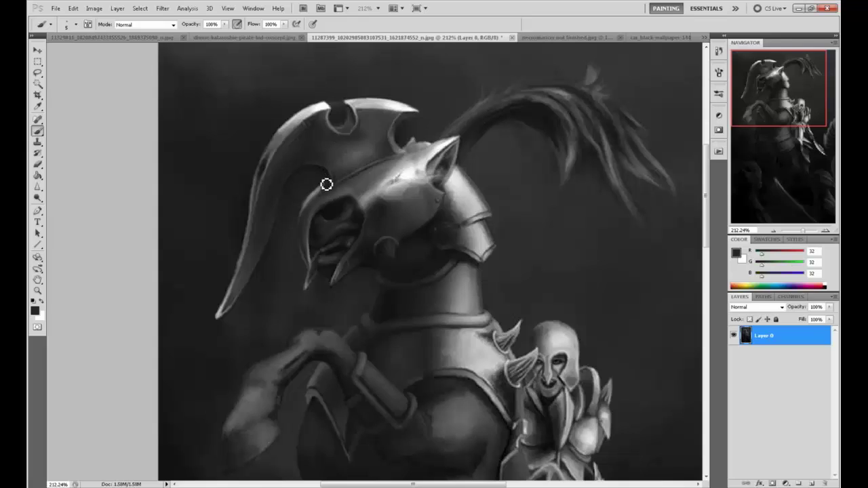
left_click(327, 176, "alt")
left_click(313, 193, "alt")
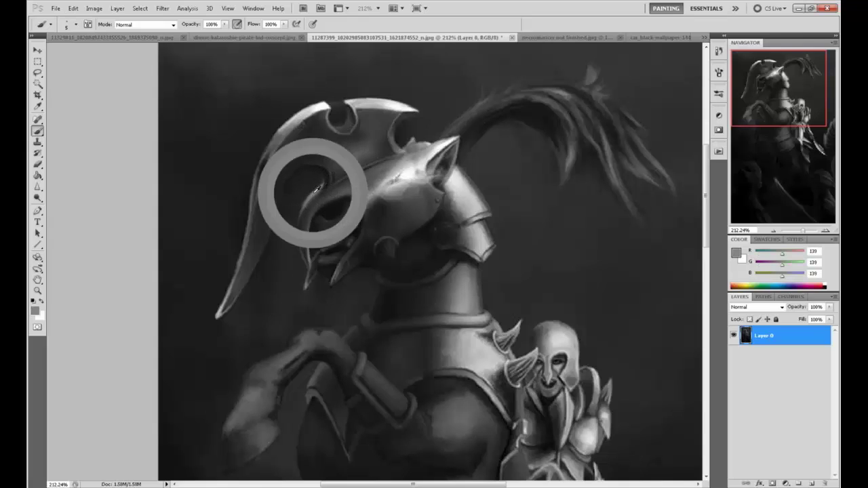
left_click(225, 24)
left_click_drag(225, 34, 210, 34)
left_click(314, 190, "alt")
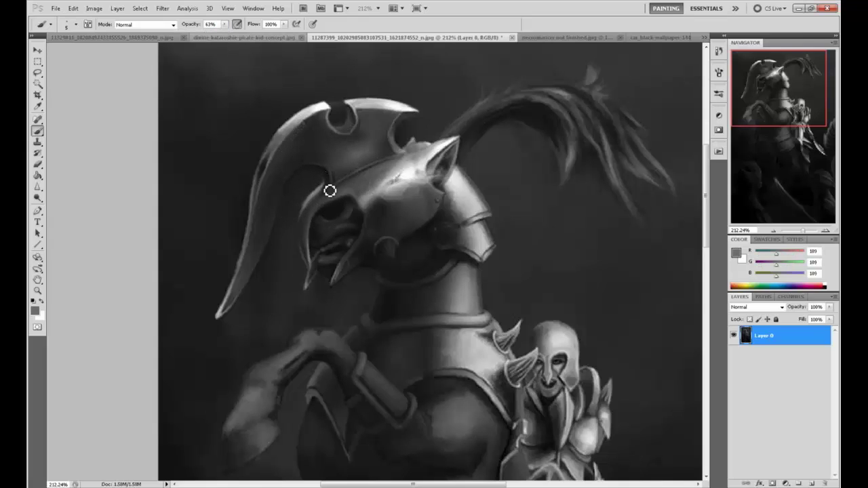
mouse_move(329, 185)
left_mouse_down()
mouse_move(323, 171)
mouse_move(292, 181)
left_mouse_up()
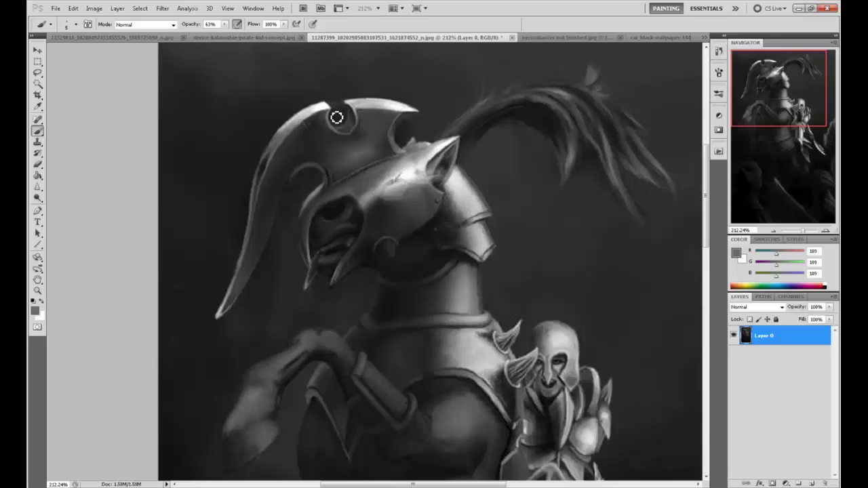
key("ctrl+z")
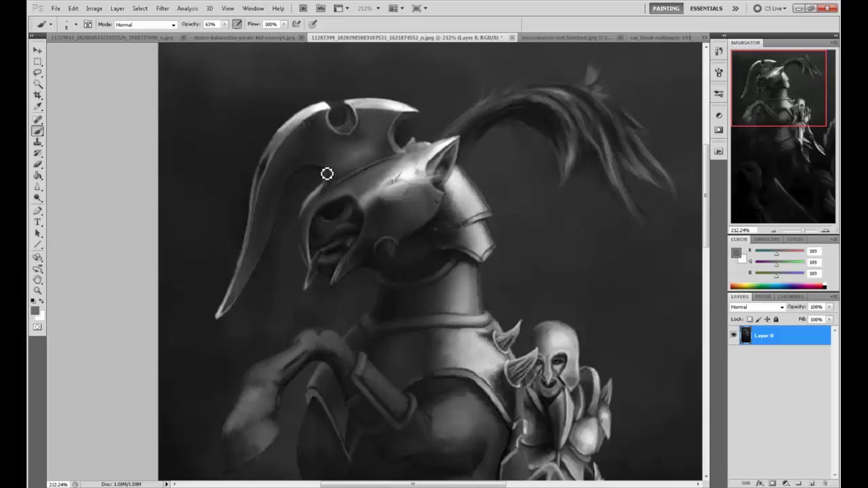
left_click_drag(327, 178, 295, 174)
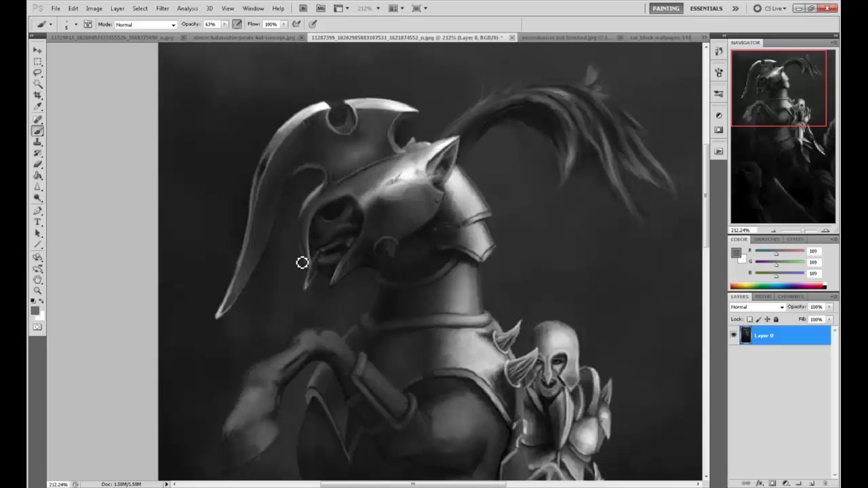
left_click(289, 180, "alt")
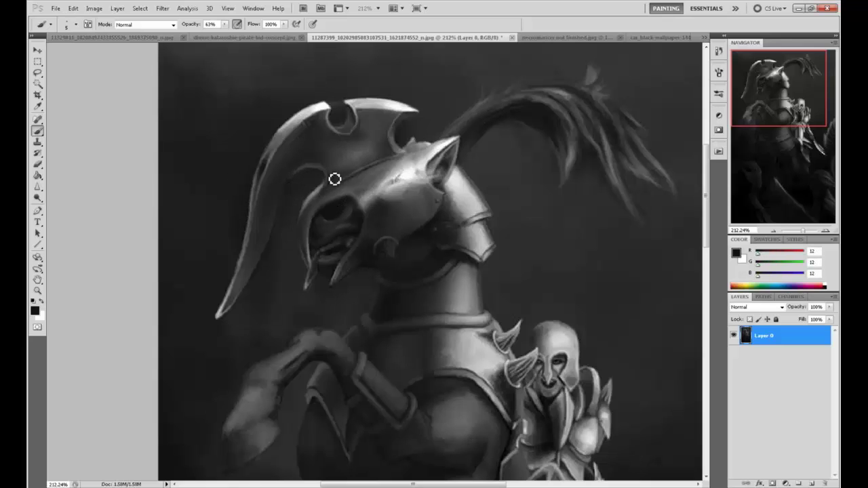
mouse_move(333, 181)
left_mouse_down()
mouse_move(315, 166)
mouse_move(305, 191)
mouse_move(324, 170)
mouse_move(333, 178)
mouse_move(305, 166)
left_mouse_up()
Step: Blend the crest's inner face just above the muzzle plate with sampled mid and dark greys
left_click(377, 151, "alt")
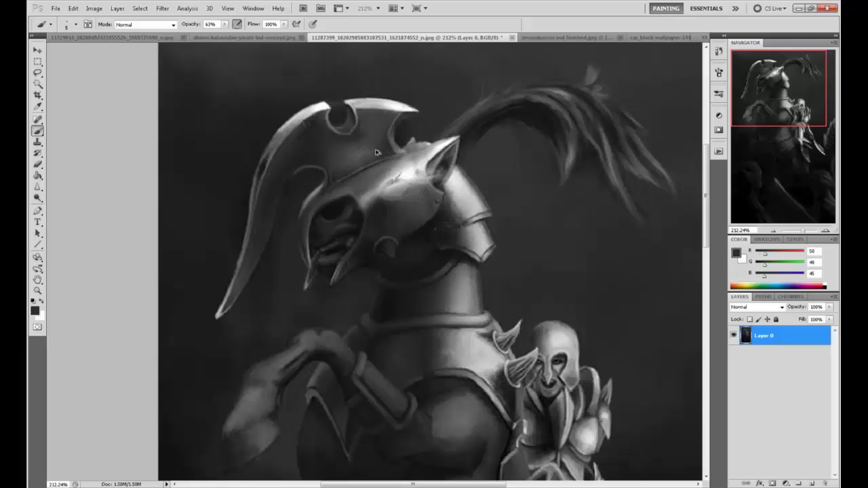
left_click(367, 153, "alt")
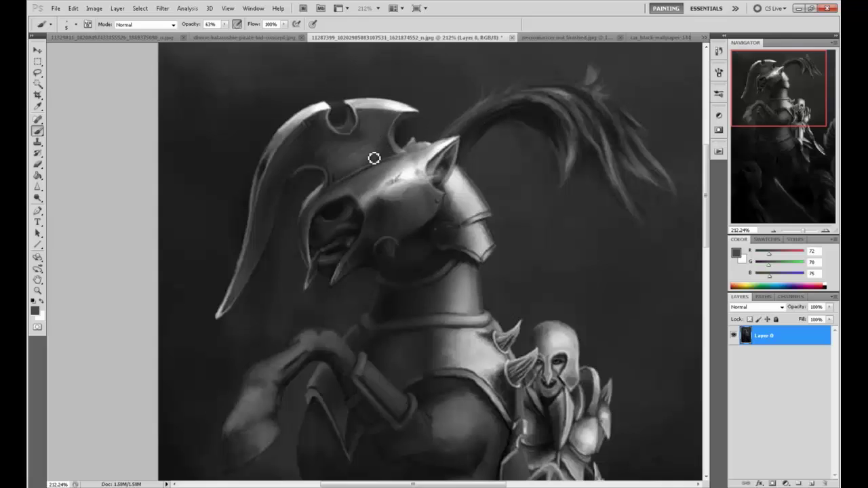
left_click(374, 157, "alt")
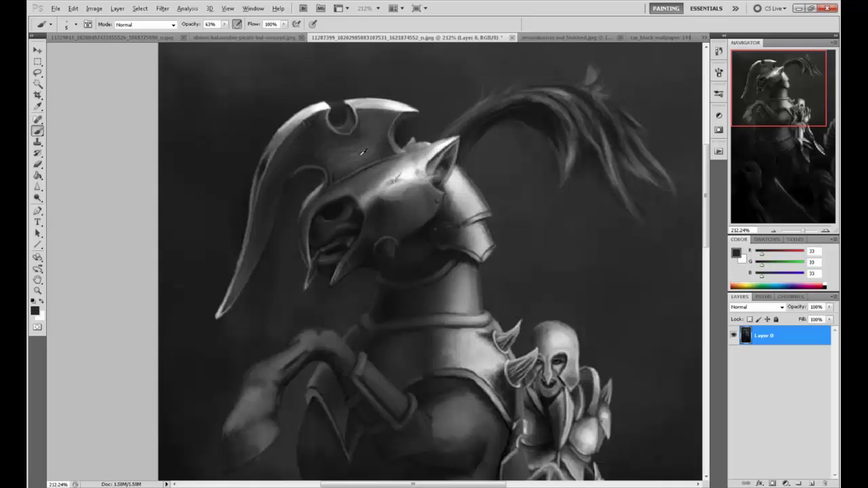
left_click(362, 153, "alt")
left_click_drag(353, 149, 333, 147)
left_click(343, 144, "alt")
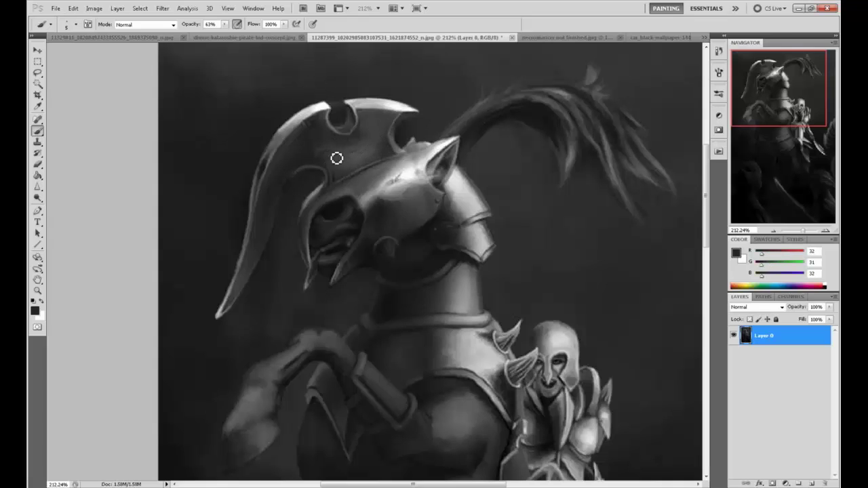
left_click_drag(350, 183, 363, 147)
Step: Deepen the shadow on the horse's cheek and upper neck plates with a sampled dark grey at 63% brush opacity
left_click(416, 139, "alt")
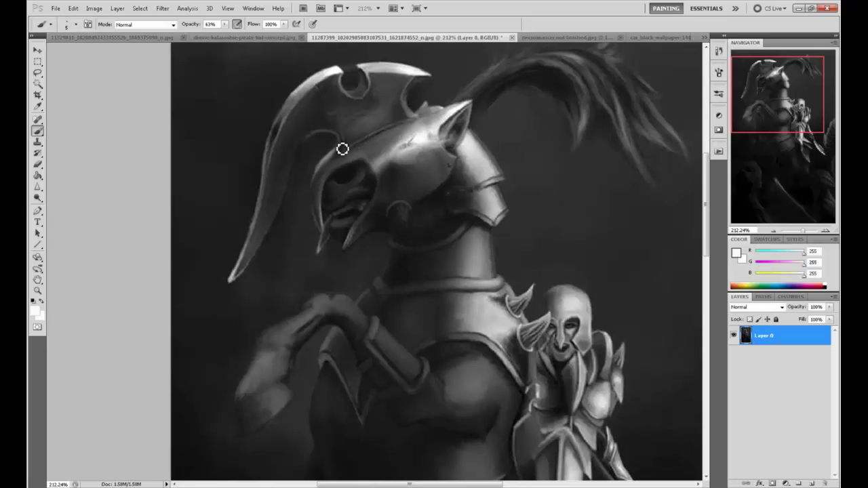
left_click(422, 136, "alt")
key("ctrl+0")
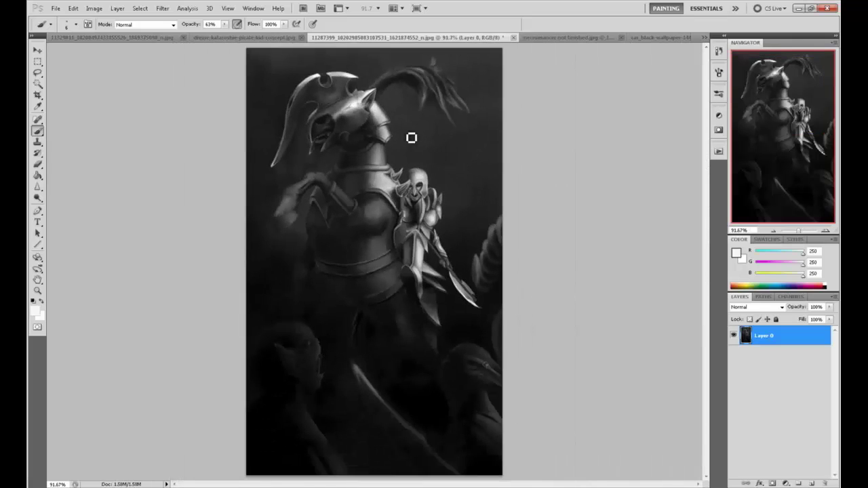
key("period")
left_click(357, 102, "alt")
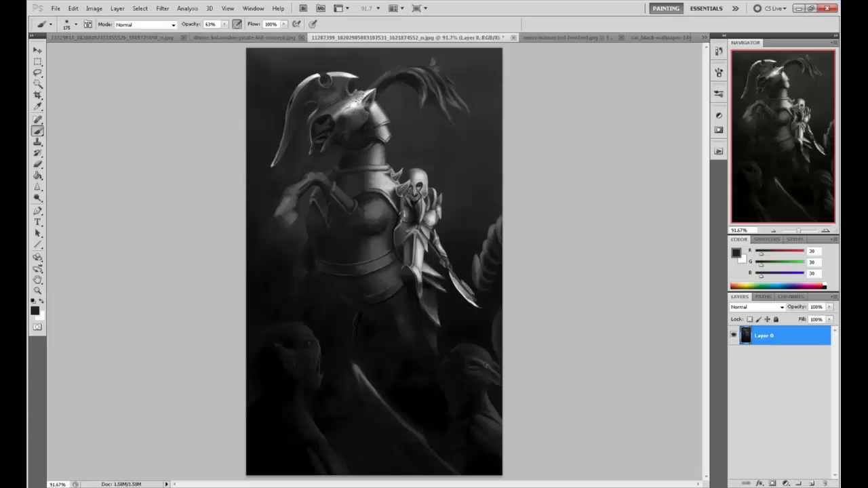
mouse_move(374, 110)
left_mouse_down()
mouse_move(393, 128)
mouse_move(377, 123)
left_mouse_up()
left_click(371, 131, "alt")
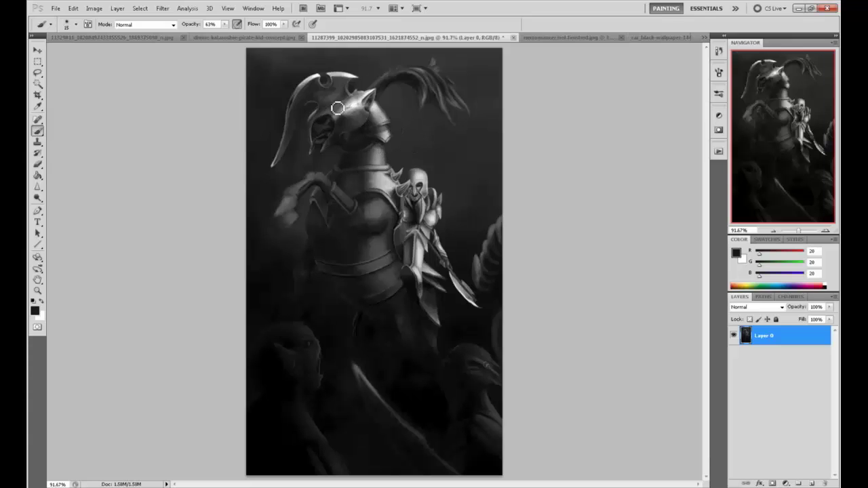
Step: Brighten the horse's neck plates using the Dodge tool on Highlights at 26% exposure
left_click_drag(37, 197, 61, 196)
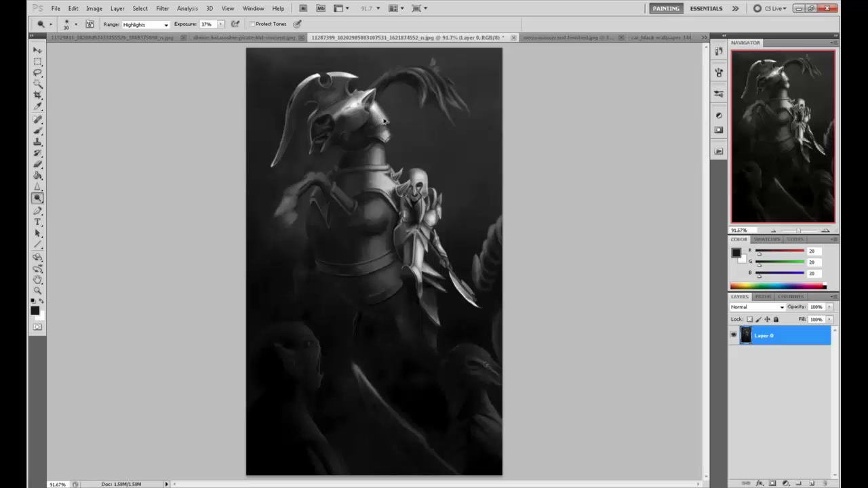
left_click(221, 24)
left_click_drag(221, 34, 215, 34)
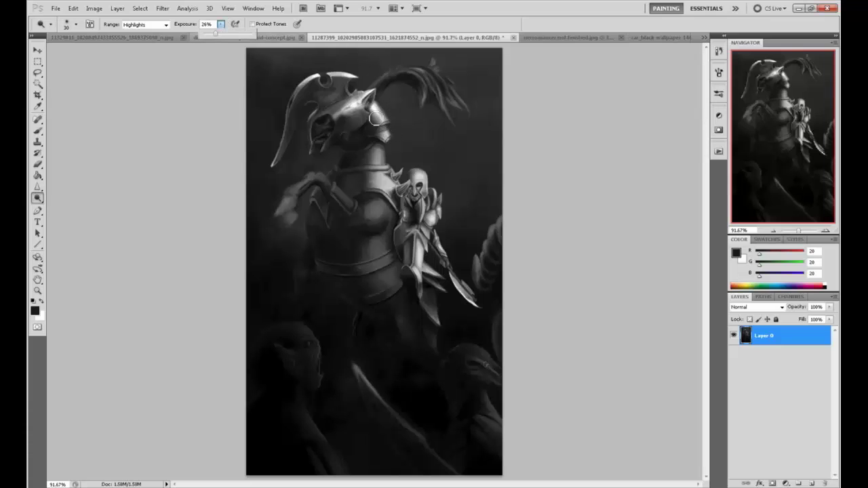
left_click(384, 137)
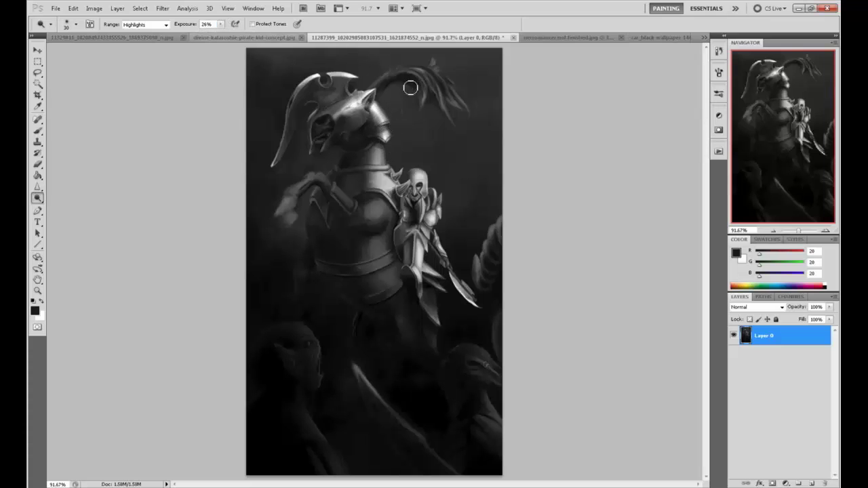
Step: Darken the inner side and edges of the neck plates with a sampled dark grey, using a larger brush
key("b")
left_click(371, 127, "alt")
key("]")
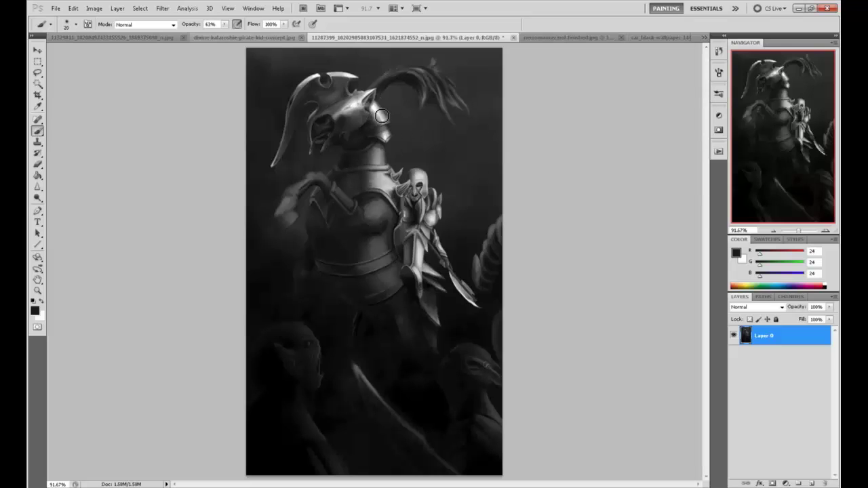
left_click_drag(383, 135, 385, 130)
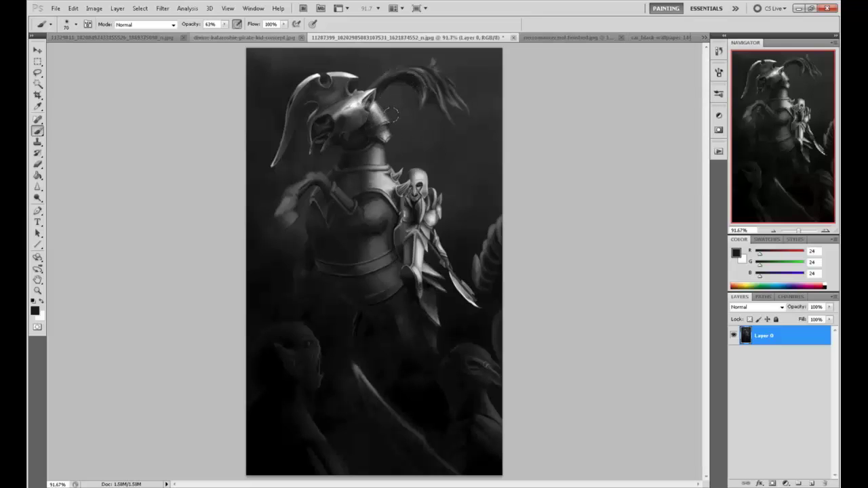
left_click(395, 123, "alt")
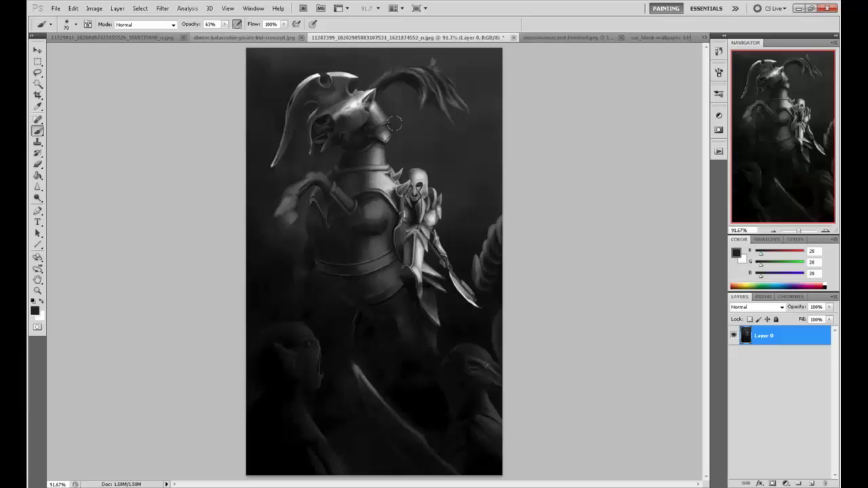
Step: Dodge the highlights on the neck plate and the top of the plume at 19% exposure, enlarging the brush to 100
left_click(38, 197)
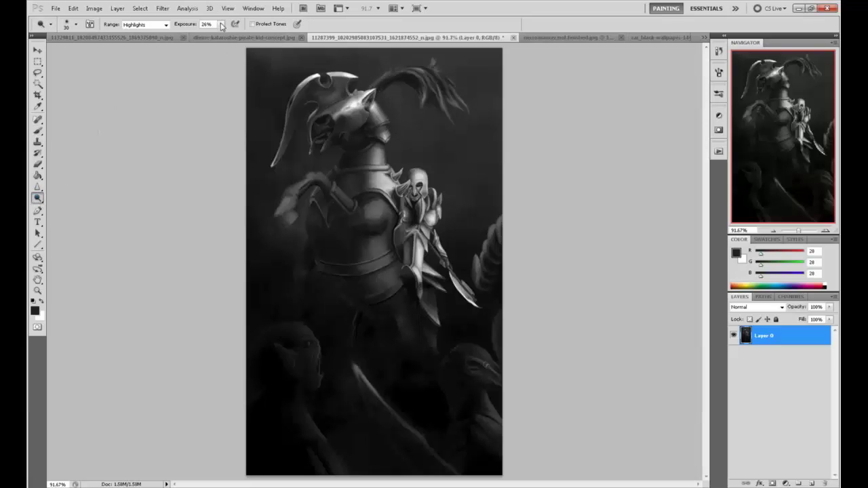
left_click(220, 25)
left_click(382, 116)
key("bracketright")
key("bracketright")
key("bracketright")
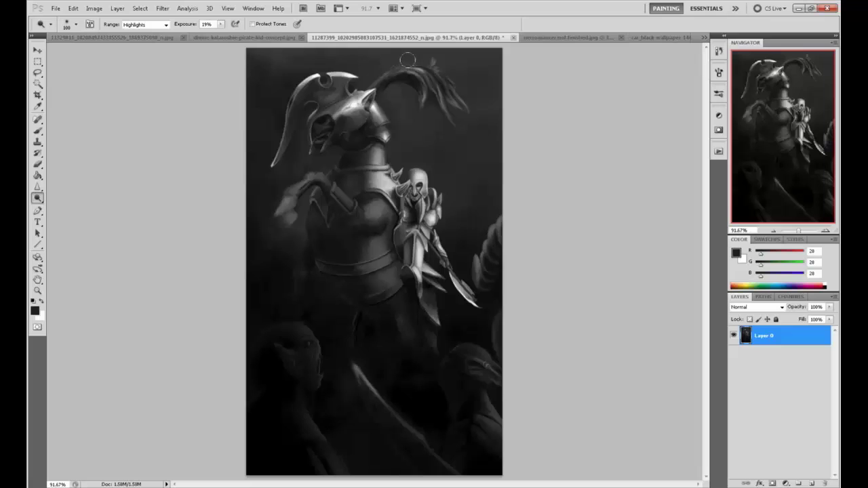
mouse_move(411, 63)
left_mouse_down()
mouse_move(380, 63)
mouse_move(414, 47)
mouse_move(373, 55)
mouse_move(411, 46)
mouse_move(408, 68)
left_mouse_up()
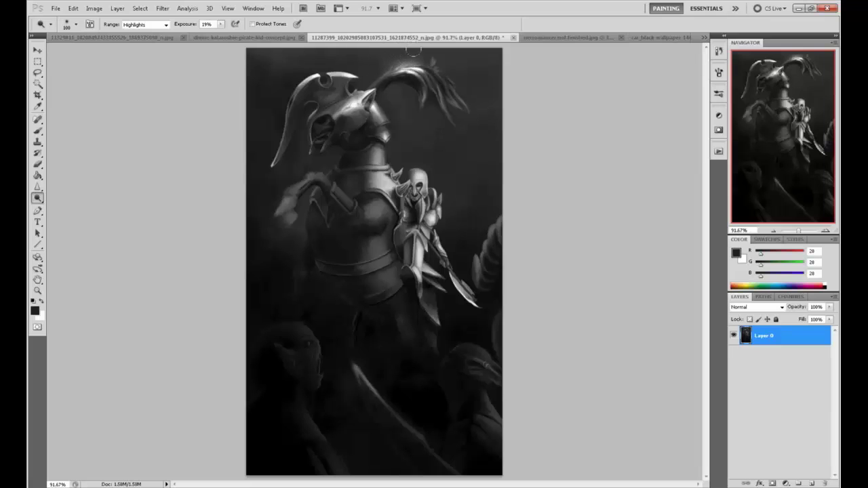
Step: Paint a soft white glow above the top of the plume with a large brush at 63% opacity
key("b")
key("x")
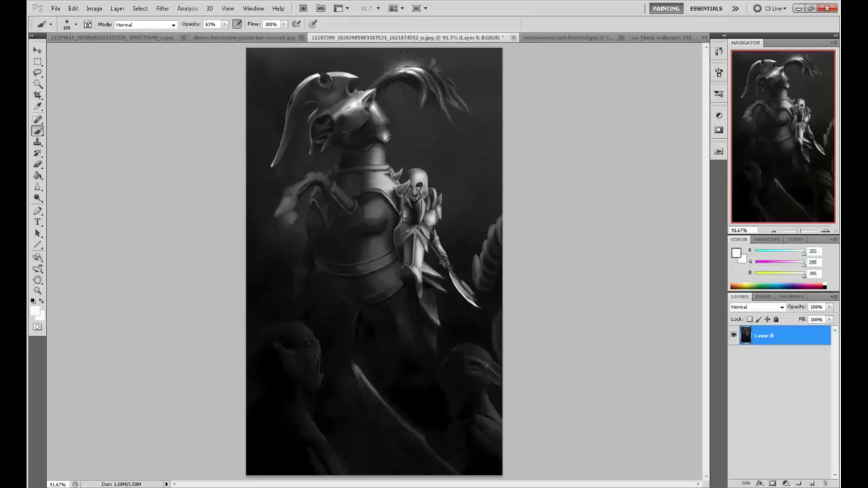
left_click_drag(400, 63, 415, 67)
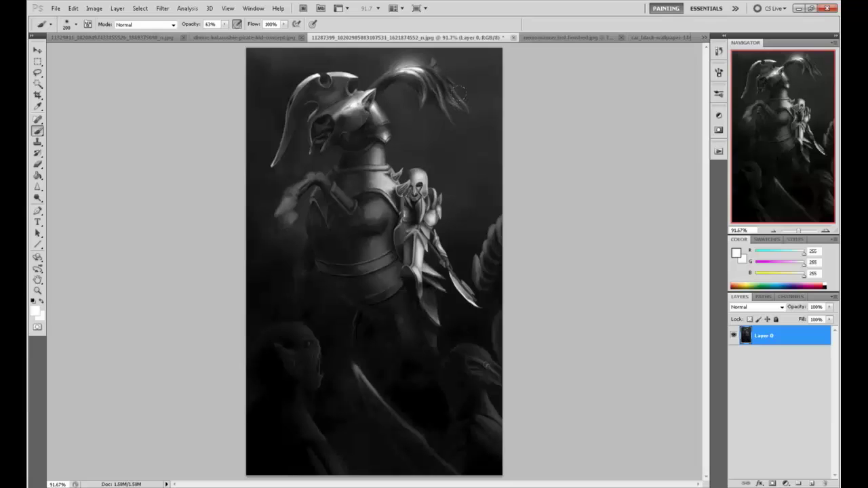
Step: Move the painting down to open a strip above it, and add a new layer beneath it
key("v")
left_click_drag(417, 190, 421, 210)
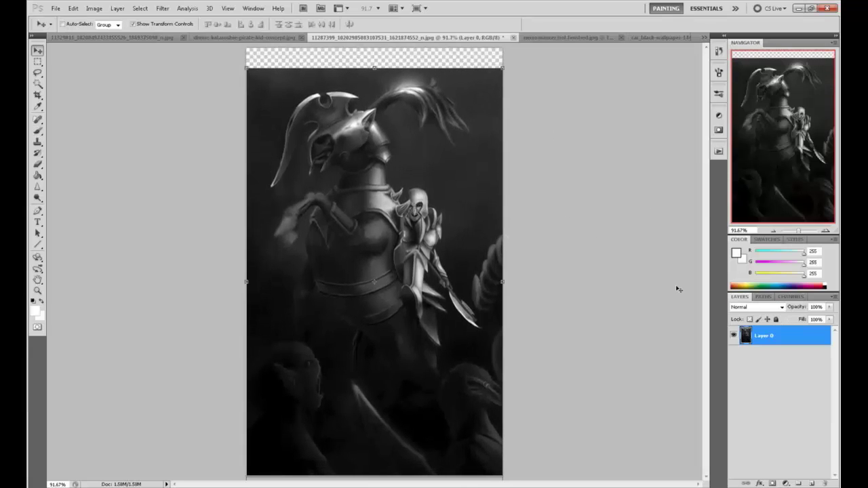
left_click(811, 484)
left_click_drag(785, 335, 776, 415)
Step: Fill the new layer with the backdrop's sampled dark grey (RGB 50) and merge the painting layer down into it
key("g")
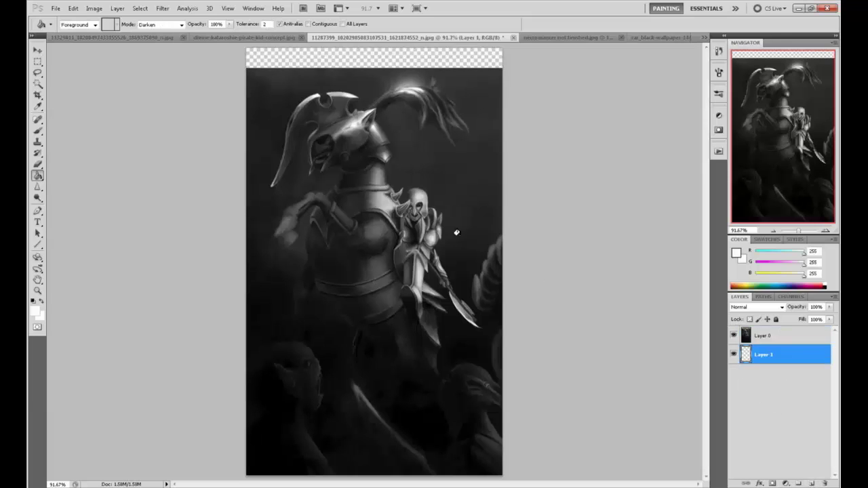
left_click(290, 72, "alt")
left_click(325, 76)
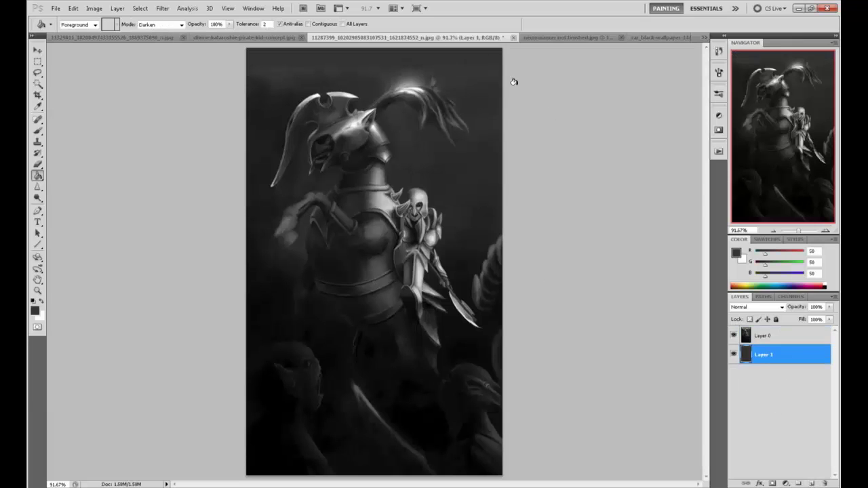
right_click(780, 338)
left_click(797, 306)
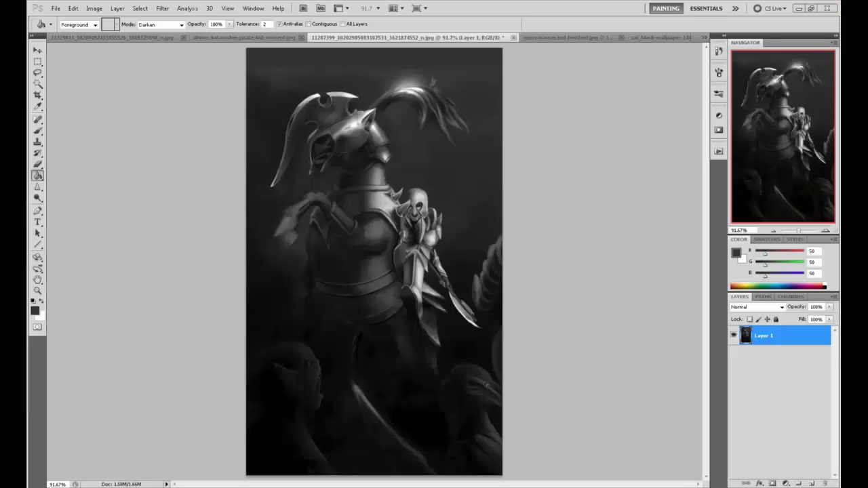
Step: Blend the seam above the crest and plume with sampled backdrop greys at 89% brush opacity, undoing the strokes near the plume's glow
key("b")
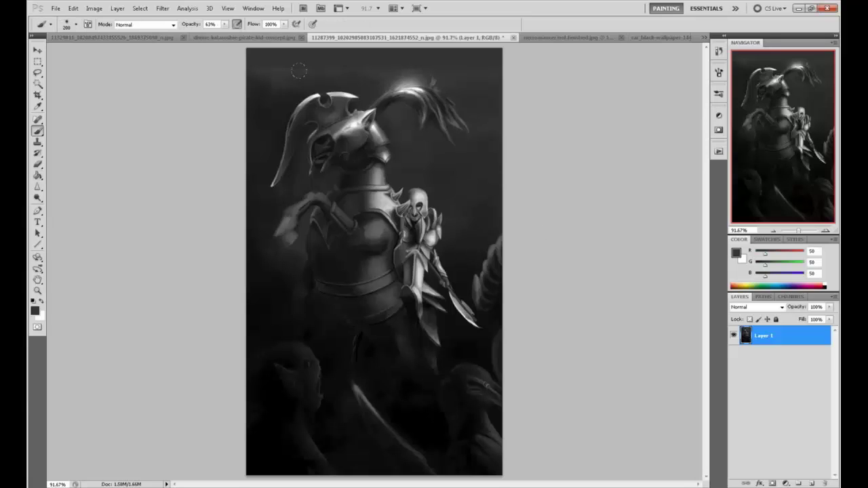
left_click_drag(224, 25, 236, 33)
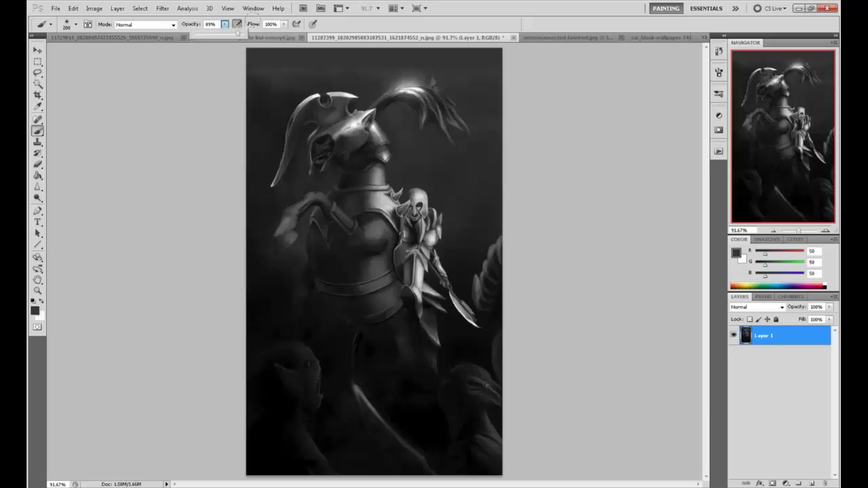
left_click(296, 74, "alt")
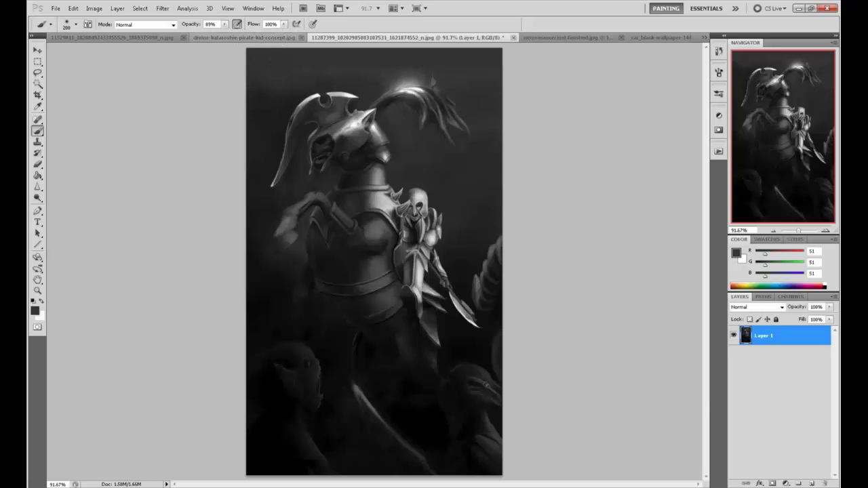
left_click(383, 67, "alt")
left_click_drag(386, 68, 407, 72)
key("ctrl+alt+z")
key("ctrl+alt+z")
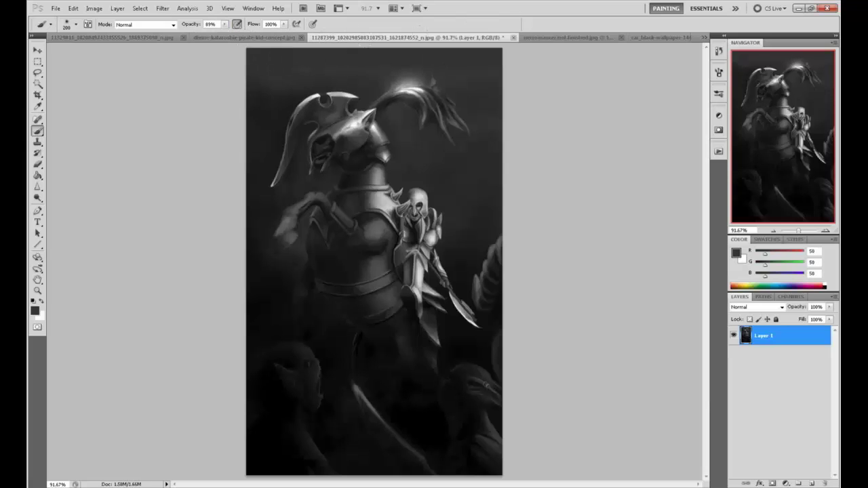
left_click(439, 79, "alt")
Step: Dodge the highlights along the top of the plume at 19% exposure
left_click(37, 197)
left_click(76, 197)
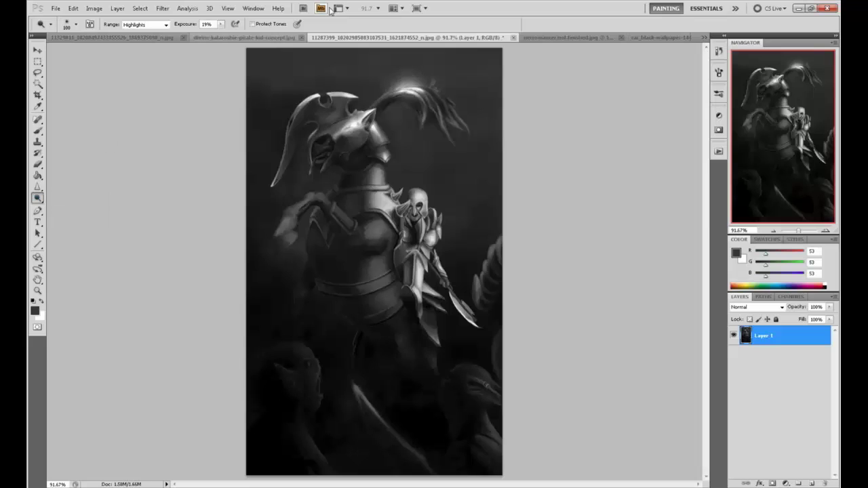
left_click_drag(410, 87, 403, 86)
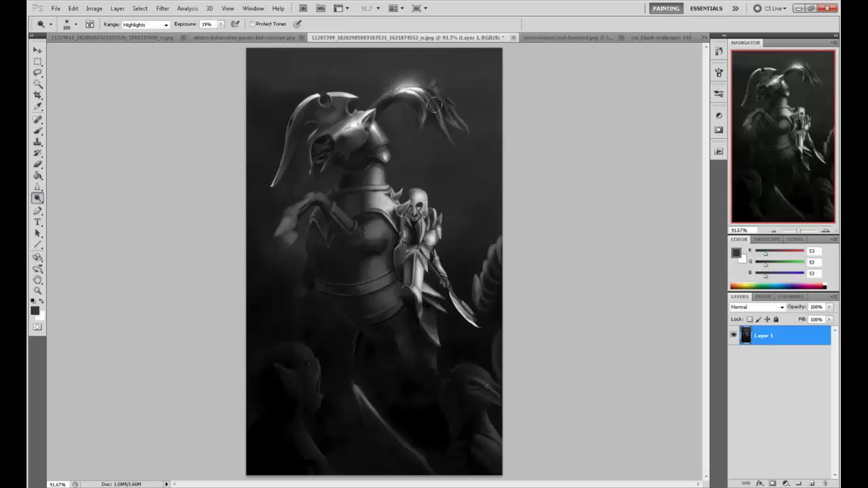
Step: Deepen the plume and tone down its surrounding glow with sampled dark greys at 89% brush opacity
key("b")
left_click(414, 101, "alt")
left_click_drag(422, 77, 411, 76)
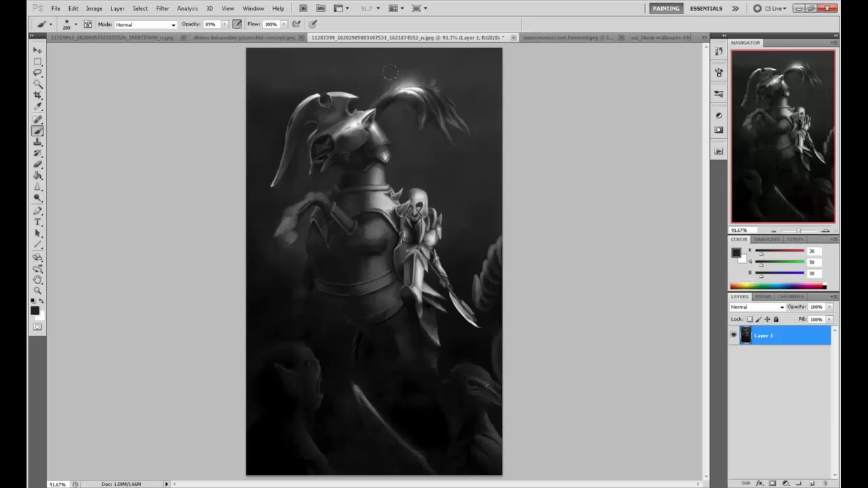
left_click(428, 95, "alt")
left_click_drag(419, 92, 408, 87)
left_click(389, 62, "alt")
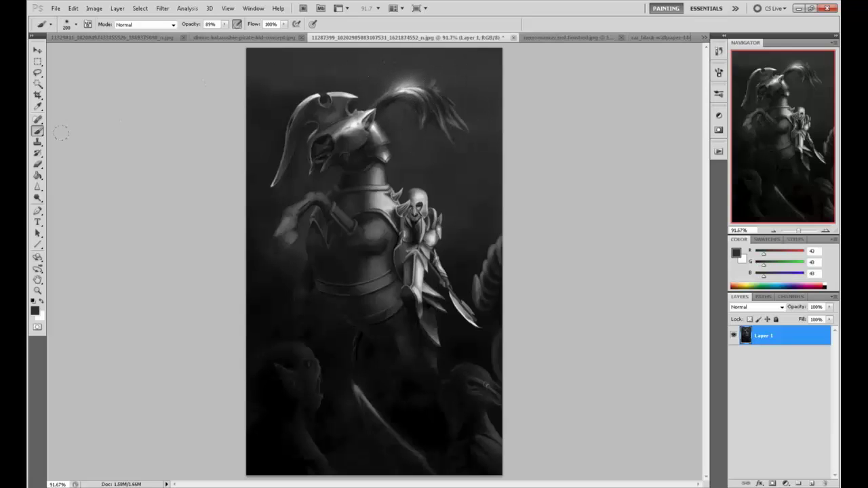
Step: Brighten the plume's trailing strands with the Dodge tool set to highlights at 19% exposure
right_click(37, 198)
left_click(63, 198)
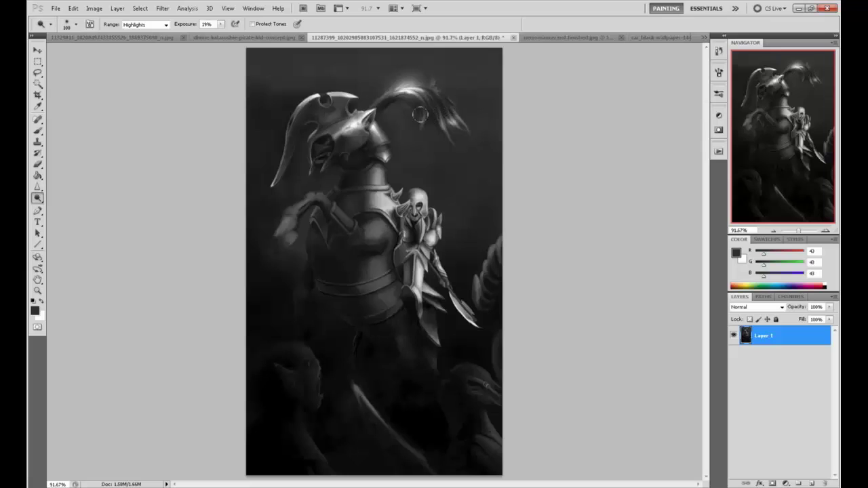
mouse_move(427, 101)
left_mouse_down()
mouse_move(439, 93)
mouse_move(418, 92)
left_mouse_up()
Step: Shade the horse's neck and chest armor with a sampled near-black grey (RGB 17) at 89% brush opacity, undoing one stroke
key("b")
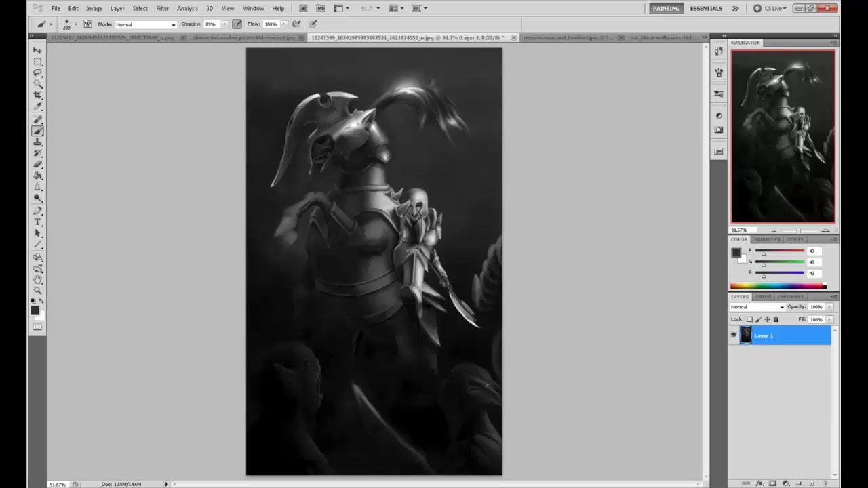
left_click(373, 156, "alt")
key("bracketleft")
mouse_move(351, 156)
left_mouse_down()
mouse_move(352, 181)
mouse_move(398, 248)
left_mouse_up()
key("ctrl+minus")
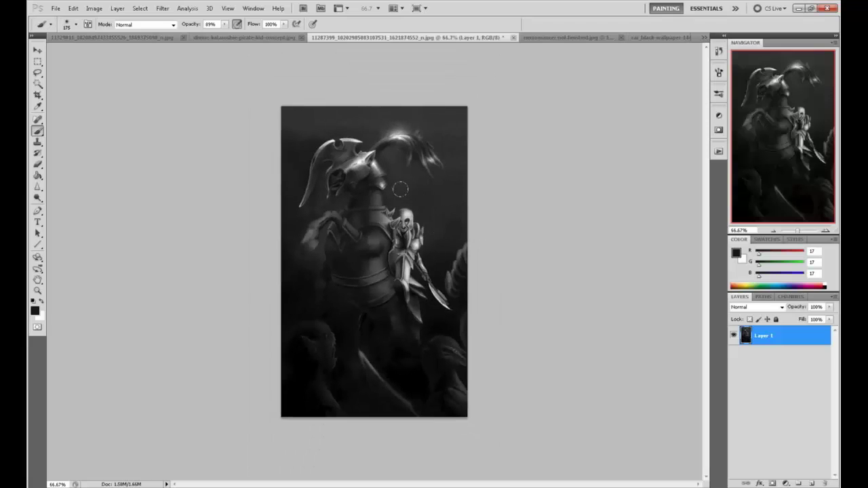
key("bracketright")
key("bracketright")
key("bracketright")
key("bracketright")
key("ctrl+z")
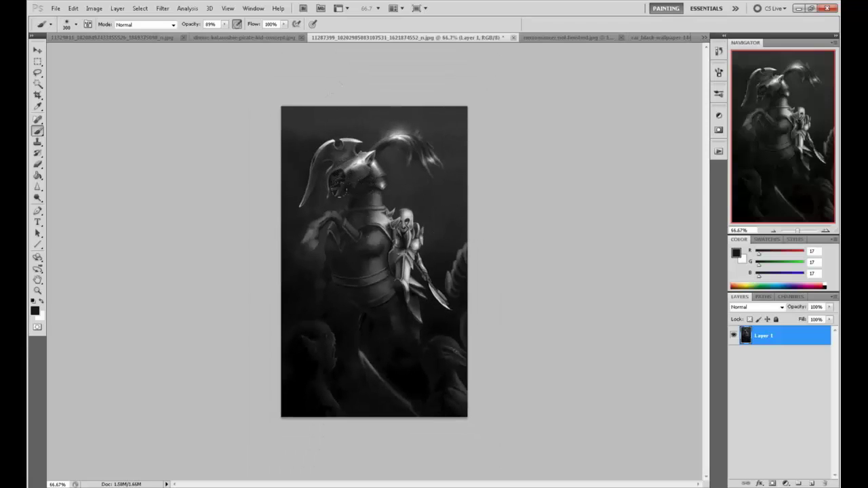
mouse_move(374, 232)
left_mouse_down()
mouse_move(383, 244)
mouse_move(373, 242)
left_mouse_up()
left_click(356, 256, "alt")
Step: Dodge the highlights on the chest armor and the raised foreleg at 19% exposure
left_click(37, 197)
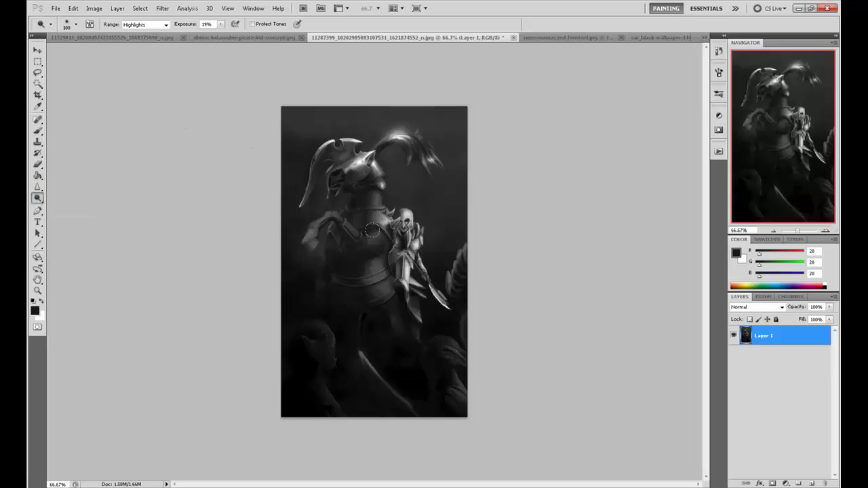
left_click_drag(375, 228, 382, 225)
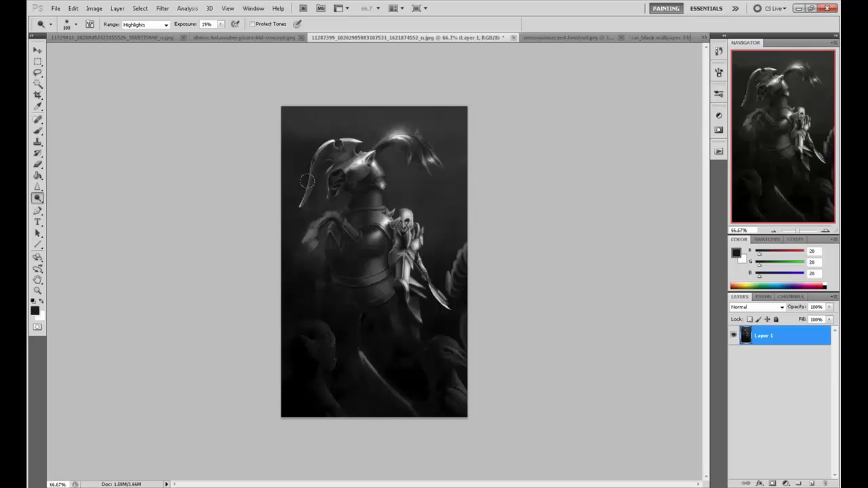
mouse_move(333, 213)
left_mouse_down()
mouse_move(312, 225)
mouse_move(329, 213)
mouse_move(338, 220)
left_mouse_up()
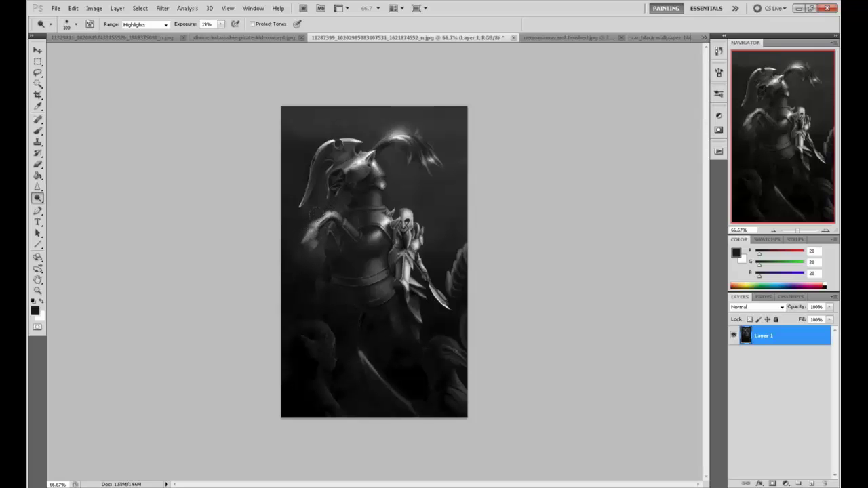
Step: Raise the Dodge exposure to 44% and brighten the upper edge of the raised foreleg with a smaller brush
left_click_drag(221, 24, 245, 33)
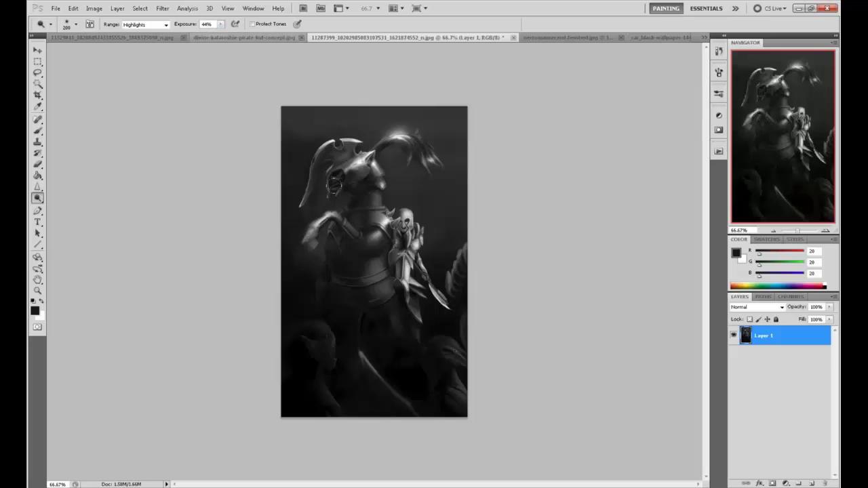
key("[")
key("[")
key("[")
key("[")
key("[")
key("[")
key("[")
key("[")
key("[")
key("[")
key("[")
key("[")
mouse_move(336, 216)
left_mouse_down()
mouse_move(368, 243)
mouse_move(355, 234)
left_mouse_up()
key("bracketright")
key("bracketright")
Step: Paint sampled dark grey (RGB 31) around the raised foreleg at 89% brush opacity
key("b")
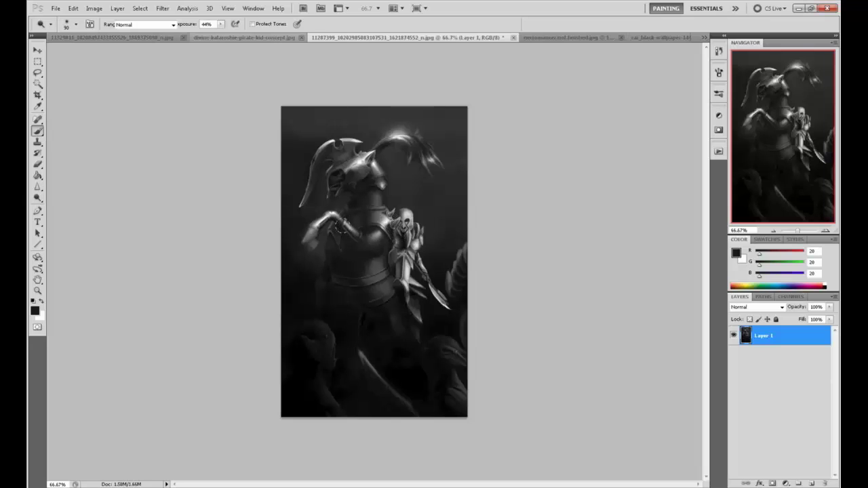
left_click(335, 220, "alt")
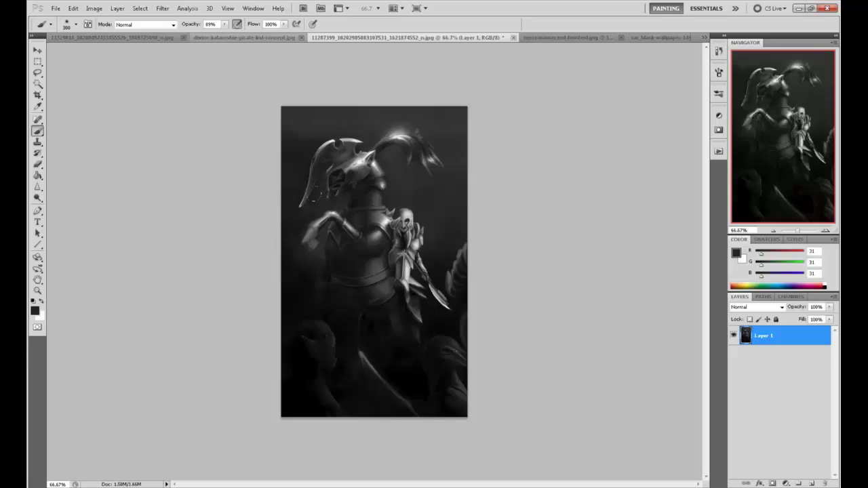
left_click_drag(332, 215, 284, 208)
Step: Dodge the raised foreleg's knee and its join with the chest armor at 44% exposure, adjusting the brush size
left_click(38, 197)
left_click(68, 196)
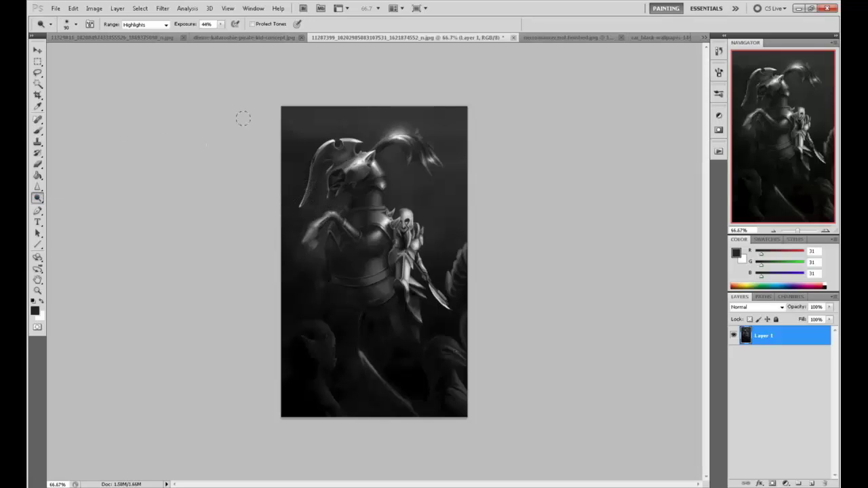
key("[")
key("[")
key("[")
key("[")
key("[")
key("[")
key("[")
left_click_drag(335, 213, 318, 232)
key("bracketright")
key("bracketright")
key("bracketright")
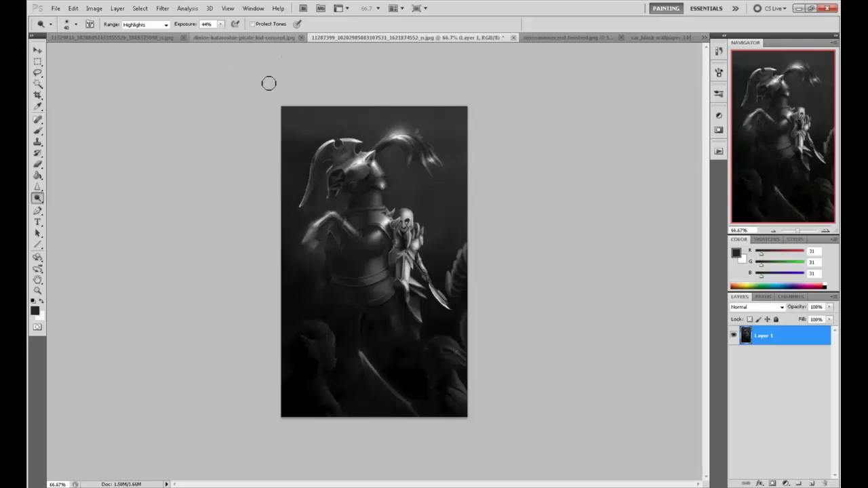
key("bracketright")
key("bracketright")
mouse_move(362, 238)
left_mouse_down()
mouse_move(390, 225)
mouse_move(353, 236)
mouse_move(373, 239)
mouse_move(351, 230)
left_mouse_up()
key("bracketright")
key("bracketright")
Step: Add a new layer and paint a soft band of sampled light grey (RGB 213) down the horse's chest and belly
key("b")
left_click(410, 257, "alt")
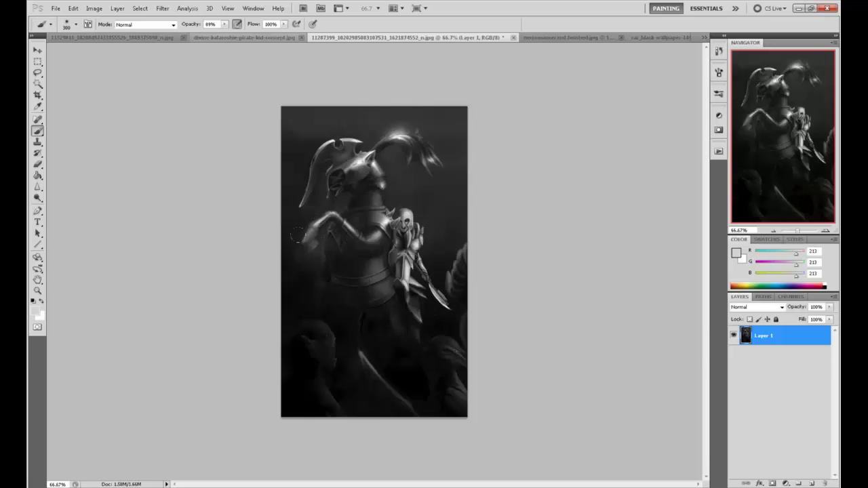
left_click(813, 483)
left_click_drag(317, 227, 383, 334)
Step: Erase most of the light band with a large soft eraser, lowered to 42% opacity, leaving a faint rim light along the belly
key("e")
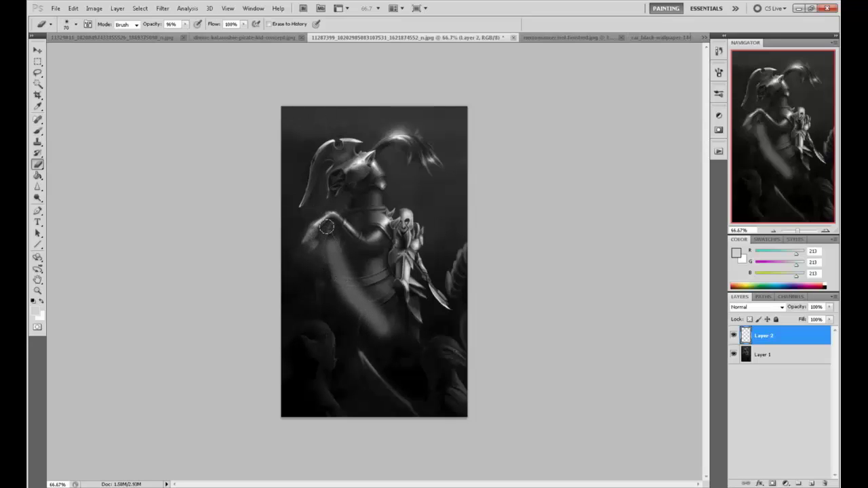
key("bracketright")
key("bracketright")
key("bracketright")
key("bracketright")
key("bracketright")
key("bracketright")
left_click_drag(327, 279, 368, 332)
mouse_move(339, 304)
left_mouse_down()
mouse_move(363, 337)
mouse_move(375, 327)
left_mouse_up()
left_click_drag(185, 24, 160, 34)
key("bracketright")
mouse_move(389, 332)
left_mouse_down()
mouse_move(341, 257)
mouse_move(350, 287)
mouse_move(335, 248)
left_mouse_up()
left_click_drag(346, 289, 373, 320)
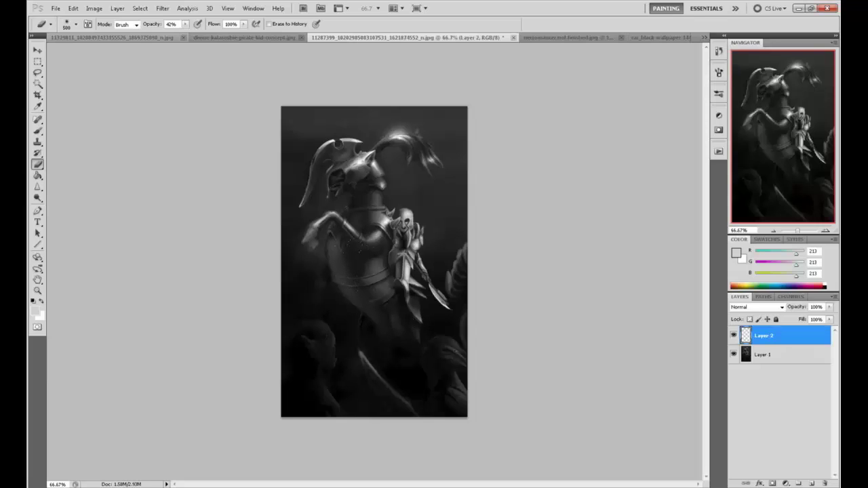
Step: Paint light grey on the near hind leg and soften it with the eraser at 42% opacity, redoing one erased stroke
key("b")
mouse_move(353, 302)
left_mouse_down()
mouse_move(345, 306)
mouse_move(366, 339)
mouse_move(355, 292)
left_mouse_up()
key("e")
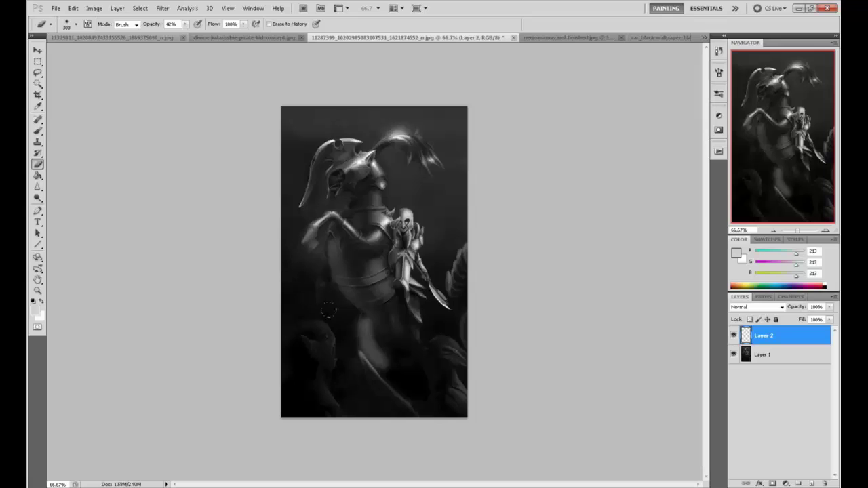
left_click_drag(365, 323, 378, 359)
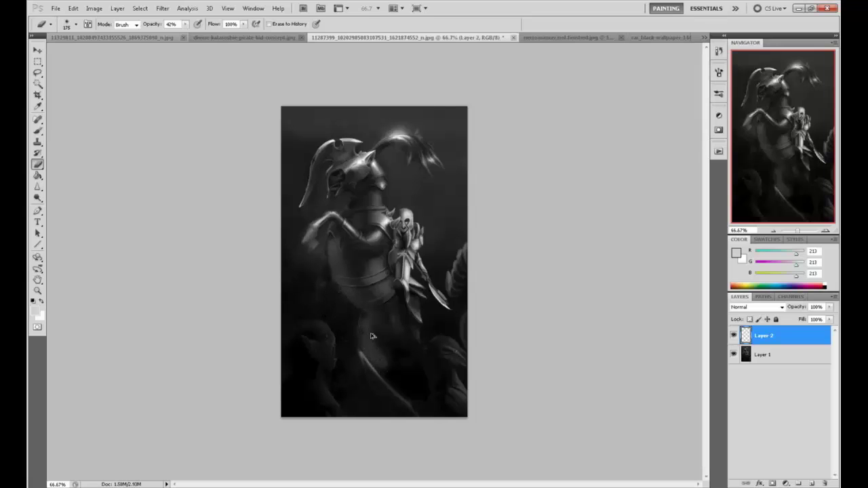
key("ctrl+z")
mouse_move(345, 312)
left_mouse_down()
mouse_move(365, 353)
mouse_move(389, 365)
mouse_move(376, 343)
mouse_move(380, 370)
mouse_move(368, 348)
left_mouse_up()
key("bracketleft")
key("bracketleft")
key("bracketleft")
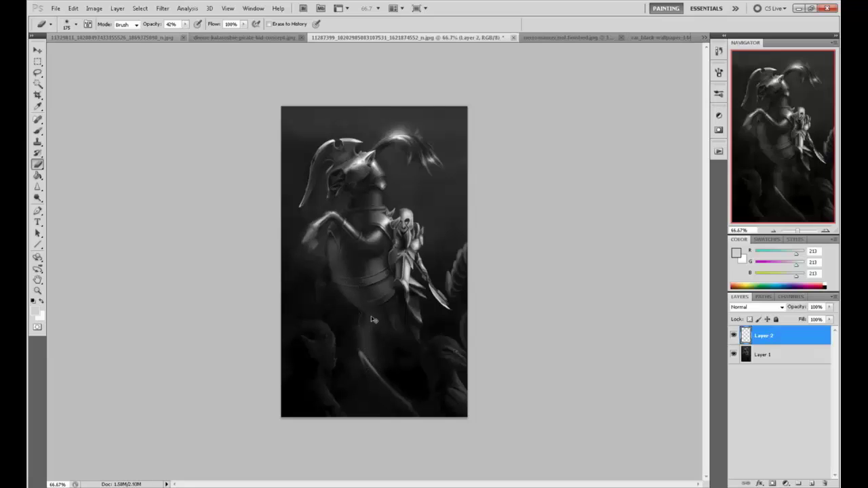
Step: Refine the hind leg's light by erasing its edge with a small eraser at 100% opacity and fading the rest at 51%
left_click_drag(184, 25, 220, 31)
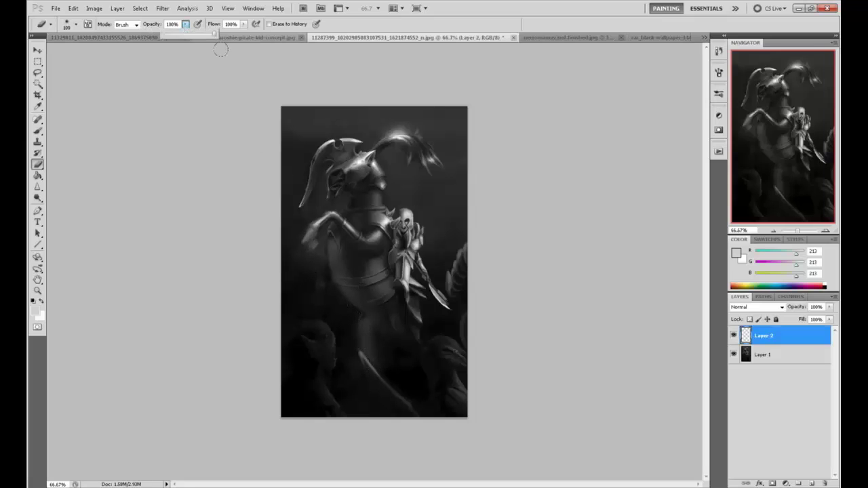
key("bracketleft")
key("bracketleft")
key("bracketleft")
key("bracketleft")
key("bracketleft")
key("bracketleft")
key("bracketleft")
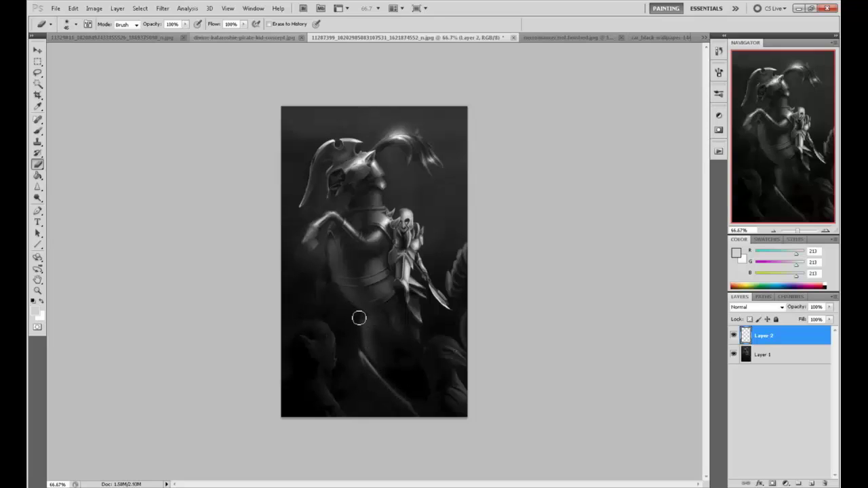
key("period")
left_click_drag(360, 312, 368, 324)
left_click_drag(185, 24, 161, 34)
mouse_move(381, 353)
left_mouse_down()
mouse_move(368, 290)
mouse_move(382, 345)
left_mouse_up()
Step: Add soft light grey to the other hind leg and the lower foreleg, trimming it with the eraser at 51% opacity
key("b")
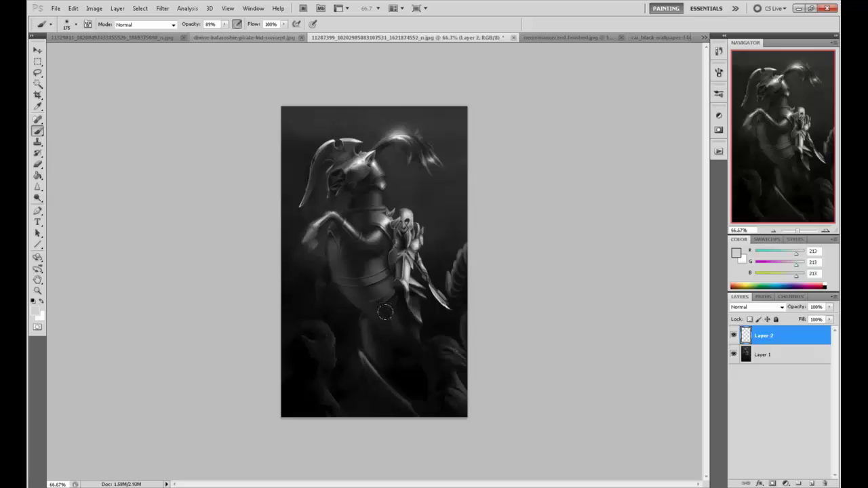
left_click_drag(387, 312, 421, 364)
key("e")
mouse_move(396, 317)
left_mouse_down()
mouse_move(415, 333)
mouse_move(422, 356)
left_mouse_up()
mouse_move(386, 300)
left_mouse_down()
mouse_move(441, 376)
mouse_move(417, 319)
mouse_move(428, 409)
left_mouse_up()
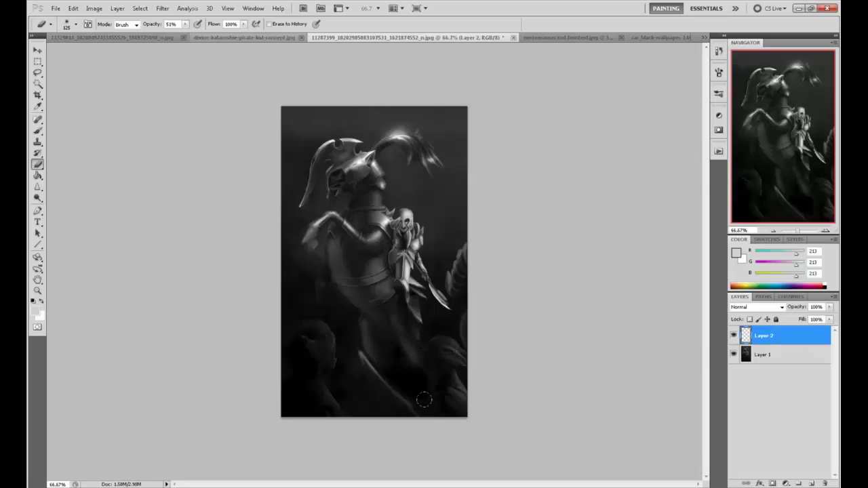
key("b")
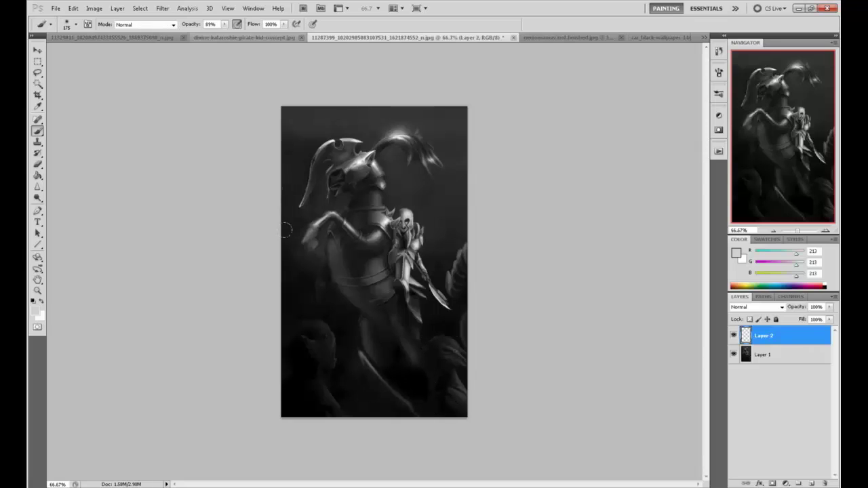
key("e")
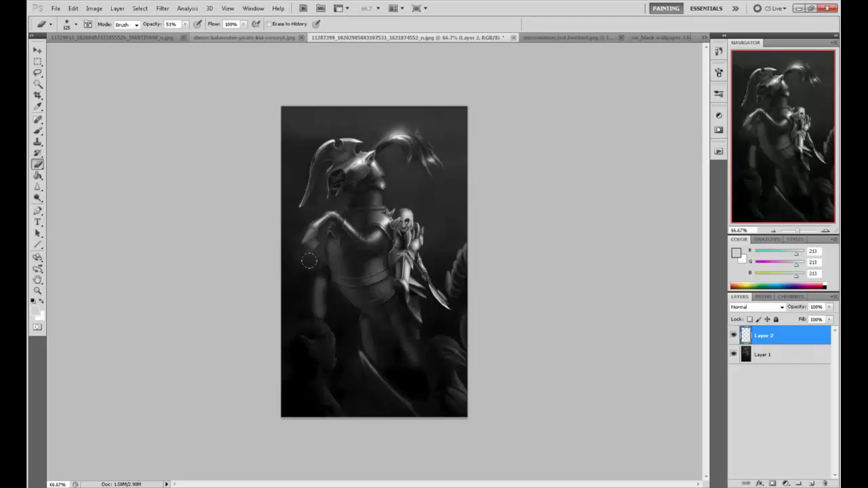
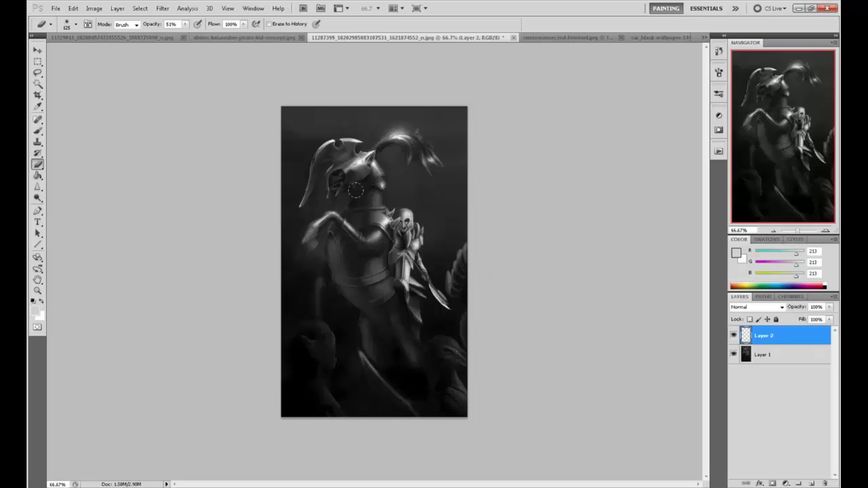
Step: Compare the painting with and without the rim-light layer, and merge that layer down into Layer 1
left_click(733, 338)
left_click(733, 338)
left_click(733, 340)
left_click(733, 339)
key("4")
key("4")
right_click(787, 339)
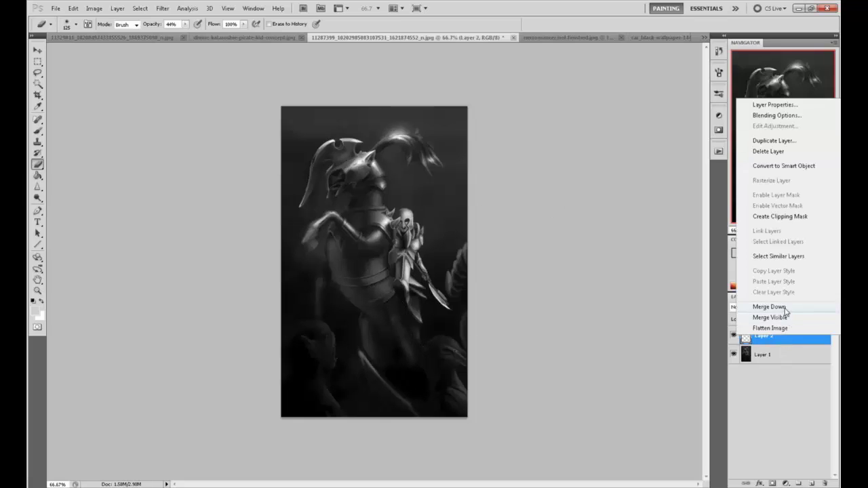
left_click(788, 312)
Step: Darken the rider's face and upper body with a sampled near-black grey (RGB 20) at 89% brush opacity
right_click(38, 198)
left_click(71, 207)
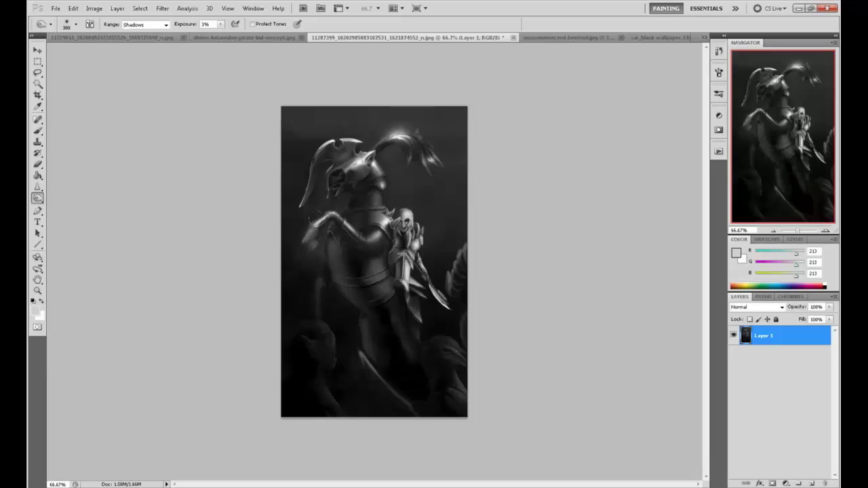
key("b")
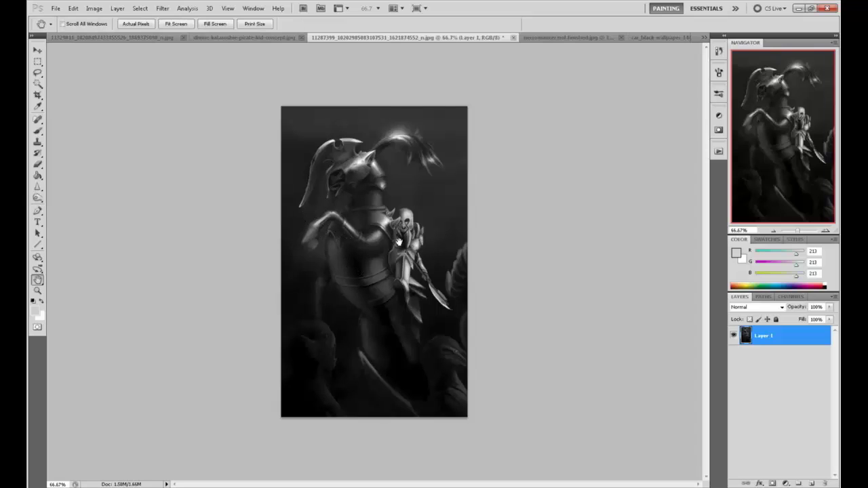
left_click(416, 273, "alt")
key("bracketleft")
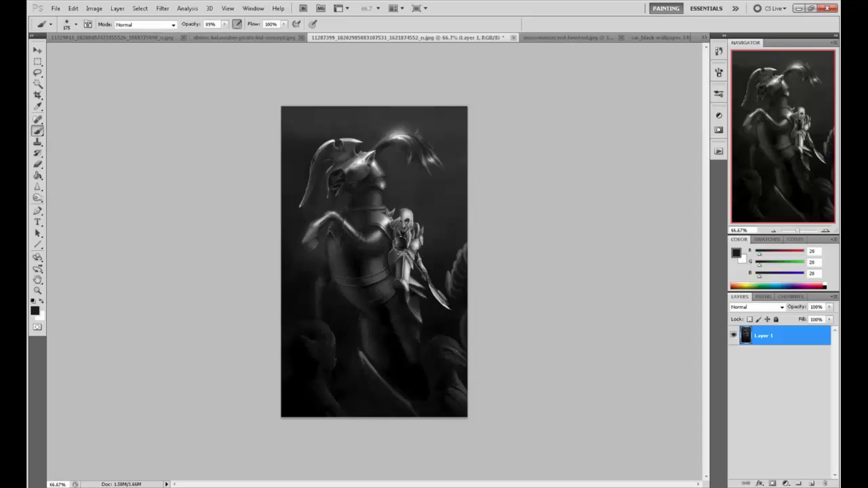
left_click_drag(403, 219, 403, 223)
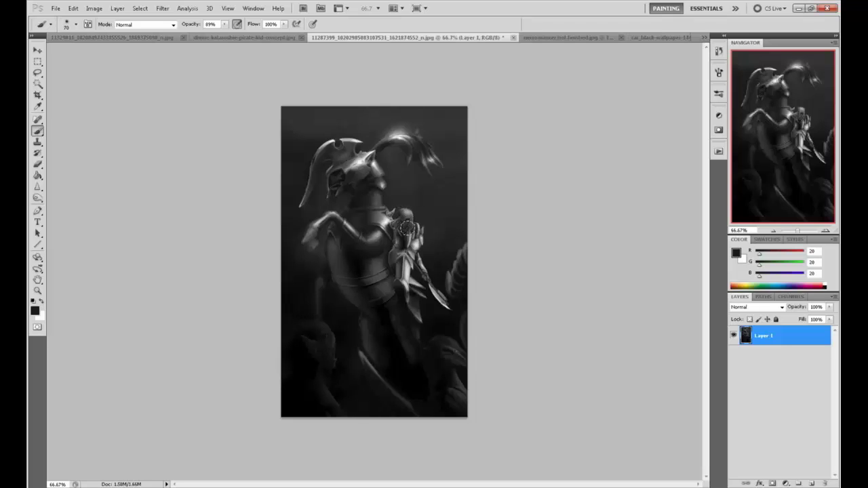
Step: Brighten the top of the rider's head with the Dodge tool set to Highlights at 44% exposure
left_click(37, 198)
left_click(65, 193)
key("bracketright")
key("bracketright")
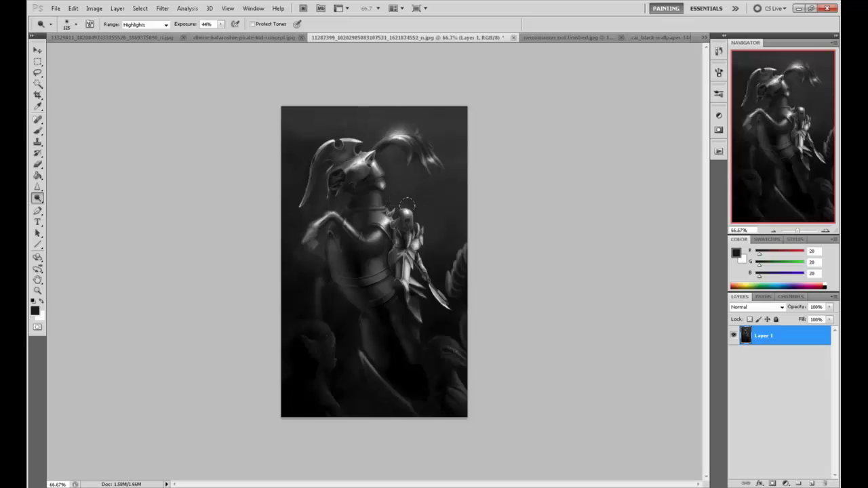
Step: Repaint the rider's head and face with sampled greys, including RGB 213, 37 and 28, at 89% brush opacity
key("b")
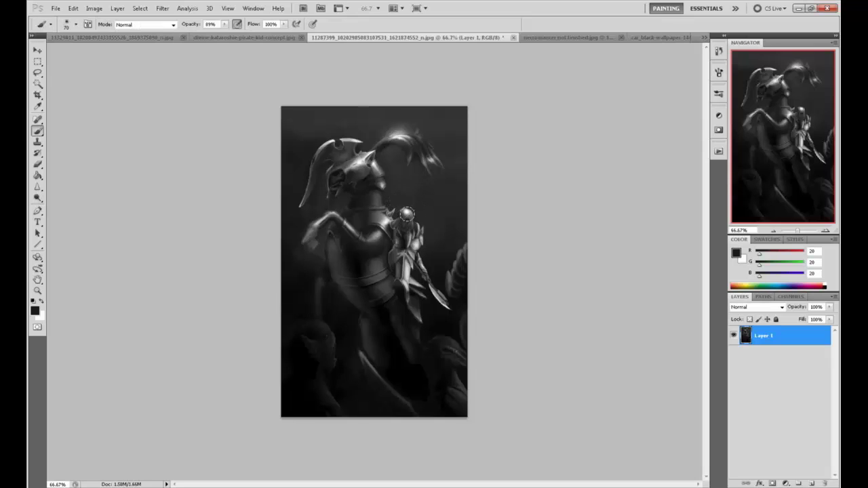
left_click(405, 213, "alt")
left_click(405, 218, "alt")
left_click(402, 229, "alt")
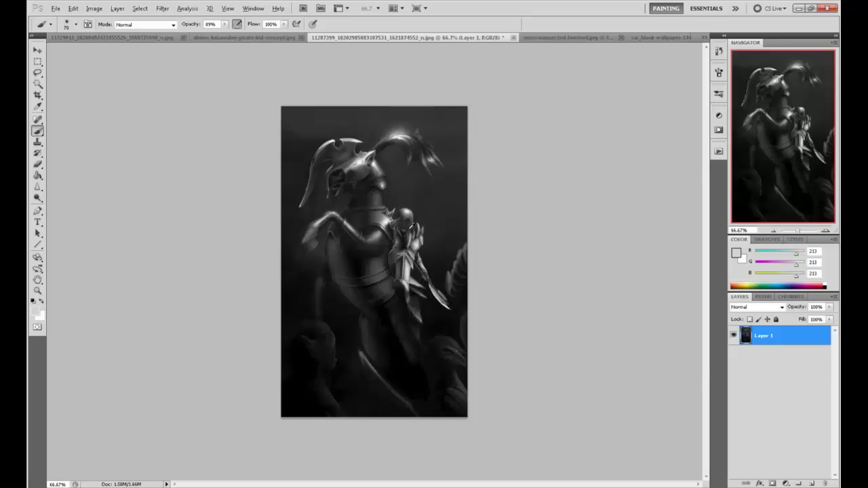
left_click(402, 231, "alt")
left_click(404, 220, "alt")
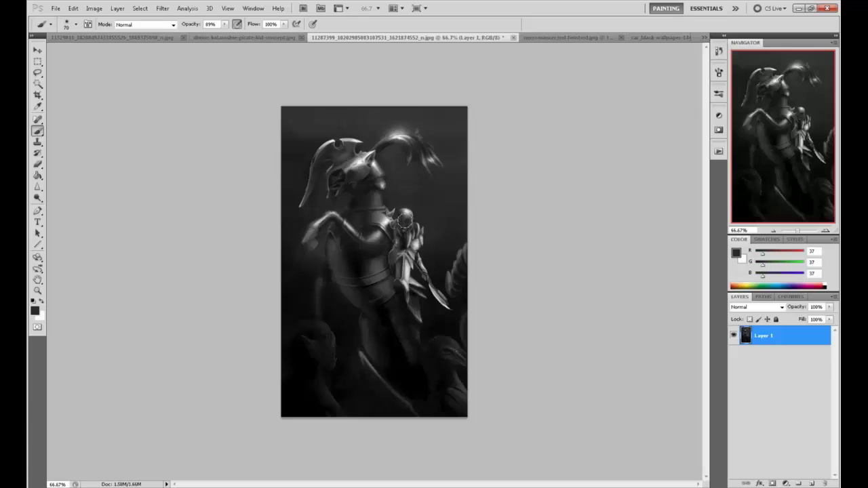
left_click(402, 226, "alt")
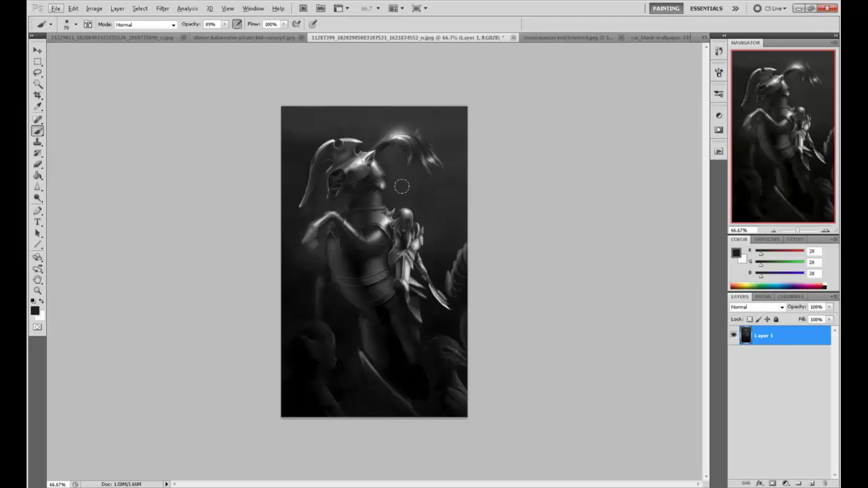
left_click(437, 223, "alt")
Step: Dodge the highlights on the rider's shoulder armor and head at 44% exposure, varying the brush size
left_click_drag(37, 198, 61, 195)
key("bracketleft")
key("bracketleft")
key("bracketleft")
key("bracketleft")
key("bracketleft")
key("bracketleft")
key("bracketleft")
key("bracketleft")
left_click_drag(419, 225, 421, 239)
key("bracketright")
key("bracketright")
key("bracketright")
key("bracketright")
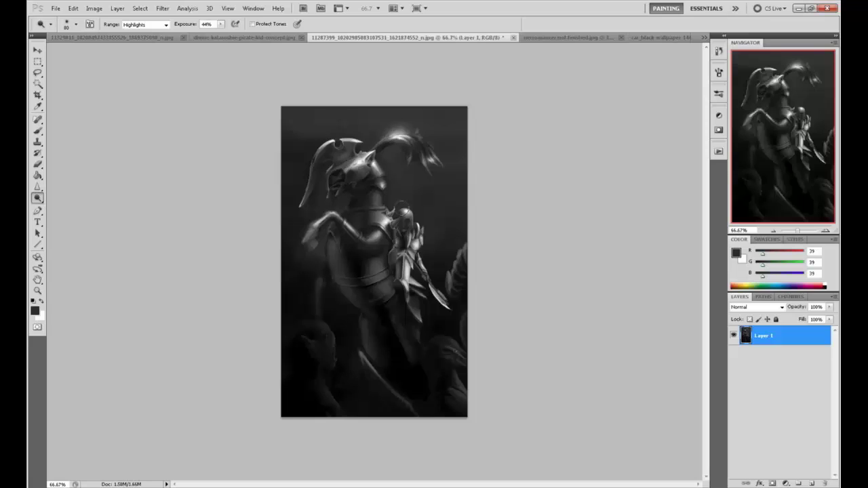
key("bracketleft")
key("bracketleft")
Step: Retouch the rider's headpiece with sampled mid greys (RGB 105 and 133) and a touch of Dodge at 44% exposure
key("b")
left_click(409, 212, "alt")
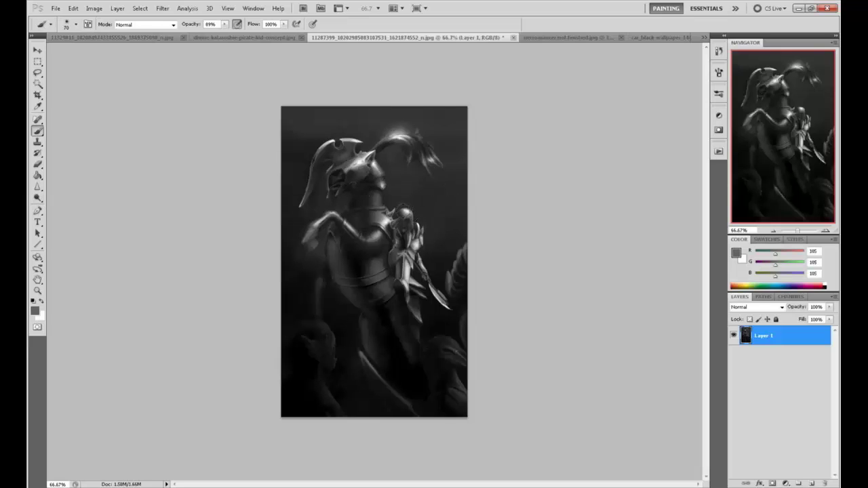
left_click_drag(37, 197, 68, 196)
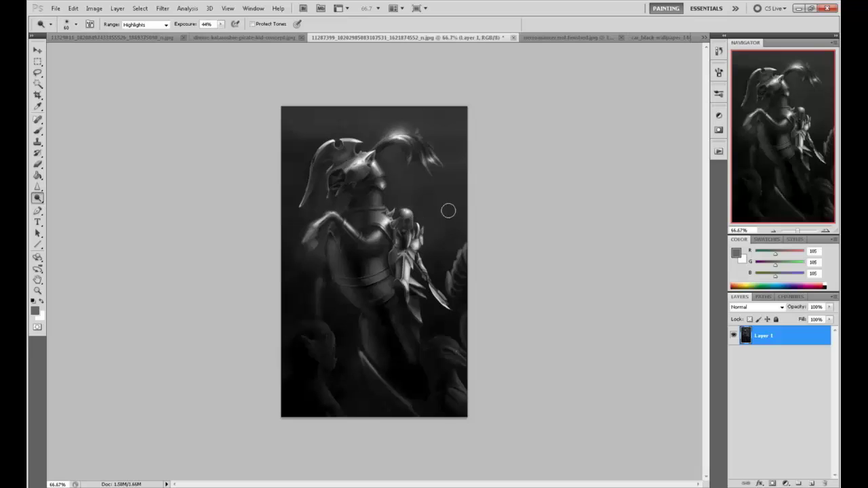
key("b")
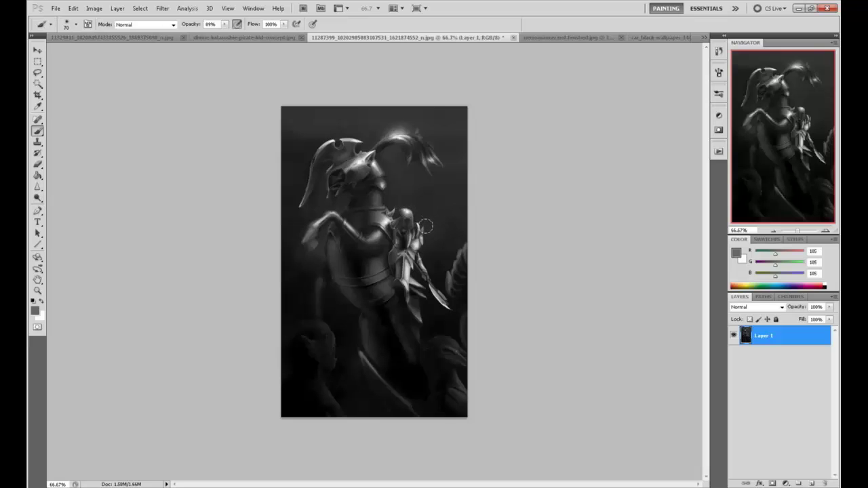
left_click(406, 216, "alt")
left_click(404, 215, "alt")
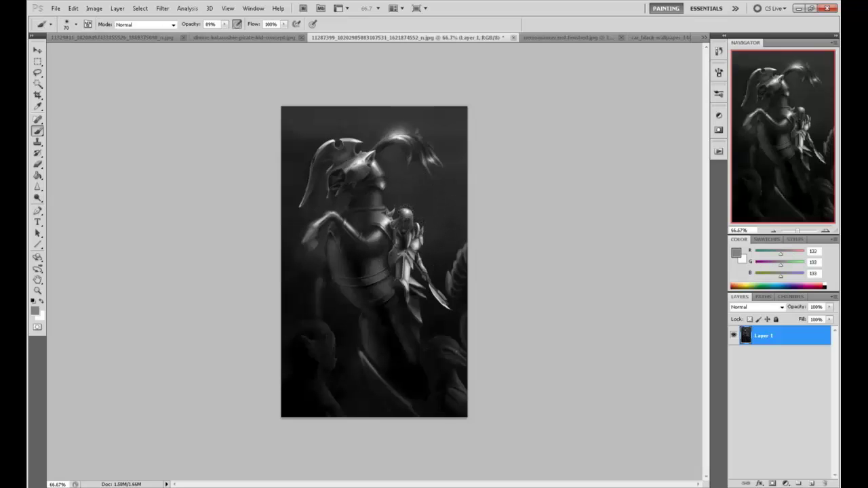
Step: Blend the shading around the rider's face and shoulders with sampled greys (RGB 33, 104 and 42) at 89% brush opacity
left_click(416, 228, "alt")
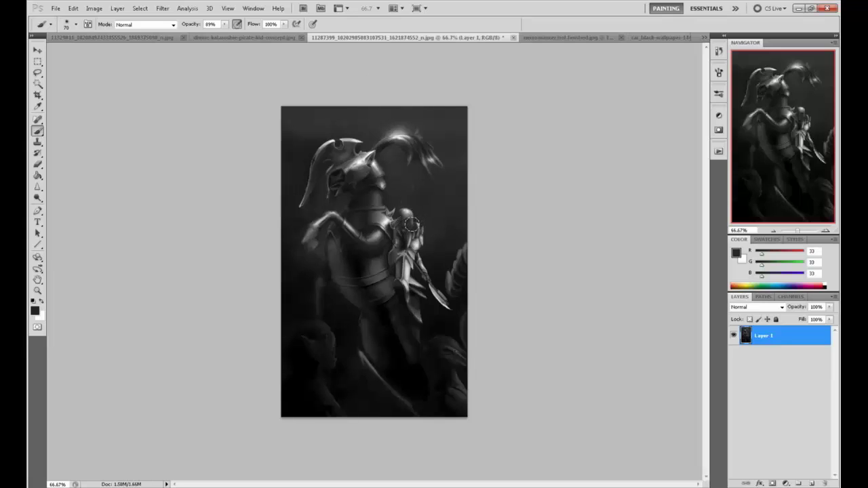
left_click_drag(413, 251, 409, 253)
left_click(396, 213, "alt")
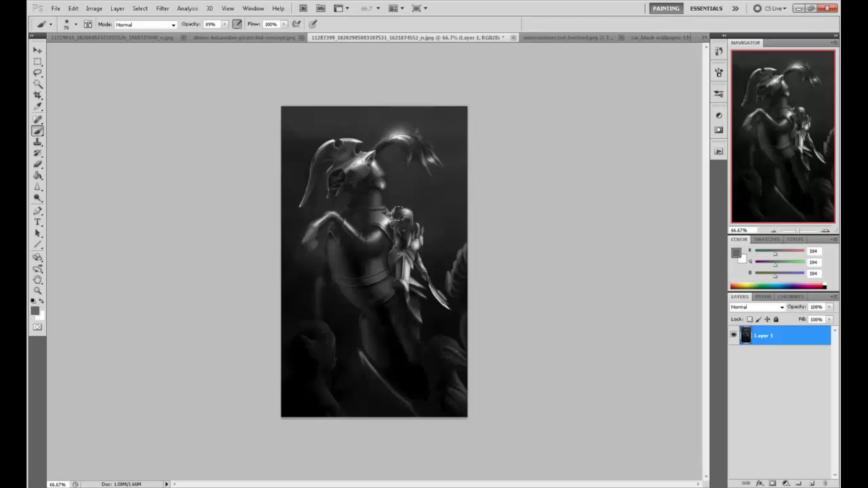
left_click(394, 205, "alt")
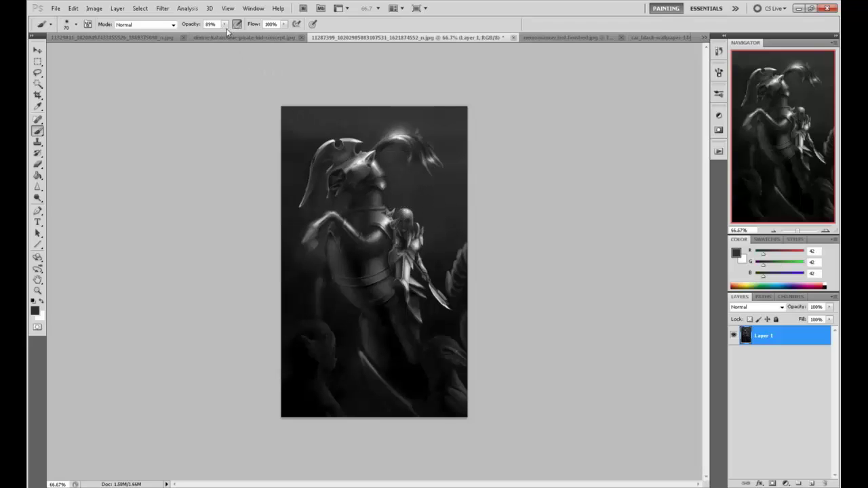
Step: Paint fine details on the rider's headpiece and shoulder edge with a small brush at 100% opacity and sampled tones
left_click_drag(225, 26, 240, 36)
left_click(345, 66)
key("[")
left_click_drag(410, 212, 407, 218)
left_click(390, 232, "alt")
left_click_drag(389, 233, 393, 222)
left_click(392, 228, "alt")
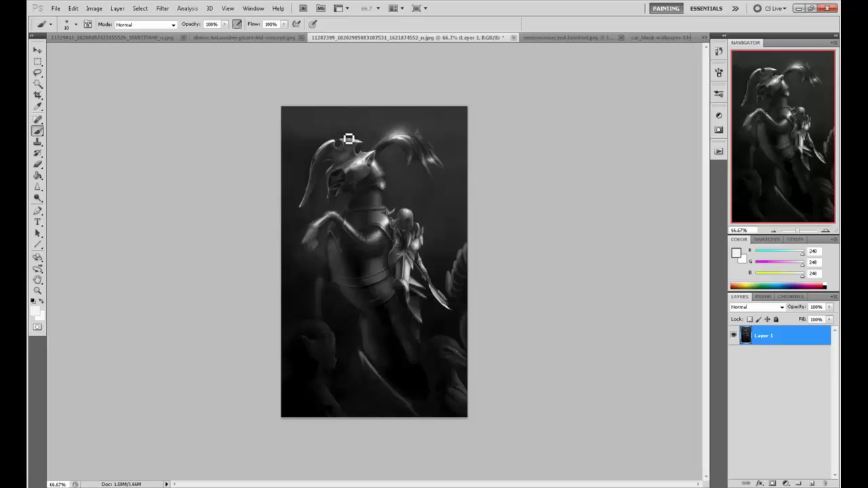
Step: Refine the area between the rider's shoulder and the horse's chest with sampled dark grey (RGB 33) and near-white (RGB 249)
left_click(387, 224, "alt")
key("bracketright")
key("bracketright")
key("bracketright")
key("bracketright")
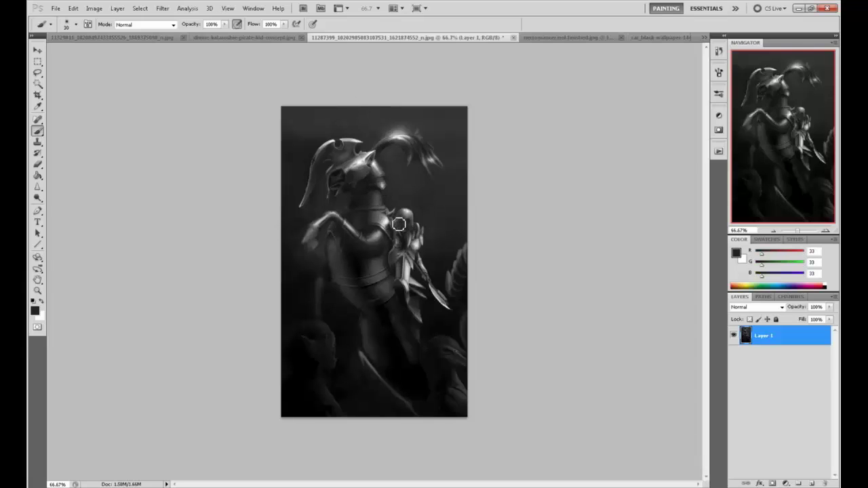
key("bracketright")
left_click(399, 226, "alt")
key("bracketleft")
key("bracketleft")
key("bracketleft")
key("bracketleft")
key("bracketleft")
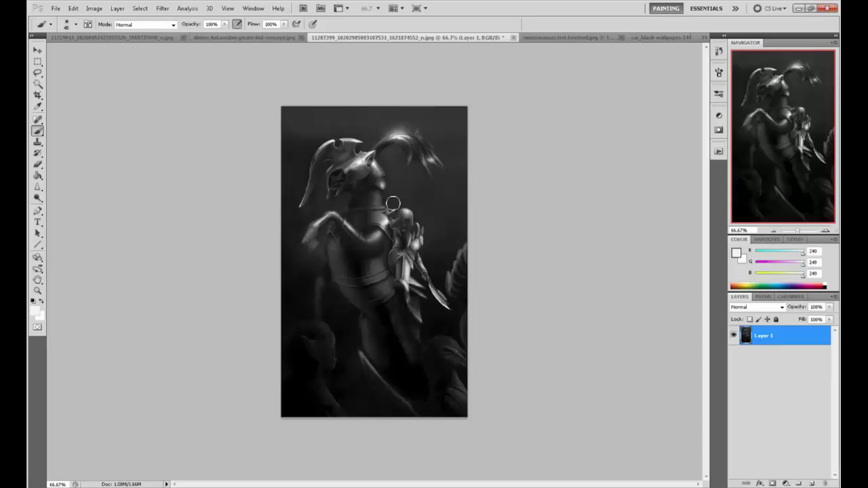
key("bracketleft")
Step: Add a new layer and brush a soft near-white glow (RGB 249) over the horse's neck with a large brush
key("bracketright")
key("bracketright")
key("bracketright")
key("bracketright")
key("bracketright")
key("bracketright")
key("bracketright")
key("bracketright")
key("bracketright")
key("bracketright")
mouse_move(341, 211)
left_mouse_down()
mouse_move(337, 191)
mouse_move(325, 206)
mouse_move(330, 195)
left_mouse_up()
left_click(812, 483)
Step: Trim the glow around the horse's neck and chest with the eraser at 100% opacity
key("e")
left_click_drag(186, 25, 217, 31)
key("bracketleft")
key("bracketleft")
key("bracketleft")
key("bracketleft")
key("bracketleft")
mouse_move(349, 195)
left_mouse_down()
mouse_move(328, 217)
mouse_move(346, 230)
left_mouse_up()
key("bracketright")
key("bracketright")
key("bracketright")
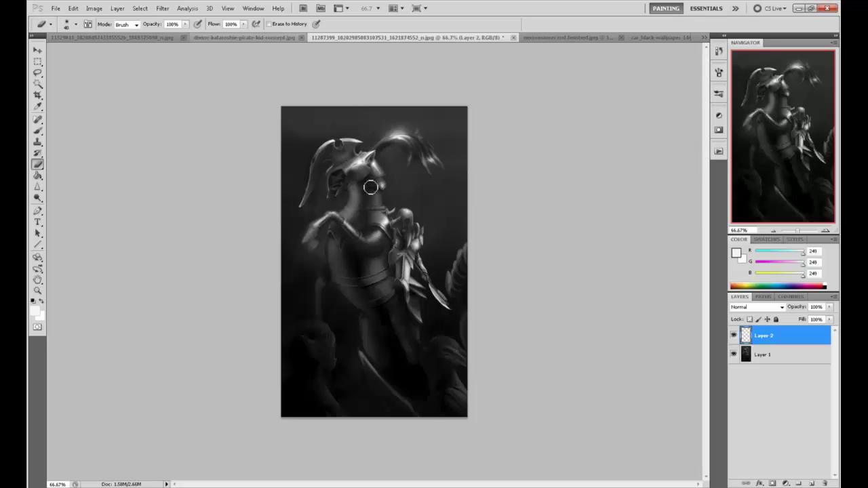
left_click_drag(358, 185, 356, 254)
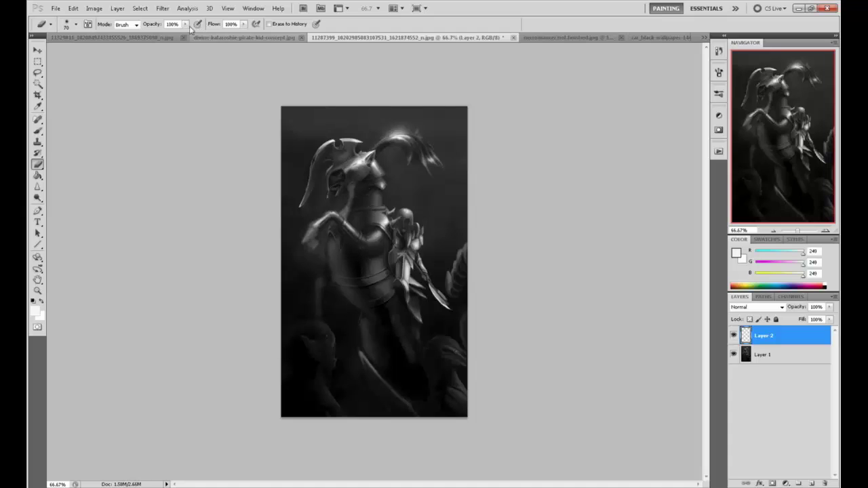
Step: Fade the remaining neck glow with a larger eraser at 61% and 26% opacity
key("6")
key("1")
key("bracketright")
key("bracketright")
key("bracketright")
key("bracketright")
key("2")
key("6")
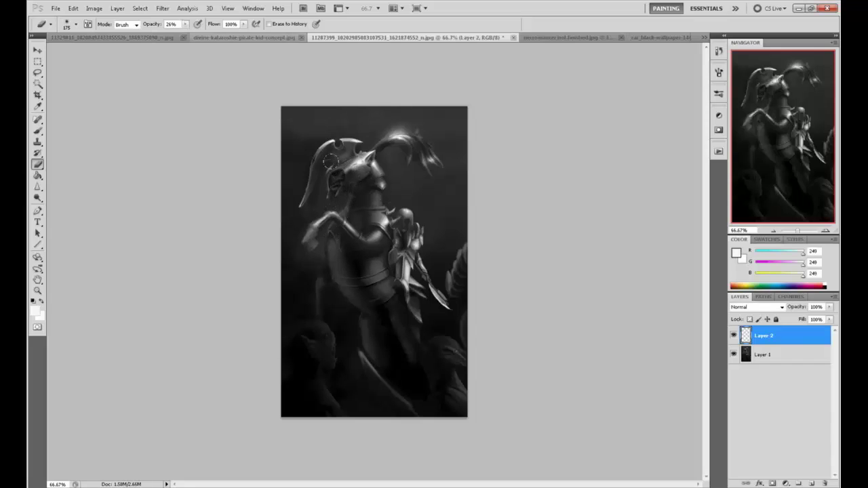
Step: Paint small details on the horse's face and ear with a size 10 brush, sampling near-black (RGB 28 and 24) and white
key("ctrl+plus")
key("b")
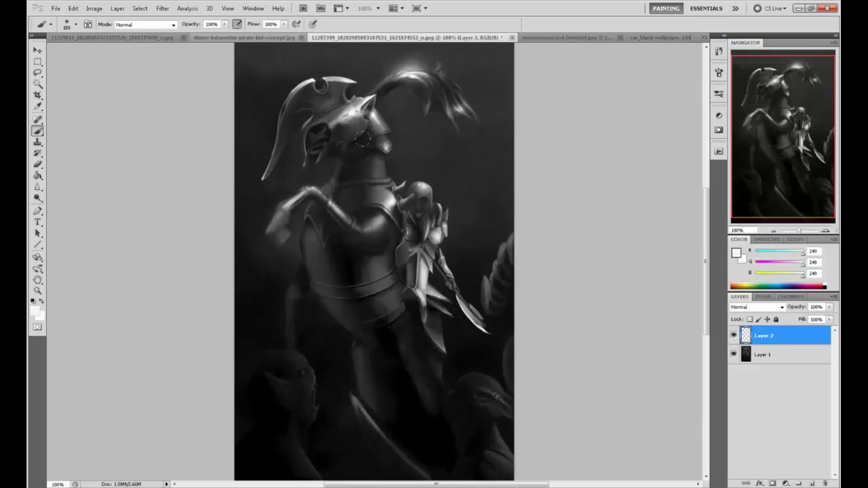
left_click(324, 135, "alt")
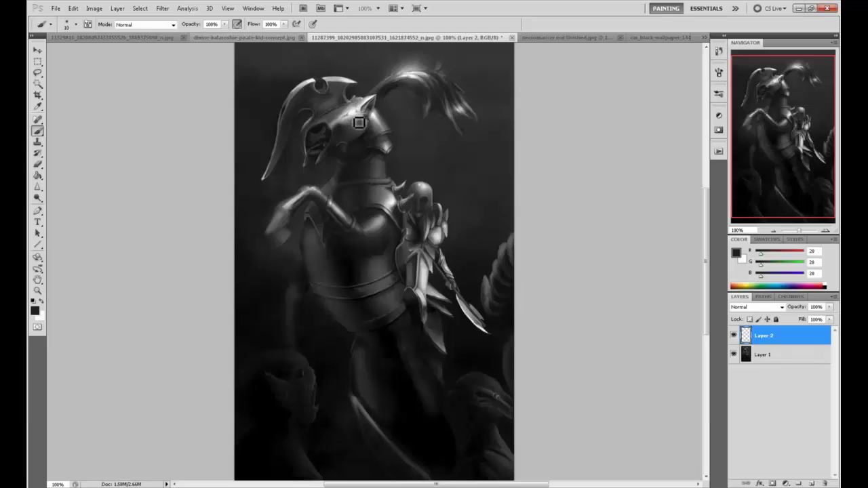
left_click(345, 114, "alt")
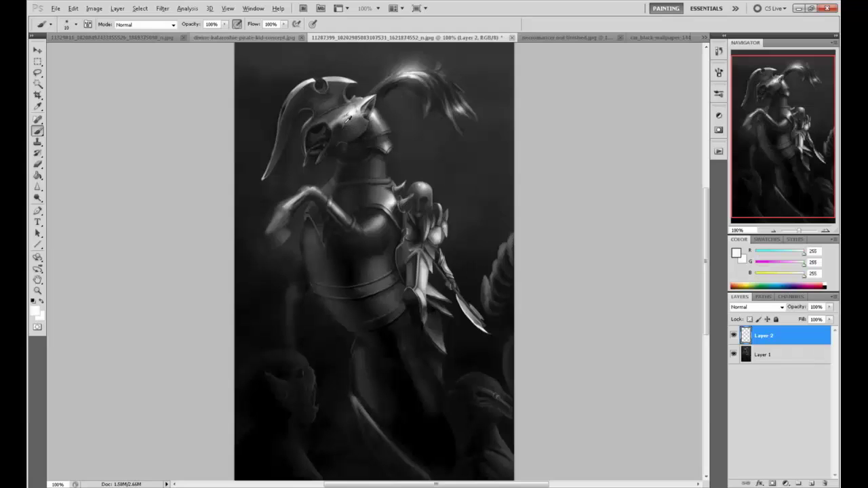
left_click(348, 121, "alt")
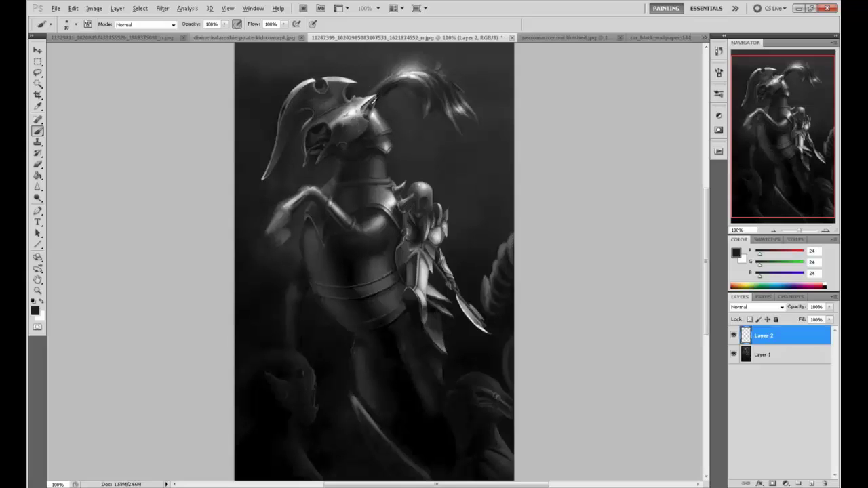
left_click(375, 111, "alt")
Step: Add another layer and shade the horse's cheek and jaw with a larger brush in sampled near-black (RGB 17)
key("]")
key("]")
left_click(366, 137, "alt")
left_click_drag(363, 116, 363, 127)
left_click(813, 483)
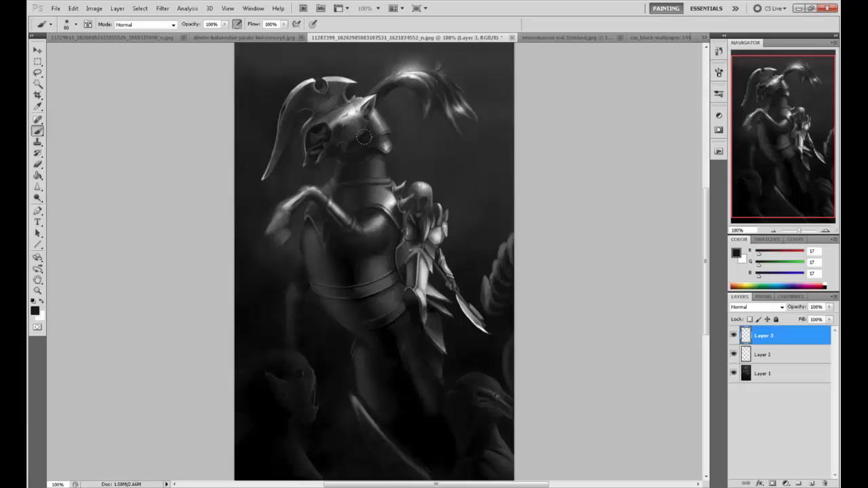
Step: Clean up the shading on the horse's head with the eraser at 100% opacity, varying the eraser size
key("e")
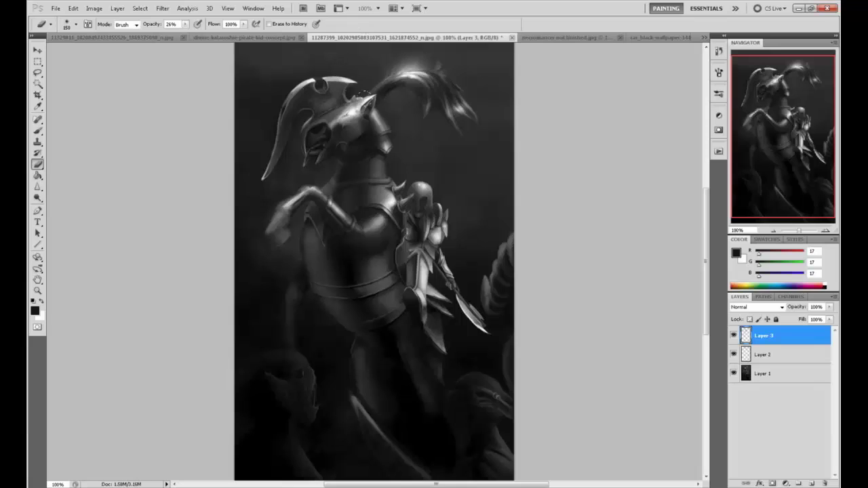
key("[")
left_click_drag(186, 24, 333, 56)
key("bracketright")
key("bracketright")
key("bracketright")
key("bracketright")
key("bracketright")
key("bracketright")
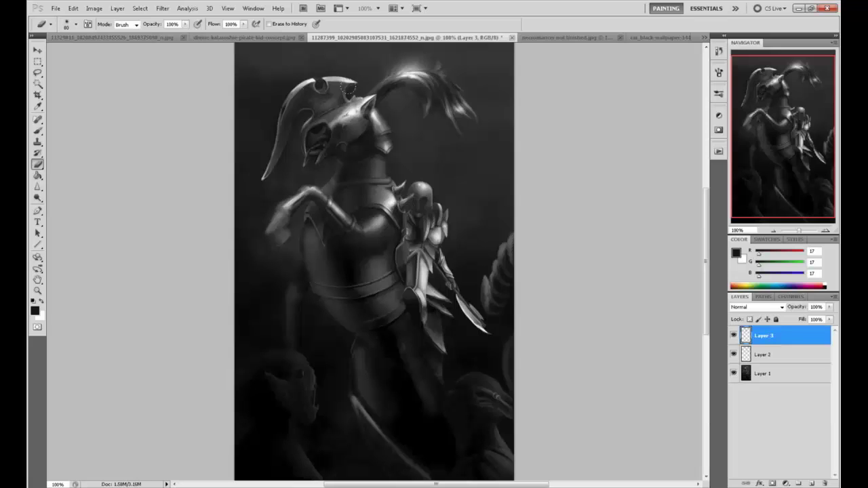
Step: Deepen the shadow on the horse's cheek with sampled near-black (RGB 22) at 46% brush opacity
key("b")
left_click(370, 133, "alt")
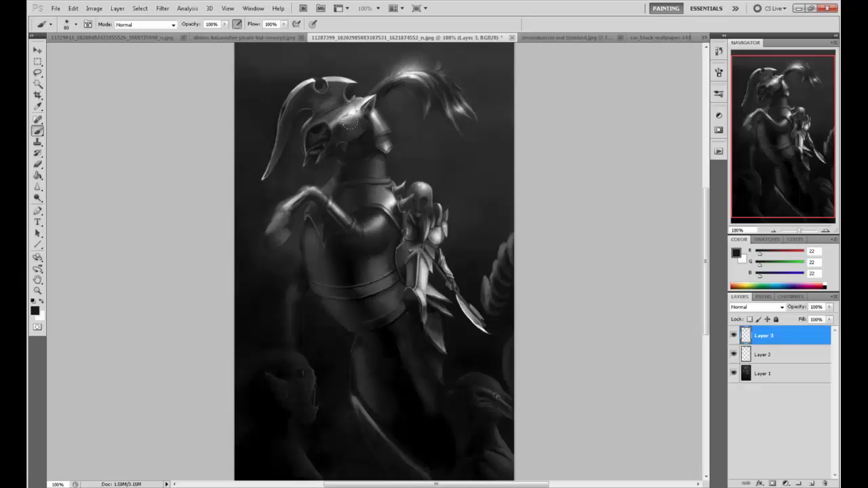
left_click_drag(225, 25, 205, 26)
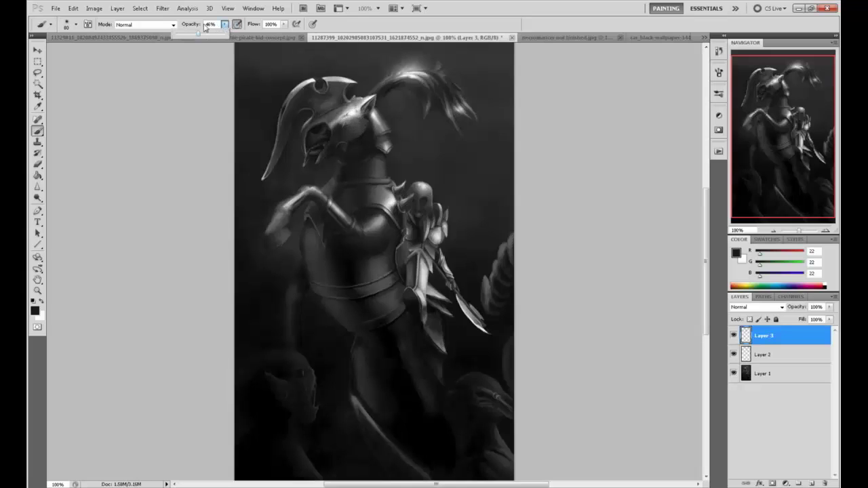
left_click(358, 122)
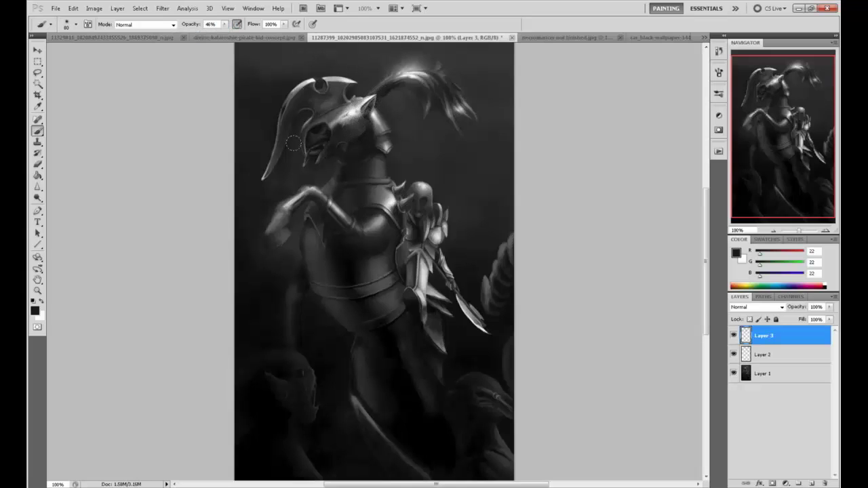
Step: Add light grey (RGB 235) highlights to the horse's face and jaw on a new layer, softening them with a 47% eraser
left_click(813, 483)
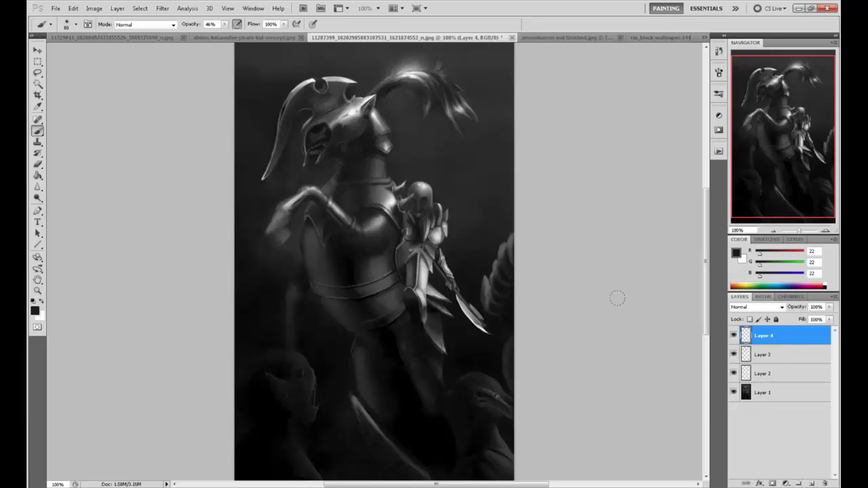
left_click(361, 104, "alt")
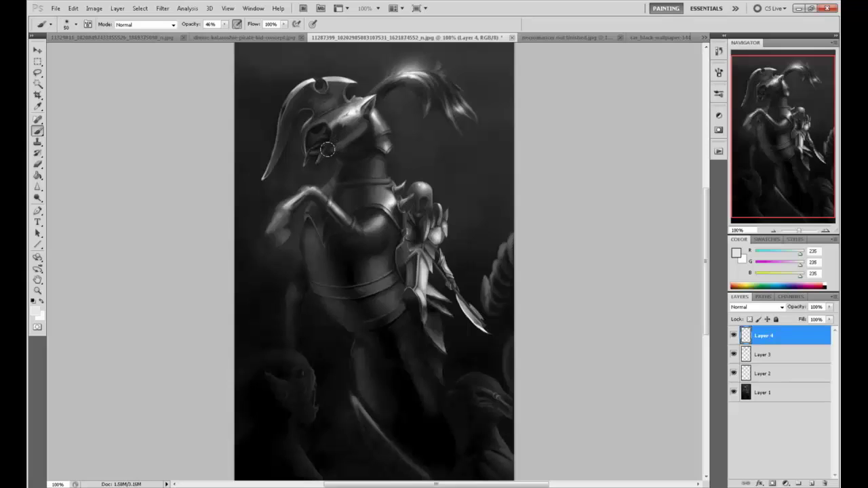
key("e")
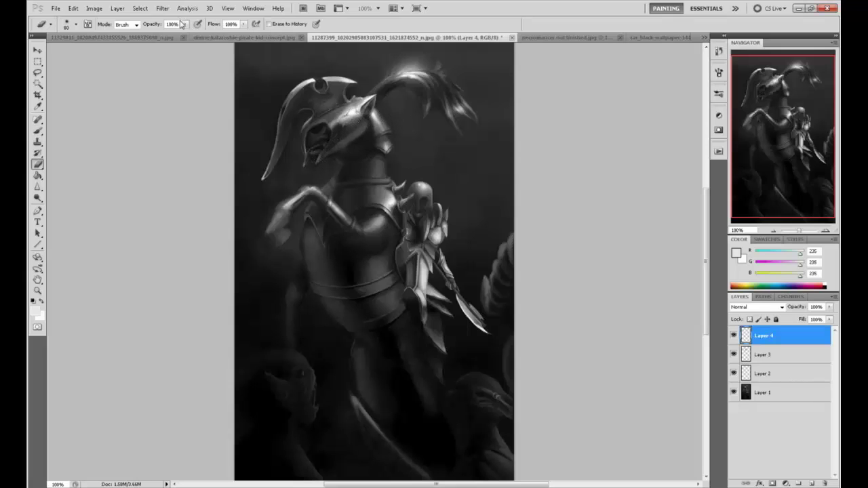
key("4")
key("7")
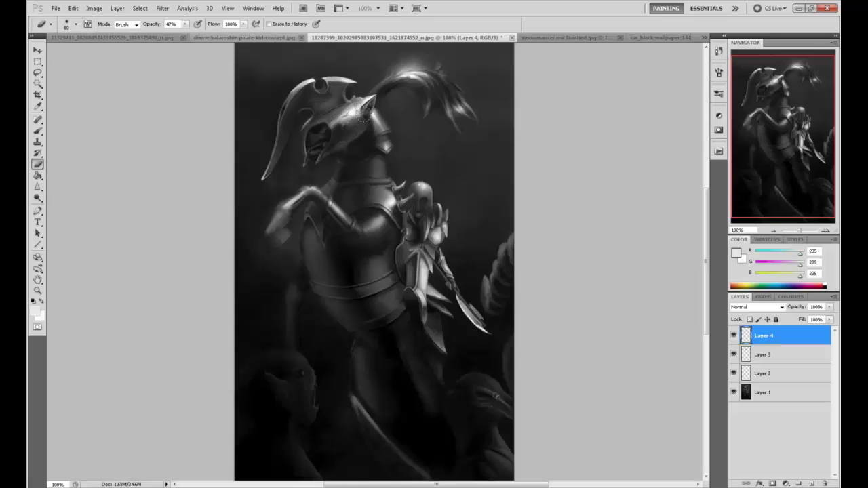
key("b")
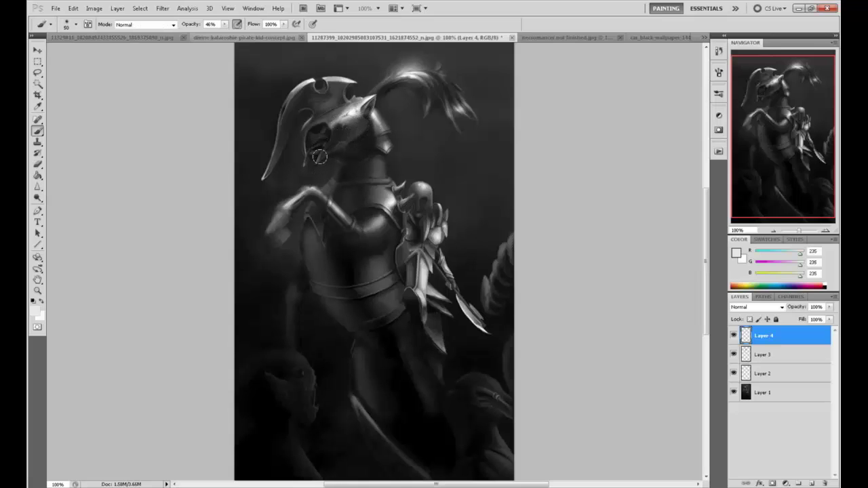
key("e")
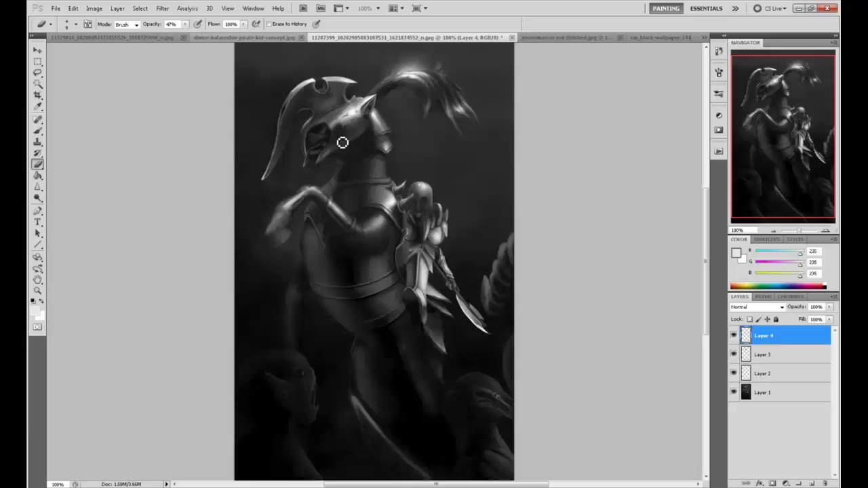
Step: Set the eraser opacity to 17% and dab sampled dark grey (RGB 69) onto the horse's lower jaw at 46% brush opacity
left_click_drag(185, 24, 172, 37)
key("b")
left_click(328, 150, "alt")
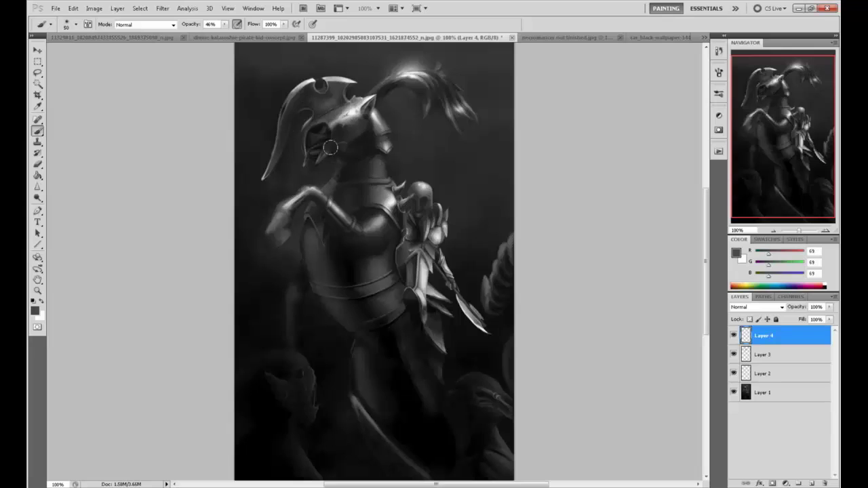
mouse_move(326, 150)
left_mouse_down()
mouse_move(334, 146)
mouse_move(325, 152)
left_mouse_up()
Step: Clean up the shading along the horse's jaw with the eraser at 100% opacity, varying its size
key("e")
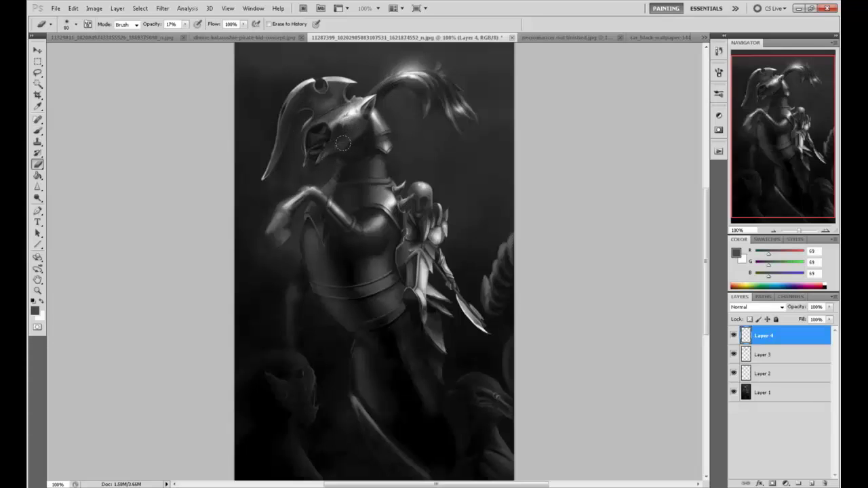
left_click(185, 24)
left_click_drag(183, 32, 234, 35)
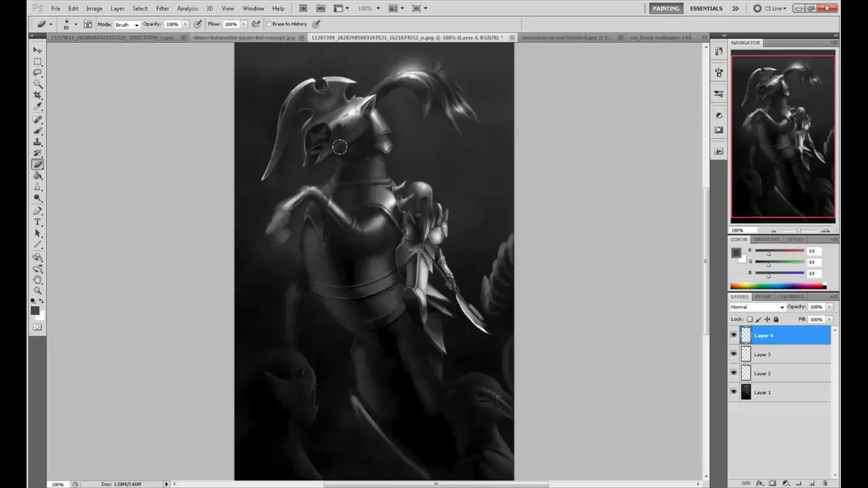
key("]")
Step: Shade behind the horse's jaw with sampled dark grey (RGB 73) and trim the excess over the neck with a smaller eraser
key("b")
left_click(372, 141, "alt")
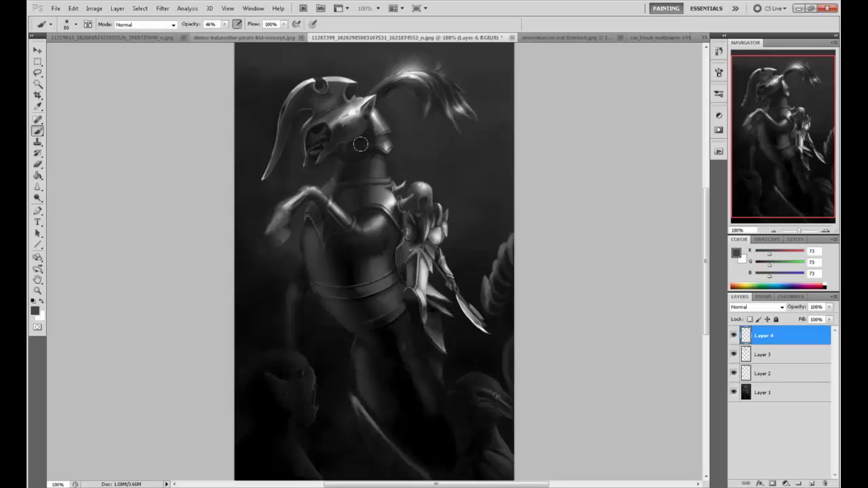
key("e")
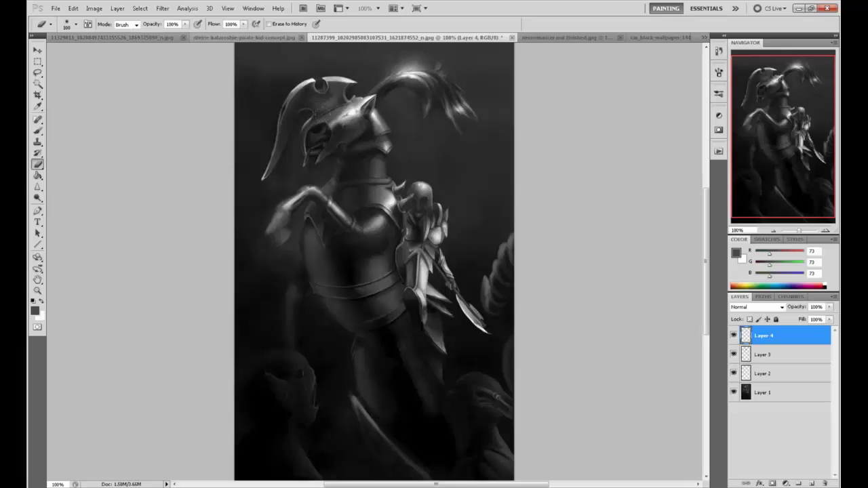
key("bracketleft")
key("bracketleft")
key("bracketleft")
mouse_move(381, 154)
left_mouse_down()
mouse_move(351, 151)
mouse_move(384, 147)
mouse_move(356, 171)
left_mouse_up()
Step: Enlarge the eraser and blend the horse's head below the ear with sampled mid greys (RGB 104 and 126) at 46% brush opacity
key("bracketright")
key("bracketright")
key("bracketright")
key("bracketright")
key("bracketright")
key("bracketright")
key("b")
left_click(380, 122, "alt")
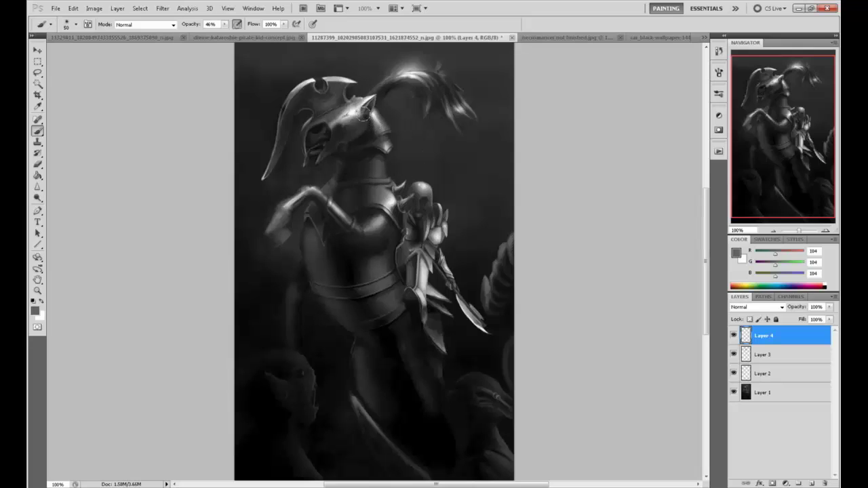
left_click(381, 128, "alt")
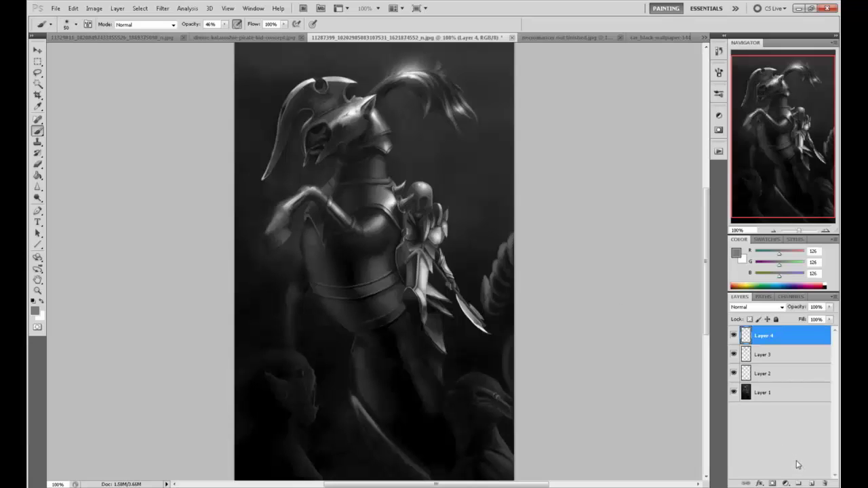
Step: Add another layer and shade between the horse's cheek and neck armor with sampled dark grey (RGB 70)
left_click(813, 483)
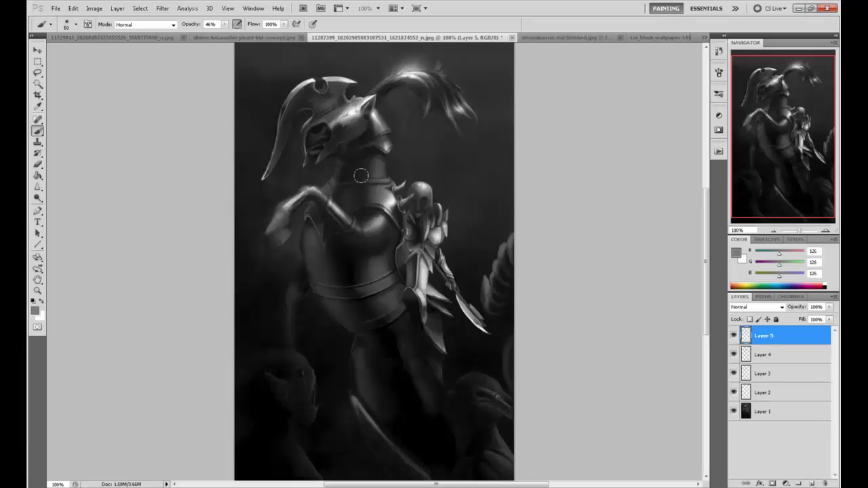
left_click(372, 128, "alt")
left_click_drag(375, 128, 362, 136)
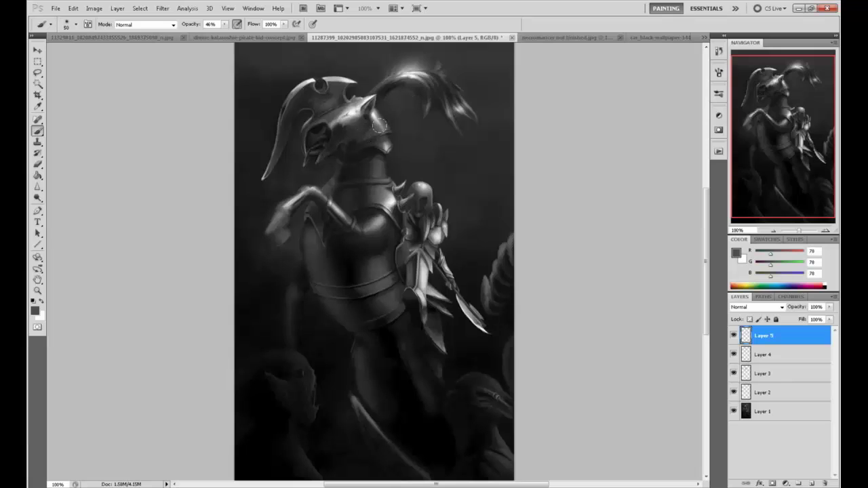
Step: Erase the excess cheek shading at 100% opacity, then soften it with a larger eraser at 47%
key("e")
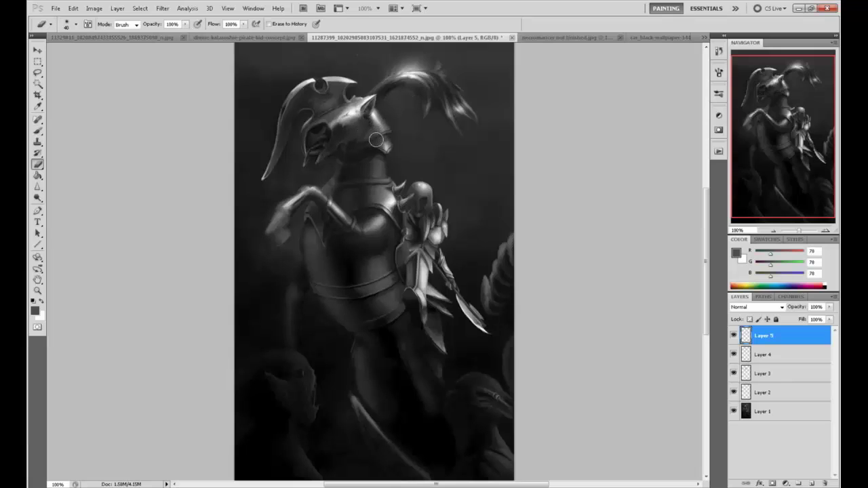
key("bracketleft")
key("bracketright")
key("bracketright")
key("bracketright")
key("bracketright")
key("4")
key("7")
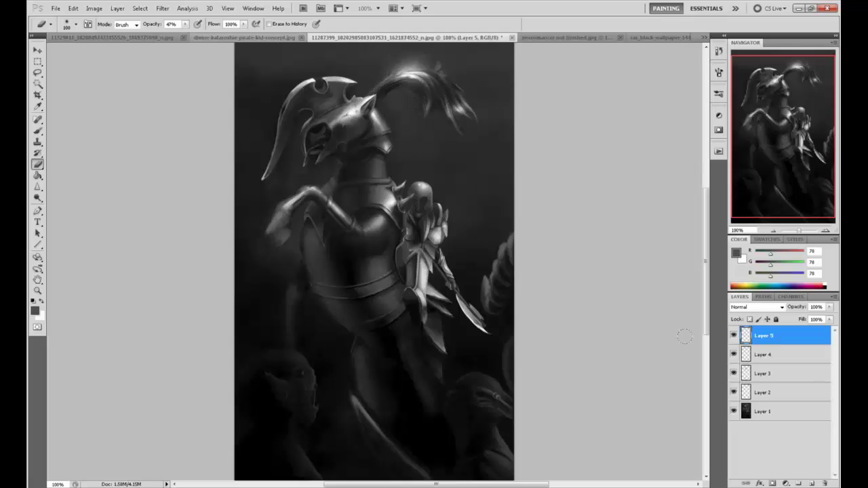
Step: Define the back edge of the horse's jaw with a 10 px brush in sampled dark grey (RGB 43) at 100% opacity
key("b")
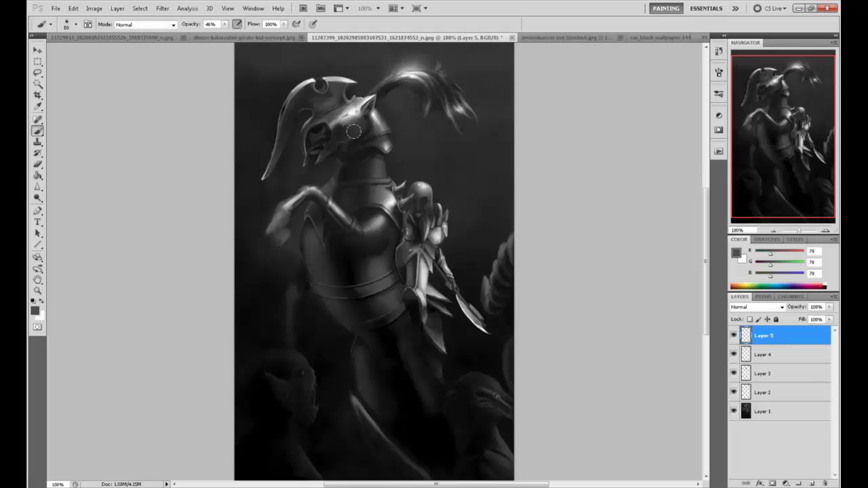
left_click(370, 132, "alt")
left_click_drag(224, 25, 265, 33)
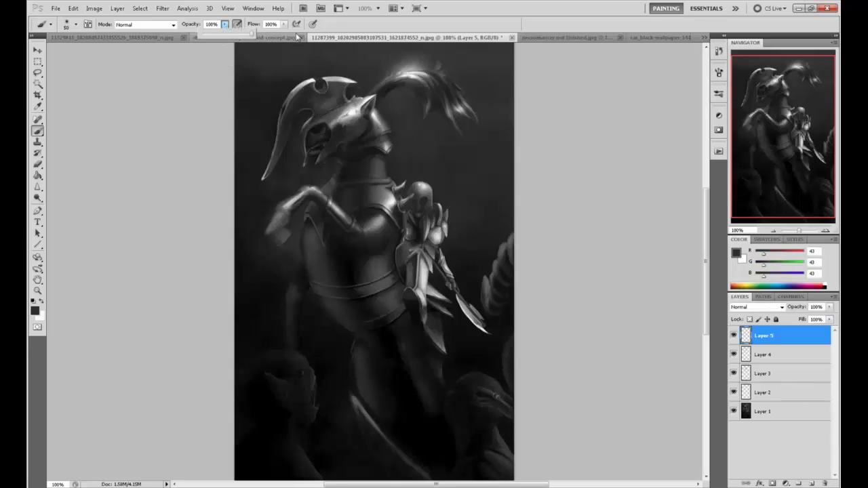
key("bracketleft")
key("bracketleft")
key("bracketleft")
key("bracketleft")
key("bracketleft")
key("bracketleft")
key("bracketleft")
key("bracketleft")
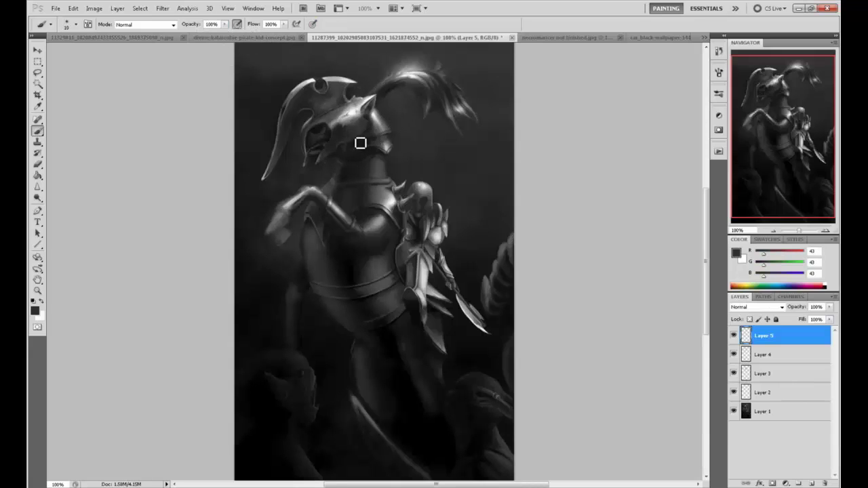
left_click_drag(366, 138, 384, 126)
Step: Flatten the image and retouch the horse's face and neck with a larger brush in sampled tones (RGB 51, 170, 244 and 29)
right_click(777, 394)
left_click(784, 381)
left_click(360, 132)
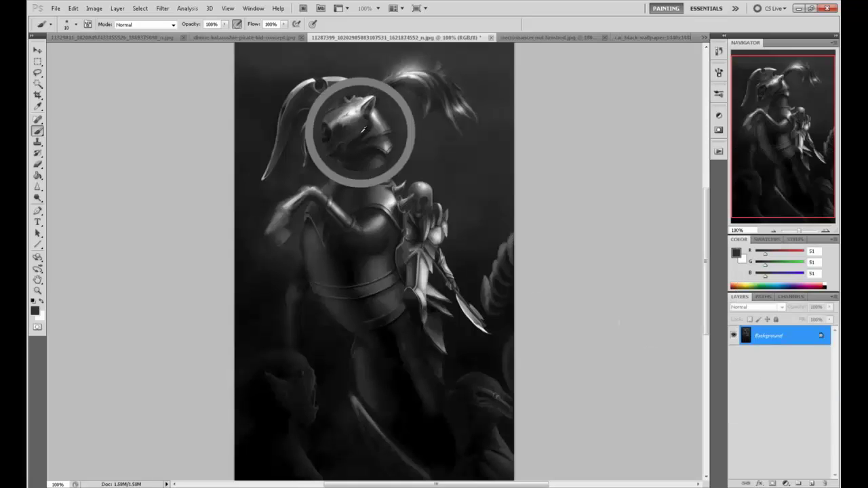
key("period")
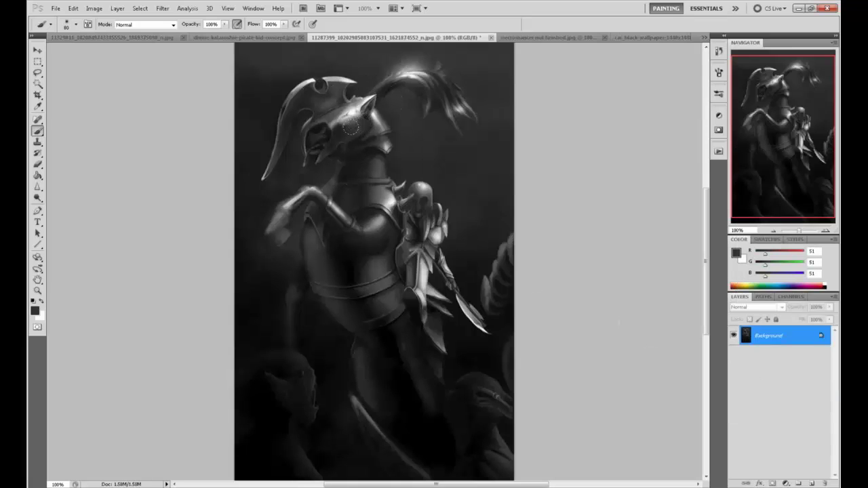
left_click(362, 123, "alt")
left_click(360, 103, "alt")
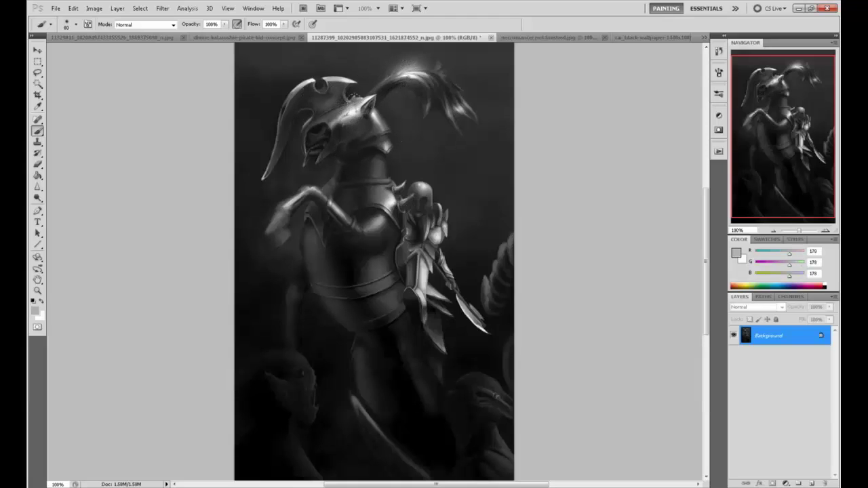
left_click(353, 113, "alt")
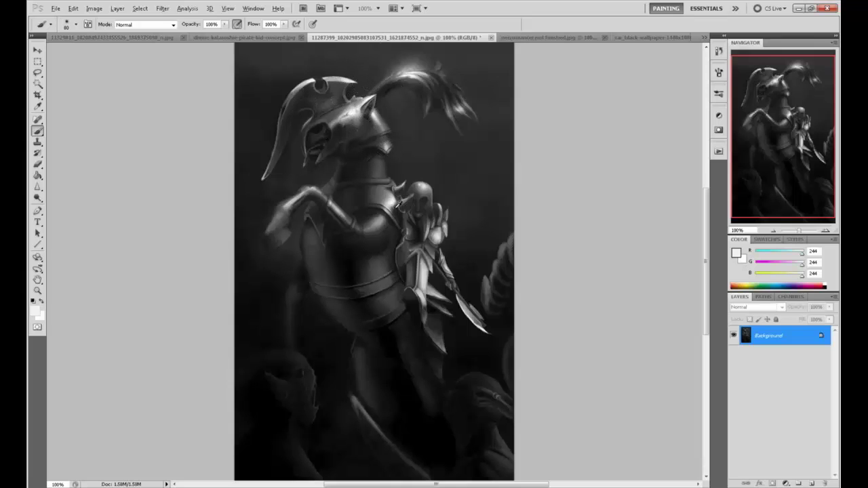
left_click(361, 165, "alt")
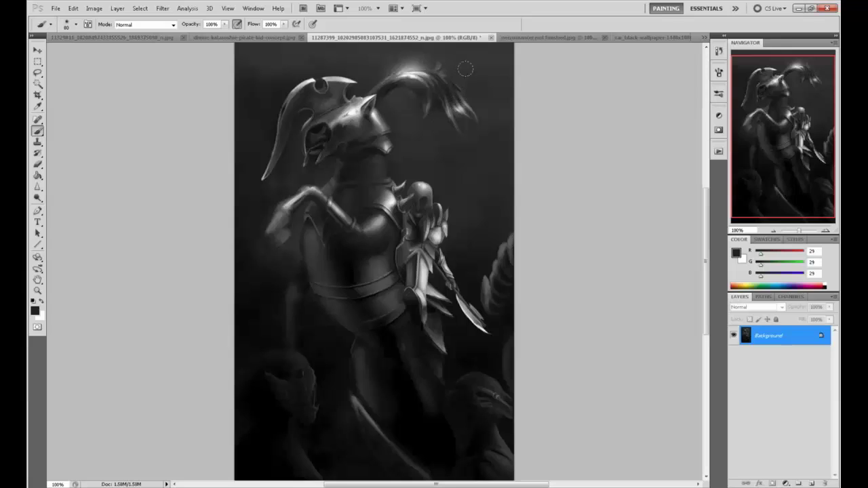
left_click_drag(378, 164, 382, 197)
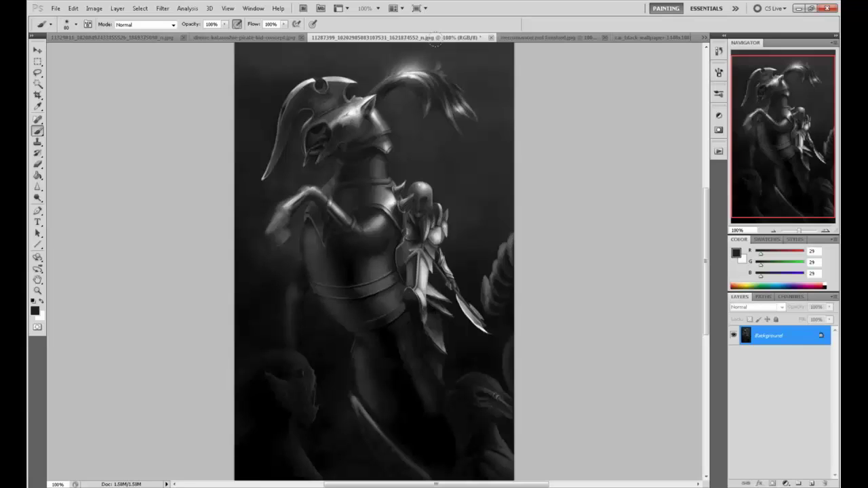
Step: Try darkening the whole canvas with Levels at a black input level of 10, and clear the selection
key("ctrl+a")
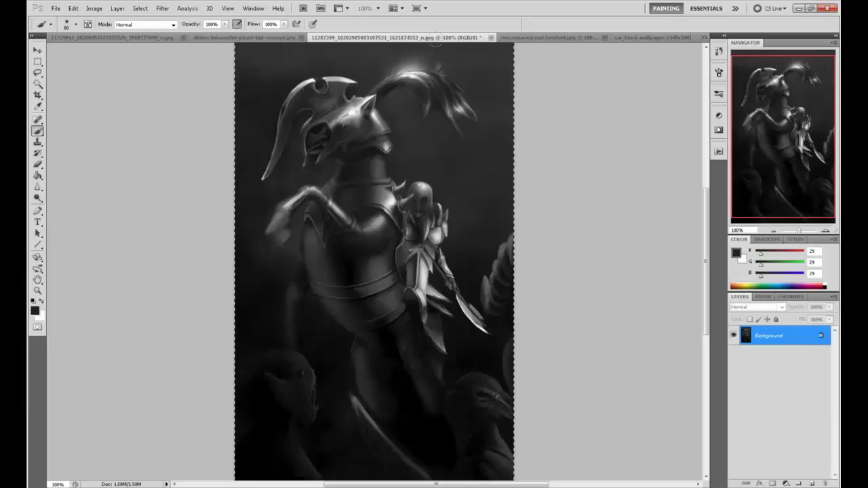
key("ctrl+minus")
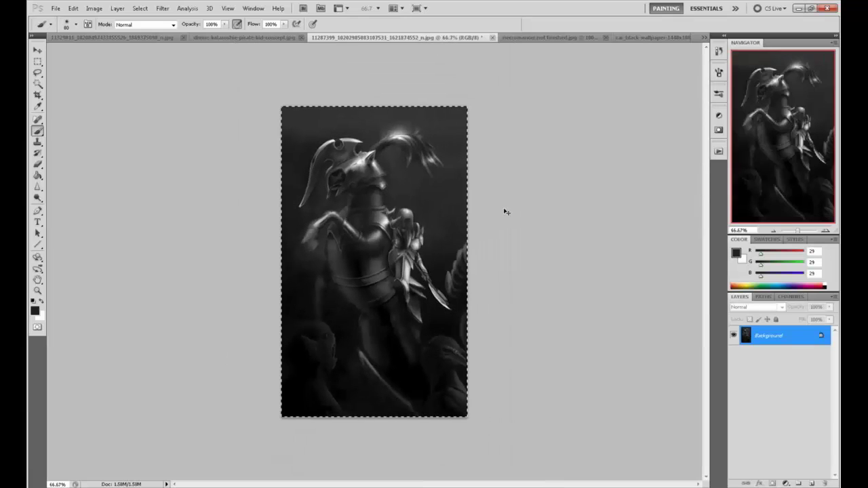
key("ctrl+l")
left_click_drag(603, 337, 608, 337)
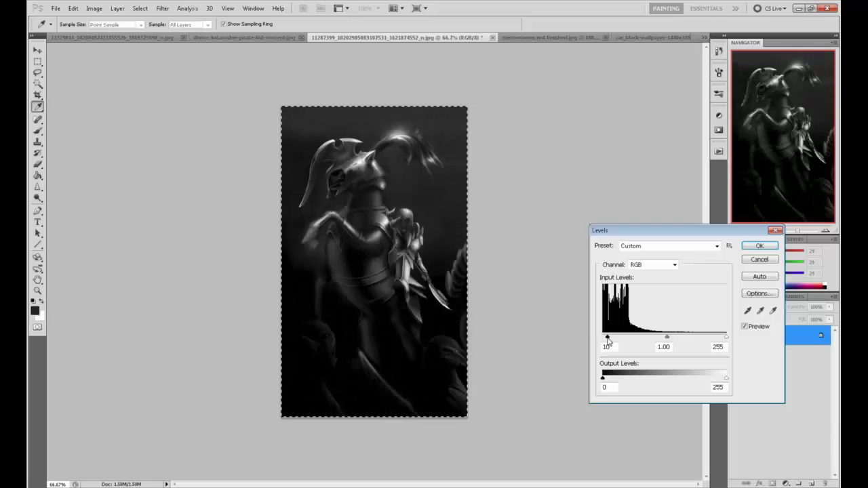
left_click(759, 246)
key("m")
right_click(370, 195)
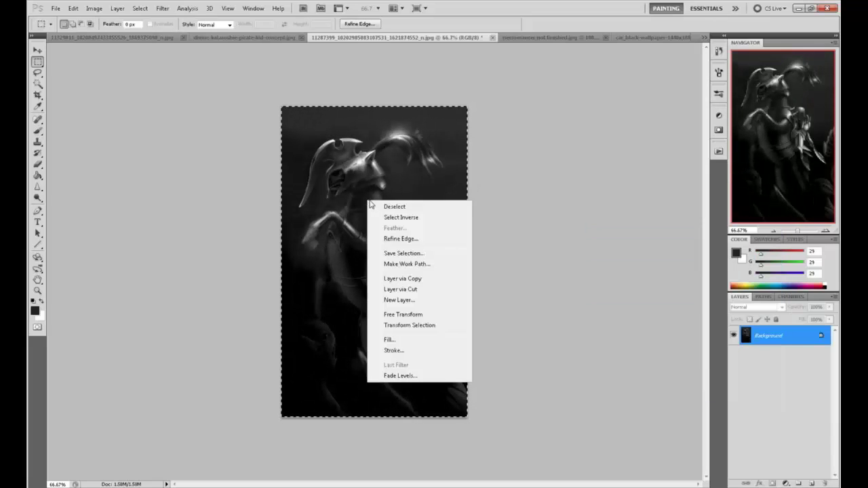
left_click(401, 208)
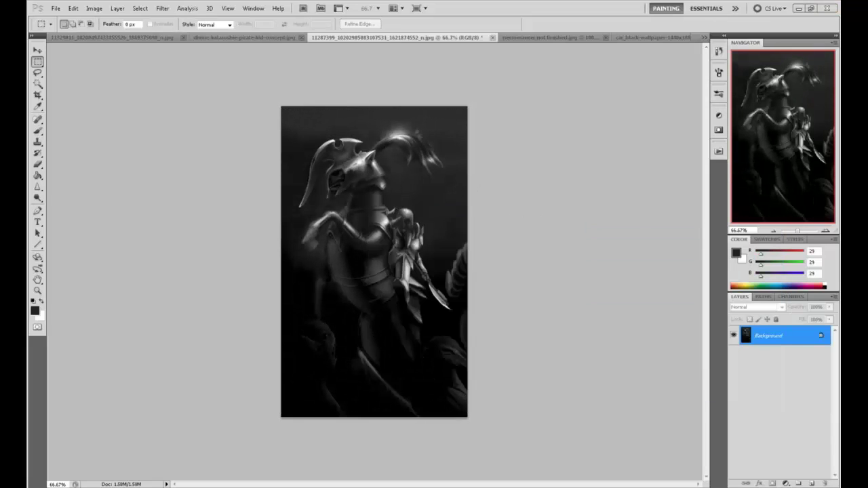
Step: Compare the painting with and without the Levels adjustment in the history, and revert to the state before Levels
left_click(718, 51)
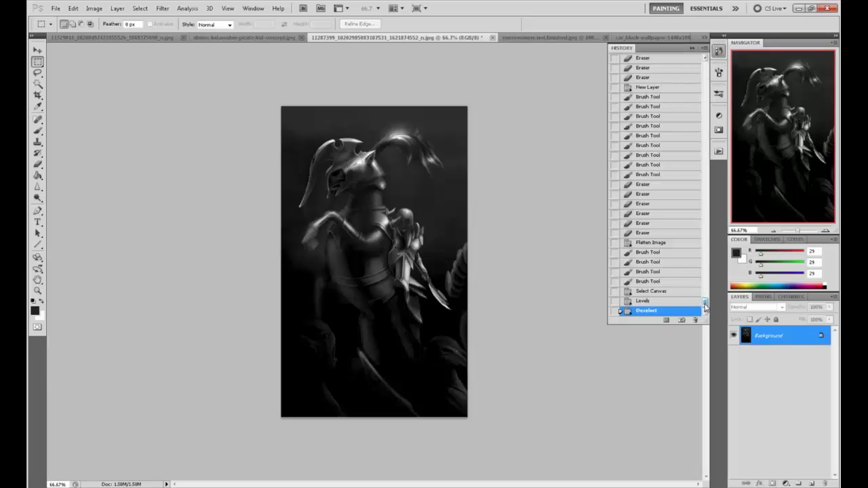
mouse_move(705, 307)
left_mouse_down()
mouse_move(704, 176)
mouse_move(686, 63)
mouse_move(705, 115)
mouse_move(712, 312)
left_mouse_up()
key("ctrl+a")
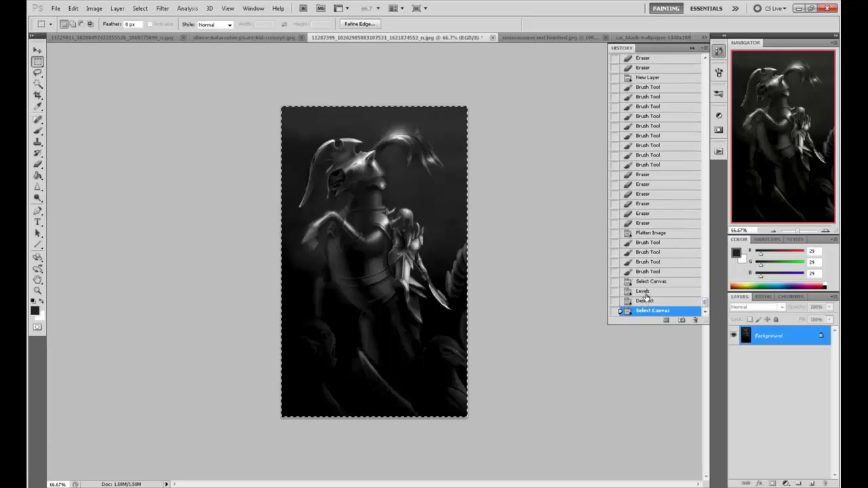
key("ctrl+z")
left_click(644, 292)
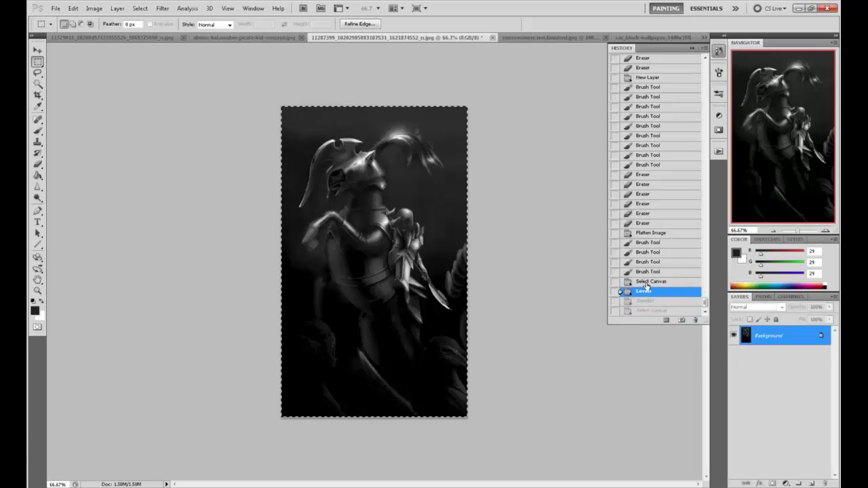
left_click(646, 282)
left_click(648, 292)
left_click(646, 282)
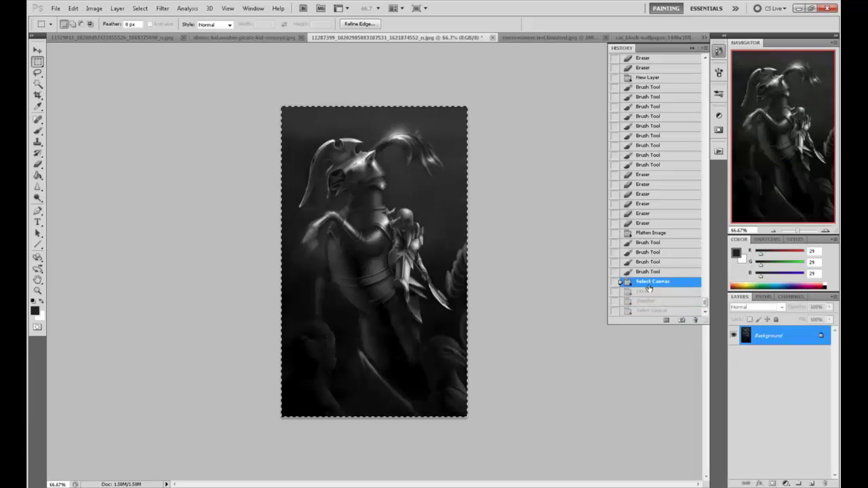
Step: Darken the whole canvas slightly with Levels by raising the black input level
key("ctrl+l")
left_click_drag(602, 337, 605, 337)
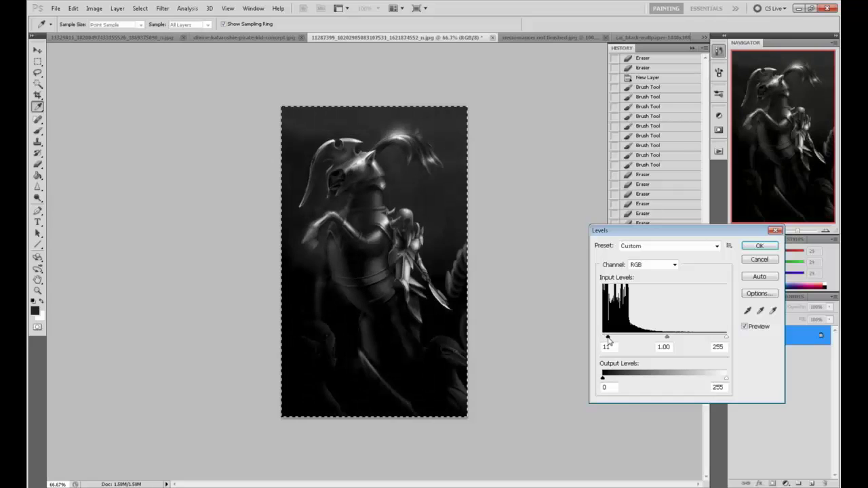
left_click(760, 245)
Step: Copy the whole painting, restore the original snapshot, paste the copy as a layer above it, and toggle that layer to compare versions
key("ctrl+a")
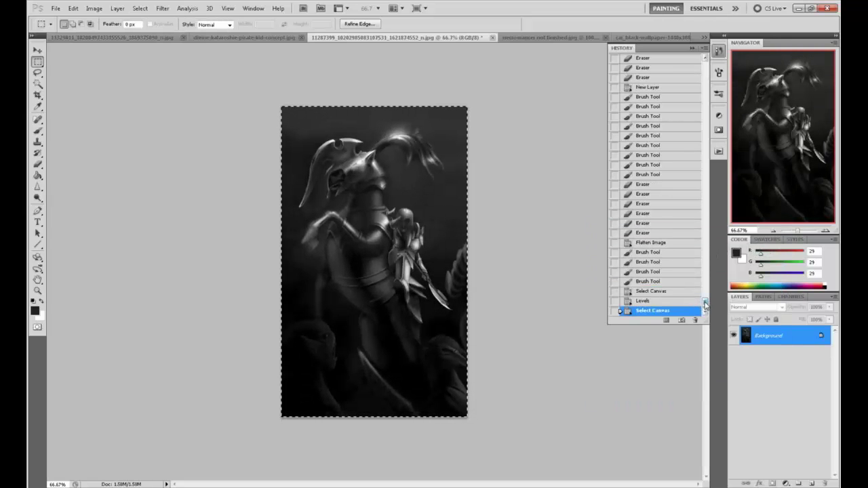
left_click_drag(706, 299, 675, 70)
left_click(663, 62)
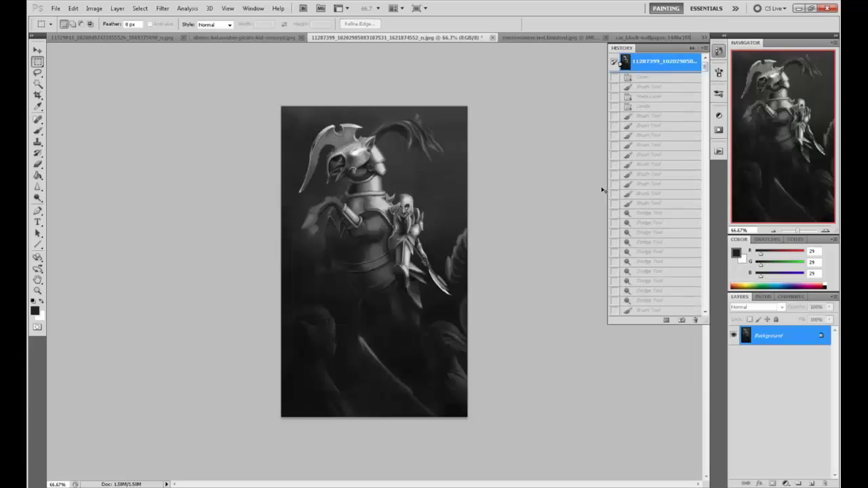
key("ctrl+v")
left_click(693, 48)
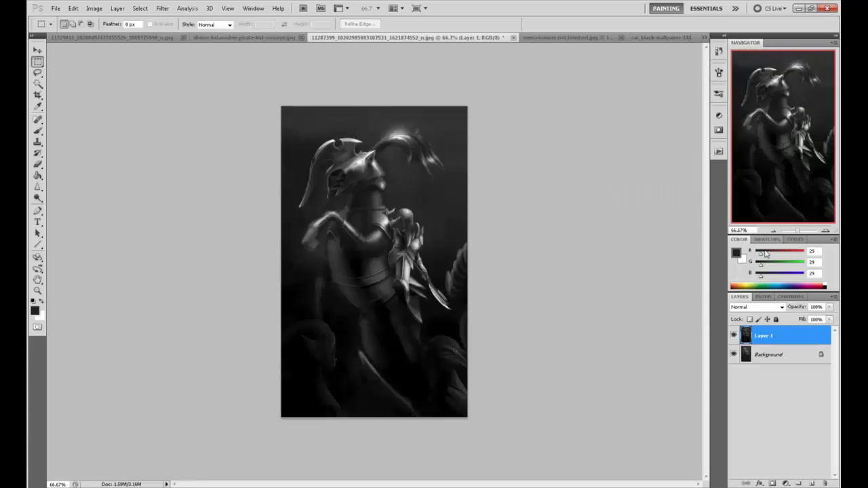
left_click(733, 336)
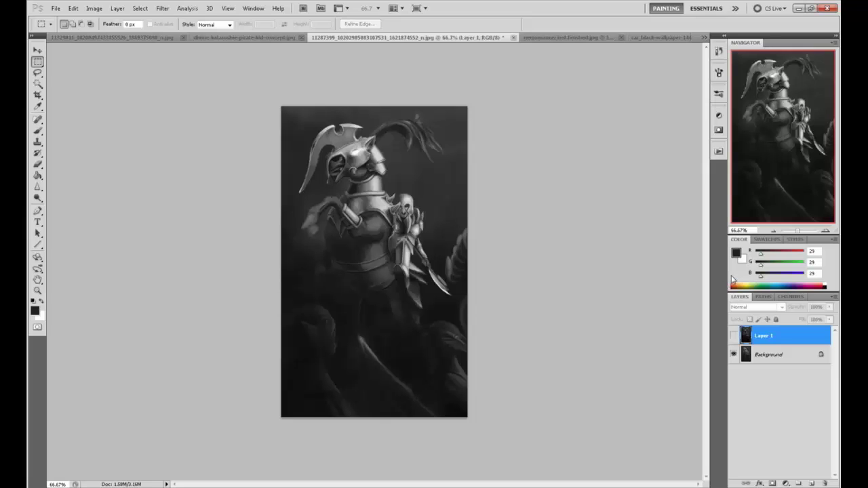
left_click(733, 336)
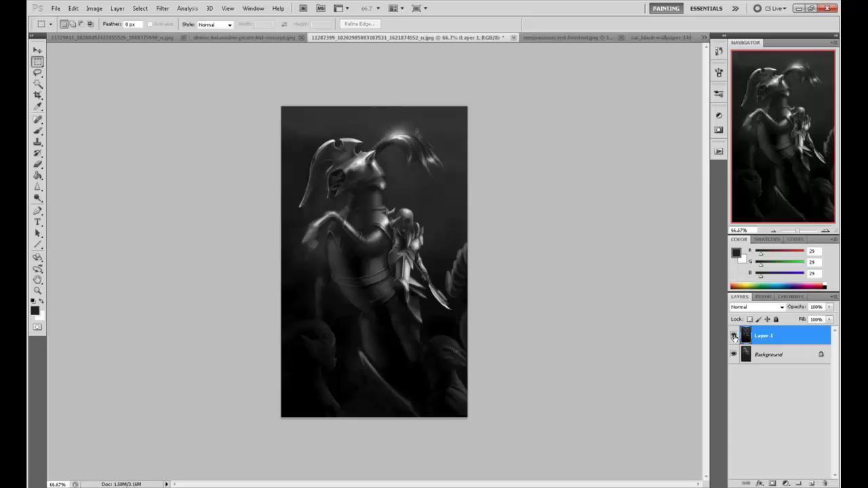
Step: Compare the reworked painting with the original by repeatedly hiding and showing the pasted layer, and check the history states
left_click(718, 51)
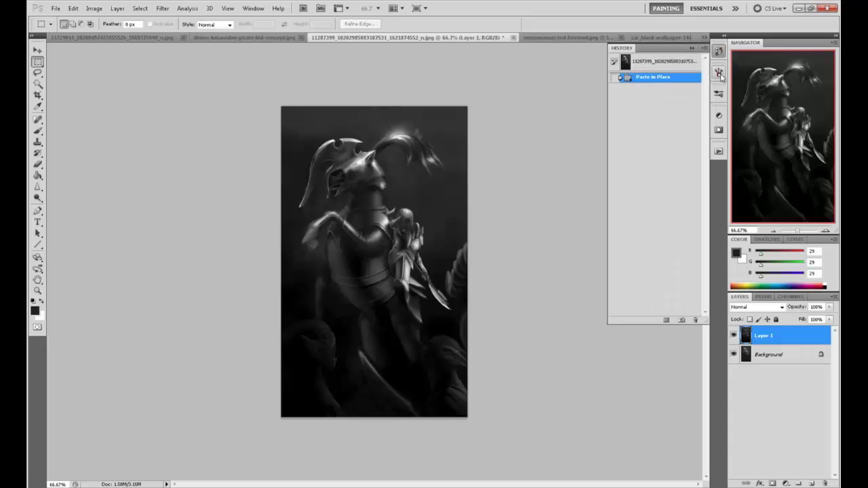
left_click(734, 336)
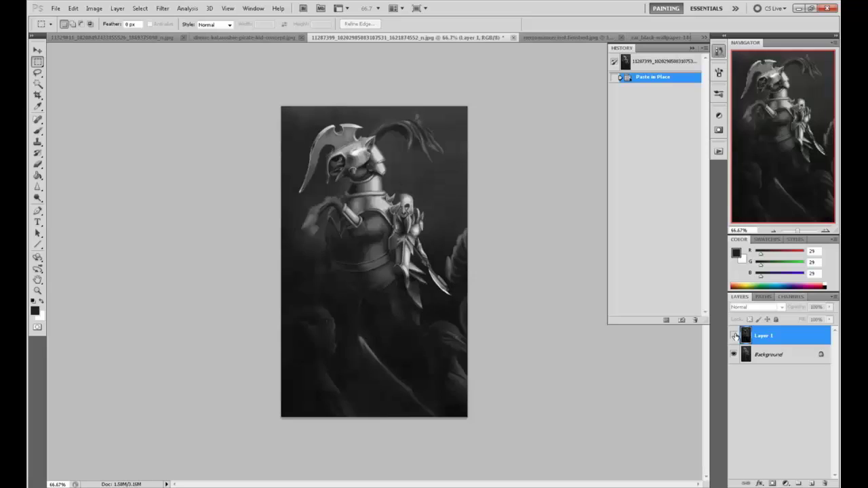
left_click(734, 335)
left_click(734, 335)
left_click(733, 335)
left_click(734, 336)
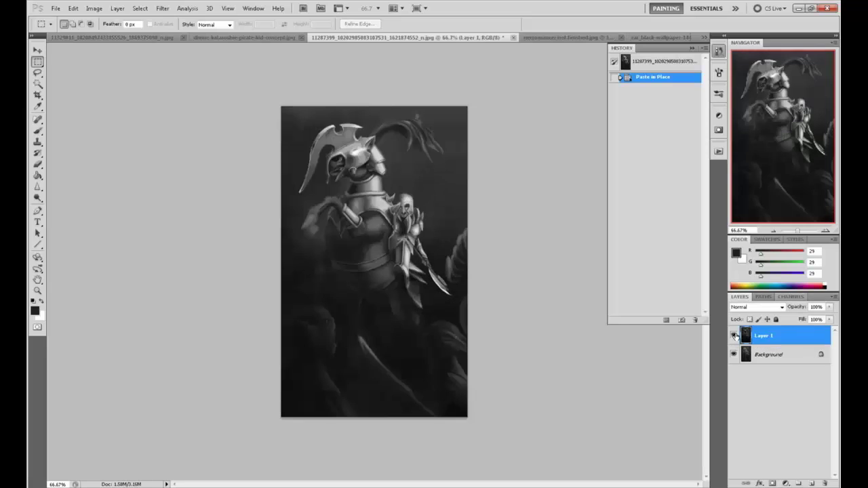
left_click(734, 336)
left_click(733, 335)
left_click(734, 336)
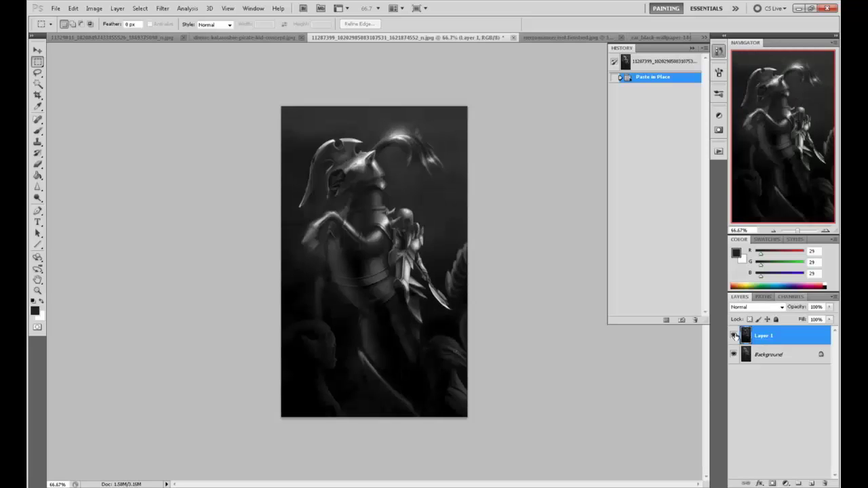
left_click(691, 48)
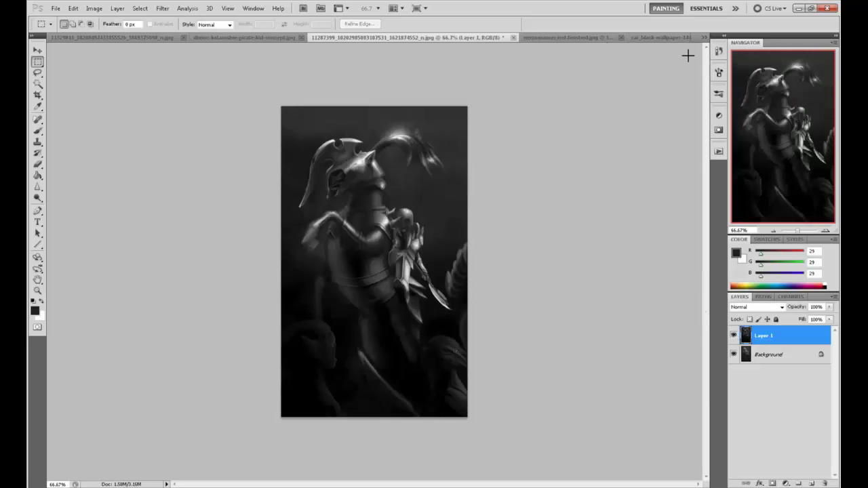
Step: Brighten the highlights on the horse's raised foreleg with the Dodge tool, using the Highlights range at 44% exposure
left_click(38, 198)
left_click(76, 197)
left_click_drag(355, 233, 345, 219)
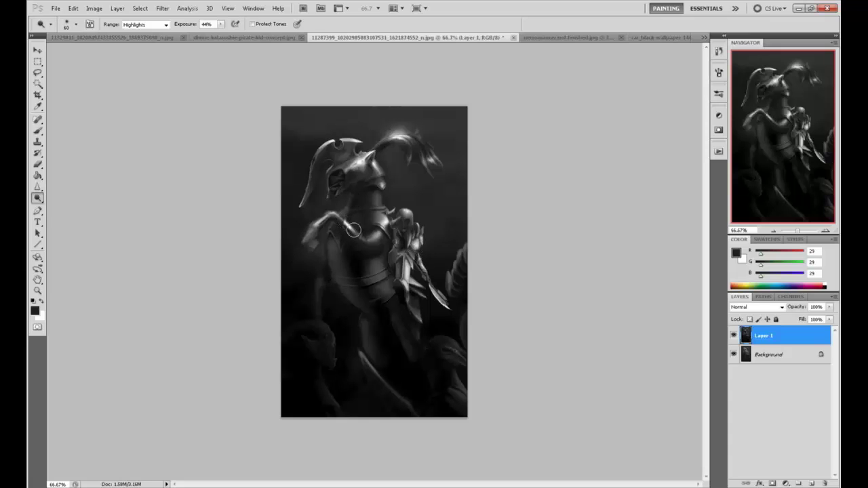
Step: Try painting white highlights down the horse's neck with a soft brush at 100% opacity
key("b")
key("x")
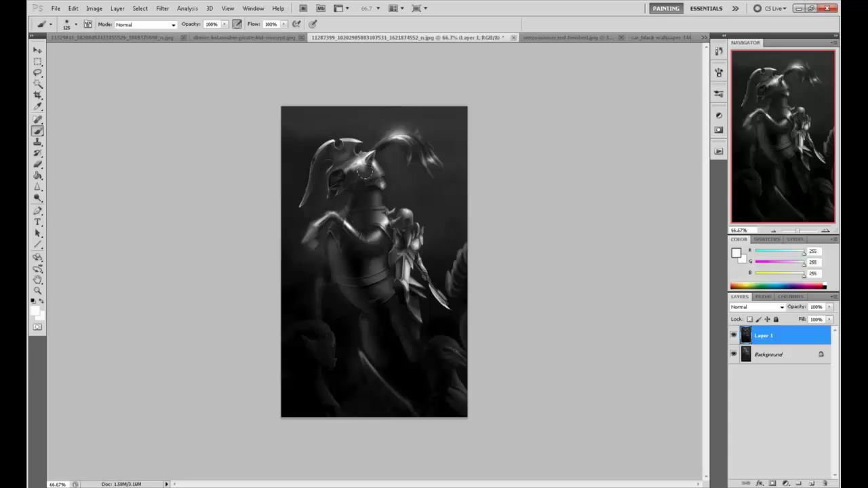
key("bracketleft")
key("bracketleft")
key("bracketleft")
key("bracketleft")
key("bracketleft")
left_click_drag(357, 189, 359, 224)
key("bracketright")
key("bracketright")
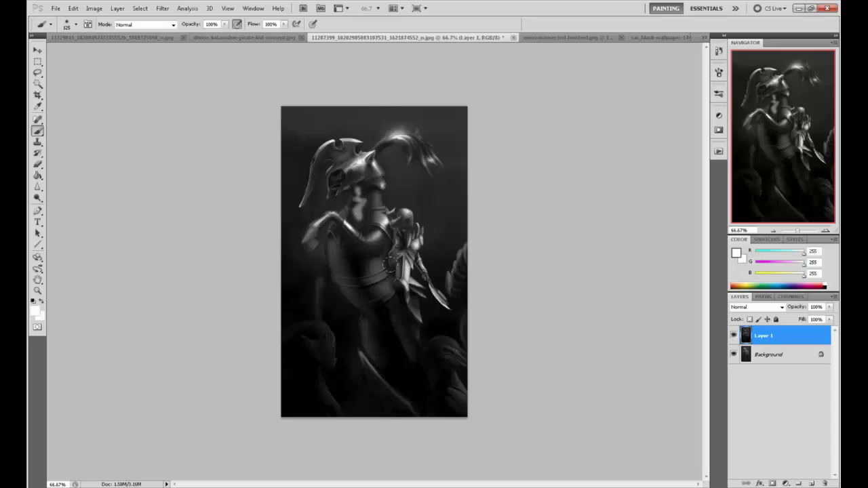
Step: Try painting dark and light tones sampled from the armor over the edge of the horse's belly plate
left_click(386, 254, "alt")
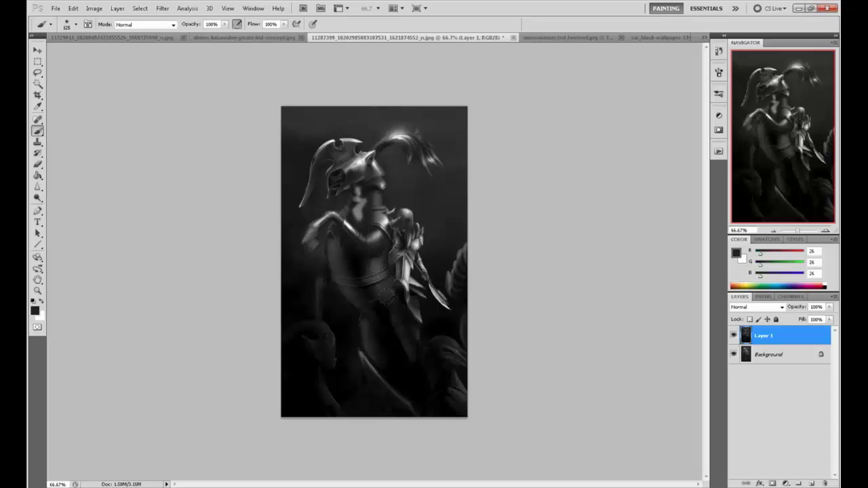
left_click(385, 297, "alt")
left_click_drag(379, 274, 387, 296)
left_click(409, 273, "alt")
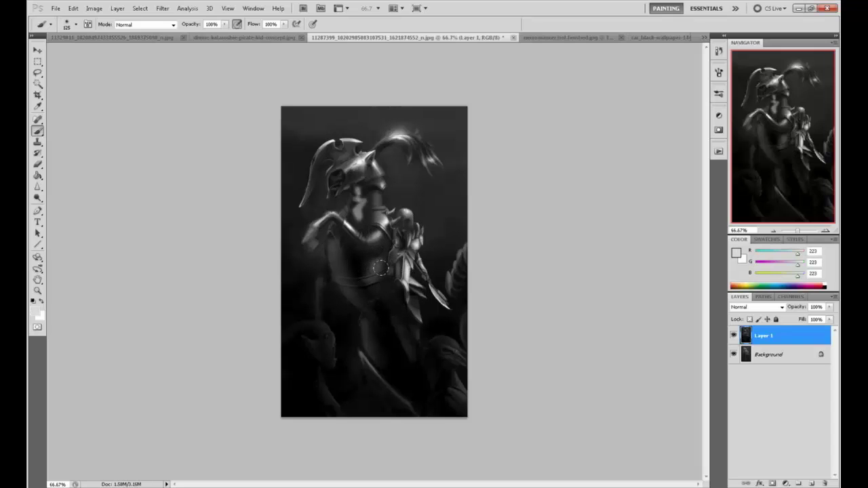
left_click_drag(381, 260, 386, 297)
Step: Undo the trial brush strokes on the horse's neck and belly
key("ctrl+z")
key("ctrl+alt+z")
key("ctrl+alt+z")
key("ctrl+alt+z")
key("ctrl+alt+z")
key("ctrl+alt+z")
key("ctrl+alt+z")
key("ctrl+alt+z")
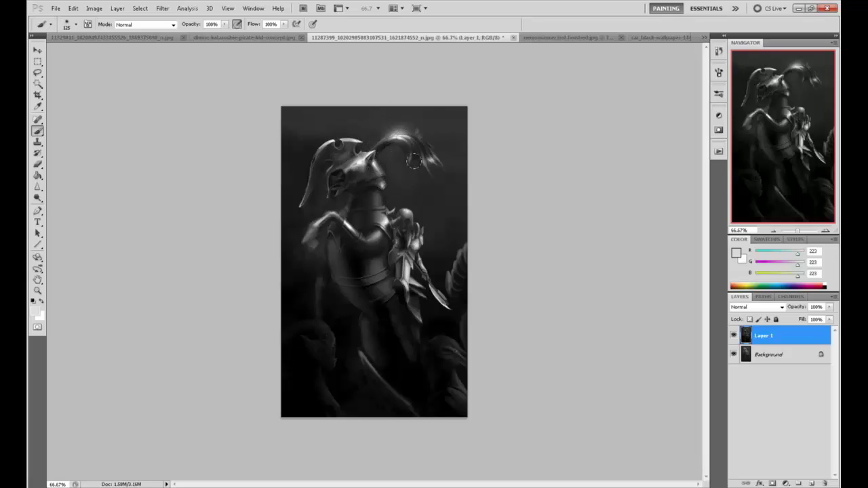
Step: Try a white glow on top of the helmet crest, undo it, and lower the brush opacity to 40%
left_click_drag(37, 197, 68, 197)
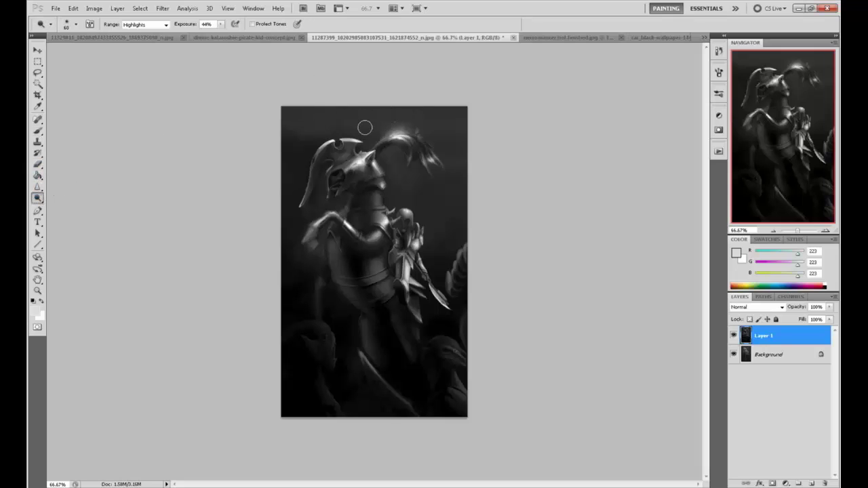
key("b")
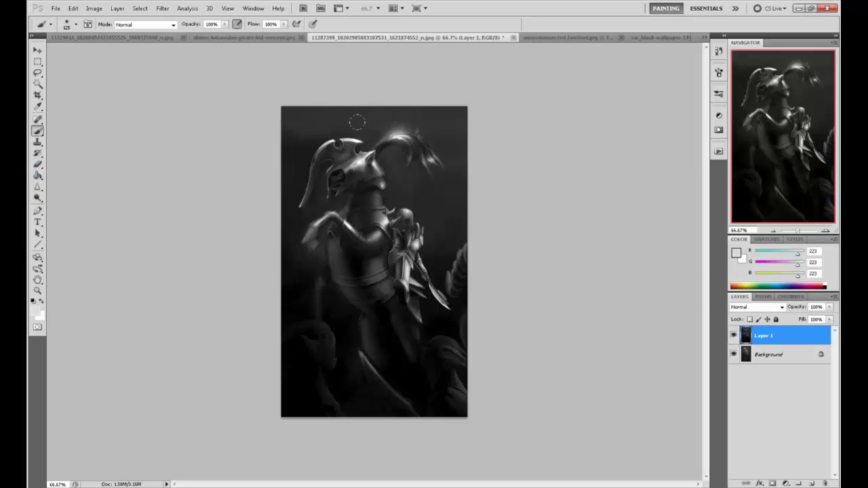
key("x")
left_click(355, 136)
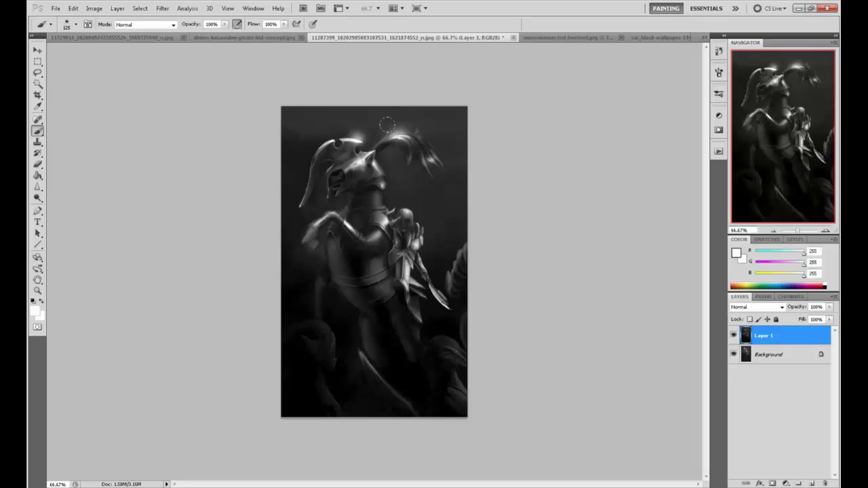
left_click_drag(225, 25, 200, 34)
key("ctrl+z")
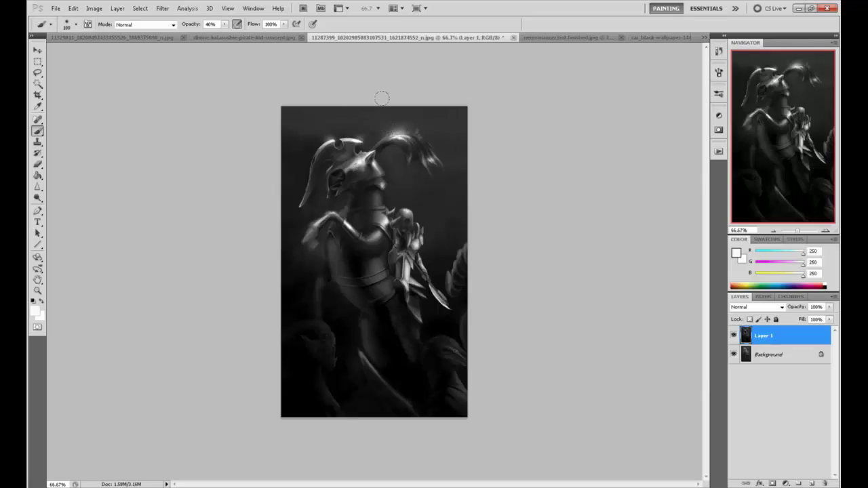
Step: Shrink the brush to a fine tip, and sharpen the edge behind the horse's jaw with the Sharpen tool at 31% strength
key("bracketleft")
key("bracketleft")
key("bracketleft")
key("bracketleft")
key("bracketleft")
key("bracketleft")
key("bracketleft")
key("bracketleft")
key("bracketleft")
key("bracketleft")
key("bracketleft")
left_click(37, 187)
left_click(68, 196)
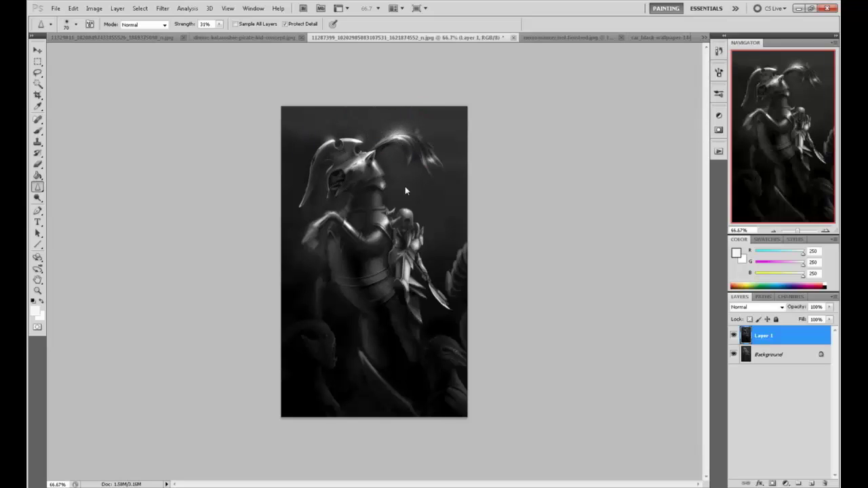
left_click_drag(398, 189, 385, 188)
key("b")
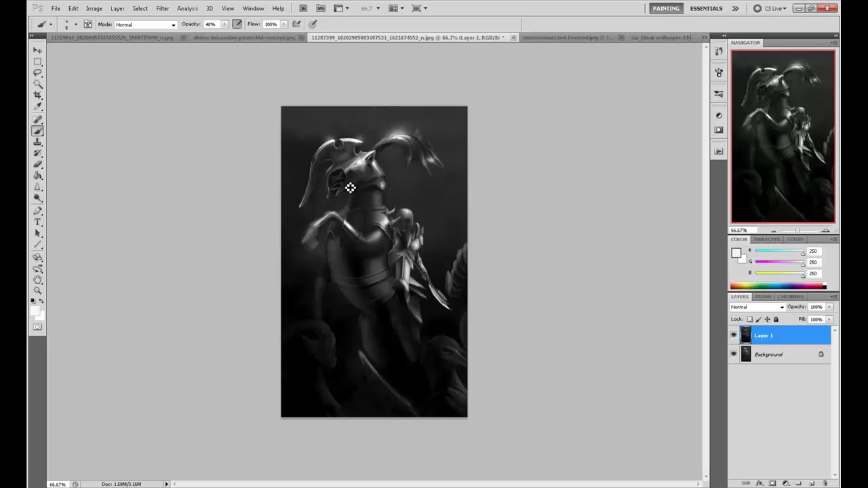
Step: Try painting thin white rays fanning down from above the horse and across its head, and undo them
left_click(357, 140, "alt")
mouse_move(353, 103)
left_mouse_down()
mouse_move(291, 207)
mouse_move(305, 177)
left_mouse_up()
left_click_drag(372, 102, 381, 209)
left_click_drag(374, 102, 436, 208)
key("ctrl+alt+z")
key("ctrl+alt+z")
key("ctrl+alt+z")
key("ctrl+alt+z")
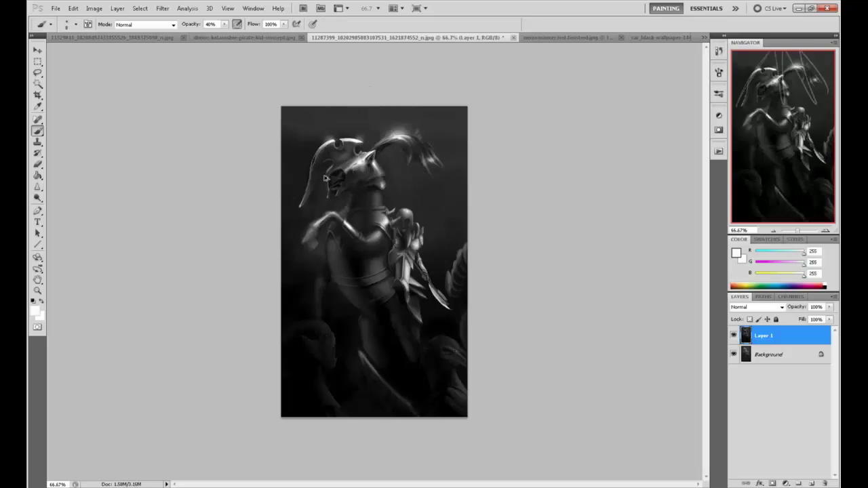
Step: Add a new layer and paint a soft white breath streak from the horse's muzzle toward the canvas edge with an enlarged brush
left_click(339, 173, "alt")
left_click(362, 161, "alt")
key("]")
key("]")
key("]")
key("]")
key("]")
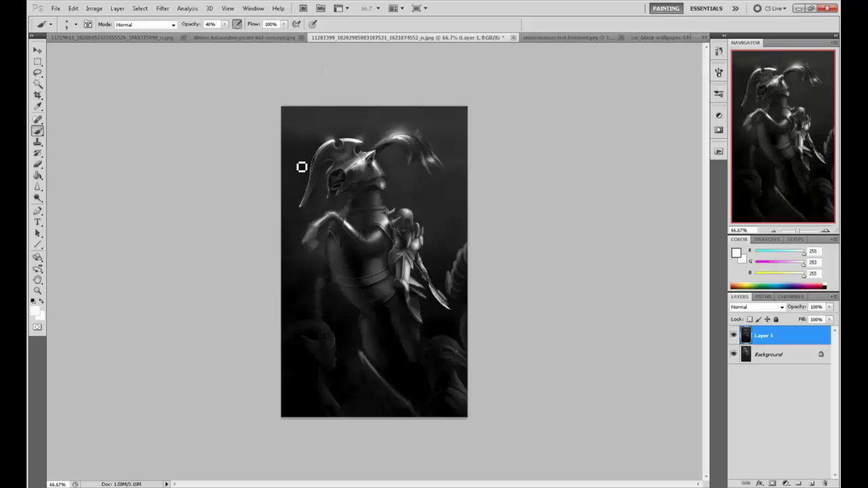
left_click(811, 484)
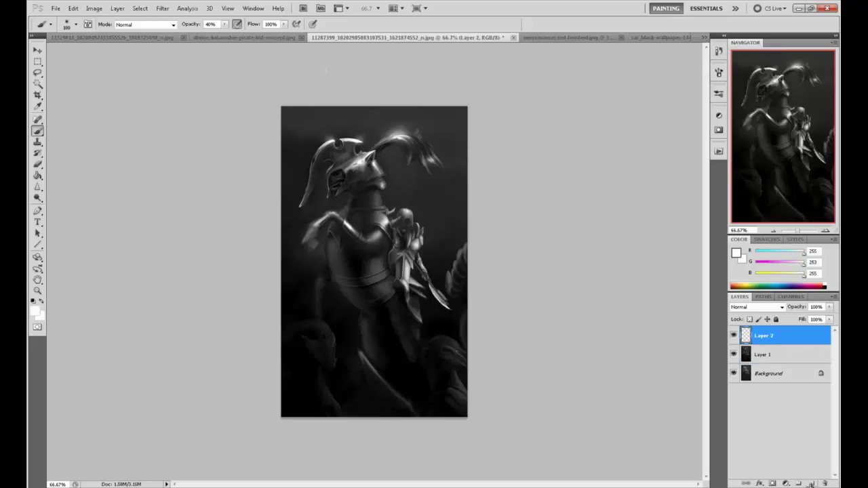
key("[")
mouse_move(328, 174)
left_mouse_down()
mouse_move(289, 175)
mouse_move(325, 173)
mouse_move(298, 173)
mouse_move(288, 183)
mouse_move(293, 169)
mouse_move(284, 170)
mouse_move(291, 190)
mouse_move(289, 167)
left_mouse_up()
Step: Try erasing the breath streak around the helmet and muzzle with a smaller eraser at 47% opacity, and undo the last erasure
key("e")
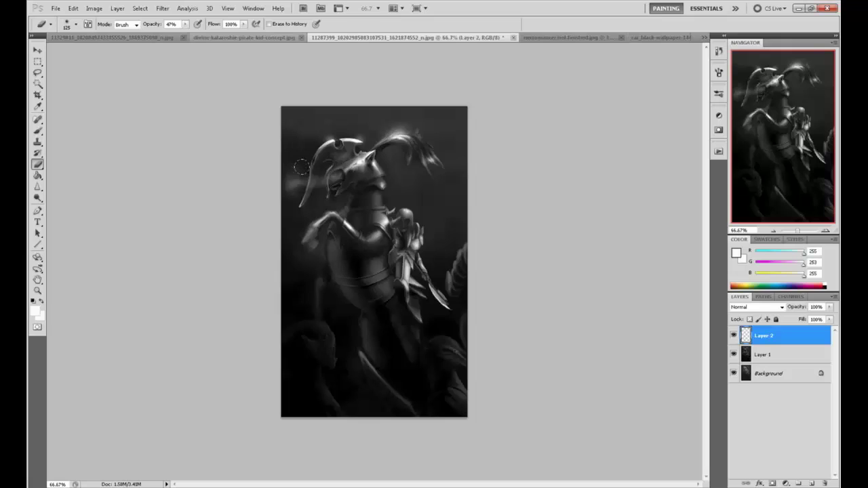
left_click_drag(301, 167, 351, 176)
key("bracketleft")
key("bracketleft")
key("bracketleft")
key("bracketleft")
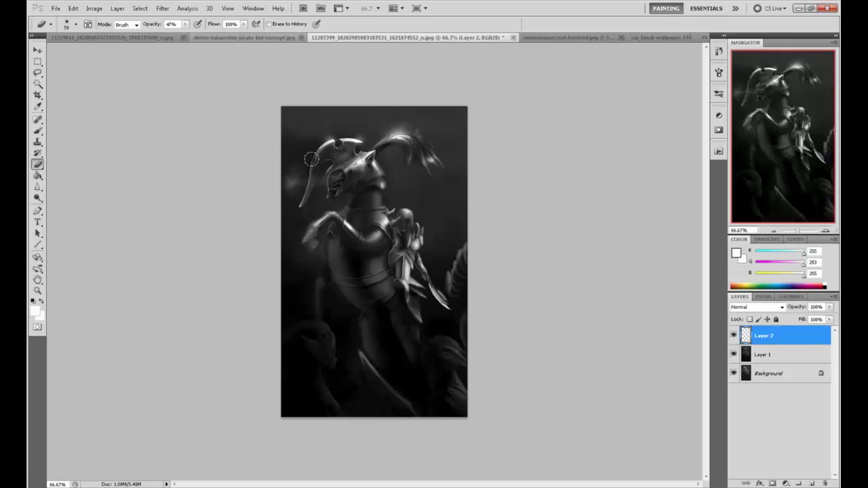
key("ctrl+z")
Step: Set the eraser opacity to 52% and erase the breath streak where it covers the horse's muzzle and head
left_click(185, 24)
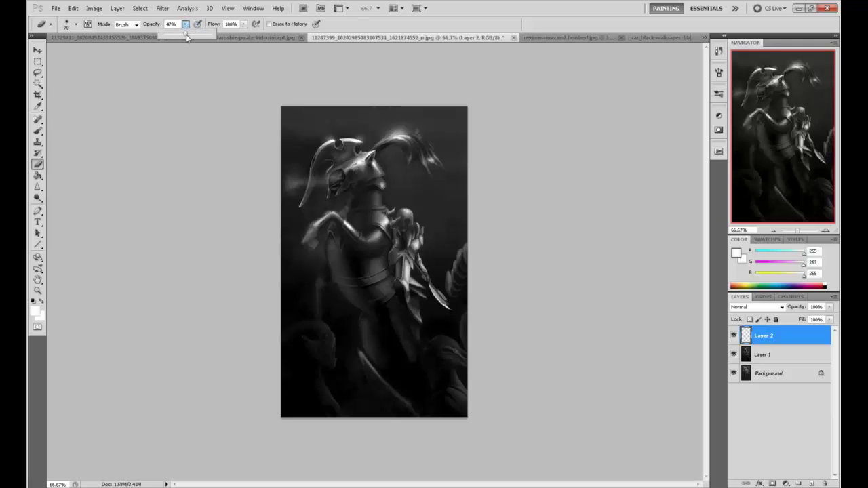
left_click_drag(187, 37, 190, 38)
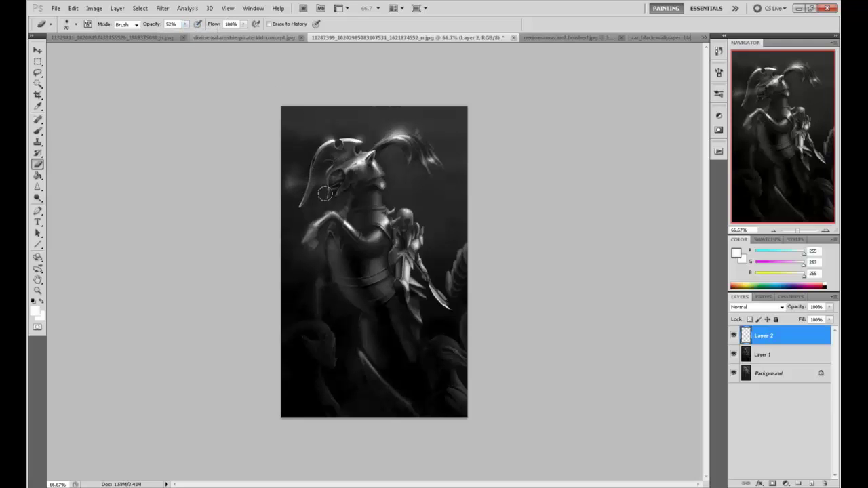
mouse_move(325, 194)
left_mouse_down()
mouse_move(346, 188)
mouse_move(377, 152)
left_mouse_up()
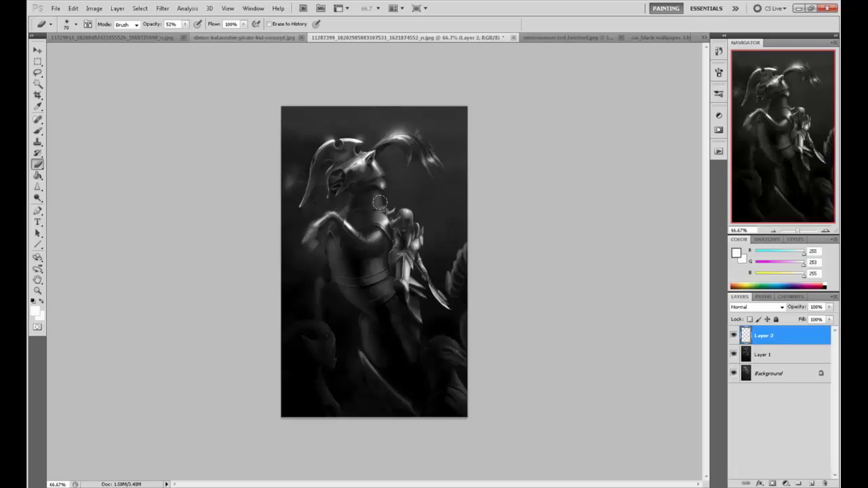
Step: Sample a grey tone from the breath and paint it softly in front of the muzzle and helmet blade
key("b")
left_click(292, 178, "alt")
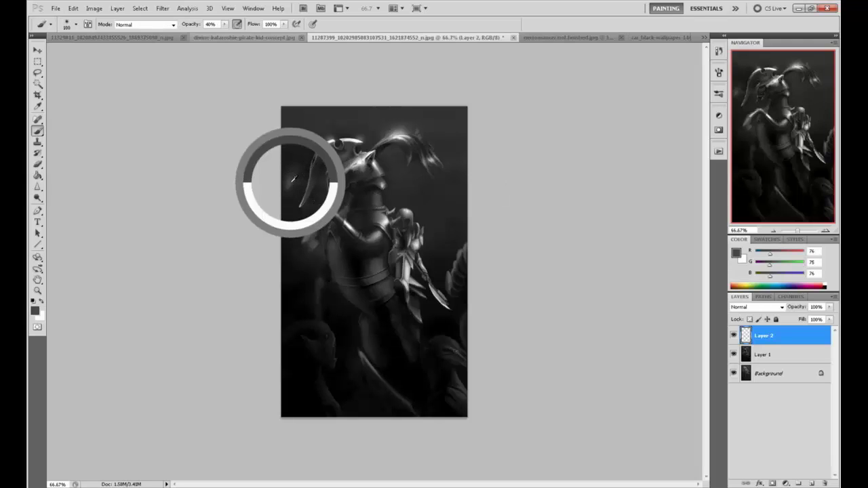
left_click_drag(289, 177, 313, 175)
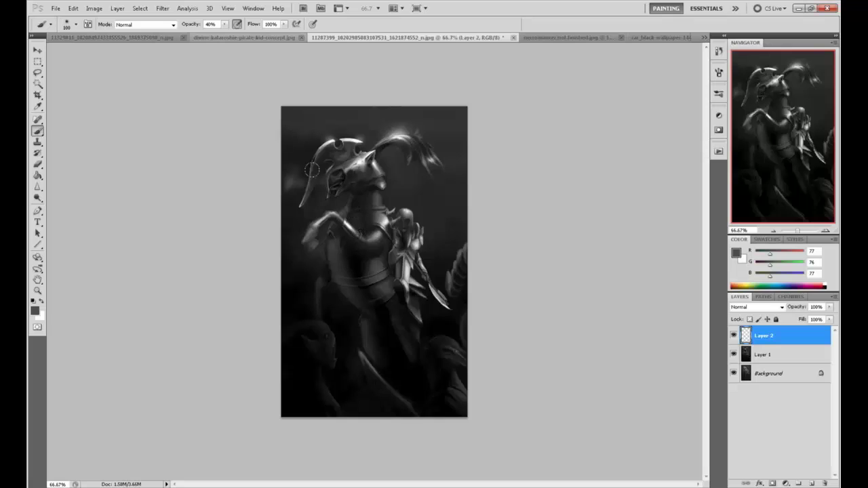
left_click(37, 198)
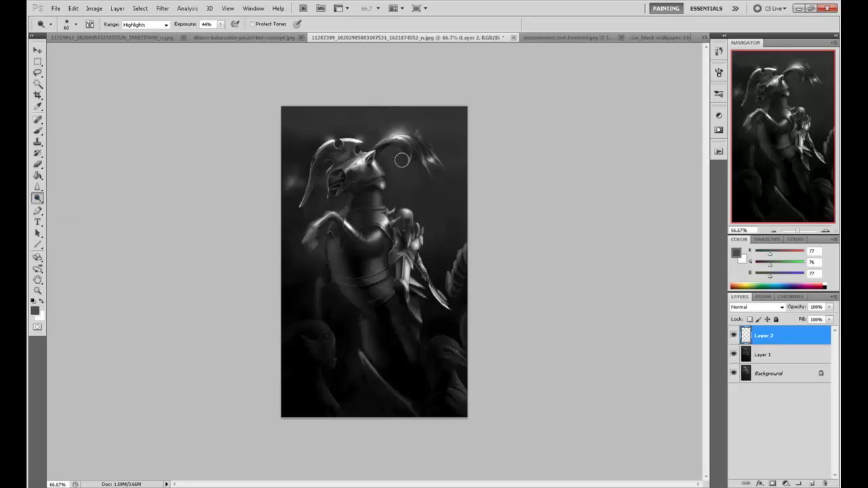
Step: Paint a sampled near-white streak in front of the muzzle, and erase the excess around the horse's face
key("b")
left_click(364, 160, "alt")
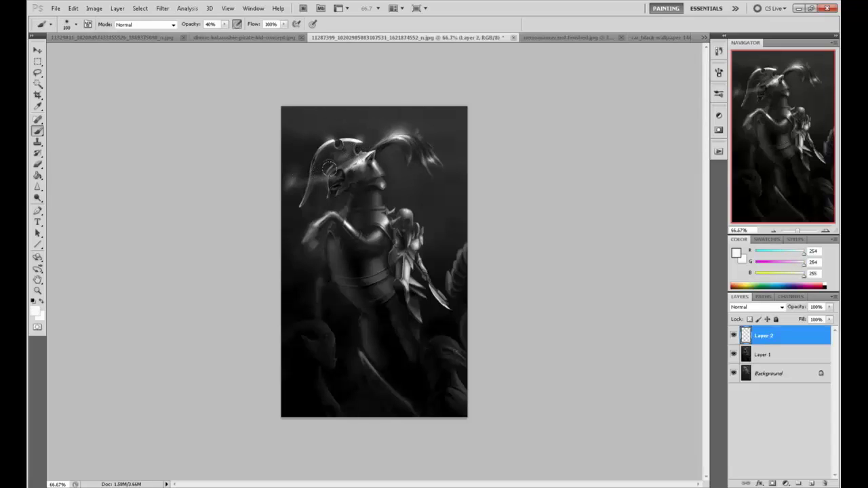
key("e")
left_click_drag(332, 173, 340, 172)
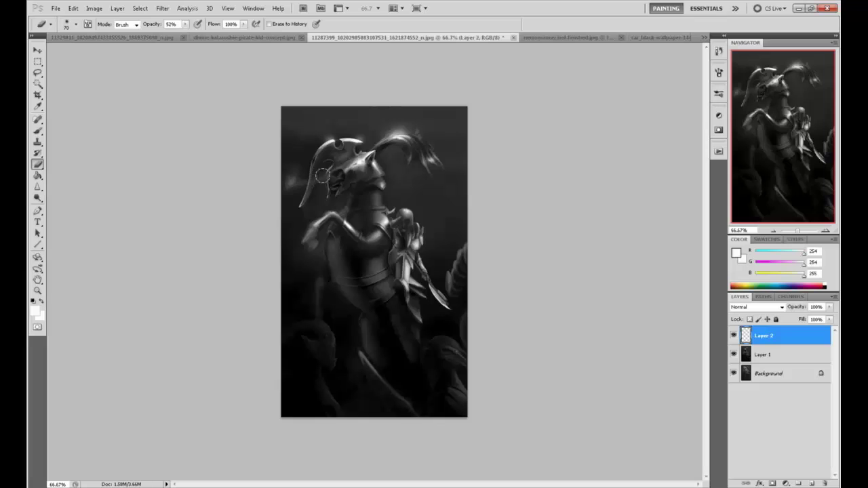
key("b")
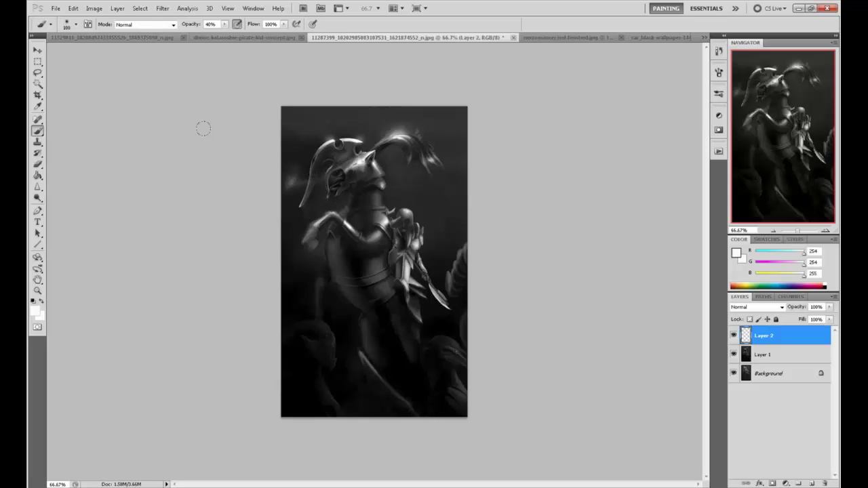
Step: Warp the breath layer slightly upward along its lower edge, and nudge the layer a few pixels toward the horse
key("v")
left_click(313, 160)
left_click(483, 25)
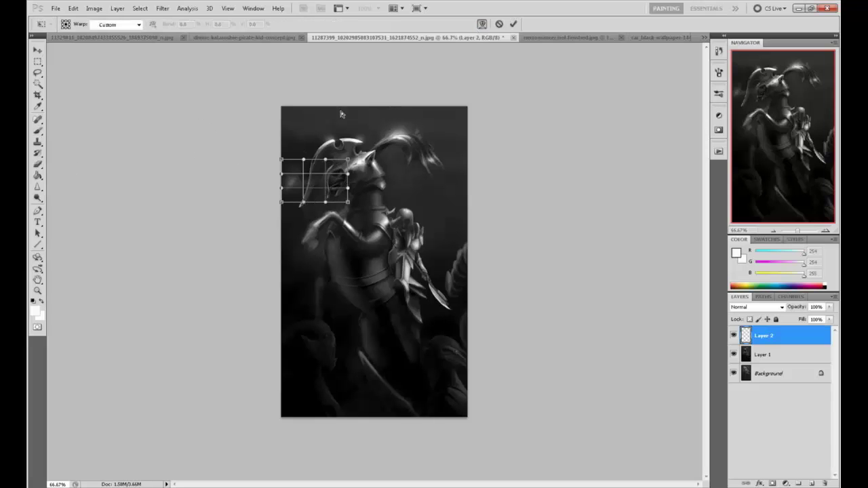
left_click_drag(315, 196, 313, 191)
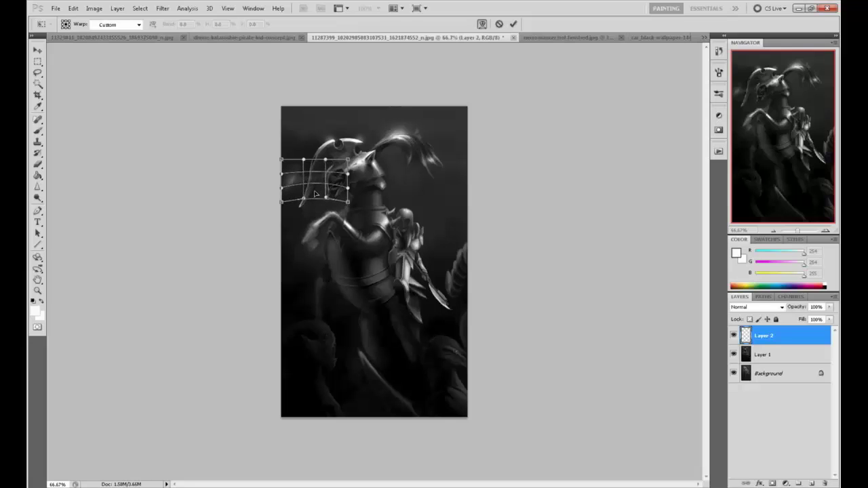
left_click(513, 23)
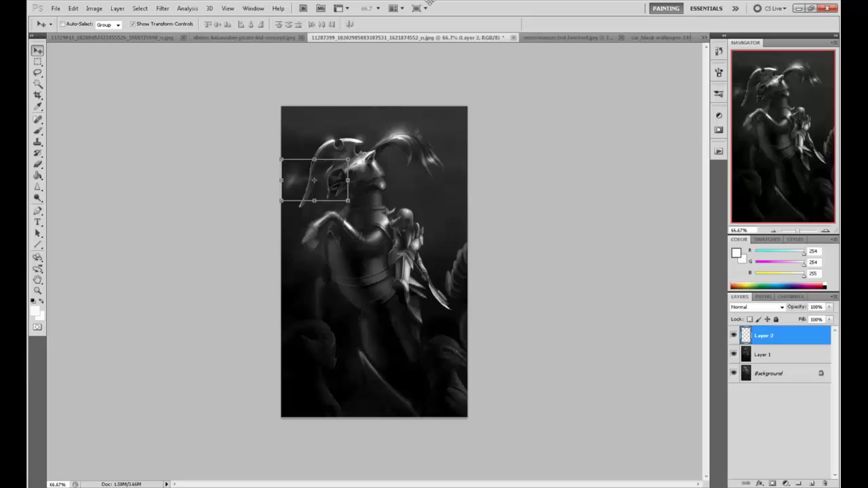
key("Right")
key("Right")
key("Right")
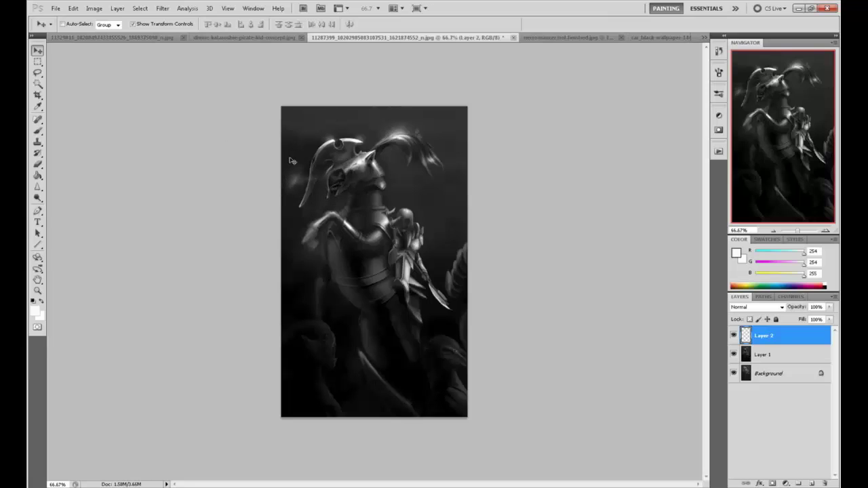
key("m")
right_click(312, 192)
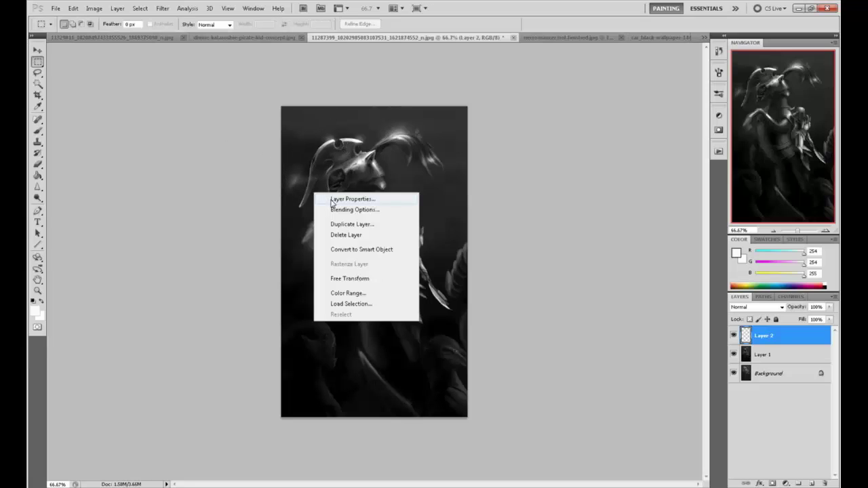
left_click(359, 196)
left_click(500, 182)
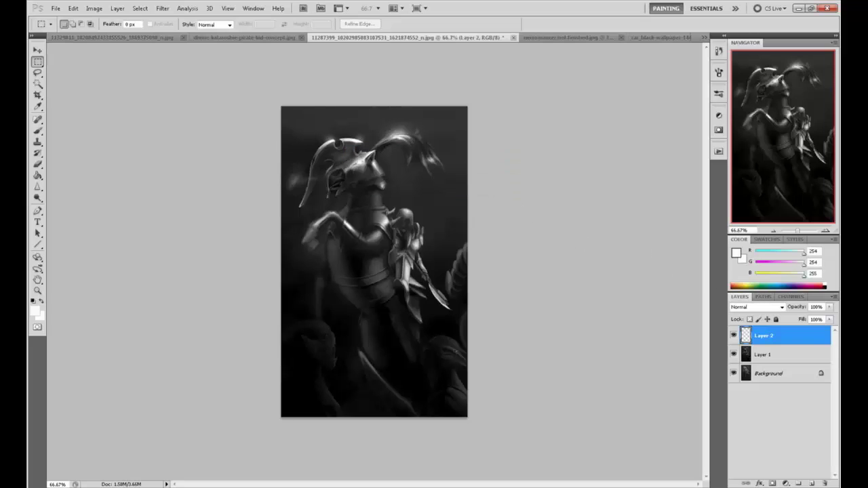